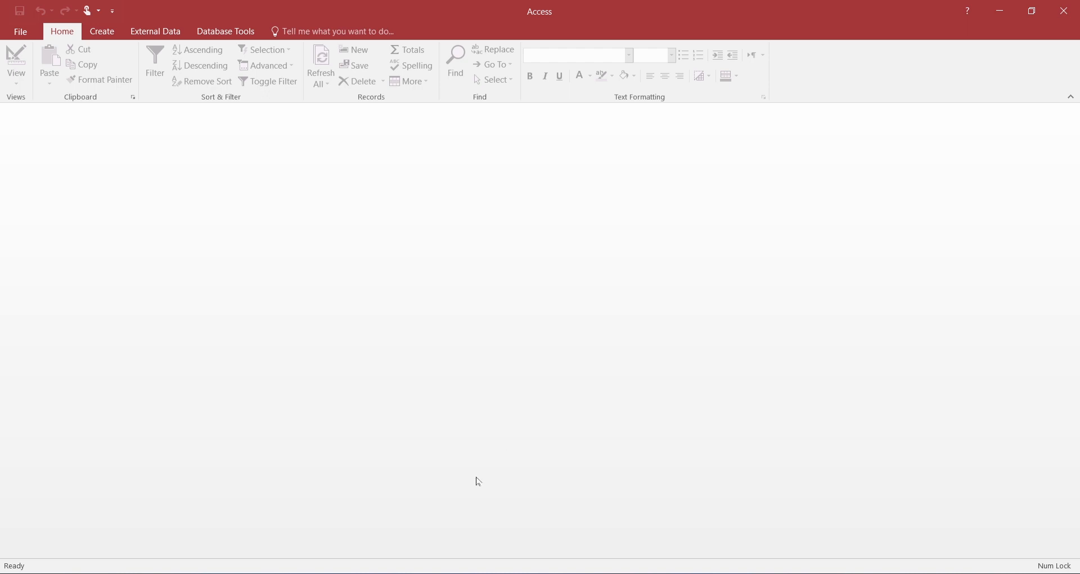
Switch to the numbered module list in Word, undo the last edits there, and return to Access.
{"action": "left_click", "coordinate": [421, 573]}
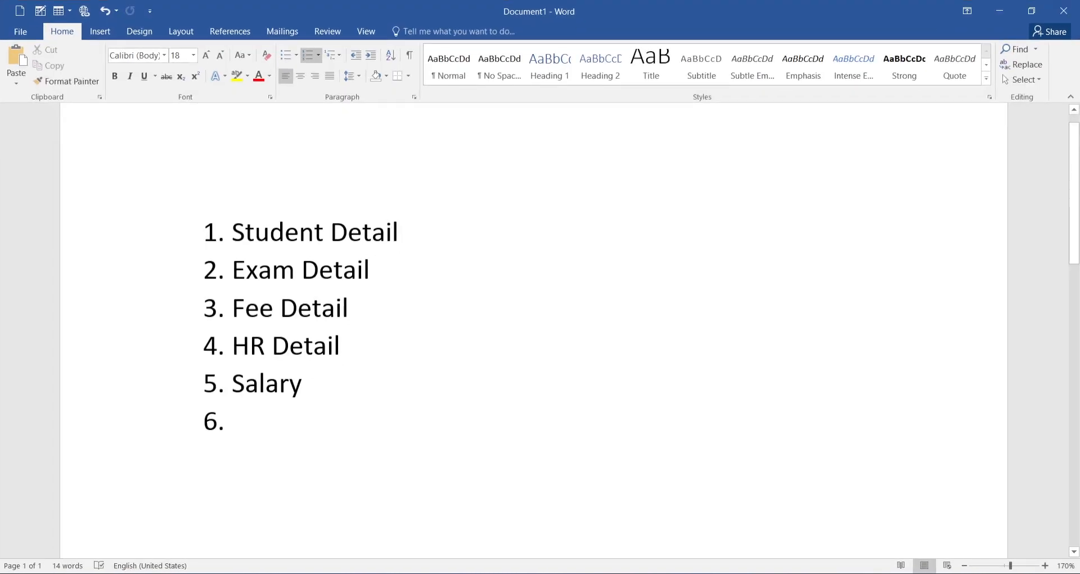
{"action": "left_click", "coordinate": [299, 233]}
{"action": "key", "text": "ctrl+z"}
{"action": "key", "text": "ctrl+z"}
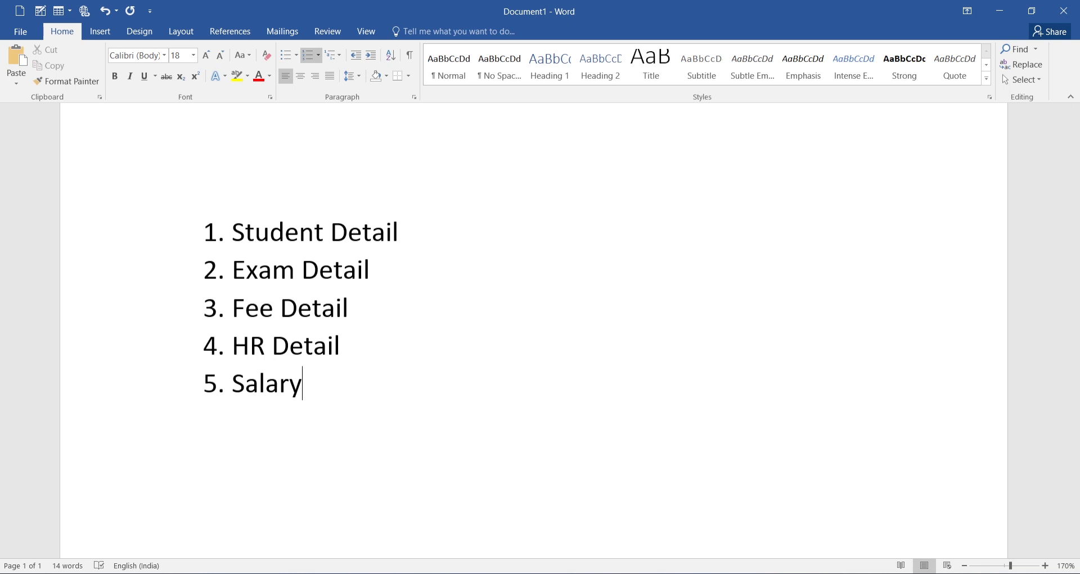
{"action": "key", "text": "alt+Tab"}
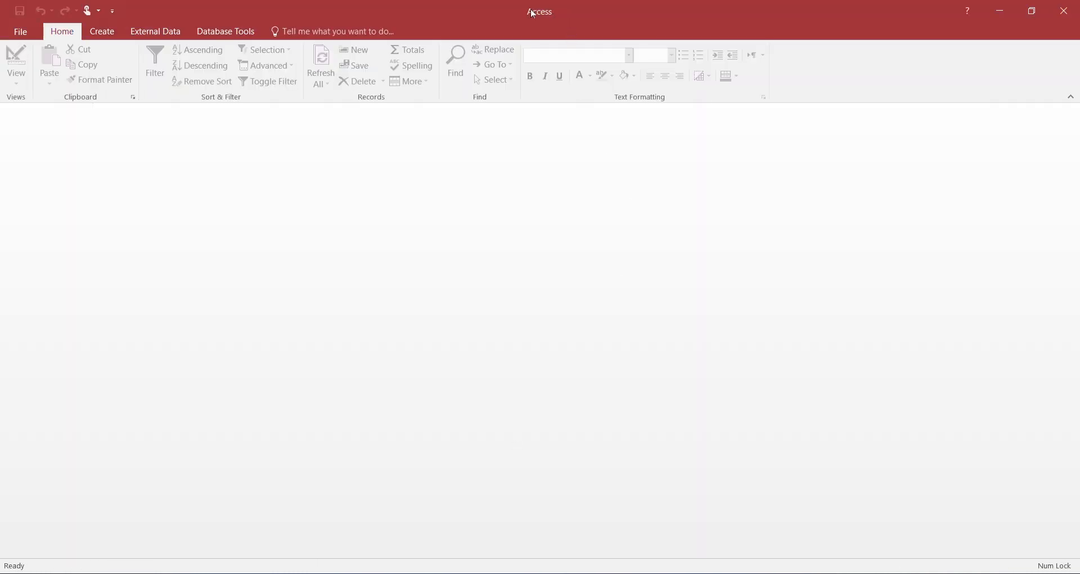
{"action": "left_click_drag", "start_coordinate": [532, 15], "coordinate": [541, 54]}
{"action": "double_click", "coordinate": [566, 45]}
{"action": "double_click", "coordinate": [543, 15]}
{"action": "left_click_drag", "start_coordinate": [570, 47], "coordinate": [599, 60]}
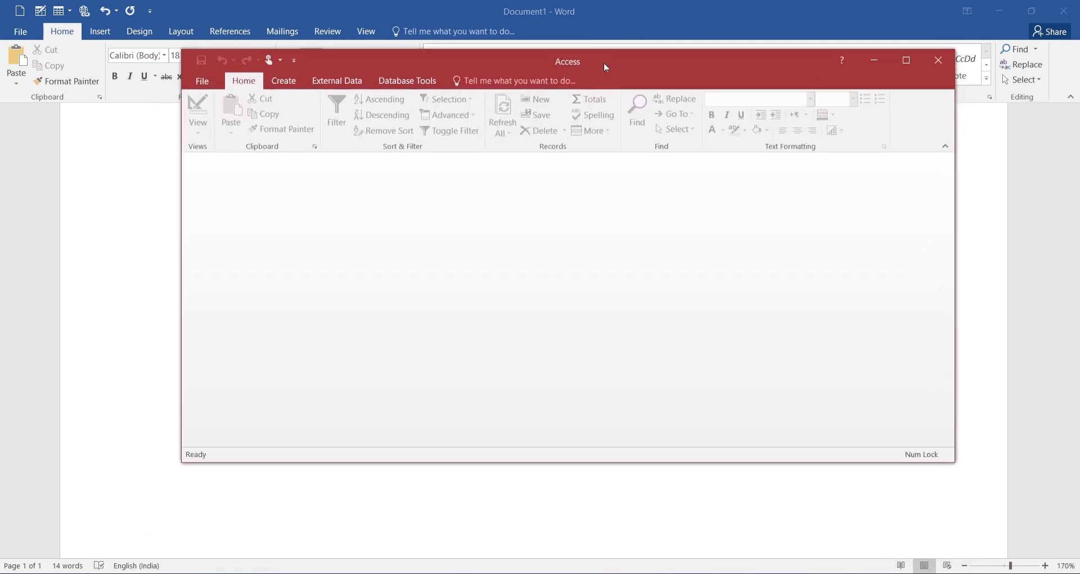
{"action": "double_click", "coordinate": [600, 61]}
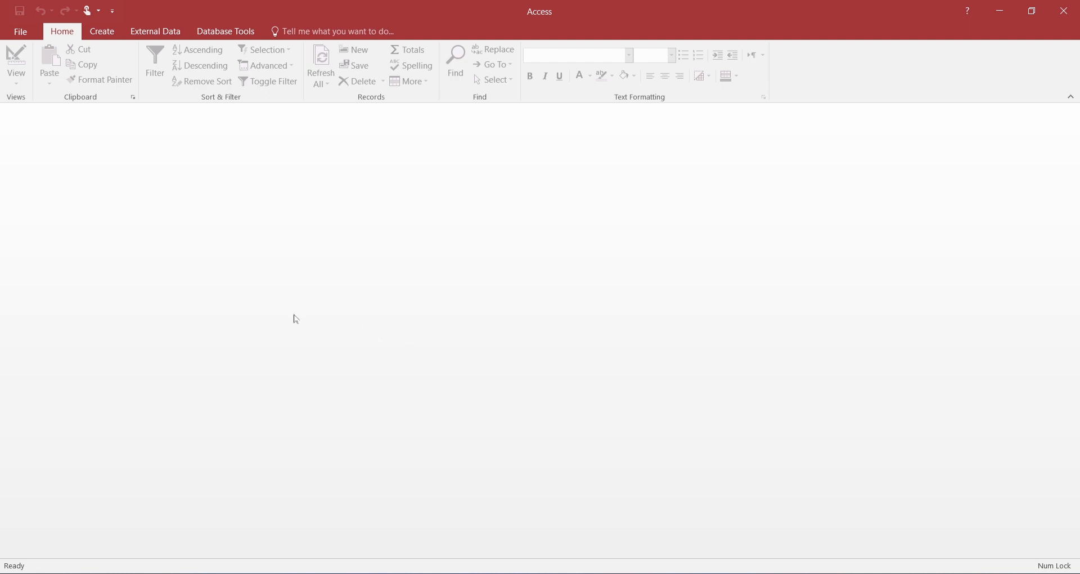
Start a new blank desktop database and name its file School Management System.
{"action": "left_click", "coordinate": [24, 37]}
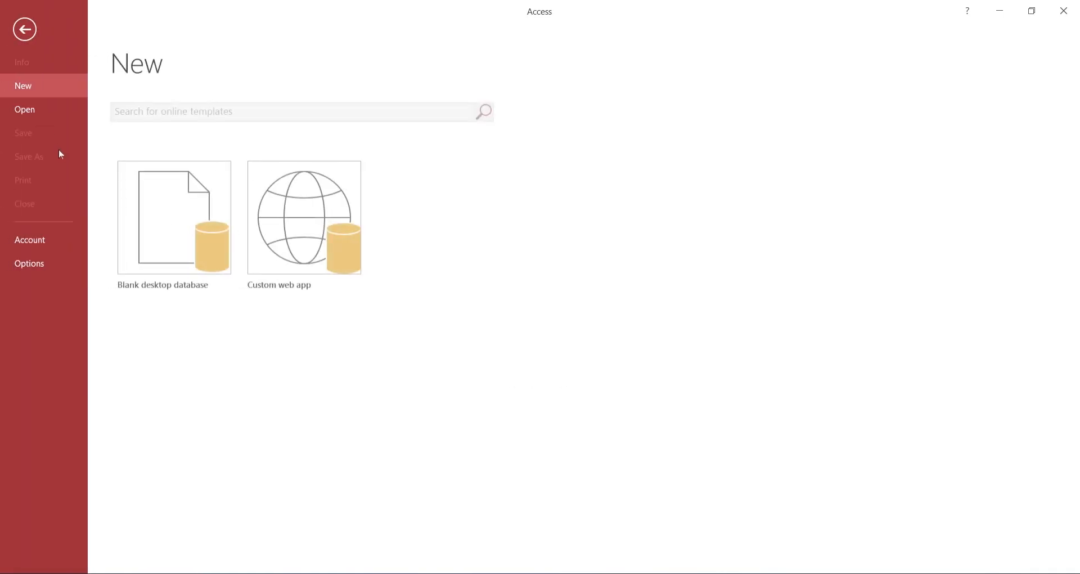
{"action": "left_click", "coordinate": [183, 231]}
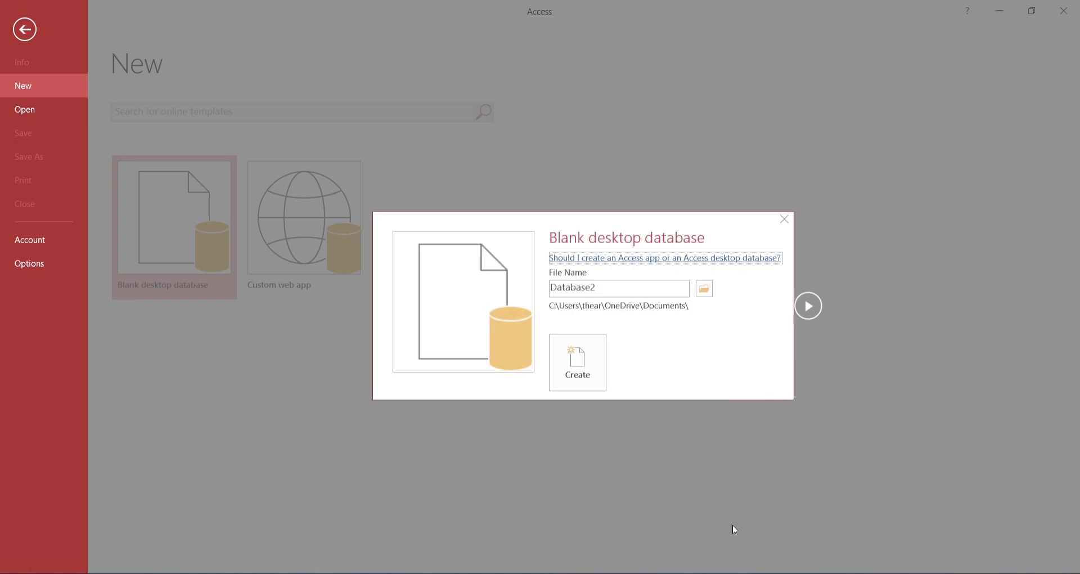
{"action": "left_click", "coordinate": [626, 288]}
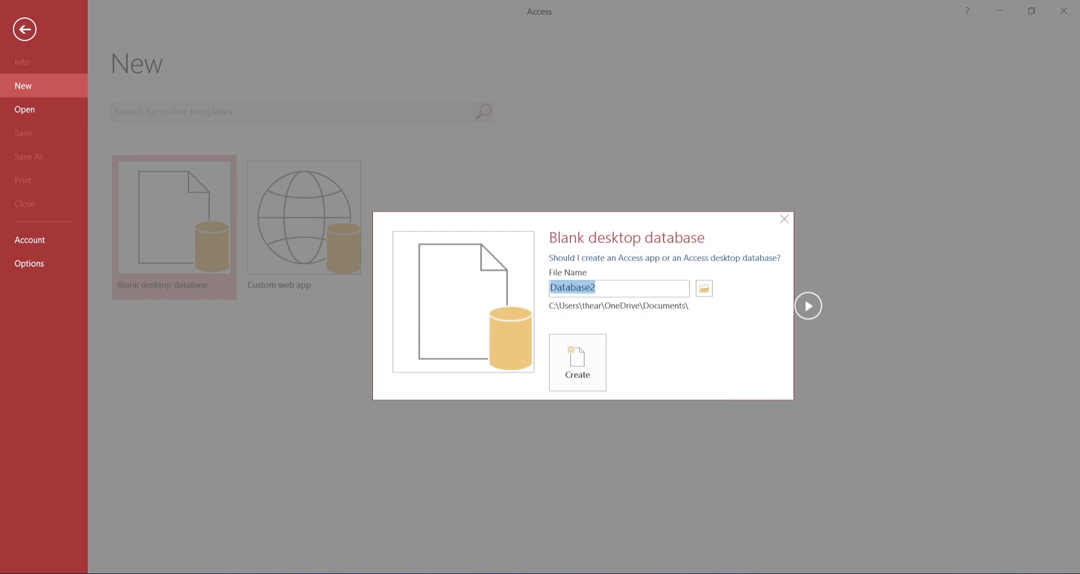
{"action": "type", "text": "School"}
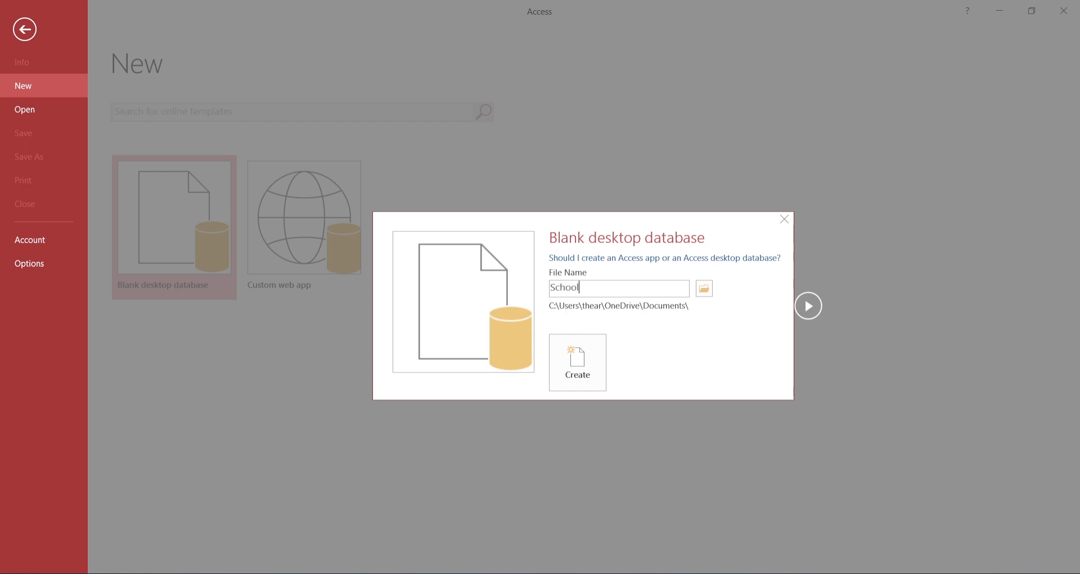
{"action": "type", "text": " Management Sysy"}
{"action": "key", "text": "Up"}
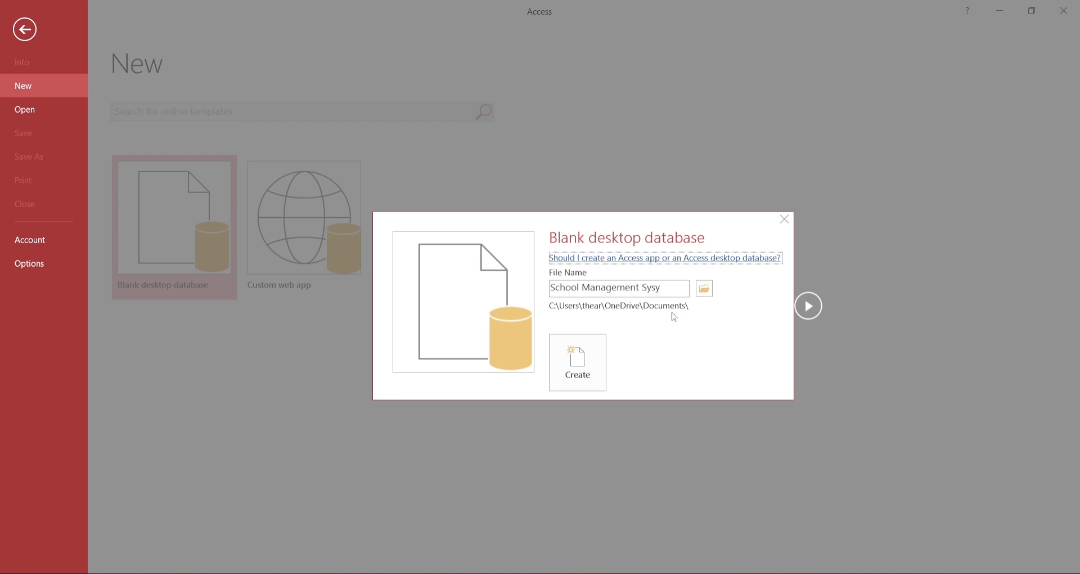
{"action": "key", "text": "Tab"}
{"action": "key", "text": "Right"}
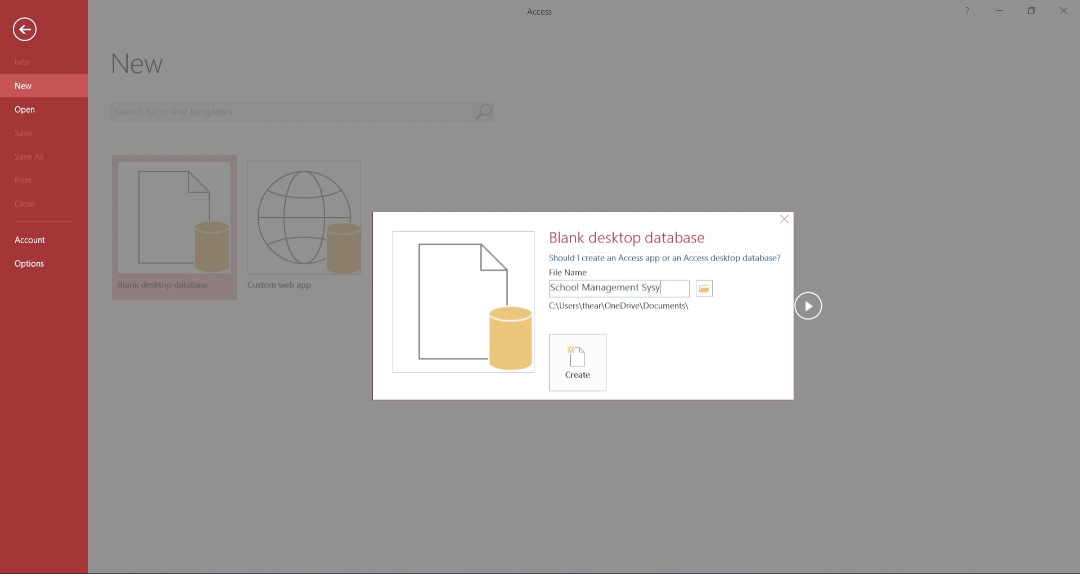
{"action": "key", "text": "BackSpace"}
{"action": "type", "text": "tem"}
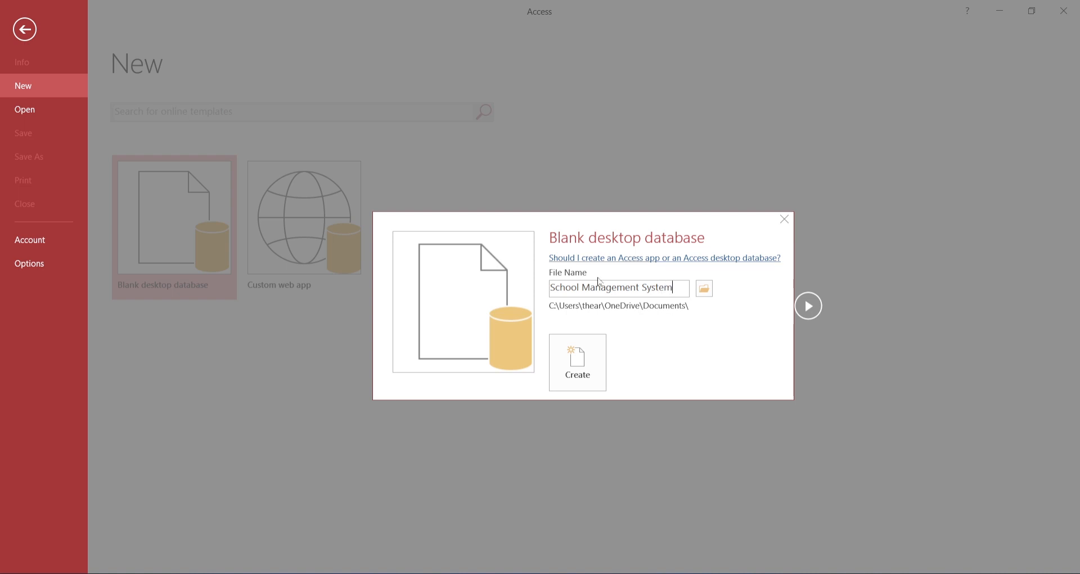
Set New Volume (D:) as the save location and create the database.
{"action": "left_click", "coordinate": [713, 287]}
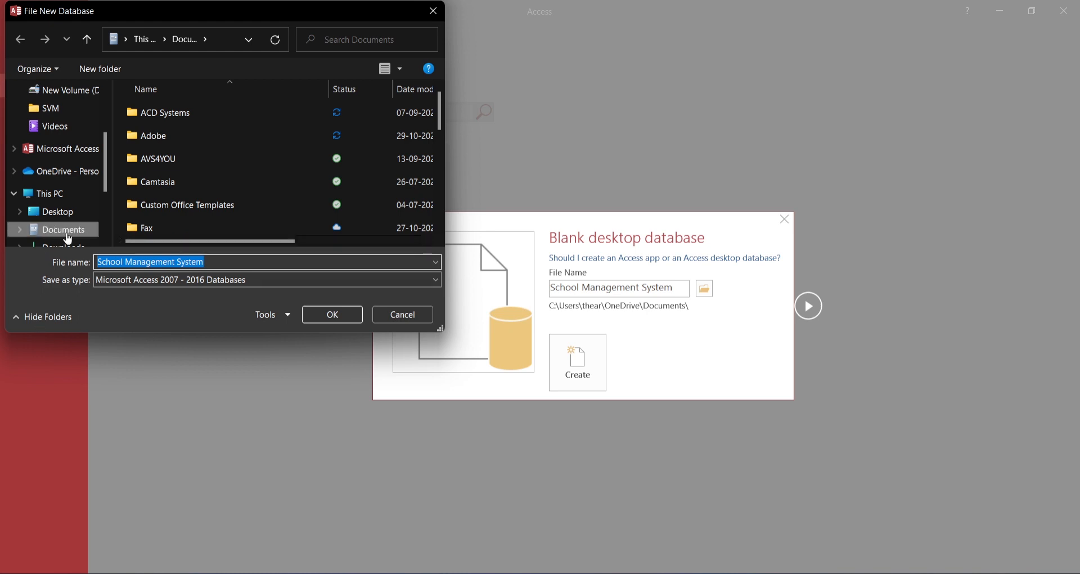
{"action": "scroll", "coordinate": [68, 225], "scroll_direction": "down", "scroll_amount": 3}
{"action": "left_click", "coordinate": [66, 216]}
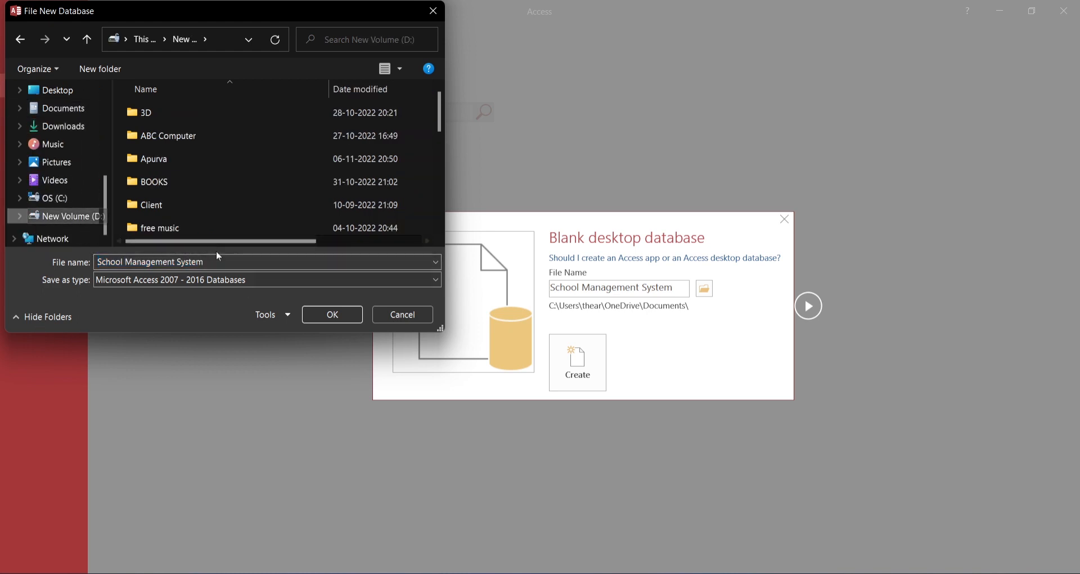
{"action": "left_click", "coordinate": [332, 314]}
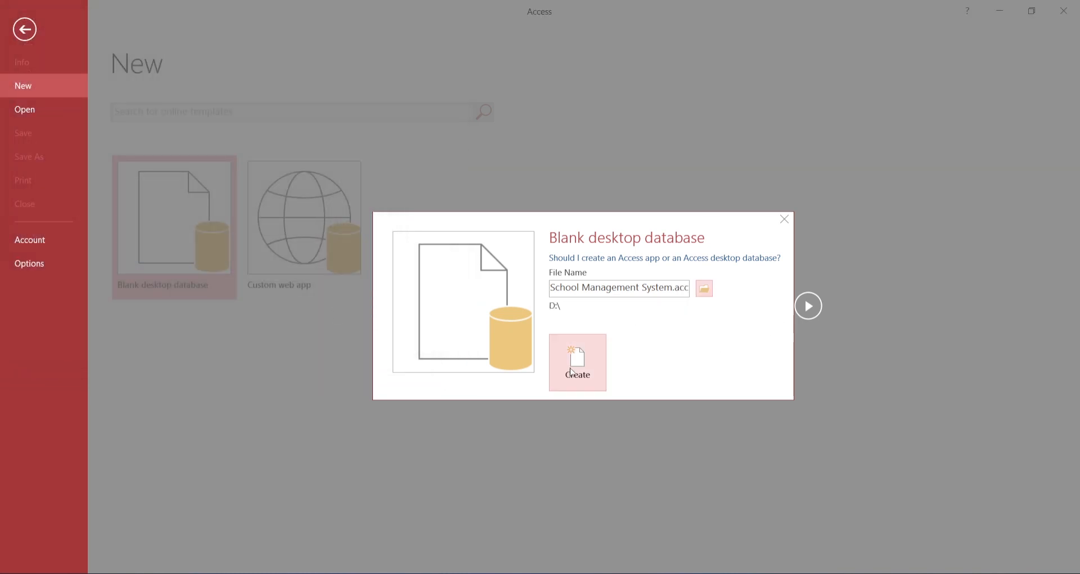
{"action": "left_click", "coordinate": [572, 371]}
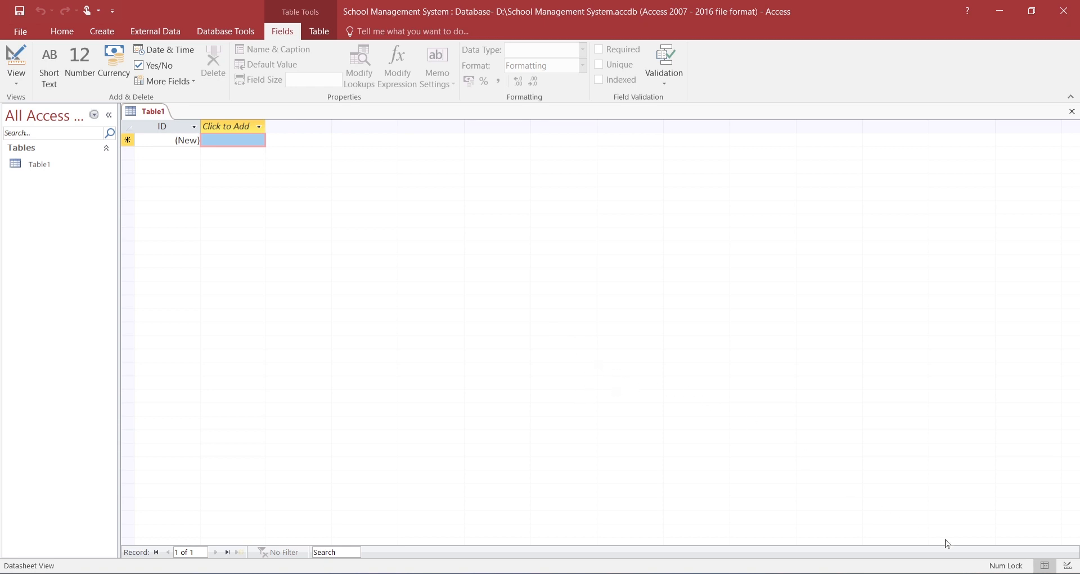
Switch the default table to Design View, saving it under the name Students.
{"action": "left_click", "coordinate": [1072, 566]}
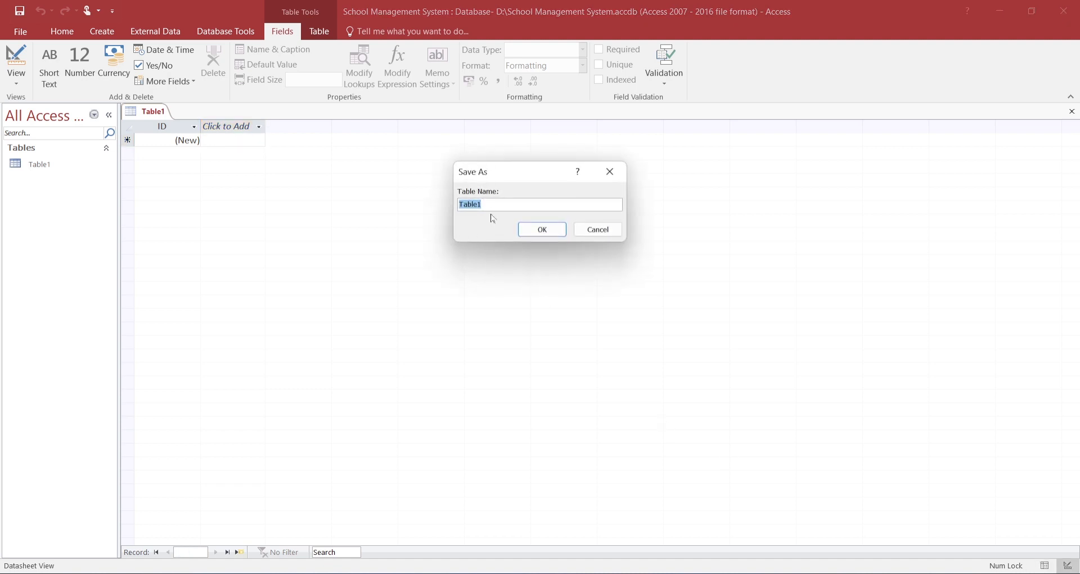
{"action": "type", "text": "Students"}
{"action": "left_click", "coordinate": [547, 231]}
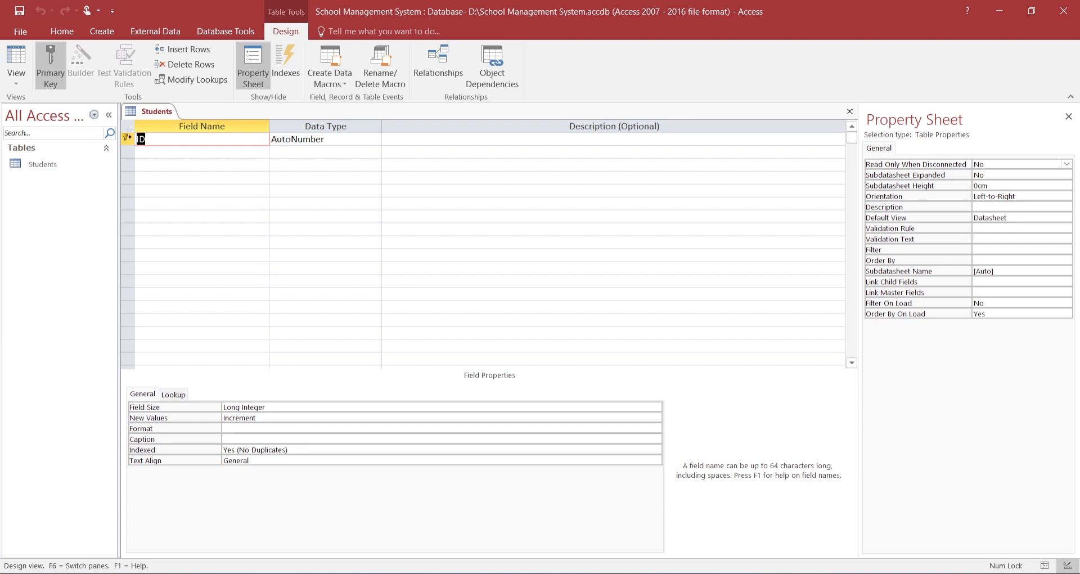
Rename the primary key field of the Students table to SID, keeping its AutoNumber data type.
{"action": "type", "text": "SID"}
{"action": "key", "text": "Tab"}
{"action": "key", "text": "Tab"}
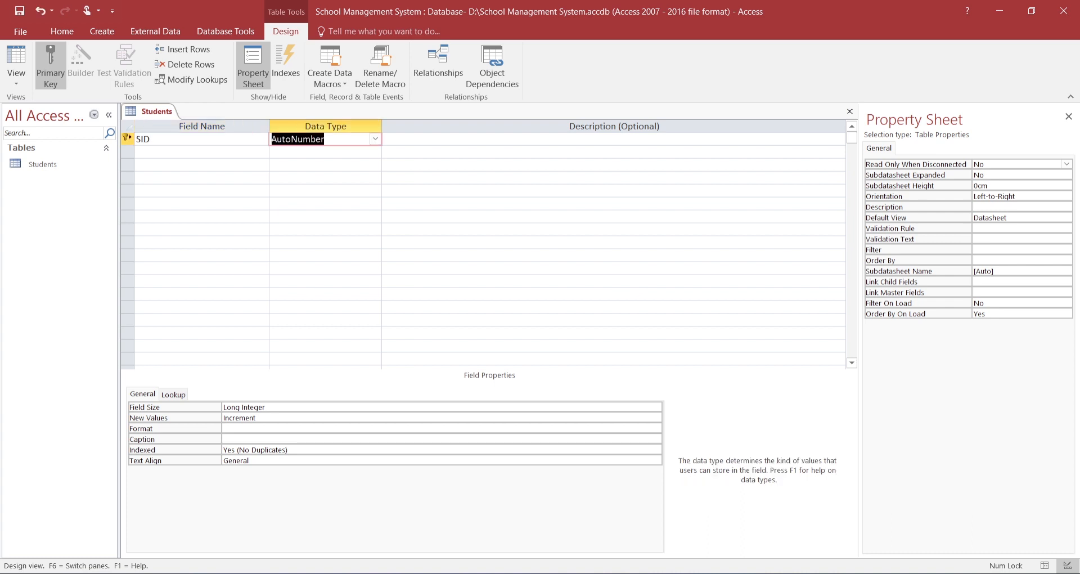
{"action": "key", "text": "Tab"}
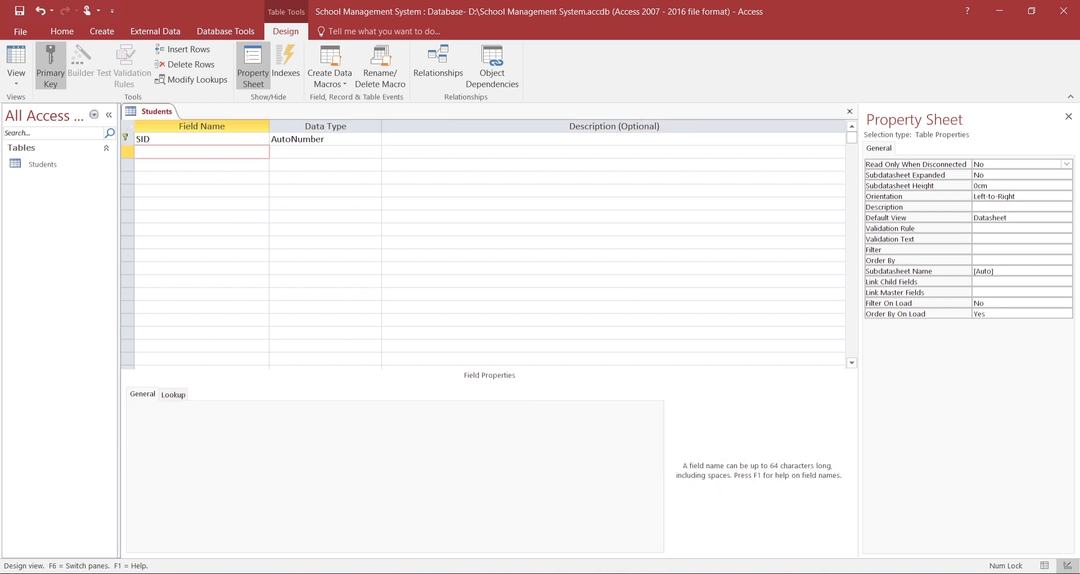
Add a Student Name field with the Short Text data type and set its field size to 25.
{"action": "type", "text": "St"}
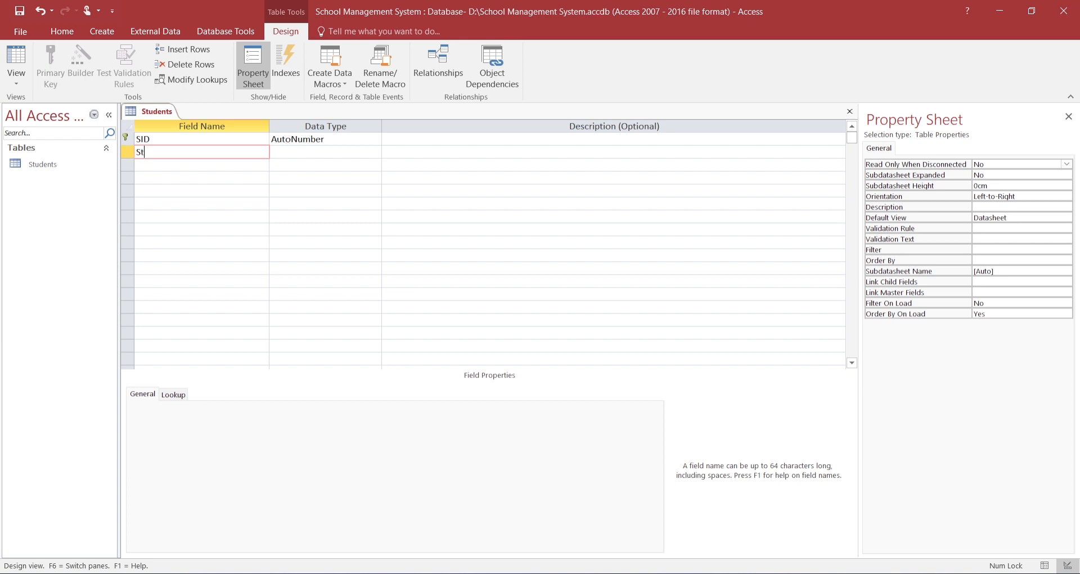
{"action": "type", "text": "udent Name"}
{"action": "key", "text": "Tab"}
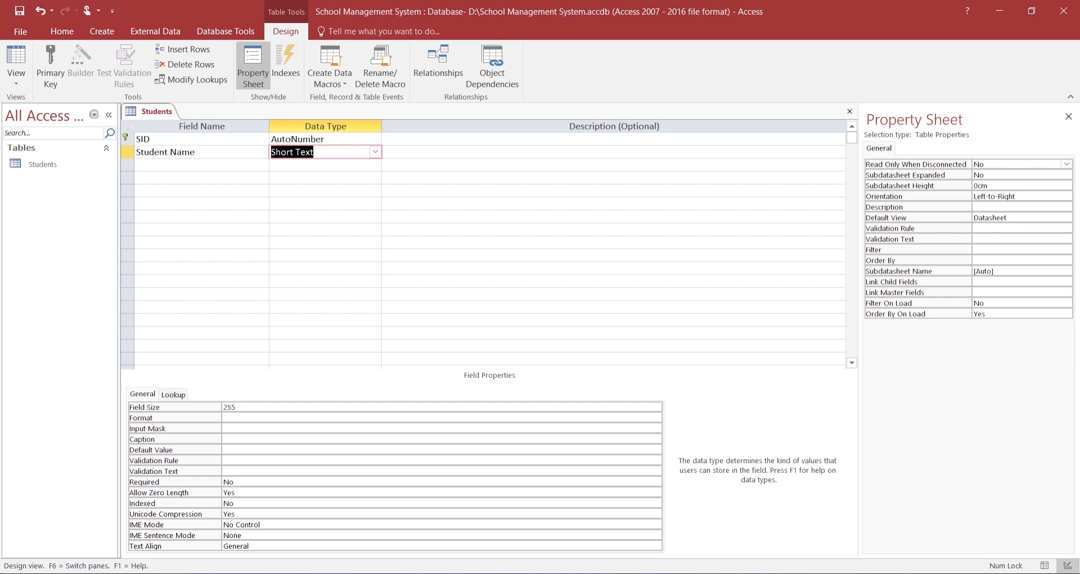
{"action": "key", "text": "F6"}
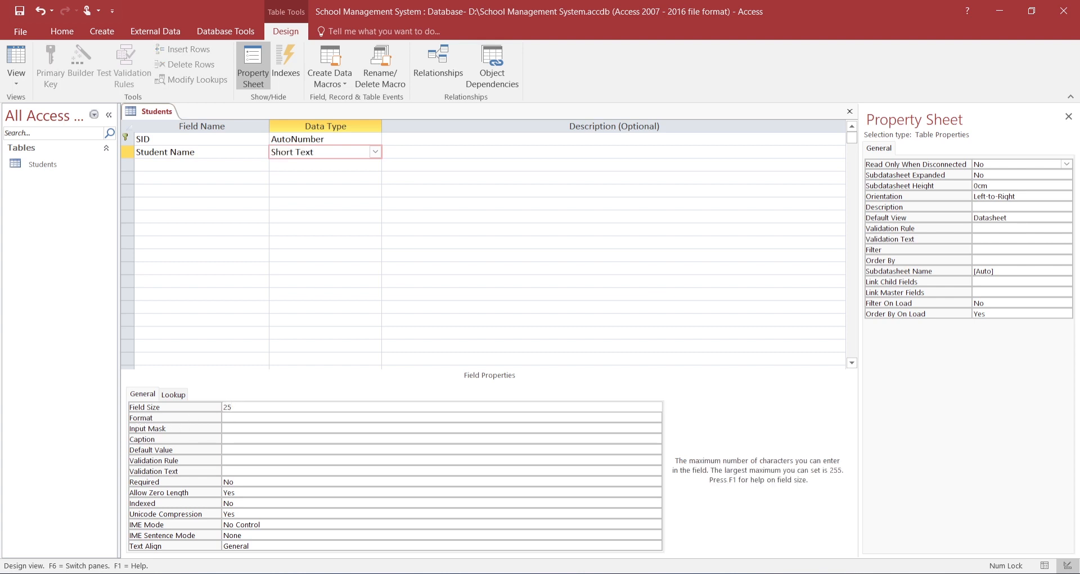
Duplicate the Student Name field into the next row and rename the copy Father's Name.
{"action": "left_click", "coordinate": [127, 152]}
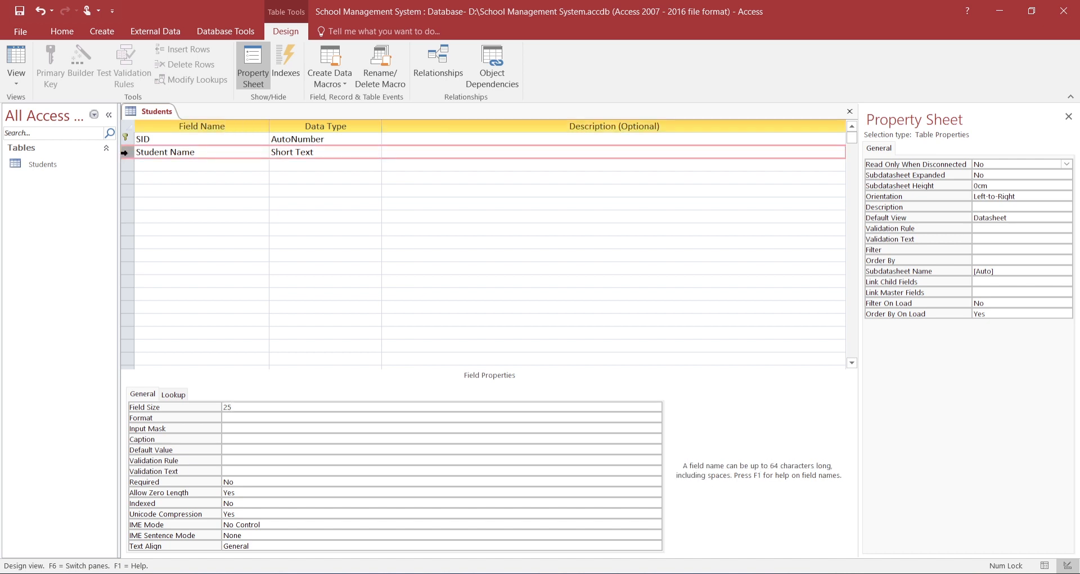
{"action": "key", "text": "Down"}
{"action": "type", "text": "Student Name"}
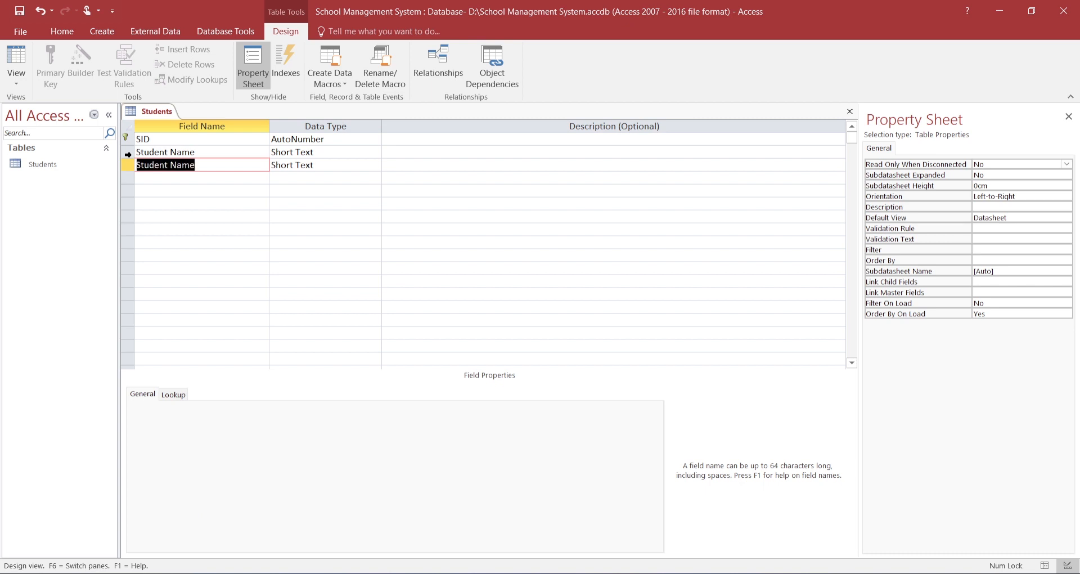
{"action": "type", "text": "Father"}
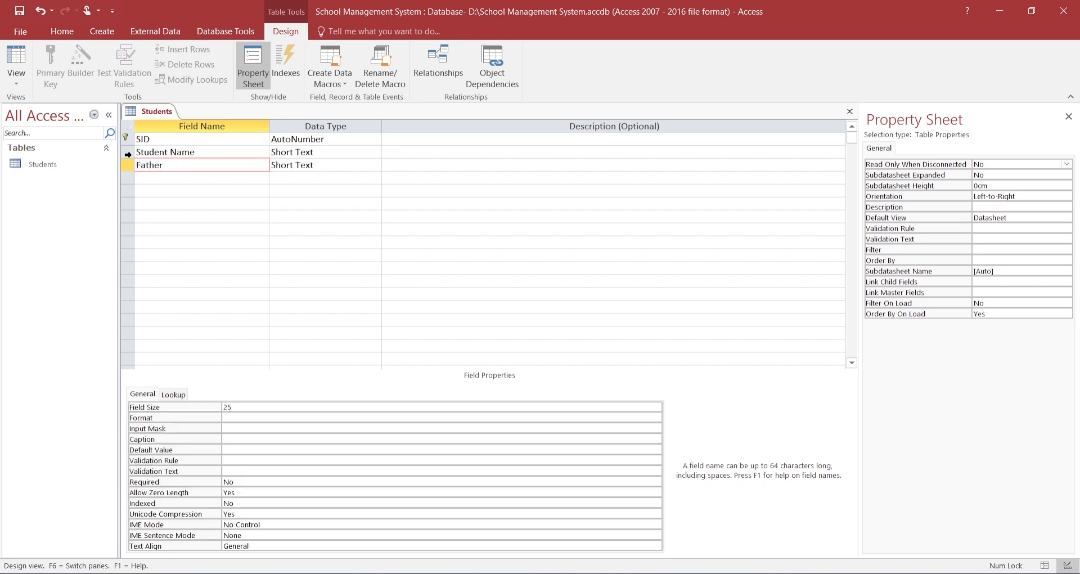
{"action": "type", "text": "'s"}
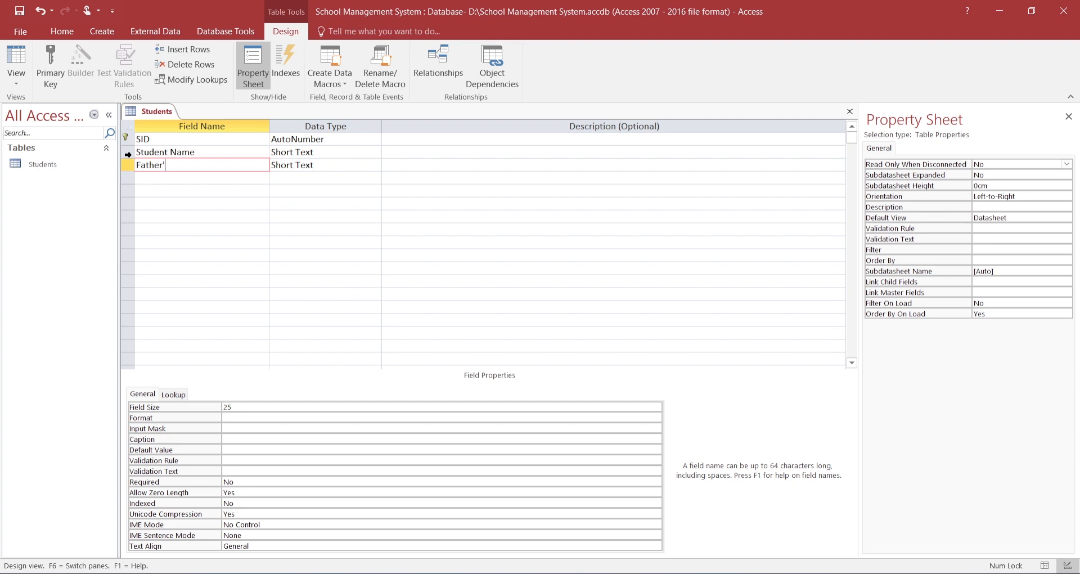
{"action": "type", "text": "Name"}
{"action": "key", "text": "Down"}
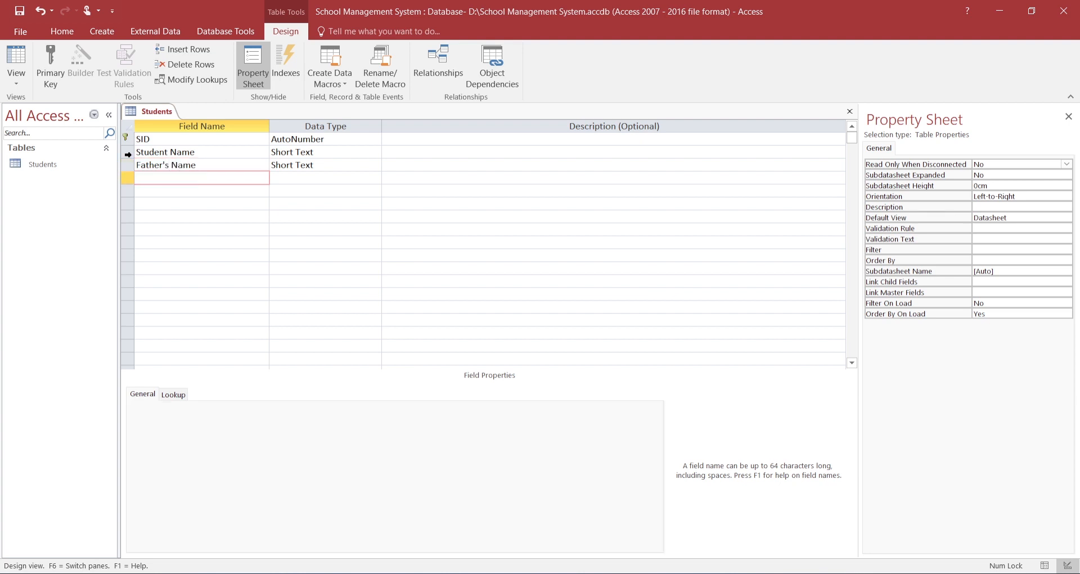
Insert another copy of the Student Name field below Father's Name and rename it Mother's Name.
{"action": "type", "text": "Student Name"}
{"action": "type", "text": "M"}
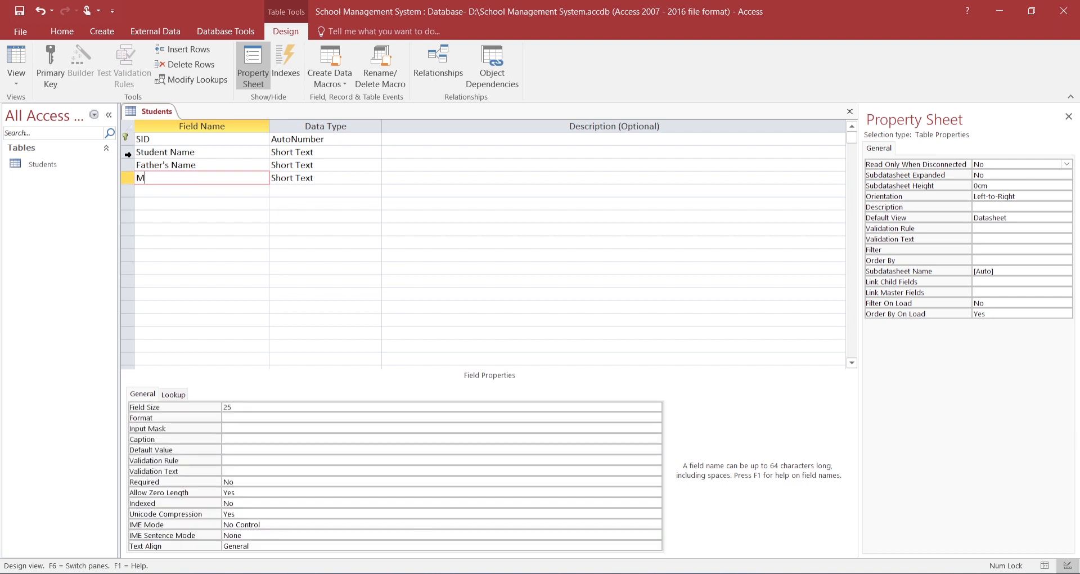
{"action": "type", "text": "other's Name"}
{"action": "key", "text": "Down"}
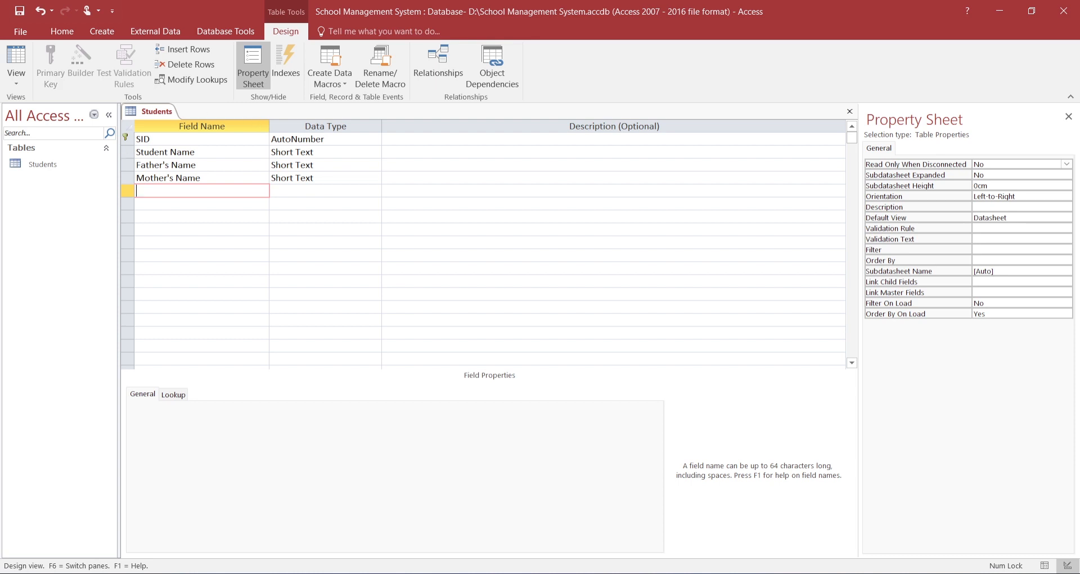
Add a DOB field with the Date/Time data type below Mother's Name.
{"action": "type", "text": "DOB"}
{"action": "key", "text": "Tab"}
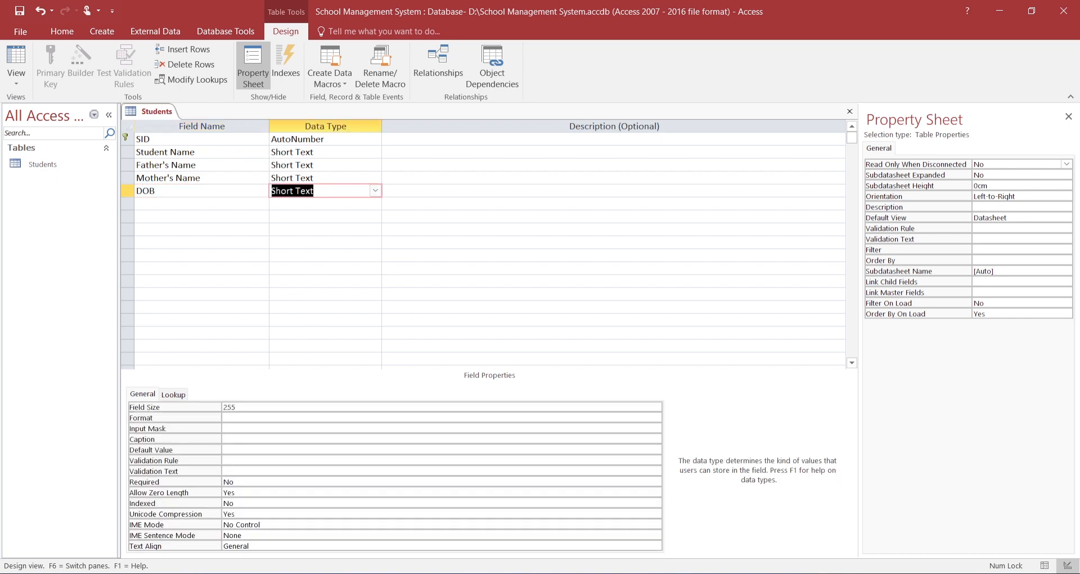
{"action": "type", "text": "date/Time"}
{"action": "key", "text": "Tab"}
{"action": "key", "text": "Tab"}
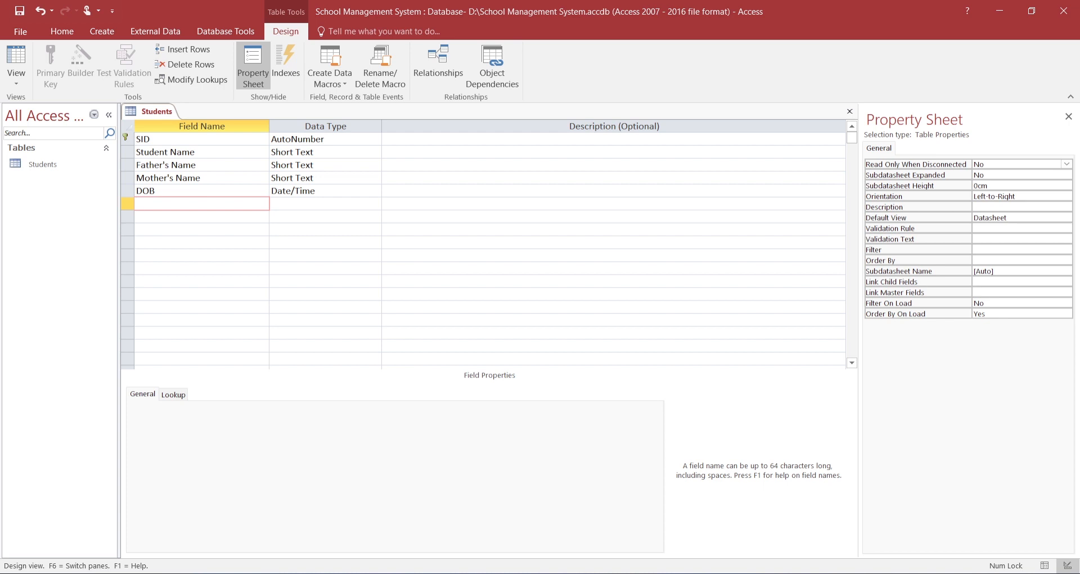
Add an Address field with the Short Text data type below DOB.
{"action": "type", "text": "Address"}
{"action": "key", "text": "Tab"}
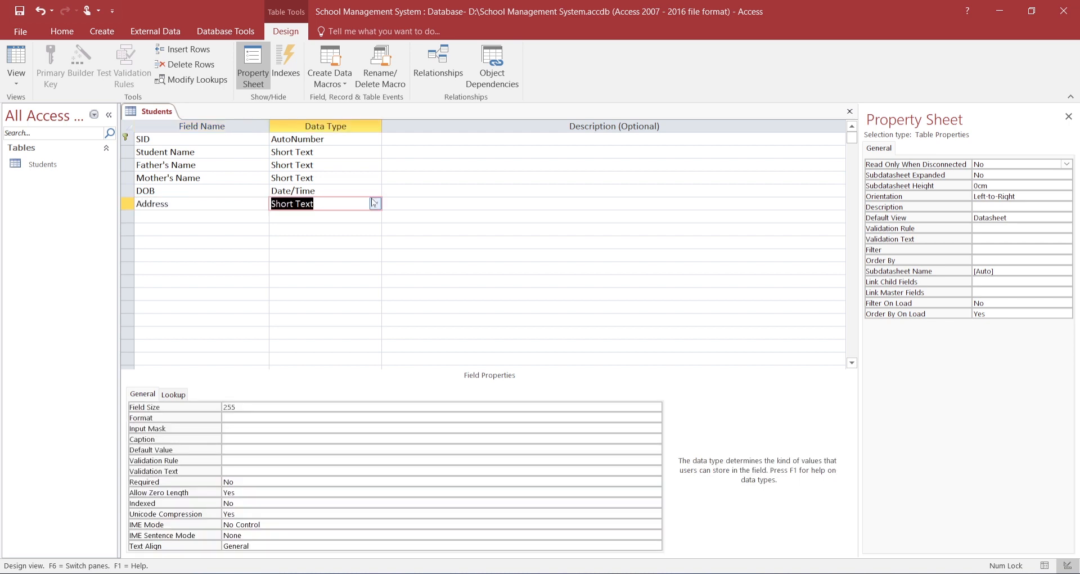
{"action": "key", "text": "Tab"}
{"action": "key", "text": "Tab"}
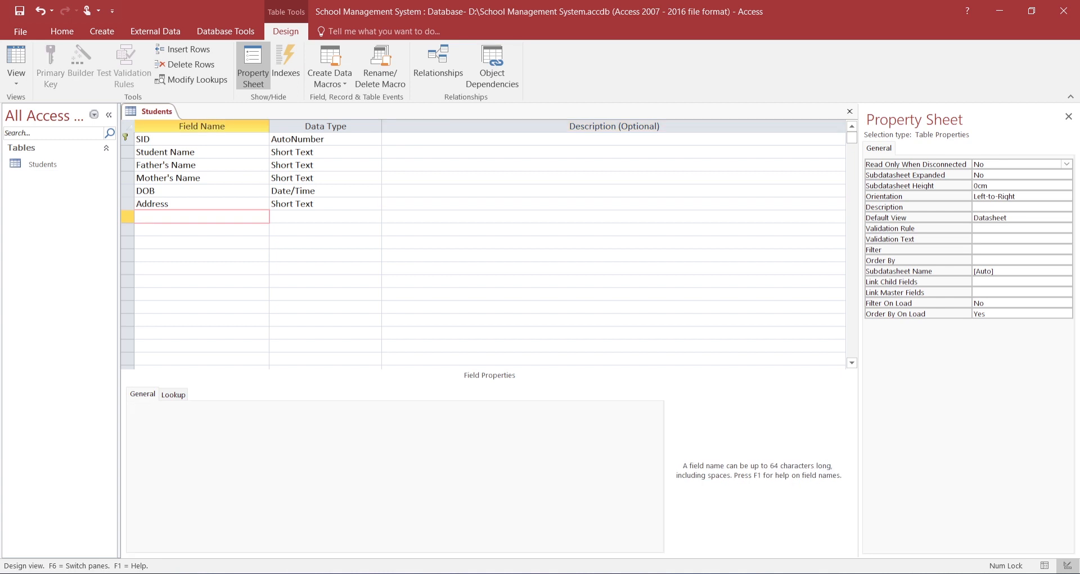
Rename the Address field to Student Address.
{"action": "key", "text": "Up"}
{"action": "type", "text": "Stude"}
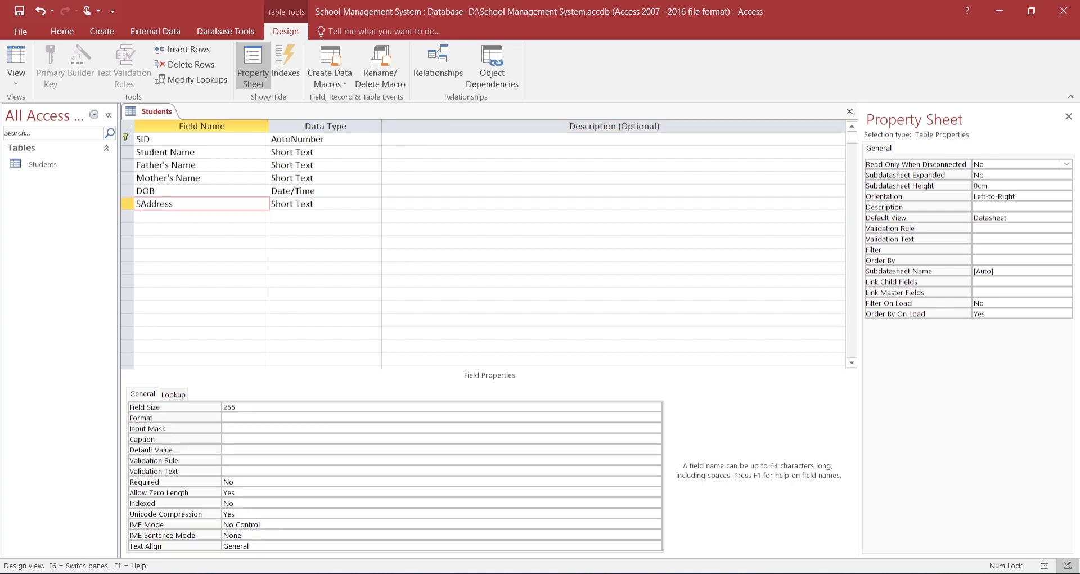
{"action": "type", "text": "nt"}
{"action": "key", "text": "Tab"}
{"action": "key", "text": "Tab"}
{"action": "key", "text": "Tab"}
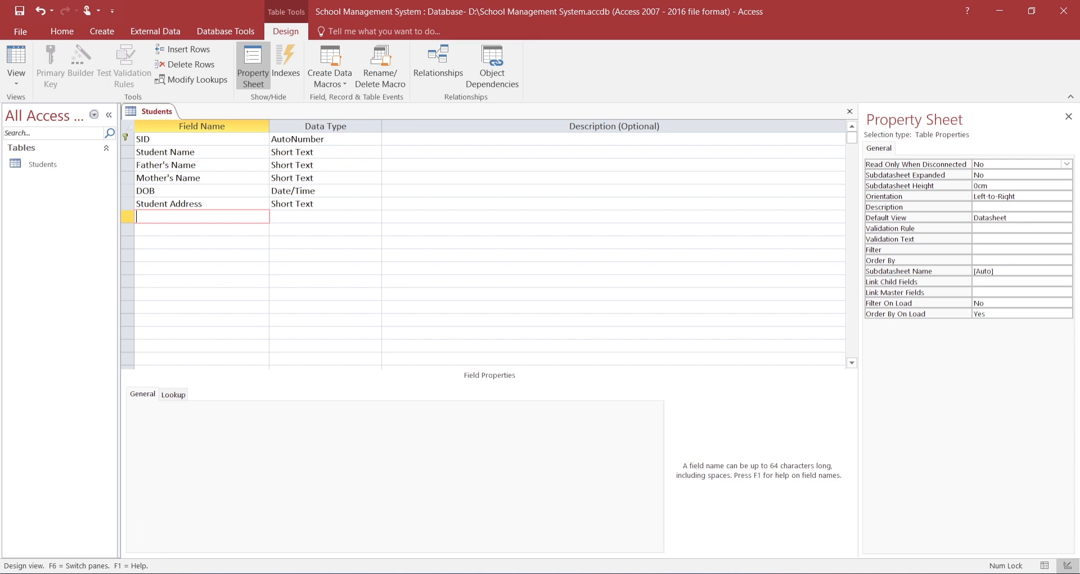
Add an Admission Date field with the Date/Time data type below Student Address.
{"action": "type", "text": "Admission Date"}
{"action": "key", "text": "Tab"}
{"action": "type", "text": "d"}
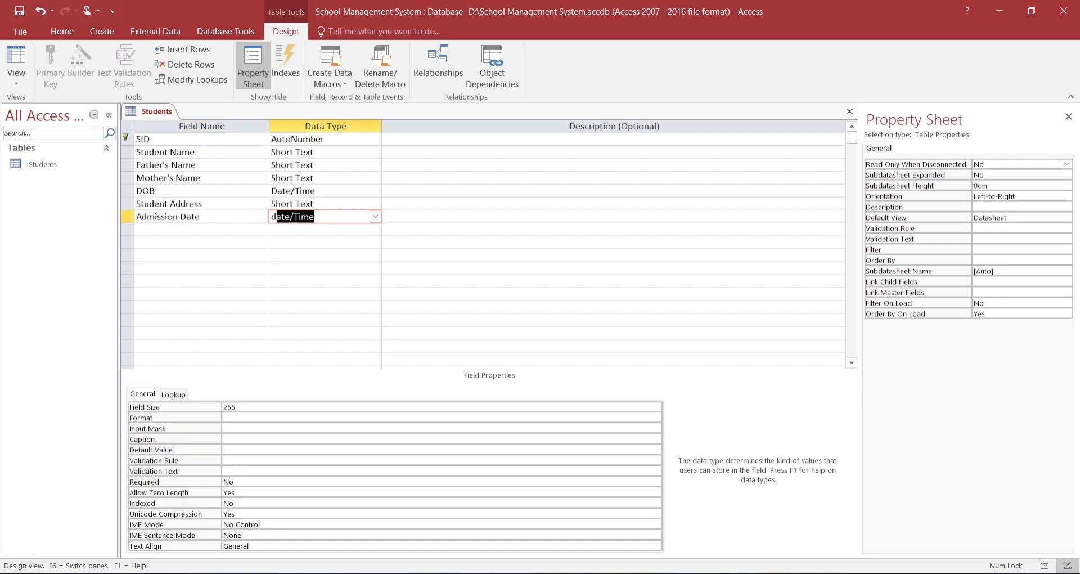
{"action": "key", "text": "Tab"}
{"action": "key", "text": "Tab"}
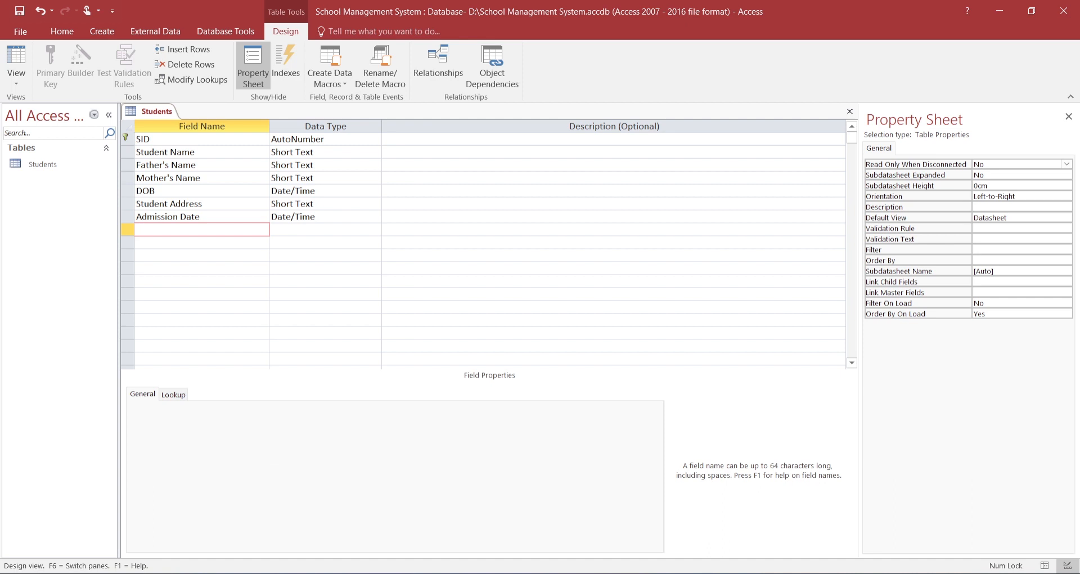
Add an Annual Fee field with the Currency data type below Admission Date.
{"action": "type", "text": "M"}
{"action": "key", "text": "BackSpace"}
{"action": "type", "text": "Annual Fee"}
{"action": "key", "text": "Tab"}
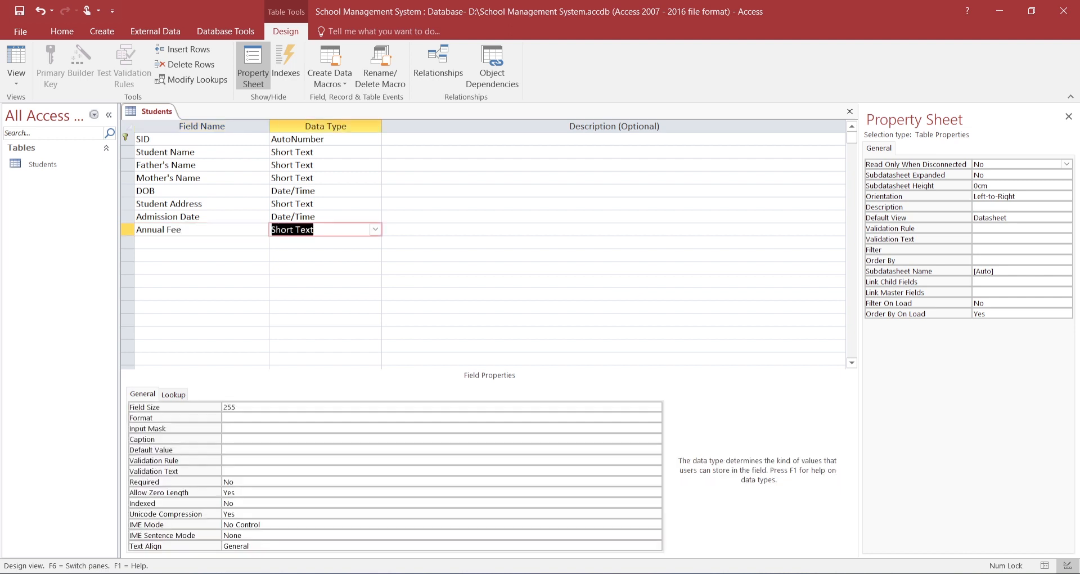
{"action": "type", "text": "c"}
{"action": "key", "text": "Tab"}
{"action": "key", "text": "Tab"}
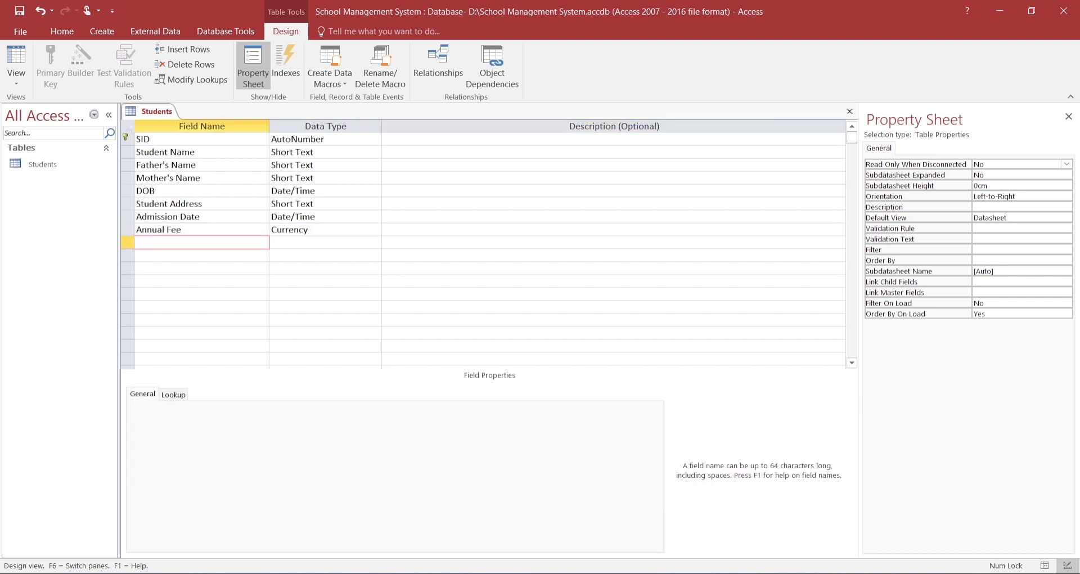
Add a Monthly Fee field with the Currency data type below Annual Fee.
{"action": "type", "text": "Monthly Fee"}
{"action": "key", "text": "Tab"}
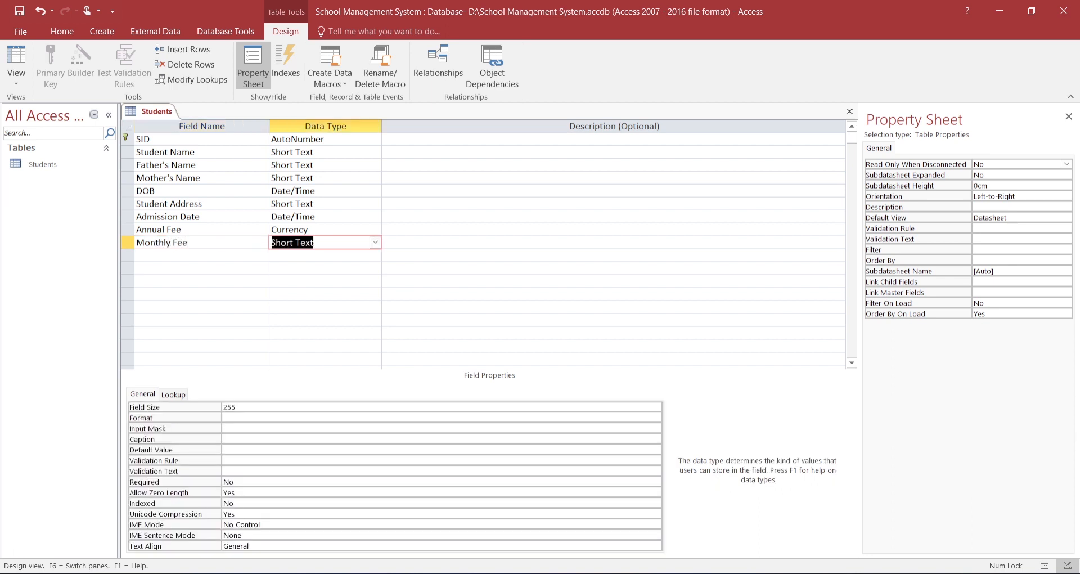
{"action": "type", "text": "c"}
{"action": "key", "text": "Tab"}
{"action": "key", "text": "Tab"}
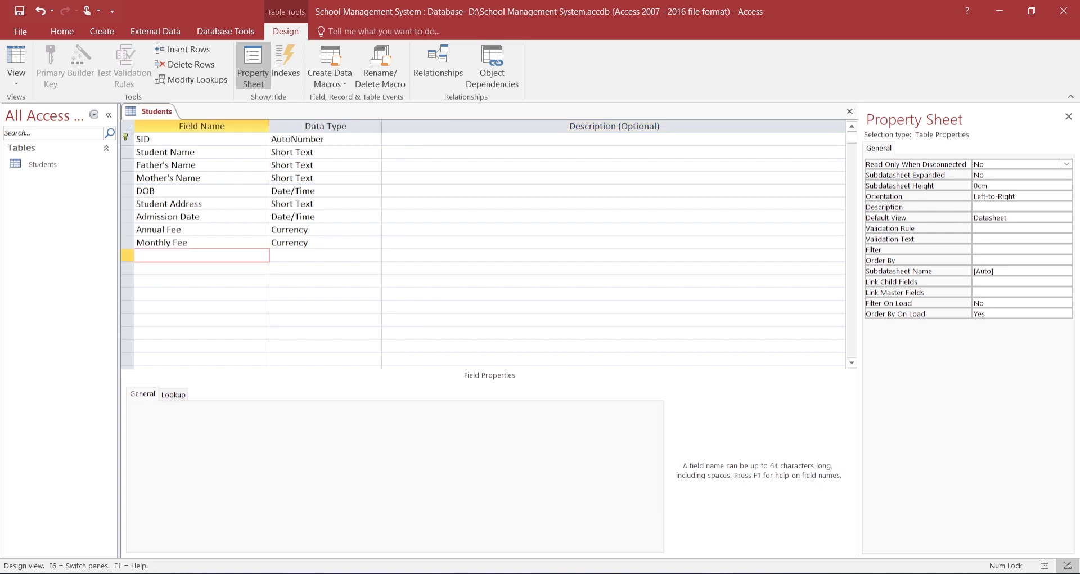
Add a Transport Fee field with the Currency data type below Monthly Fee.
{"action": "type", "text": "Transport Fee"}
{"action": "key", "text": "Tab"}
{"action": "type", "text": "c"}
{"action": "key", "text": "Tab"}
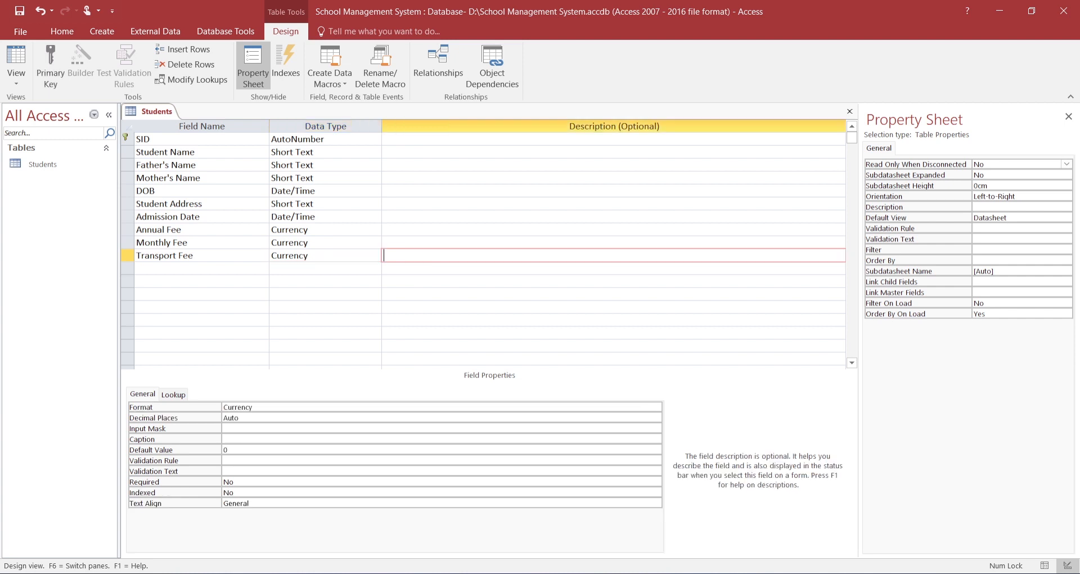
{"action": "key", "text": "Tab"}
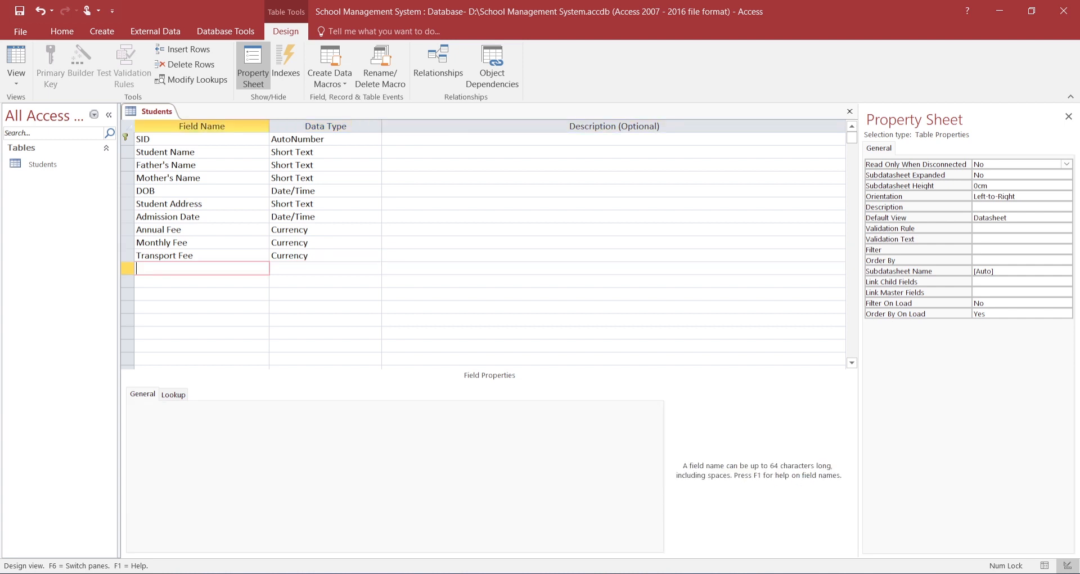
Add a Fee Term field with the Number data type below Transport Fee.
{"action": "type", "text": "Fee Term"}
{"action": "key", "text": "Tab"}
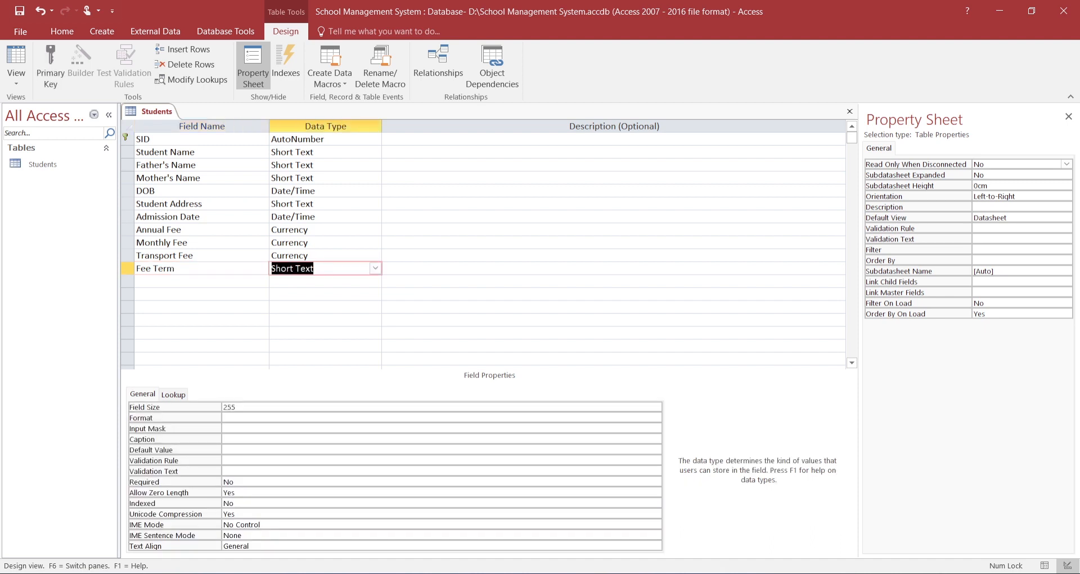
{"action": "type", "text": "number"}
{"action": "key", "text": "Tab"}
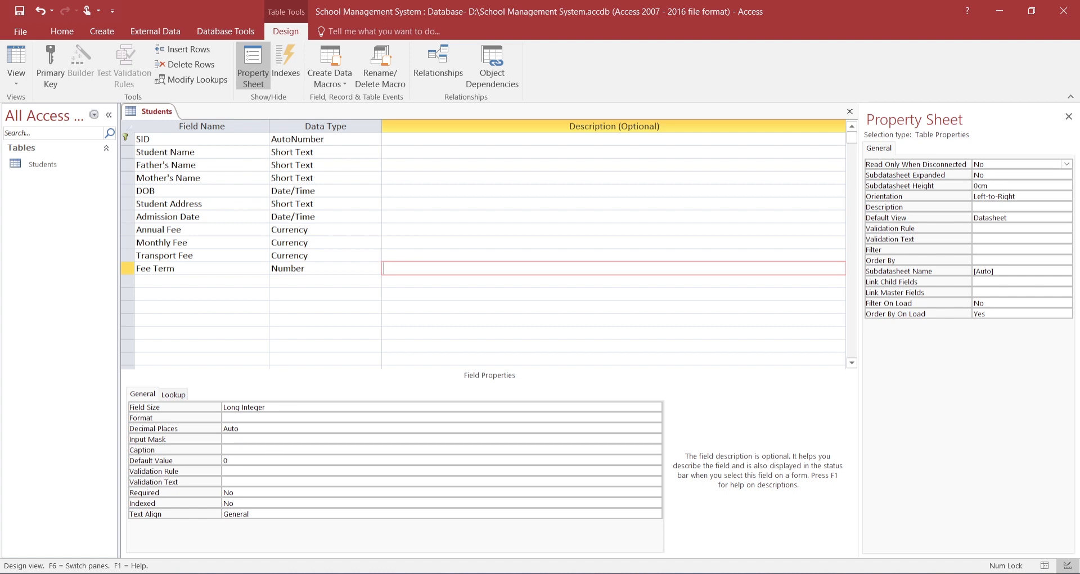
Set the default value of the Fee Term field to 1 and return to the next empty field row.
{"action": "left_click", "coordinate": [146, 458]}
{"action": "type", "text": "1"}
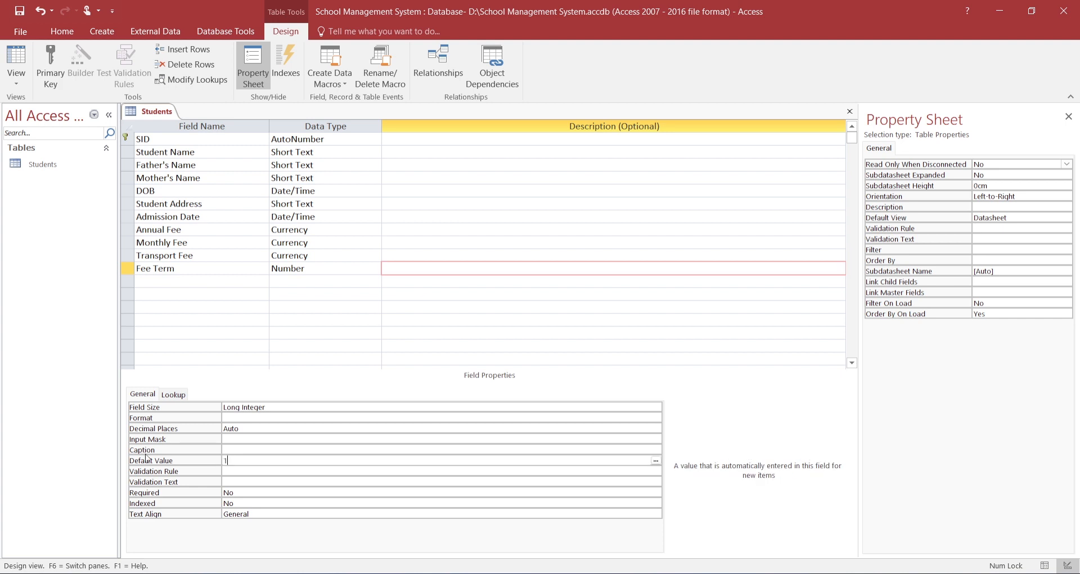
{"action": "key", "text": "Return"}
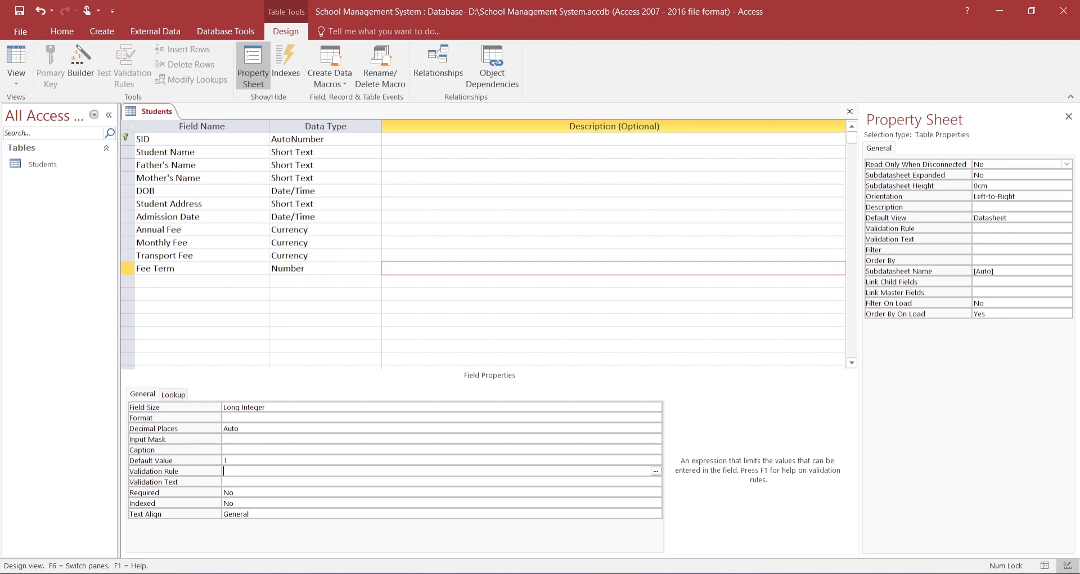
{"action": "key", "text": "F6"}
{"action": "key", "text": "Tab"}
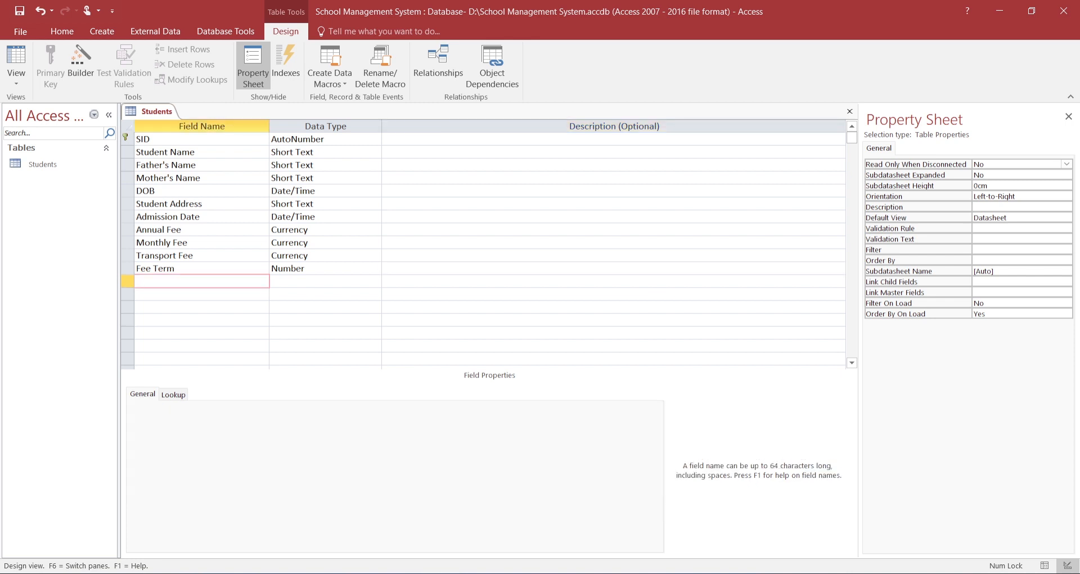
{"action": "left_click", "coordinate": [322, 269]}
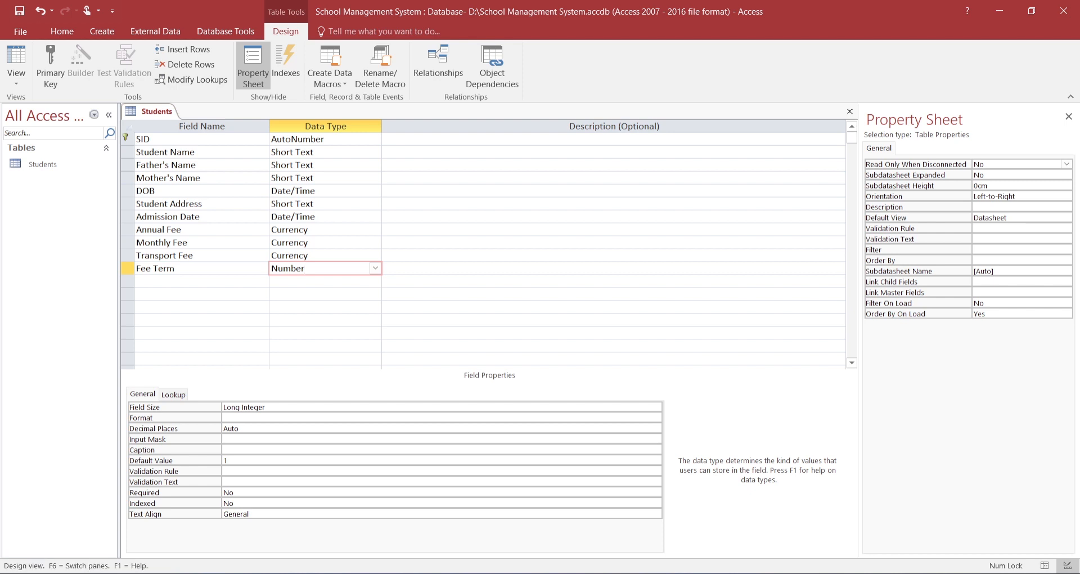
{"action": "key", "text": "Tab"}
{"action": "key", "text": "Tab"}
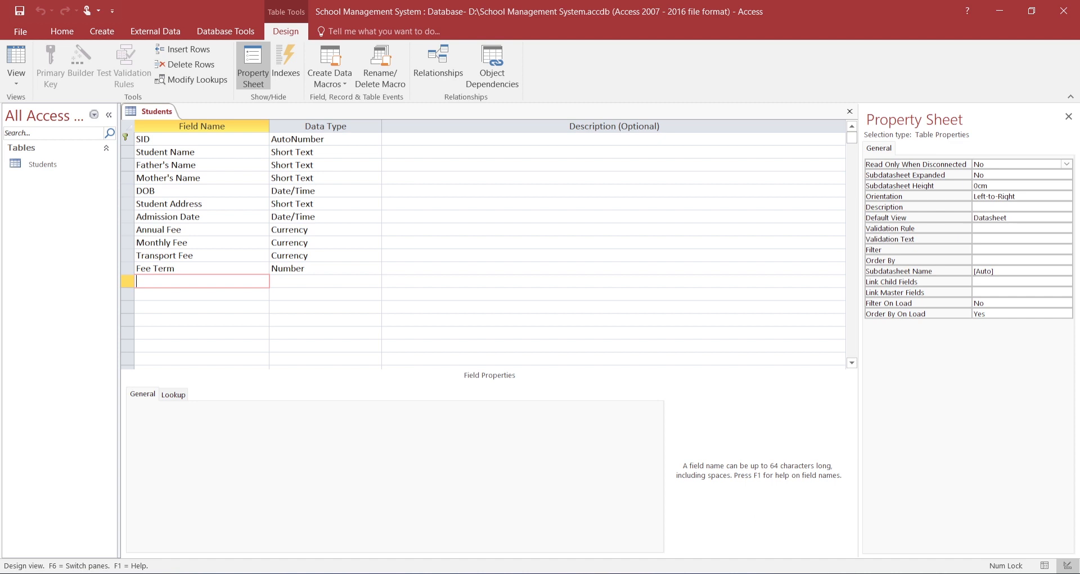
Add a Monthly Net field with the Calculated data type below Fee Term.
{"action": "type", "text": "Monthly Net"}
{"action": "key", "text": "Tab"}
{"action": "type", "text": "c"}
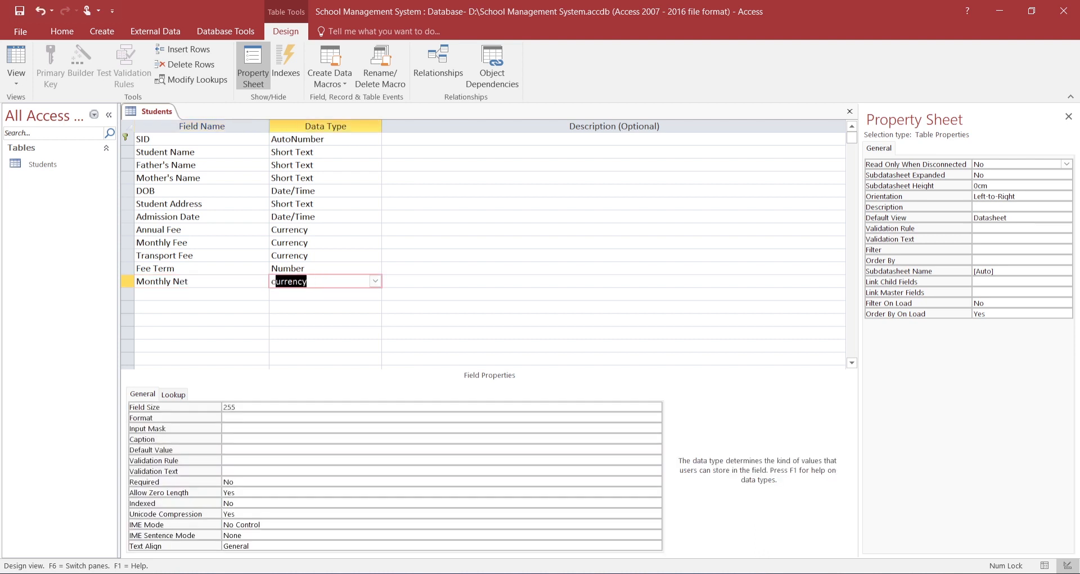
{"action": "type", "text": "al"}
{"action": "key", "text": "Tab"}
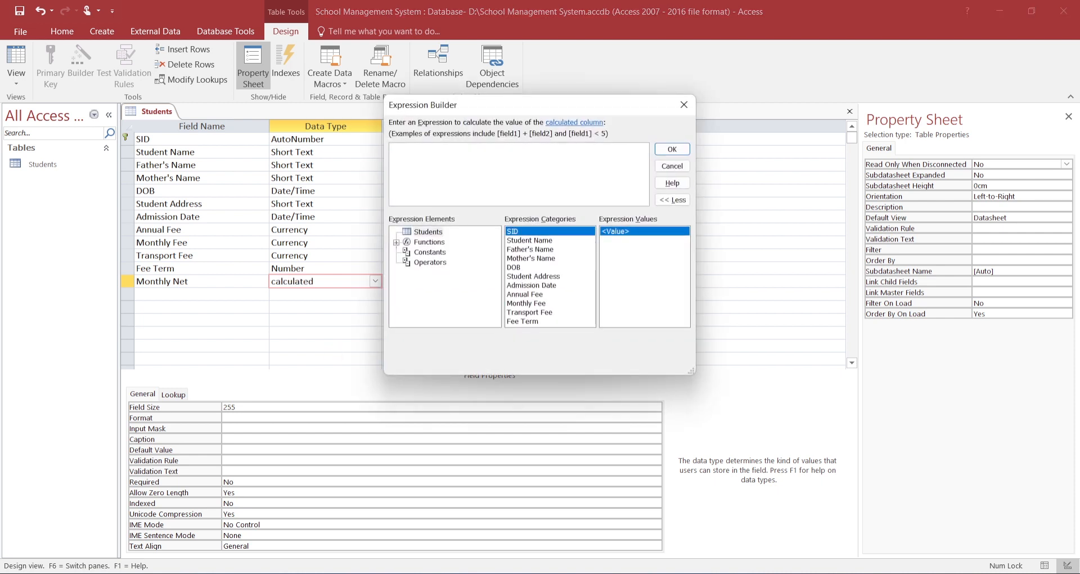
Define the Monthly Net expression as [Fee Term]*([Transport Fee]+[Monthly Fee]).
{"action": "double_click", "coordinate": [532, 321]}
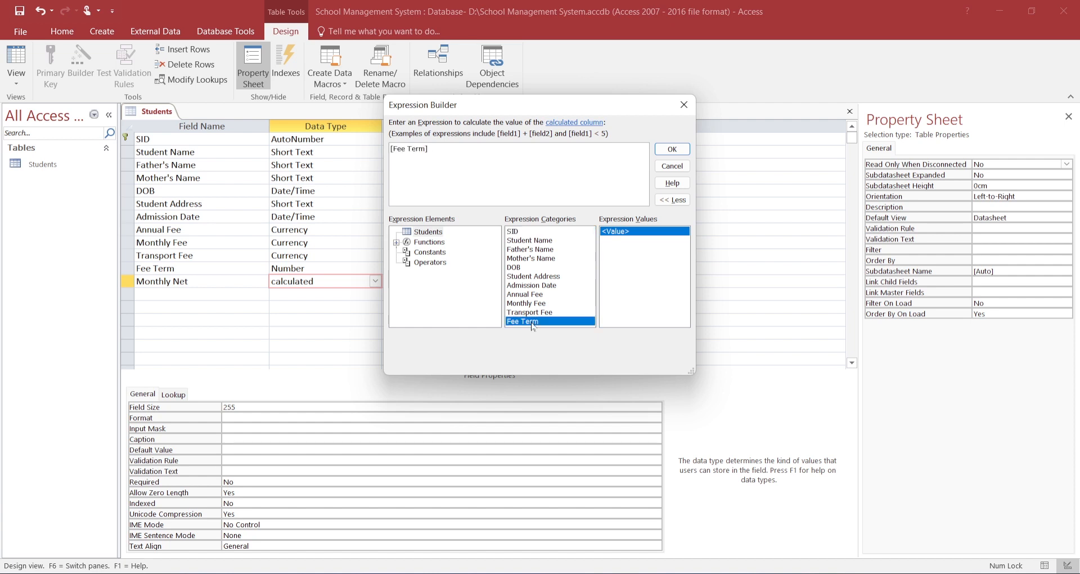
{"action": "type", "text": "*("}
{"action": "double_click", "coordinate": [545, 313]}
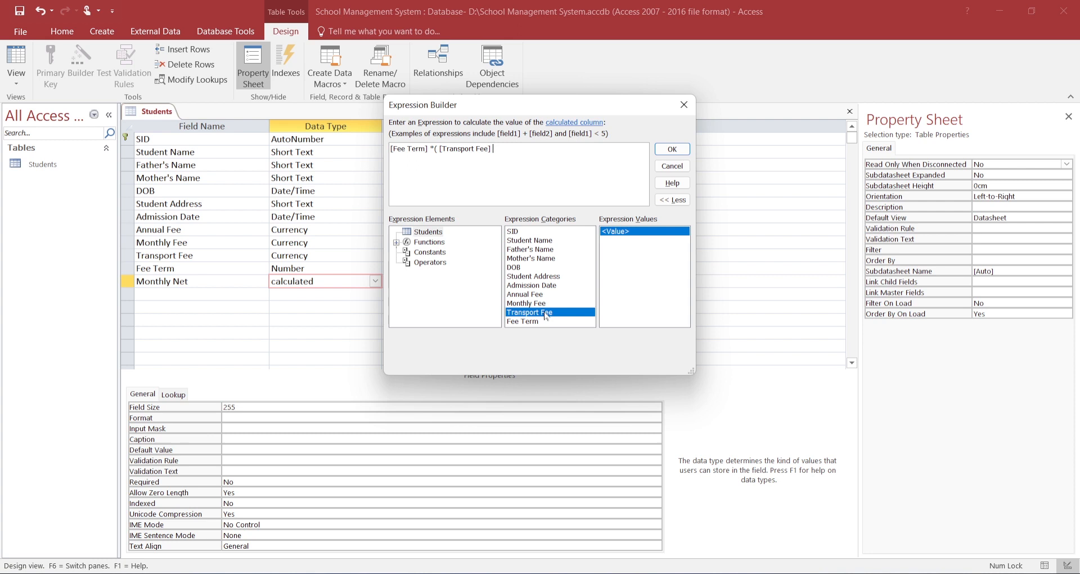
{"action": "type", "text": "+"}
{"action": "double_click", "coordinate": [525, 305]}
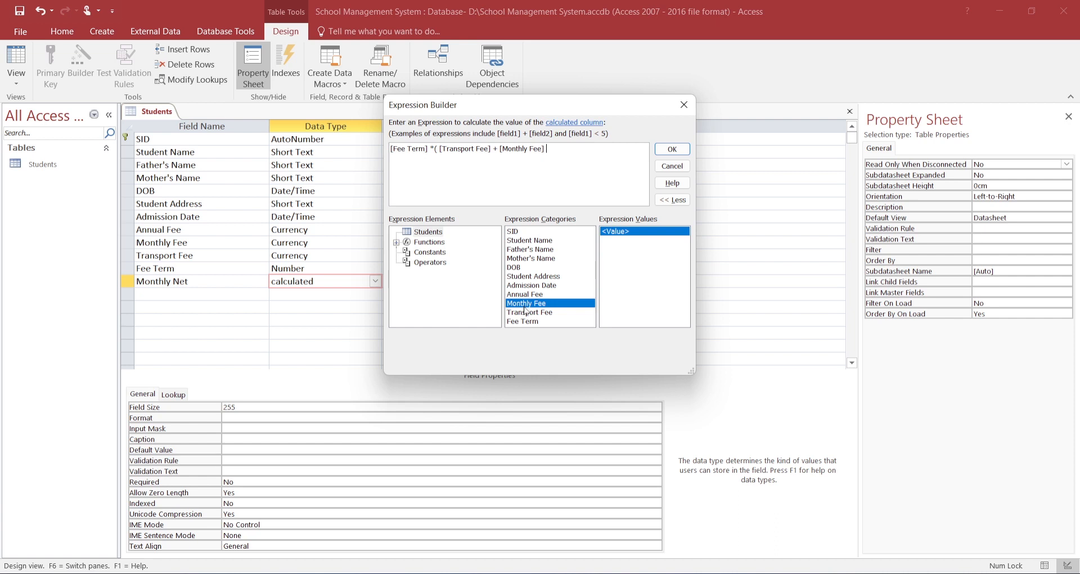
{"action": "type", "text": ")"}
{"action": "left_click", "coordinate": [672, 149]}
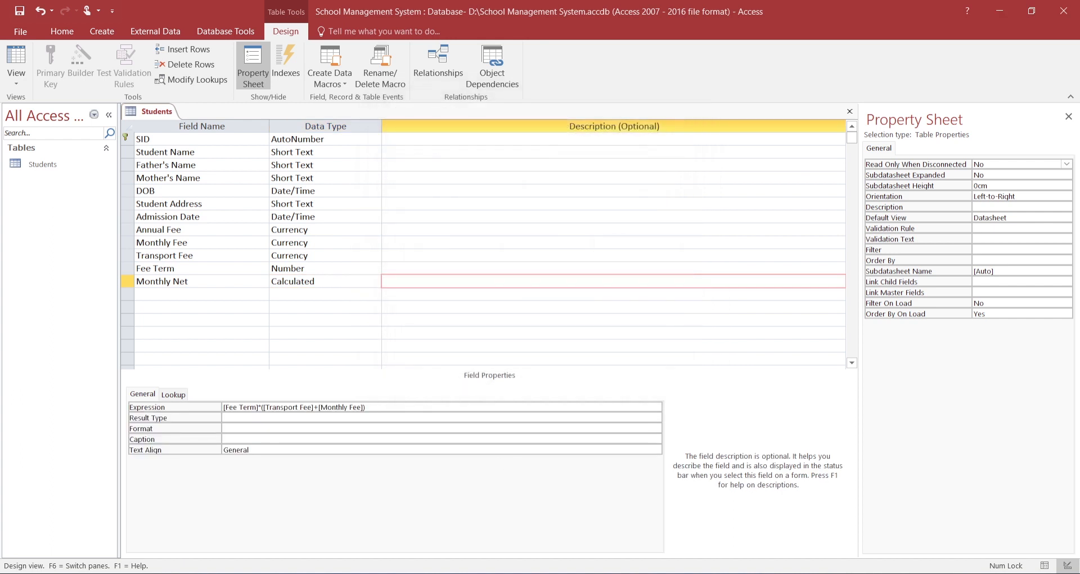
{"action": "left_click", "coordinate": [253, 418]}
{"action": "left_click", "coordinate": [191, 294]}
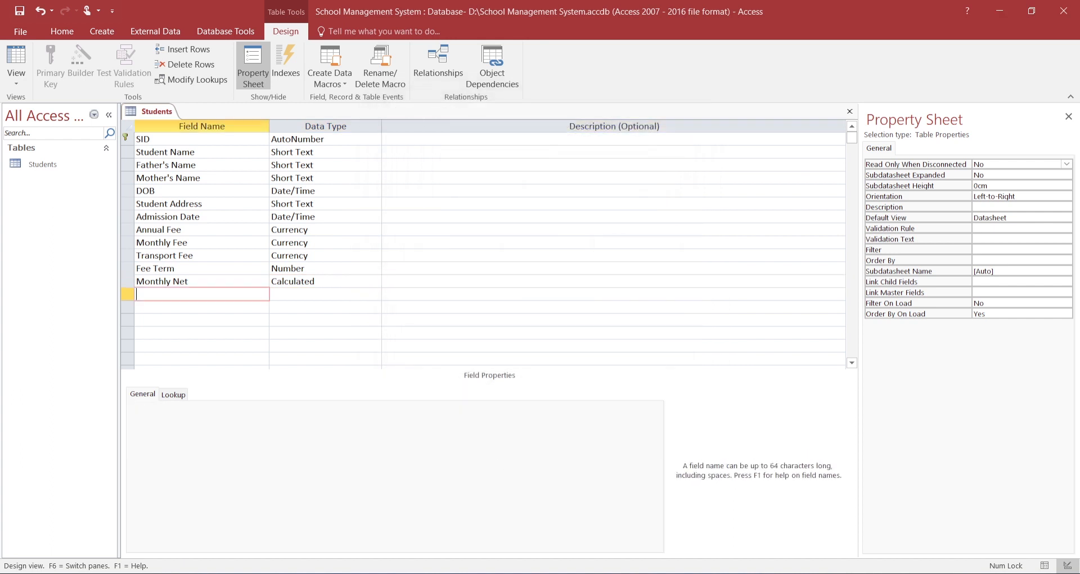
{"action": "left_click", "coordinate": [304, 281]}
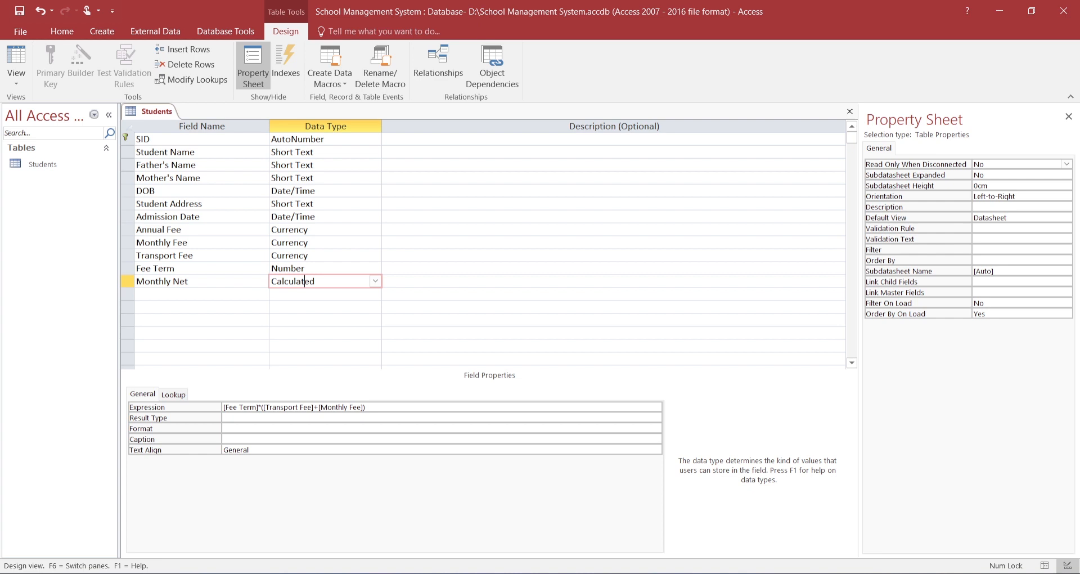
{"action": "left_click", "coordinate": [191, 294]}
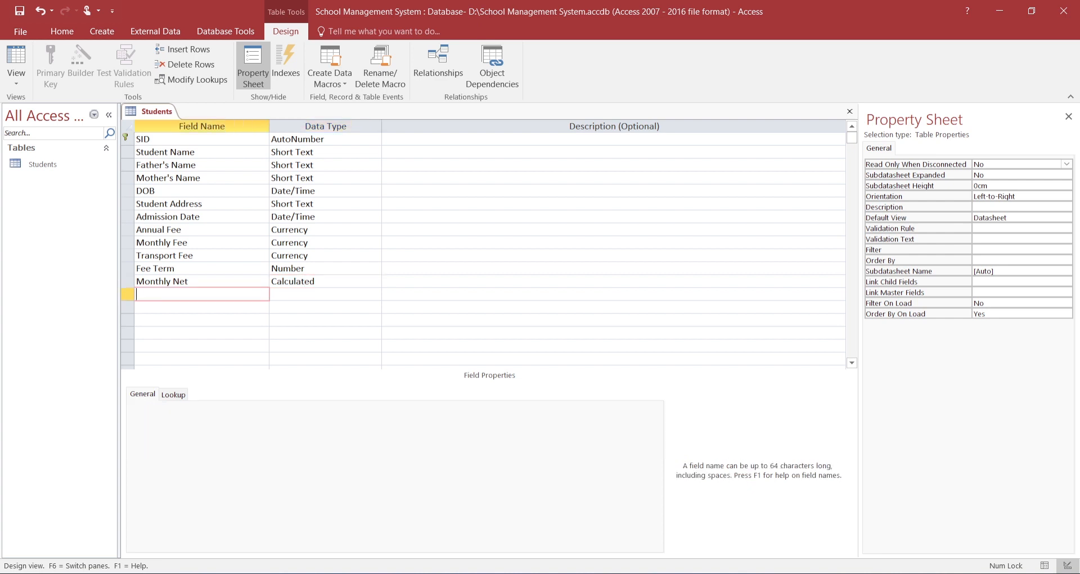
{"action": "type", "text": "Gr"}
{"action": "key", "text": "BackSpace"}
{"action": "key", "text": "BackSpace"}
{"action": "type", "text": "Payable Amount"}
{"action": "key", "text": "Tab"}
{"action": "type", "text": "c"}
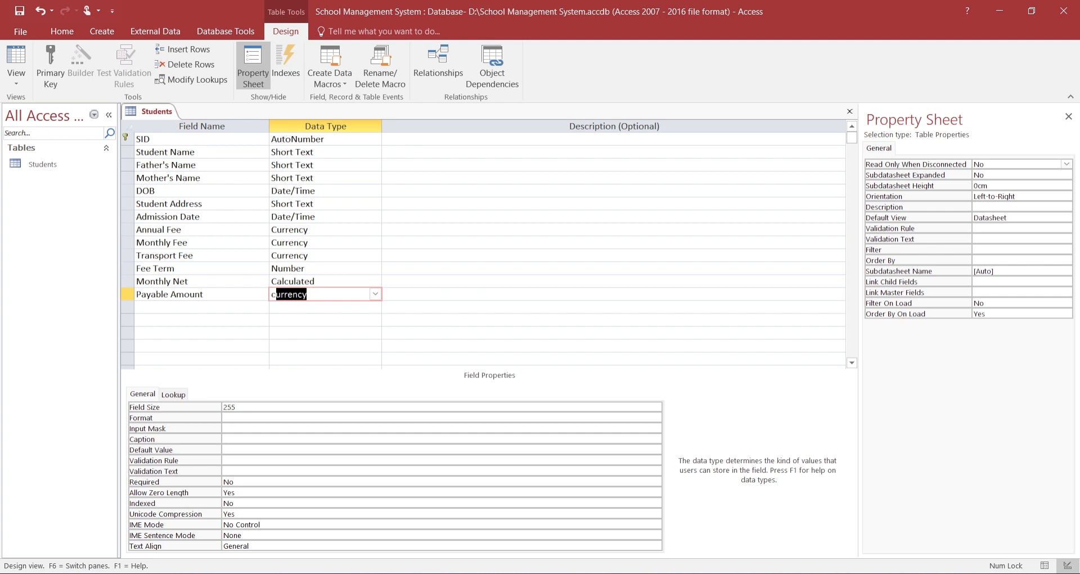
{"action": "key", "text": "Tab"}
{"action": "key", "text": "shift+Tab"}
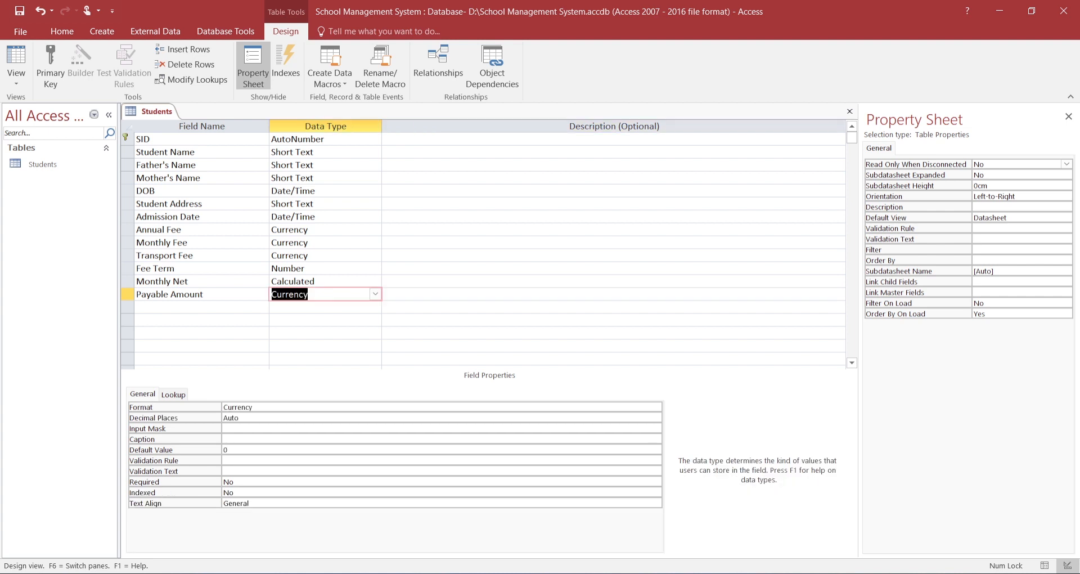
{"action": "type", "text": "calculated"}
{"action": "key", "text": "Tab"}
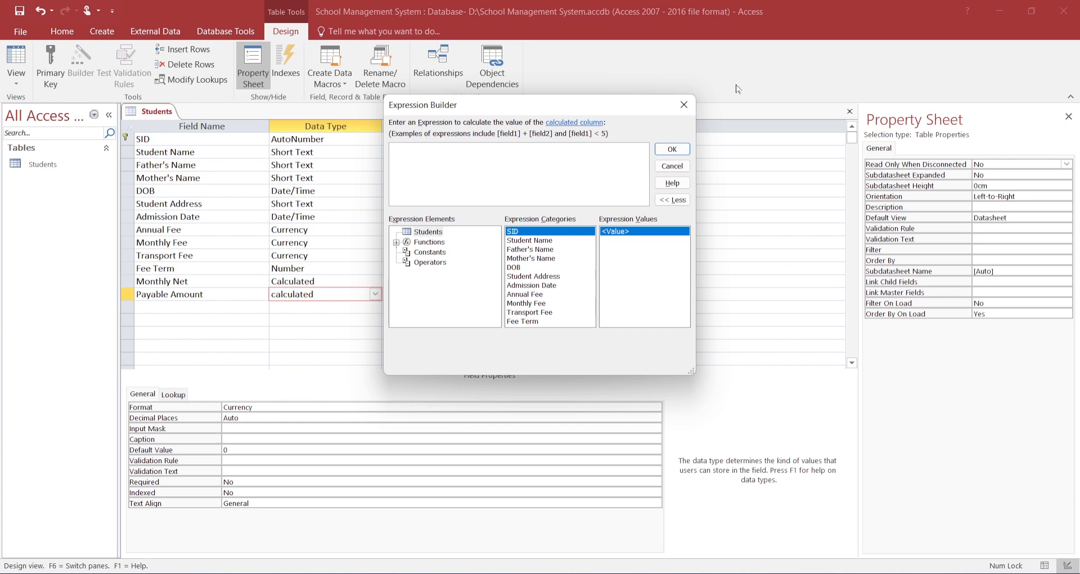
{"action": "left_click", "coordinate": [679, 168]}
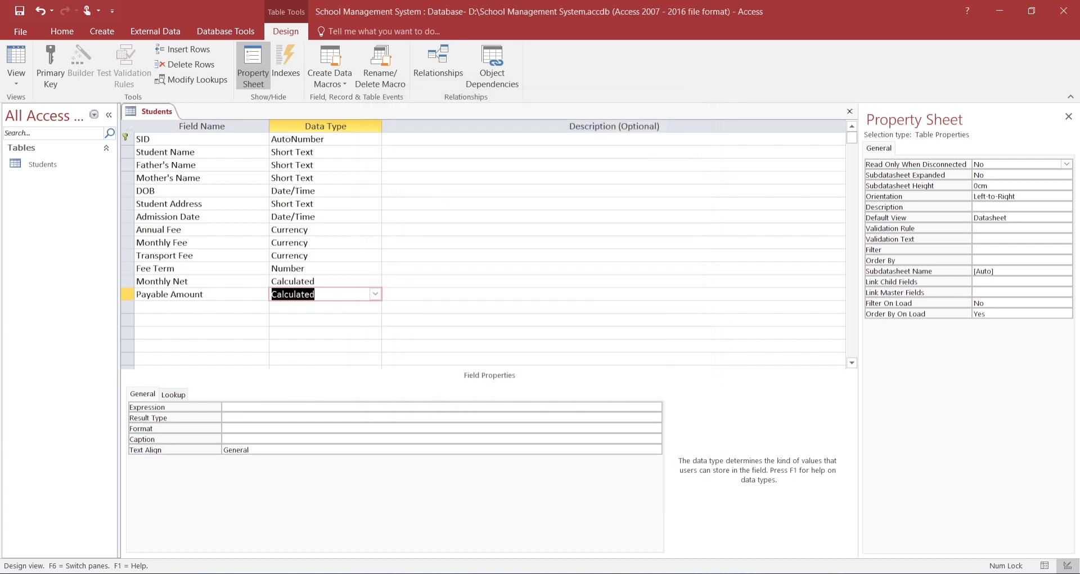
{"action": "left_click", "coordinate": [127, 296]}
{"action": "key", "text": "Delete"}
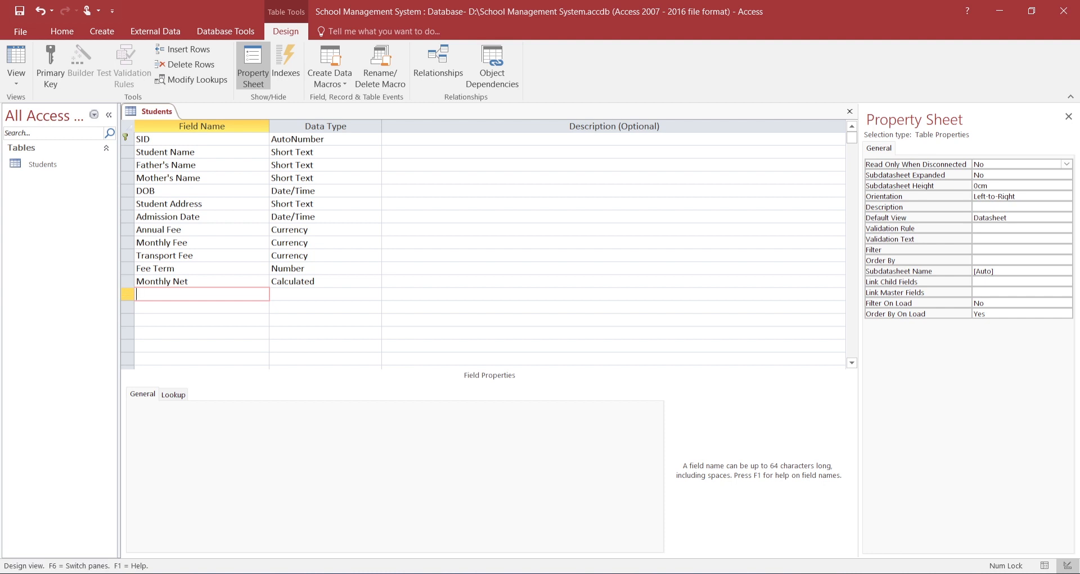
Add a Payable fee field with the Calculated data type below Monthly Net.
{"action": "left_click", "coordinate": [194, 281]}
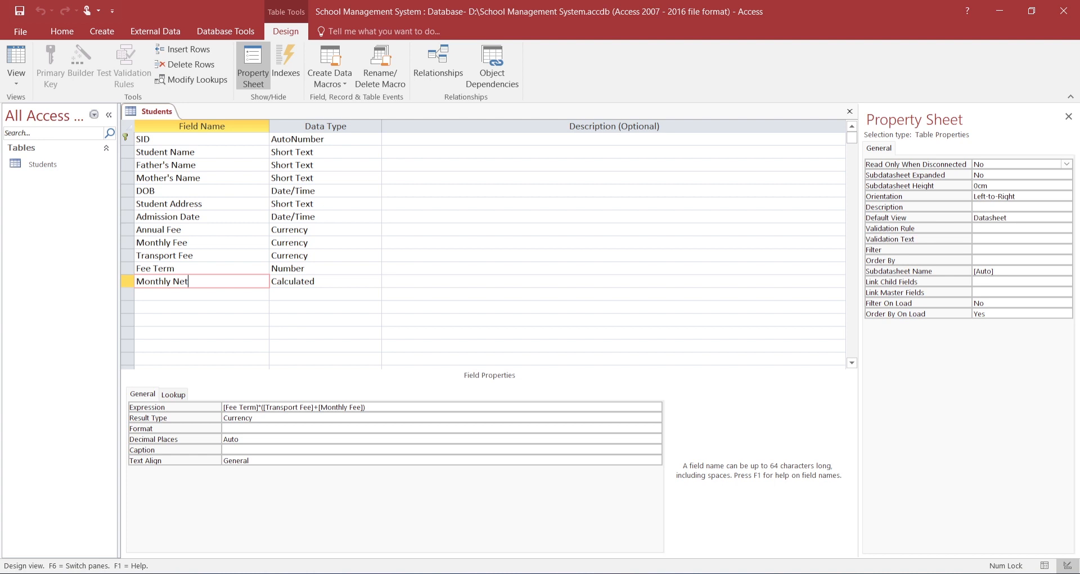
{"action": "left_click", "coordinate": [194, 294]}
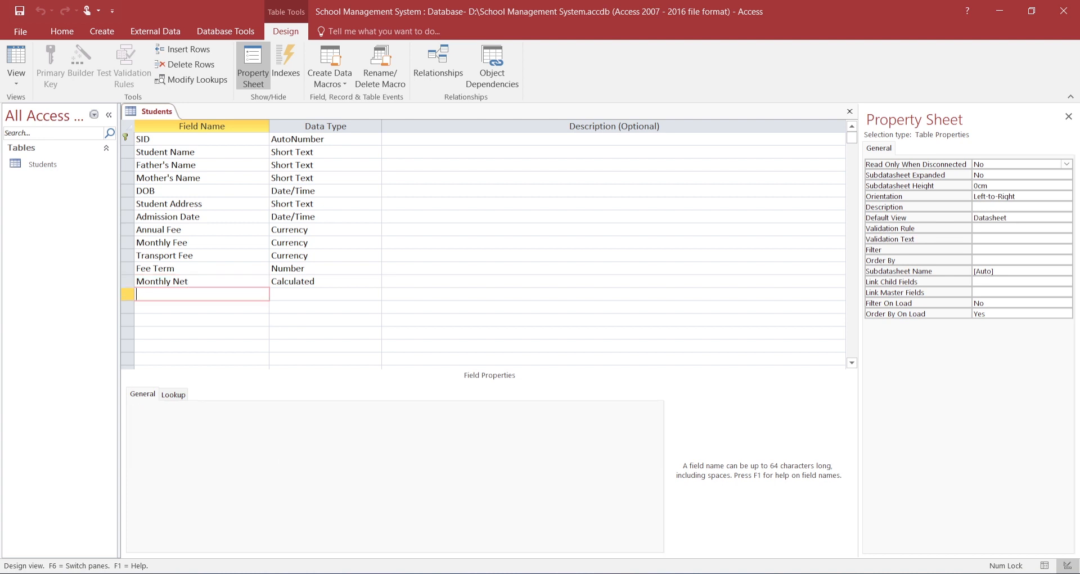
{"action": "type", "text": "Payable fee"}
{"action": "key", "text": "Tab"}
{"action": "type", "text": "cal"}
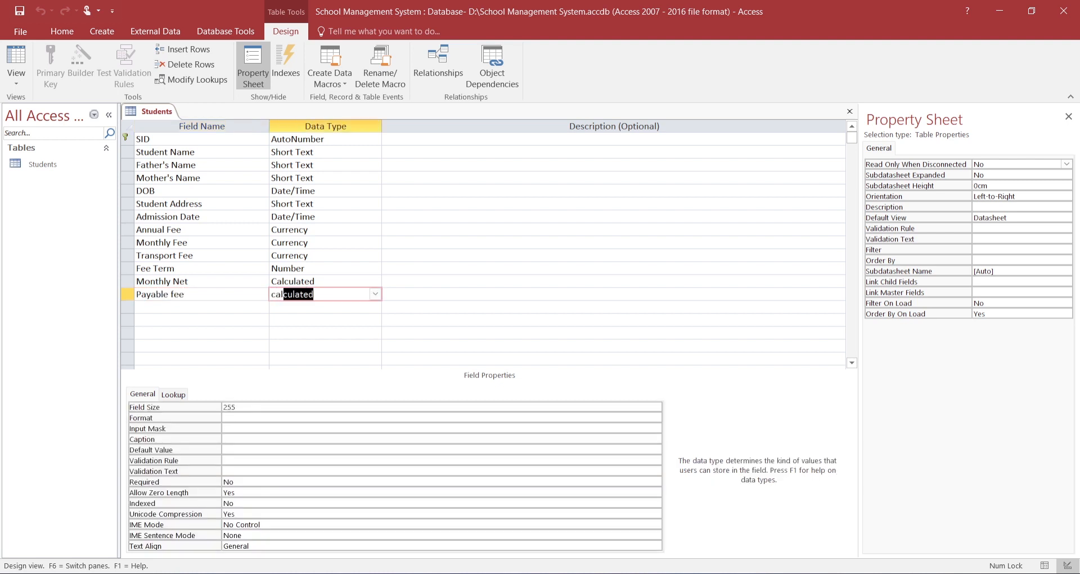
{"action": "key", "text": "Return"}
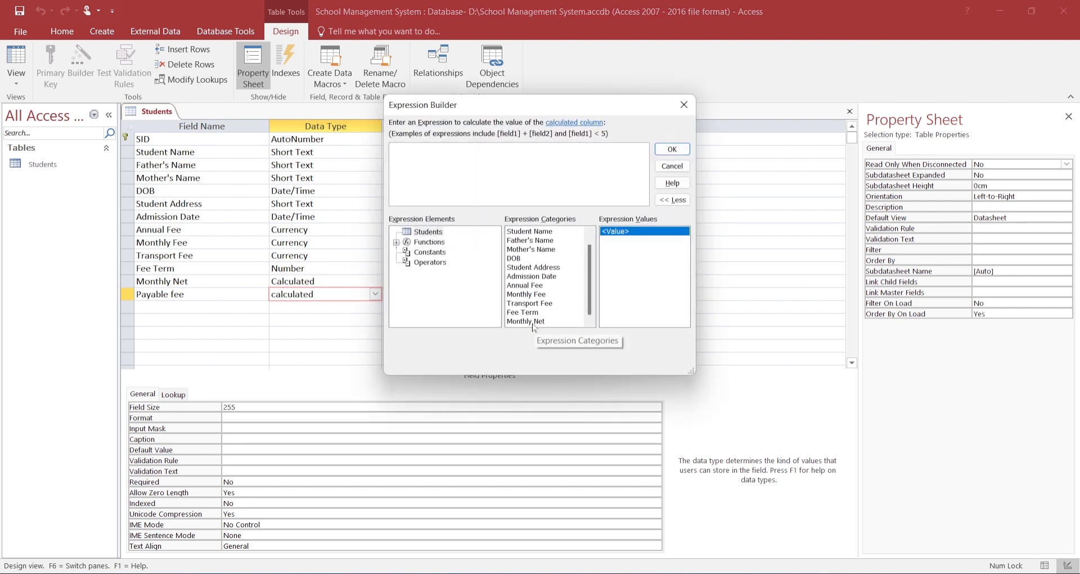
Define the Payable fee expression as [Monthly Net]+[Annual Fee].
{"action": "left_click", "coordinate": [534, 325]}
{"action": "double_click", "coordinate": [534, 321]}
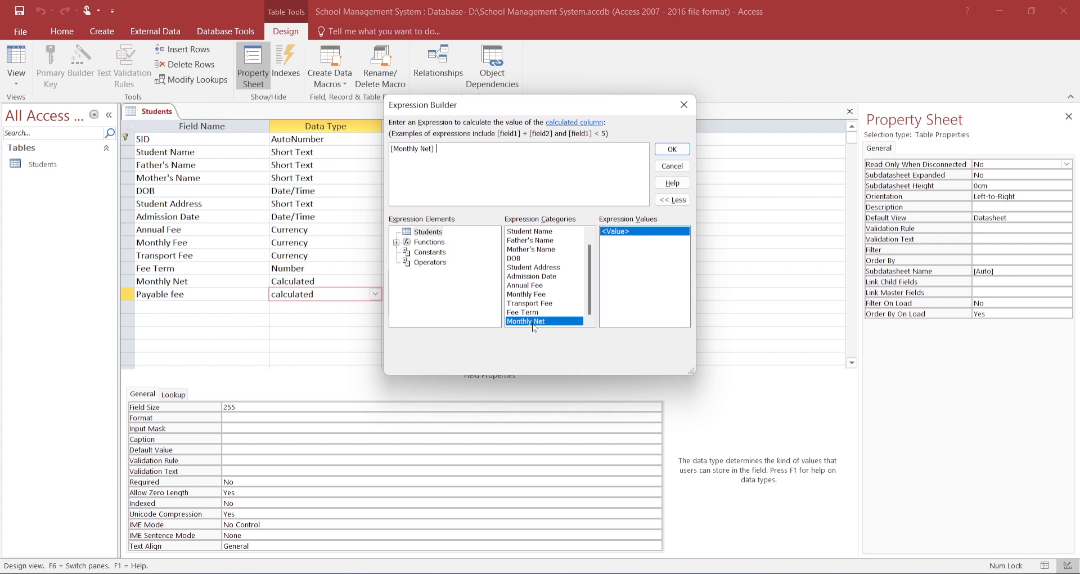
{"action": "type", "text": "+"}
{"action": "left_click", "coordinate": [536, 287]}
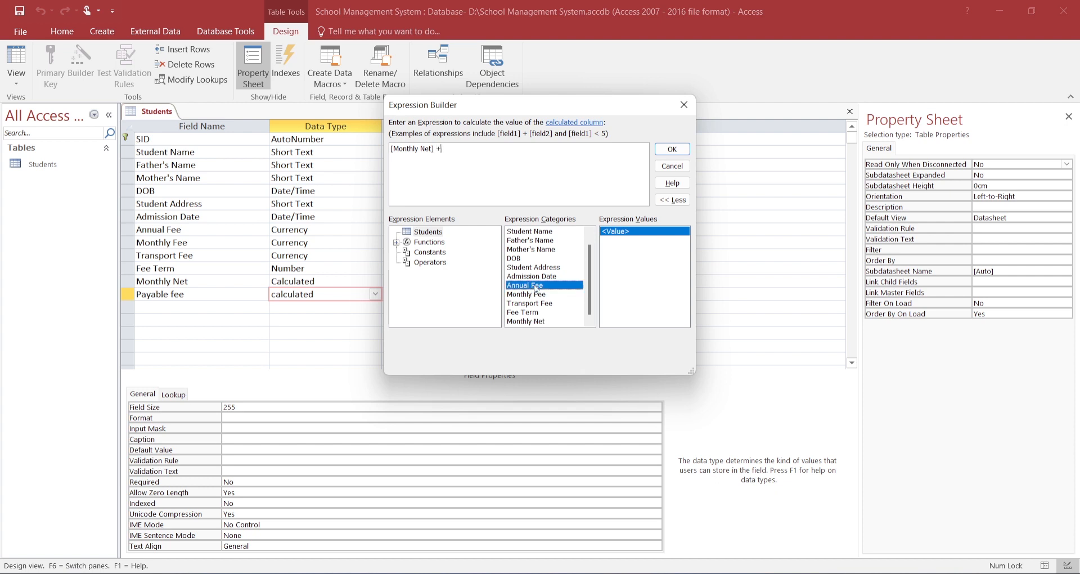
{"action": "double_click", "coordinate": [536, 287]}
{"action": "left_click", "coordinate": [672, 149]}
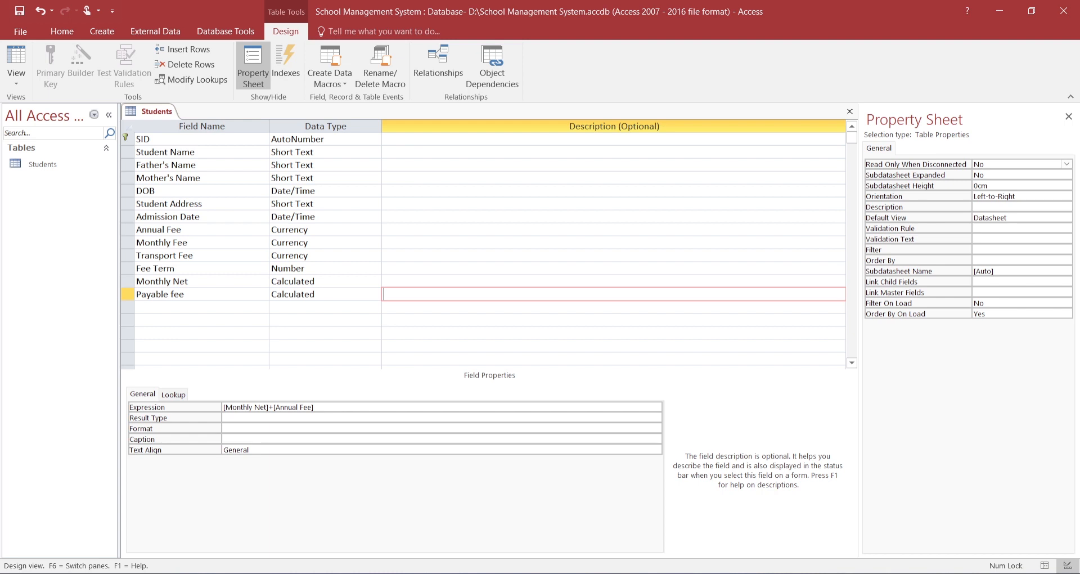
Add a Previous Due field with the Currency data type below Payable fee.
{"action": "key", "text": "Tab"}
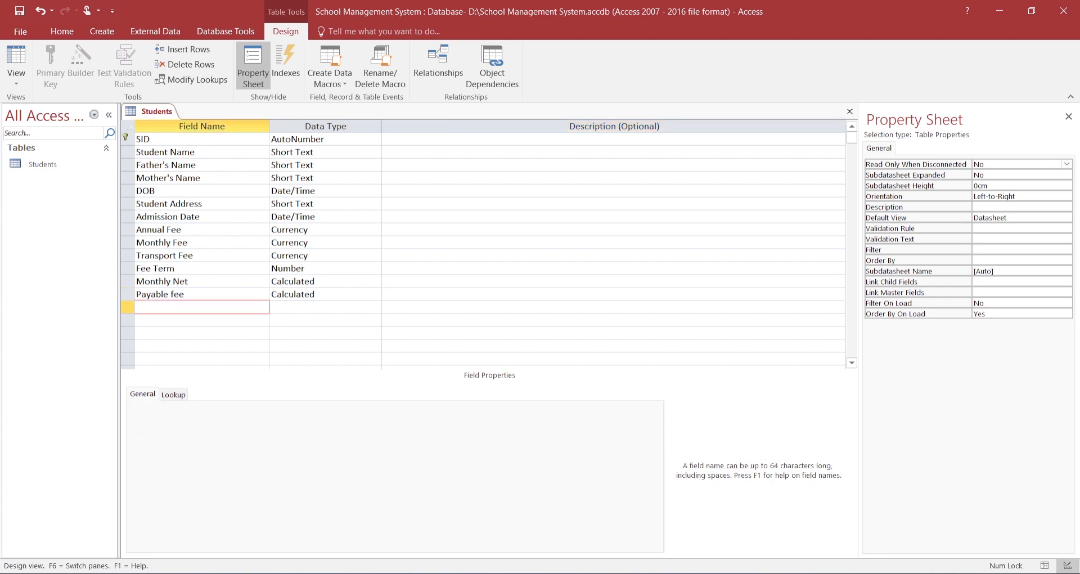
{"action": "type", "text": "Previous Due"}
{"action": "left_click", "coordinate": [127, 308]}
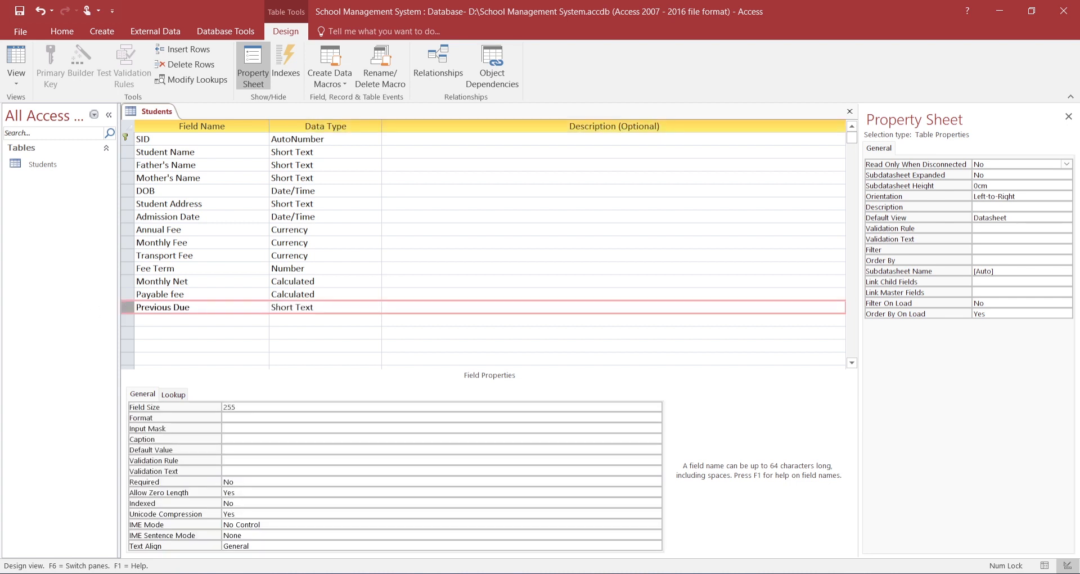
{"action": "left_click", "coordinate": [360, 307]}
{"action": "left_click", "coordinate": [375, 307]}
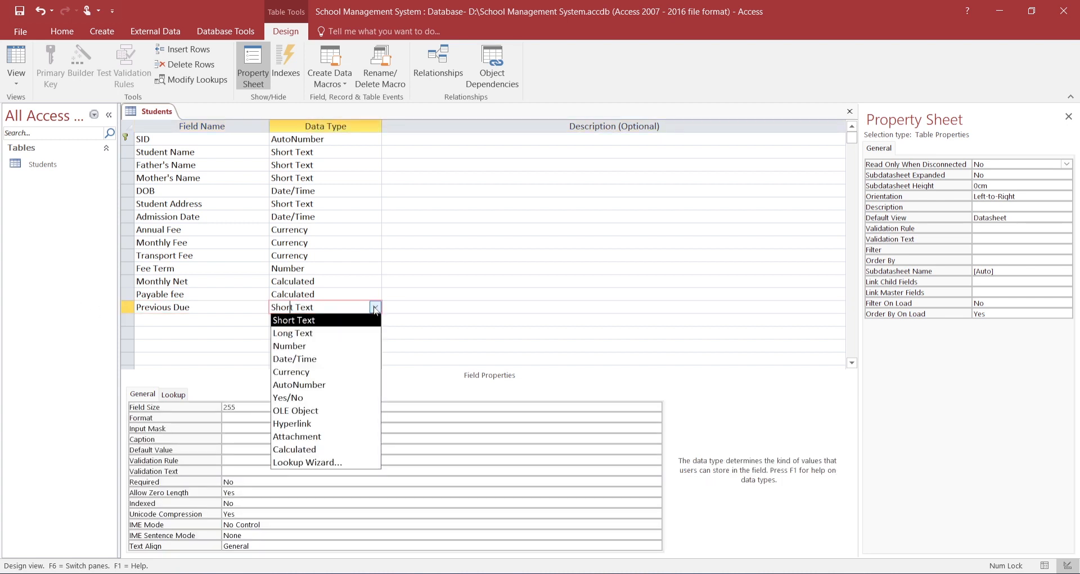
{"action": "left_click", "coordinate": [310, 373]}
Move the Previous Due field above Payable fee, directly below Monthly Net.
{"action": "left_click", "coordinate": [128, 306]}
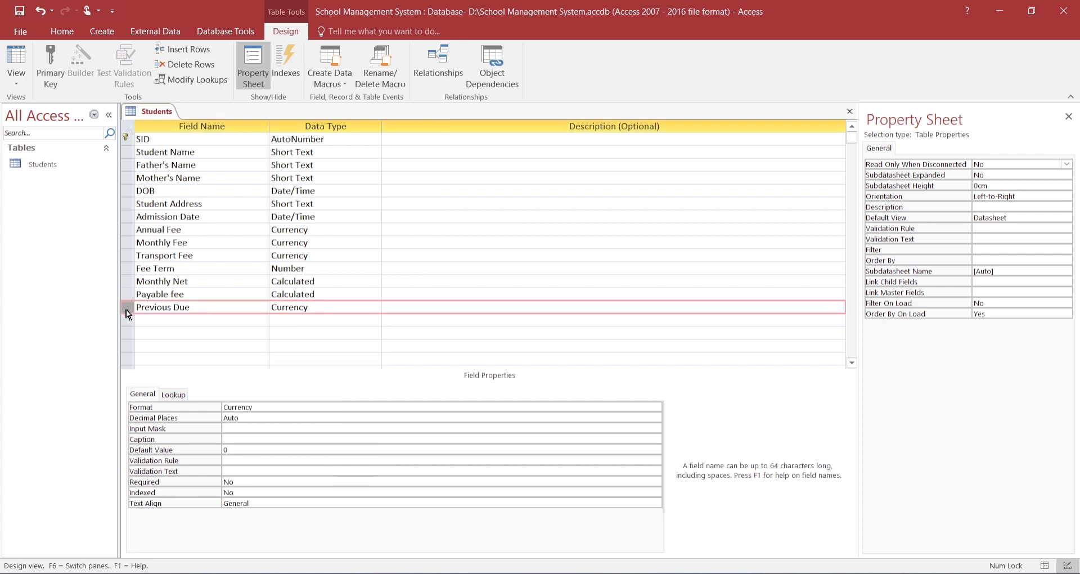
{"action": "left_click_drag", "start_coordinate": [127, 316], "coordinate": [128, 294]}
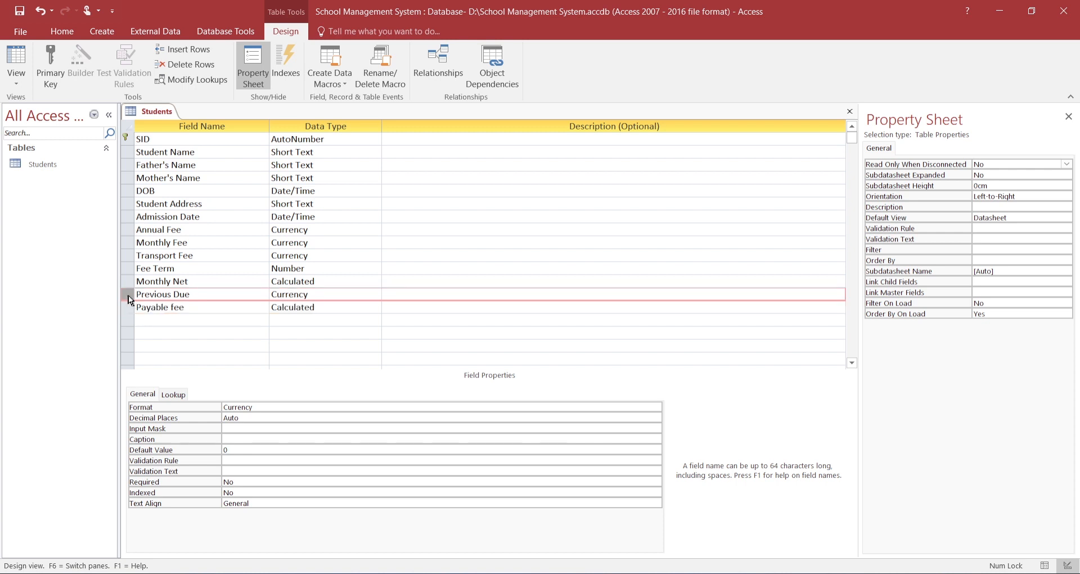
{"action": "left_click", "coordinate": [316, 294]}
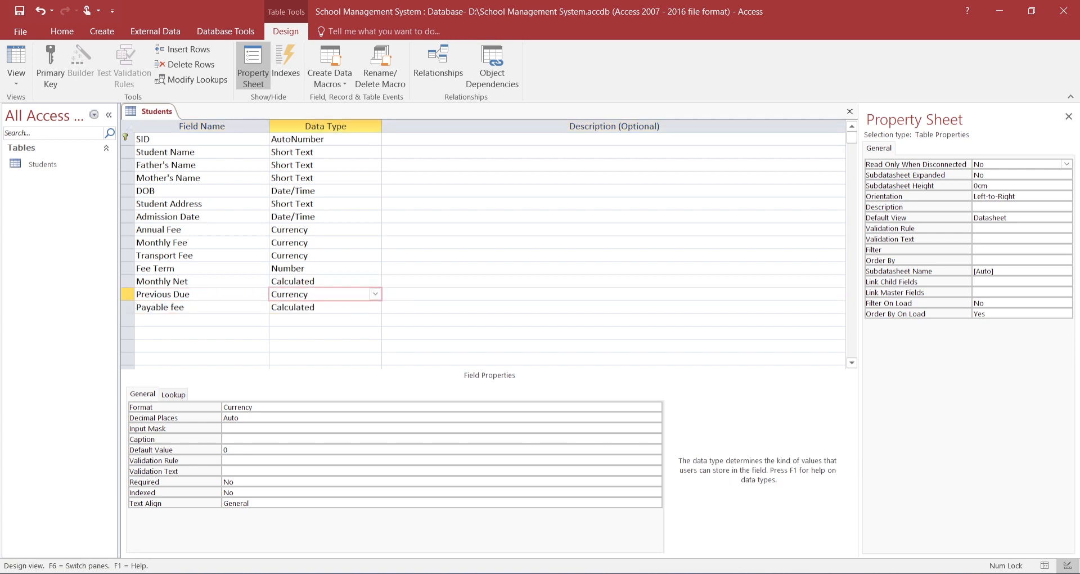
Extend the Payable fee expression to [Monthly Net]+[Annual Fee]+[Previous Due] and return to the next empty field row.
{"action": "left_click", "coordinate": [328, 307]}
{"action": "left_click", "coordinate": [656, 407]}
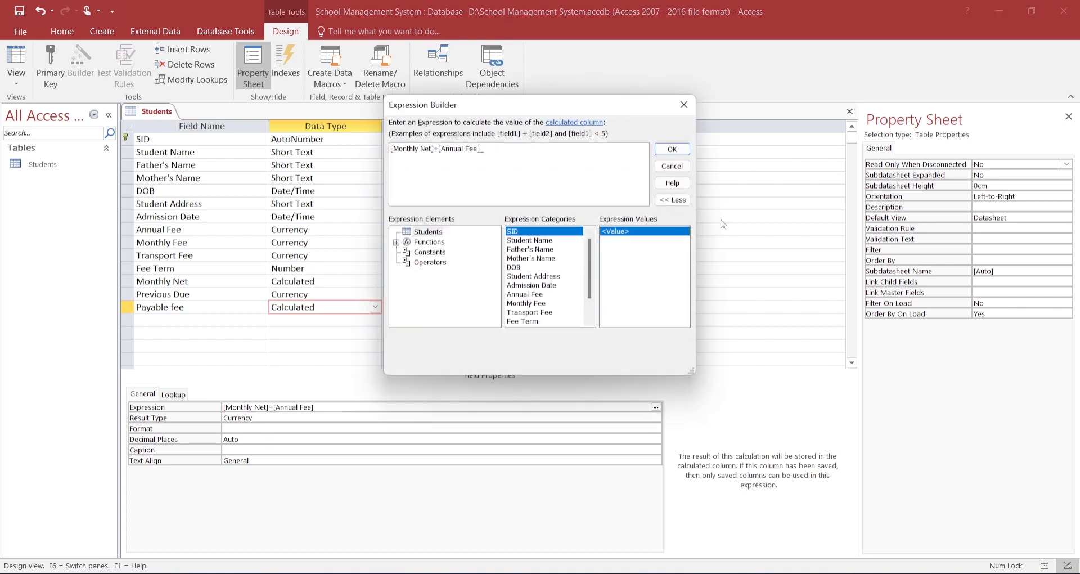
{"action": "scroll", "coordinate": [543, 295], "scroll_direction": "down", "scroll_amount": 2}
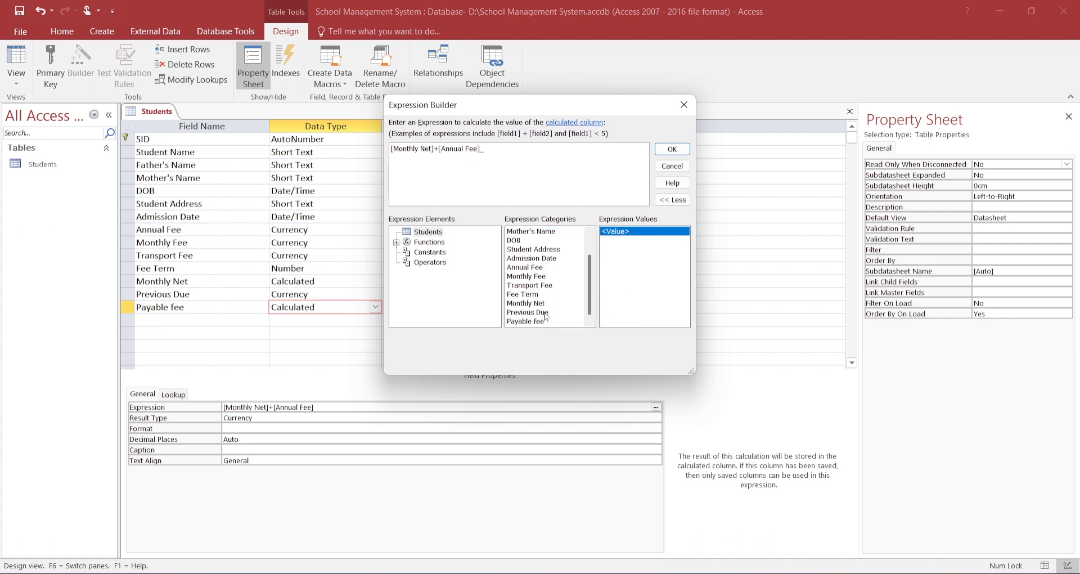
{"action": "double_click", "coordinate": [549, 312]}
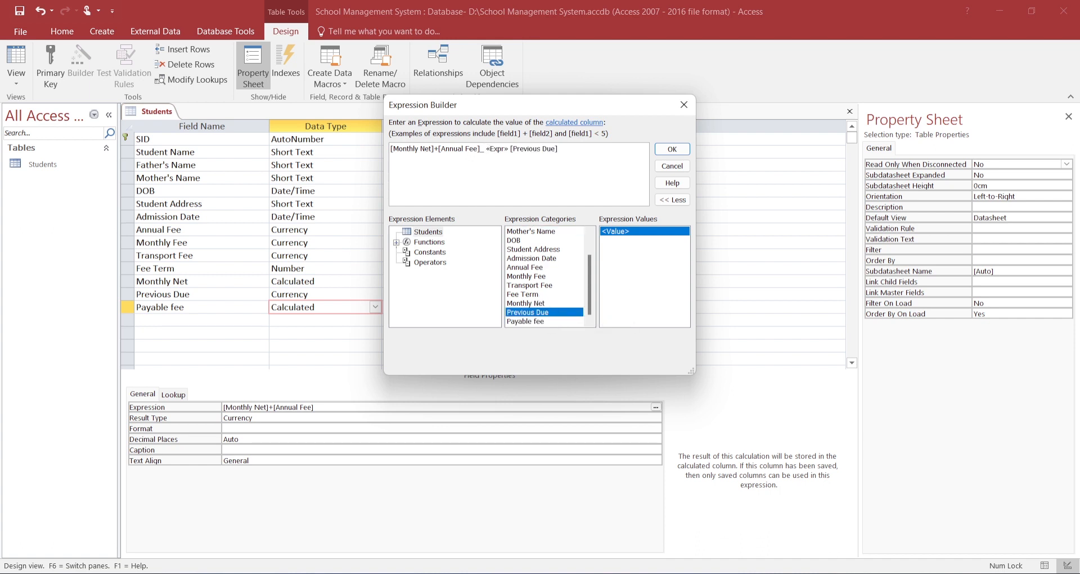
{"action": "key", "text": "BackSpace"}
{"action": "key", "text": "BackSpace"}
{"action": "key", "text": "BackSpace"}
{"action": "key", "text": "BackSpace"}
{"action": "key", "text": "BackSpace"}
{"action": "key", "text": "BackSpace"}
{"action": "key", "text": "BackSpace"}
{"action": "type", "text": "+"}
{"action": "left_click", "coordinate": [672, 149]}
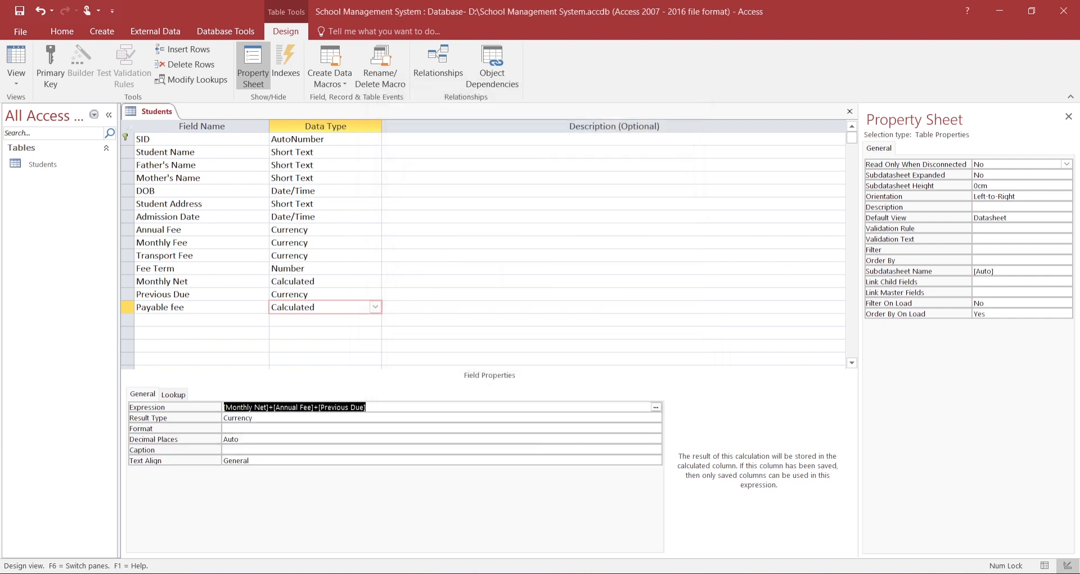
{"action": "left_click", "coordinate": [224, 408]}
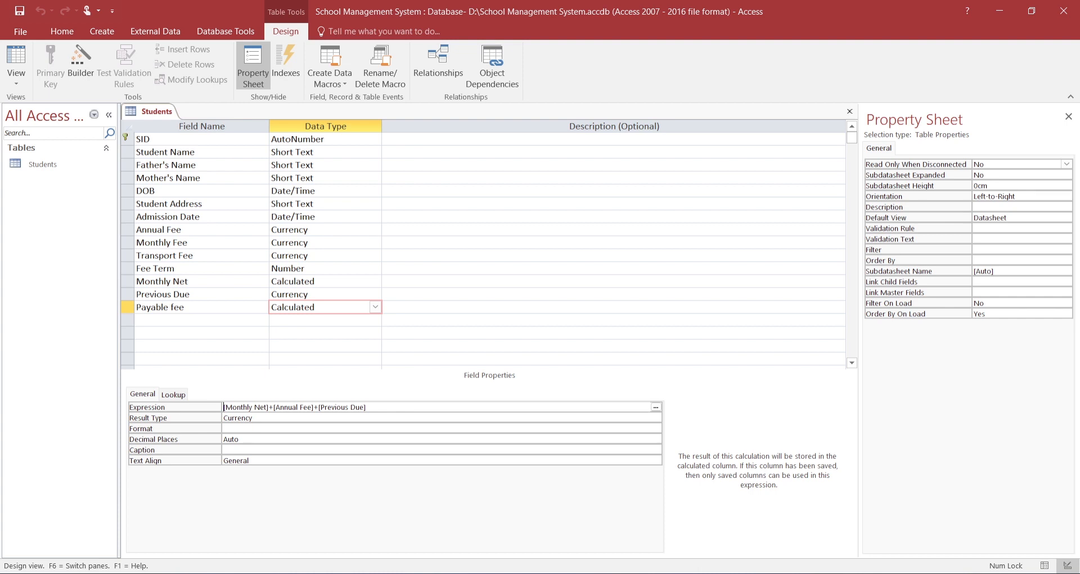
{"action": "left_click", "coordinate": [183, 320]}
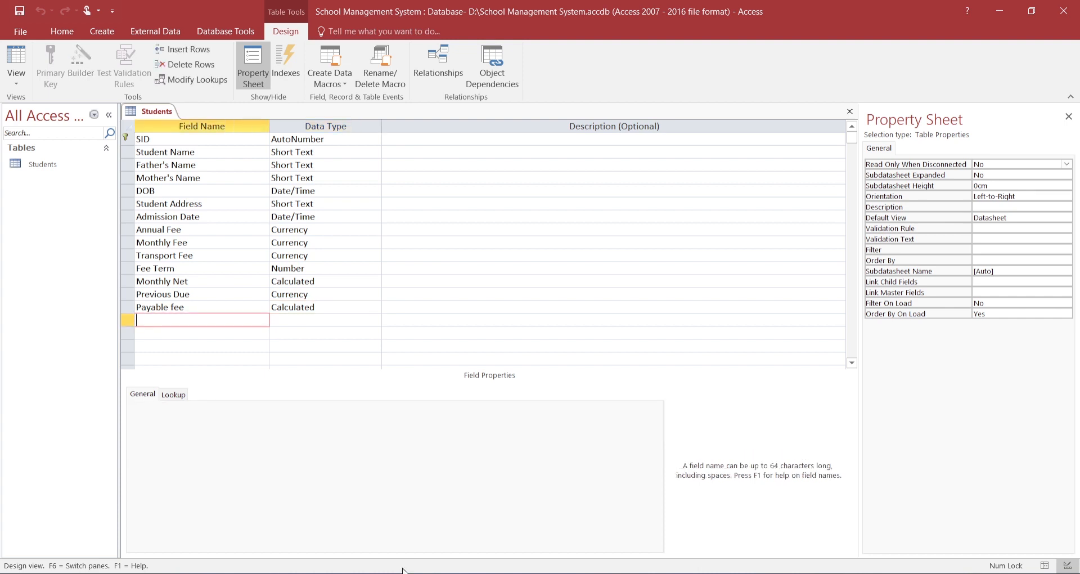
Switch to the Word planning document and add Student ID Card and Student Report Card as list items 6 and 7.
{"action": "key", "text": "alt+Tab"}
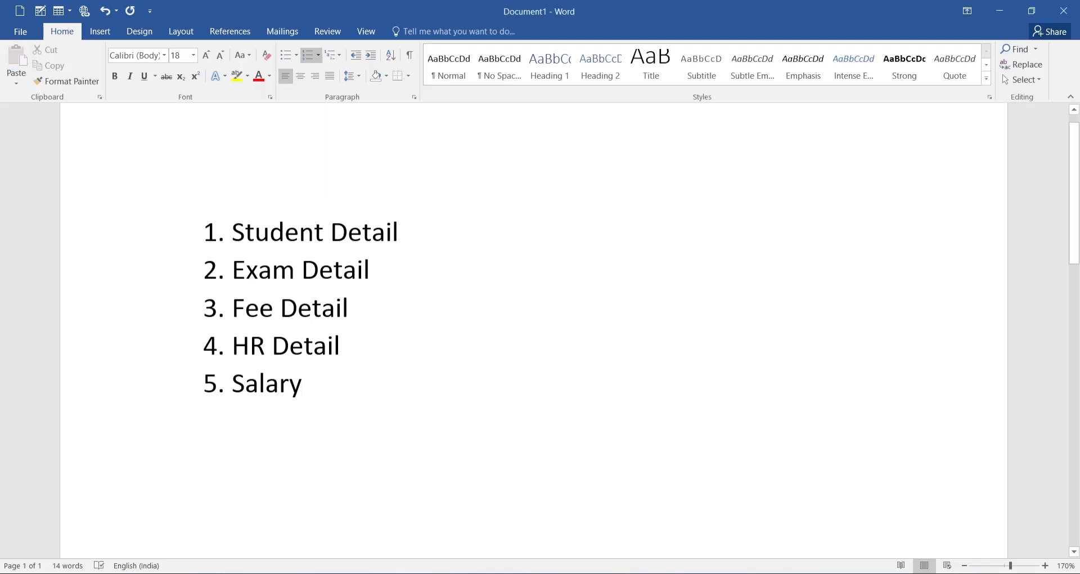
{"action": "key", "text": "Return"}
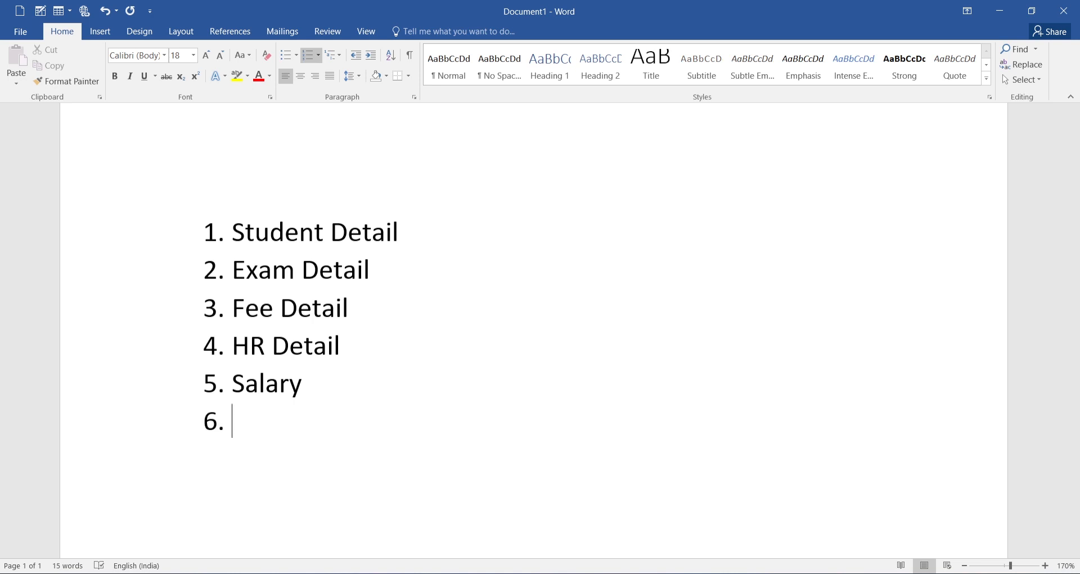
{"action": "type", "text": "Student I"}
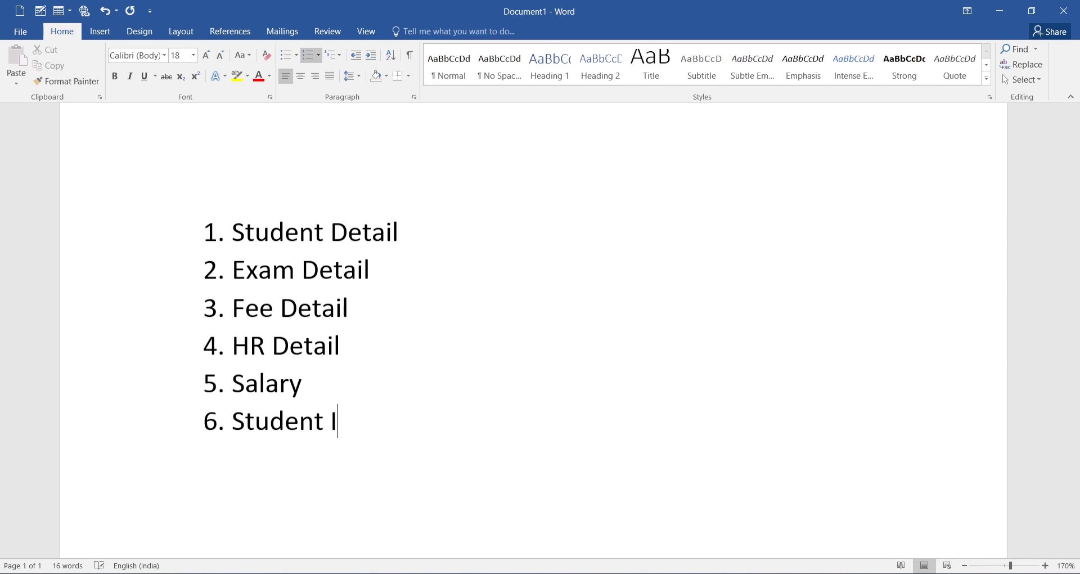
{"action": "type", "text": "D Card"}
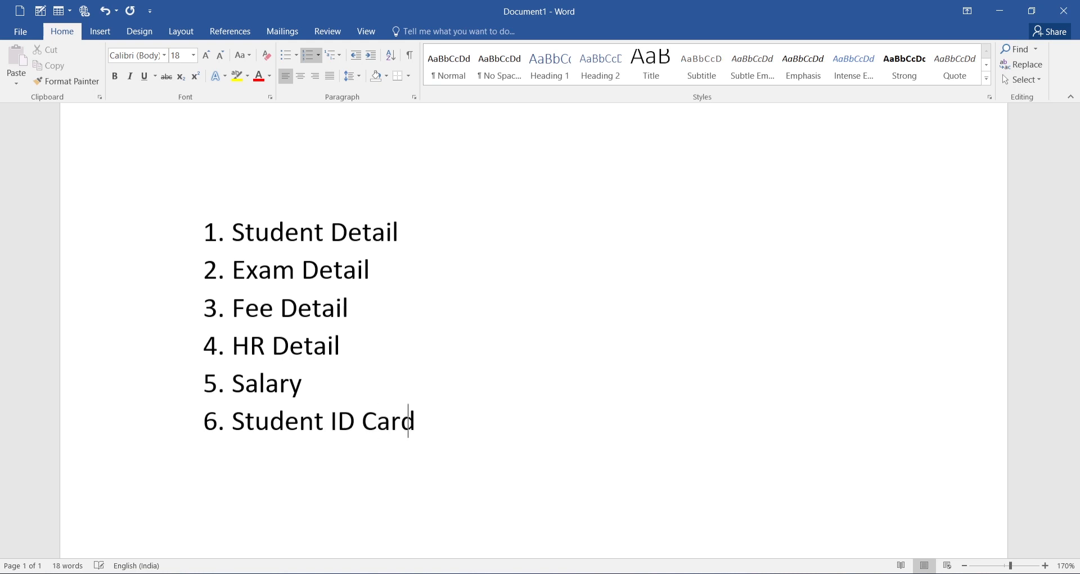
{"action": "key", "text": "Return"}
{"action": "type", "text": "Student "}
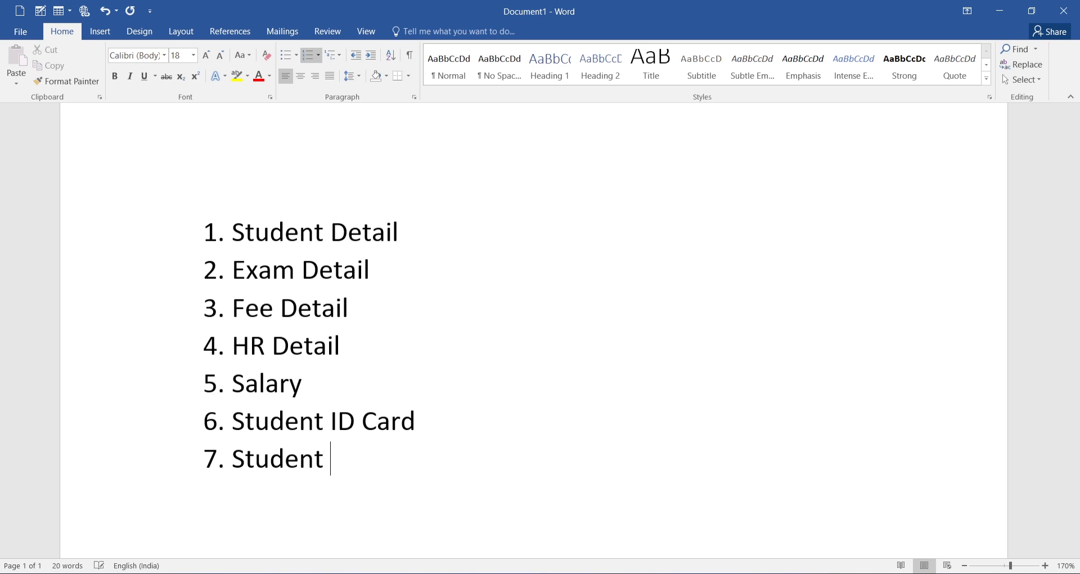
{"action": "type", "text": "Report "}
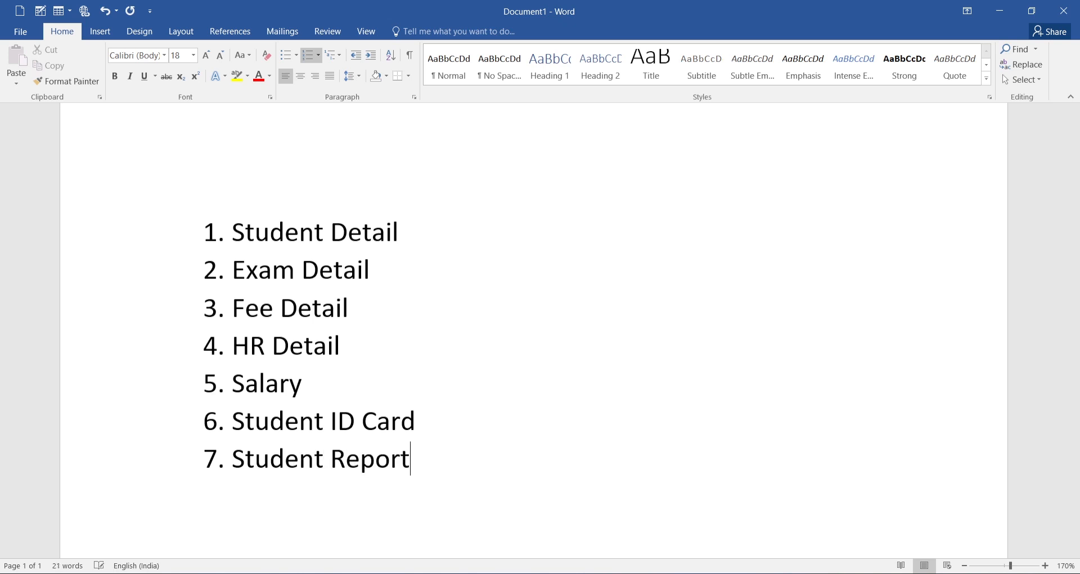
{"action": "type", "text": "Card"}
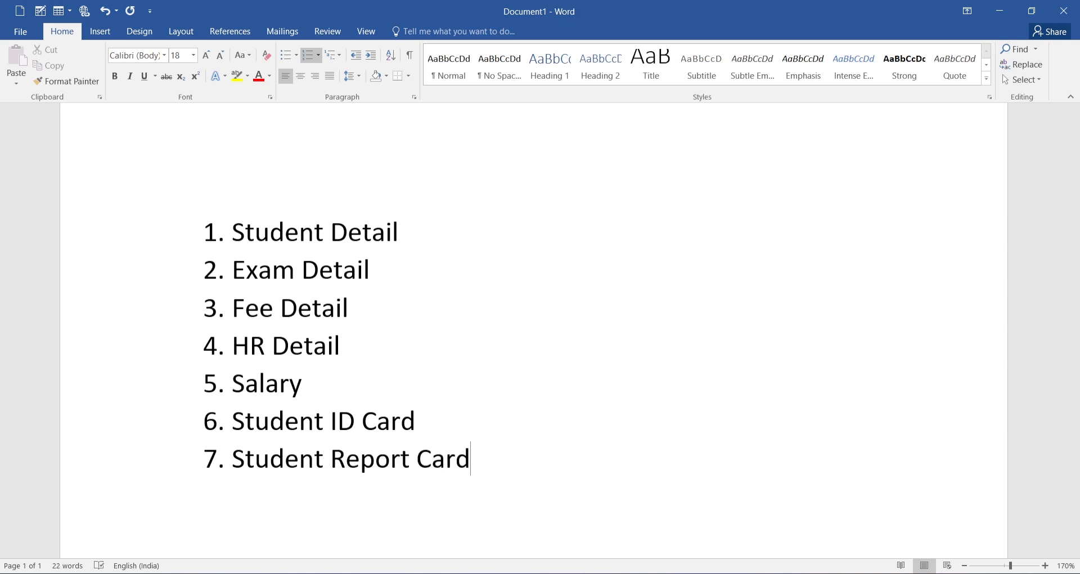
Add Salary Sleep as list item 8, correcting the misspelled word to Salary.
{"action": "key", "text": "Return"}
{"action": "type", "text": "SaLLry"}
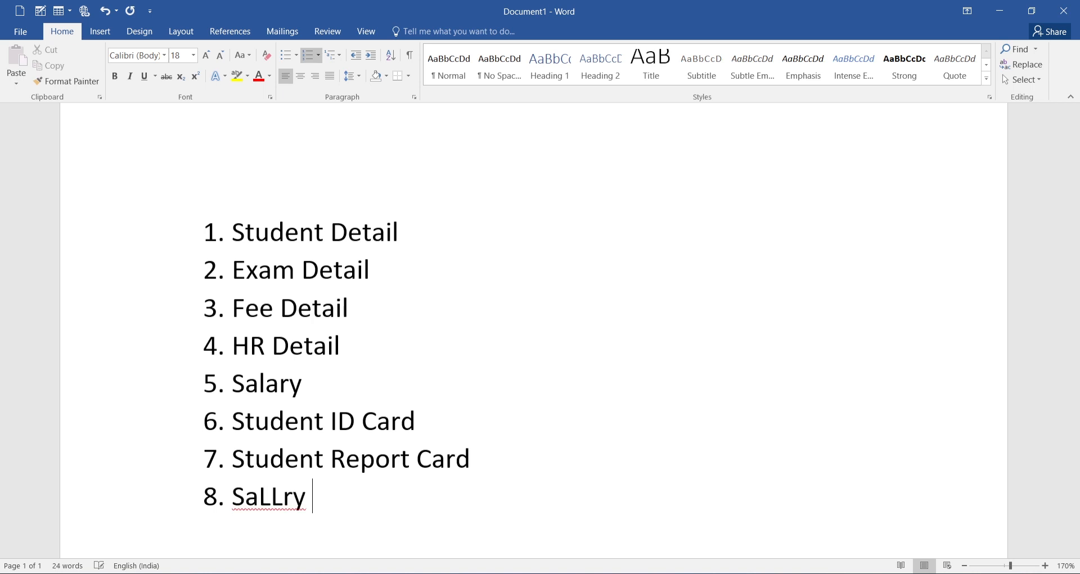
{"action": "key", "text": "BackSpace"}
{"action": "key", "text": "BackSpace"}
{"action": "key", "text": "BackSpace"}
{"action": "key", "text": "BackSpace"}
{"action": "key", "text": "BackSpace"}
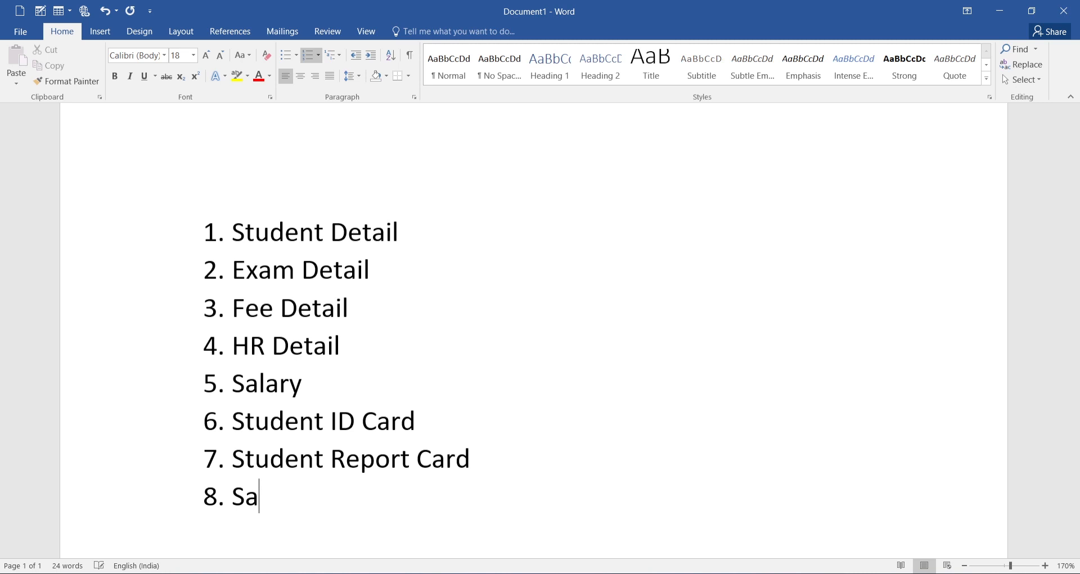
{"action": "type", "text": "llary "}
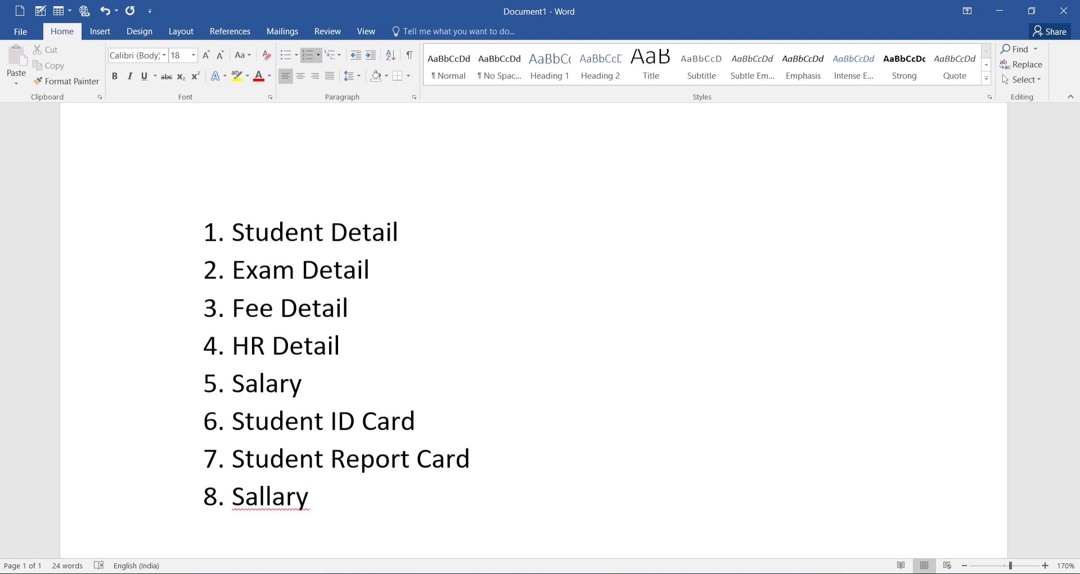
{"action": "type", "text": "Sleep"}
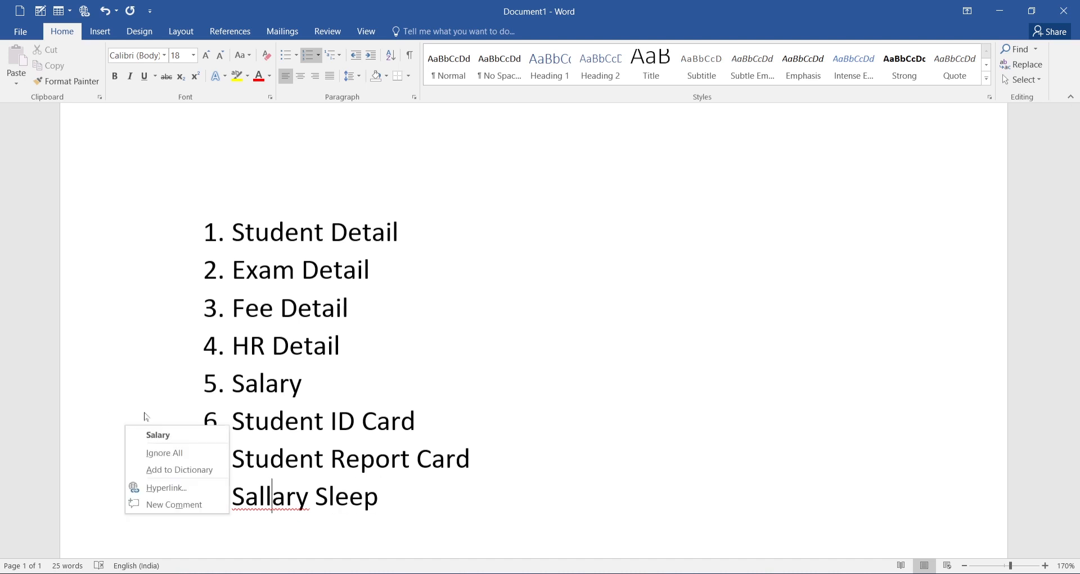
{"action": "left_click", "coordinate": [153, 435]}
{"action": "left_click", "coordinate": [453, 501]}
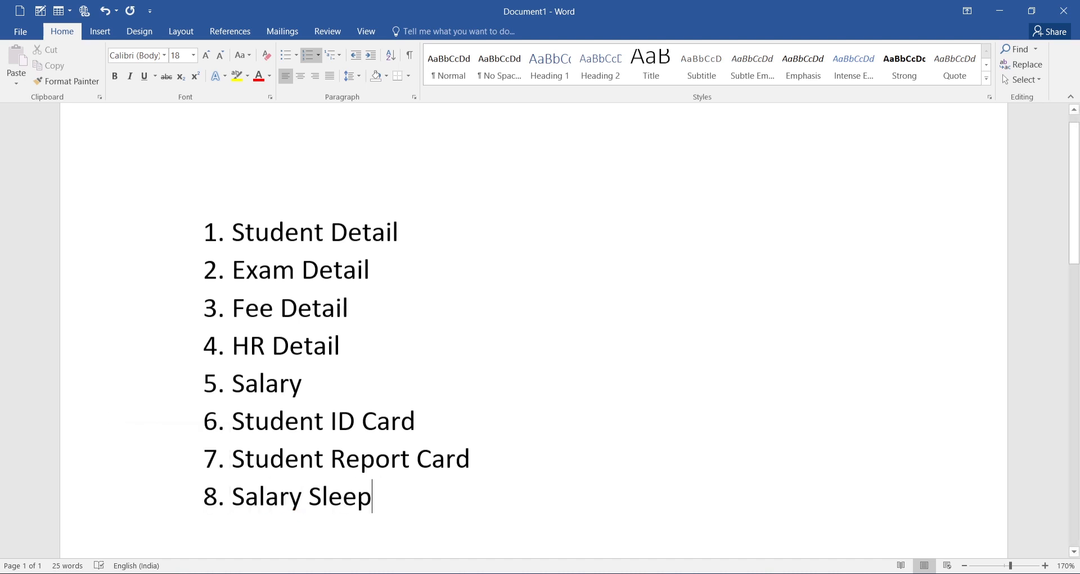
{"action": "key", "text": "ctrl+s"}
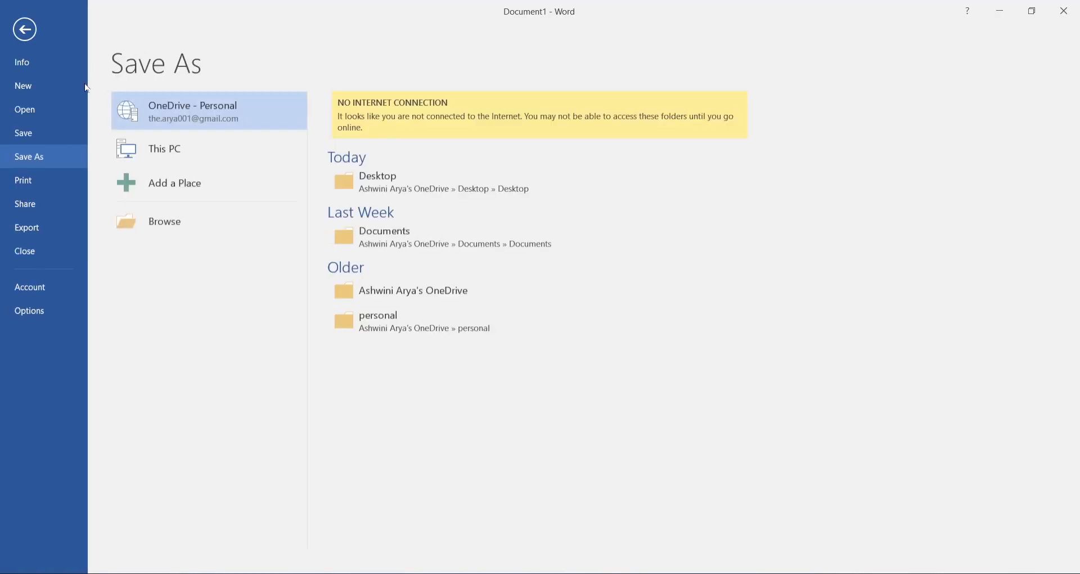
{"action": "left_click", "coordinate": [29, 31]}
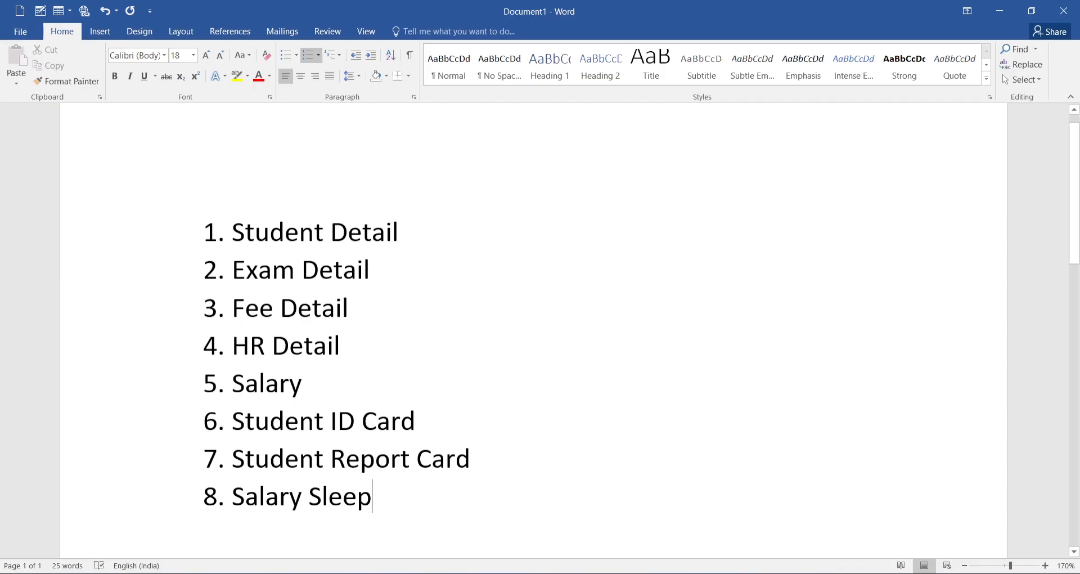
Return to the Access database and add a Photo field with the Attachment data type below Payable fee.
{"action": "left_click", "coordinate": [999, 13]}
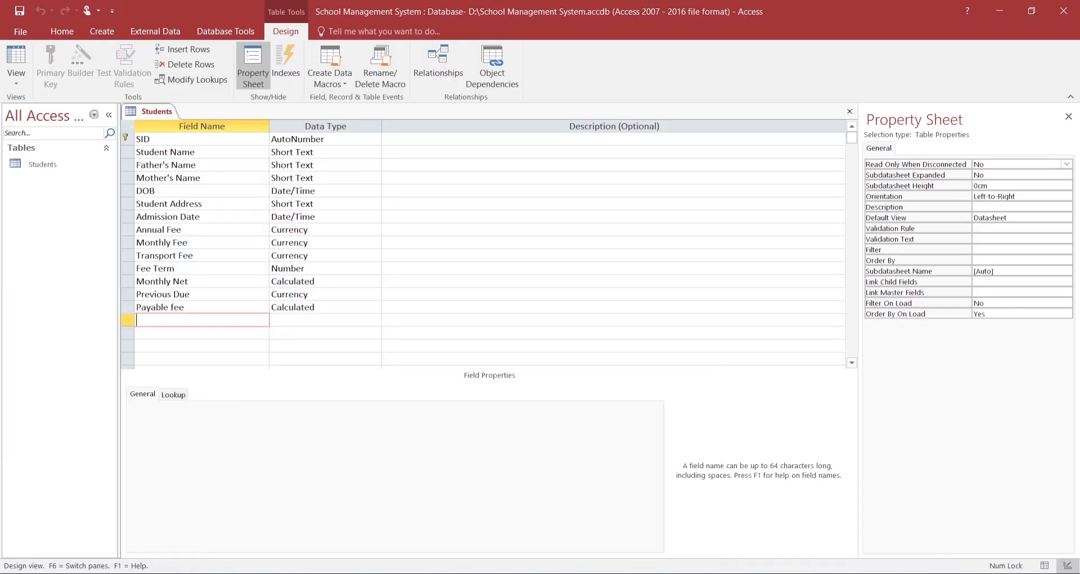
{"action": "type", "text": "Photo"}
{"action": "key", "text": "Tab"}
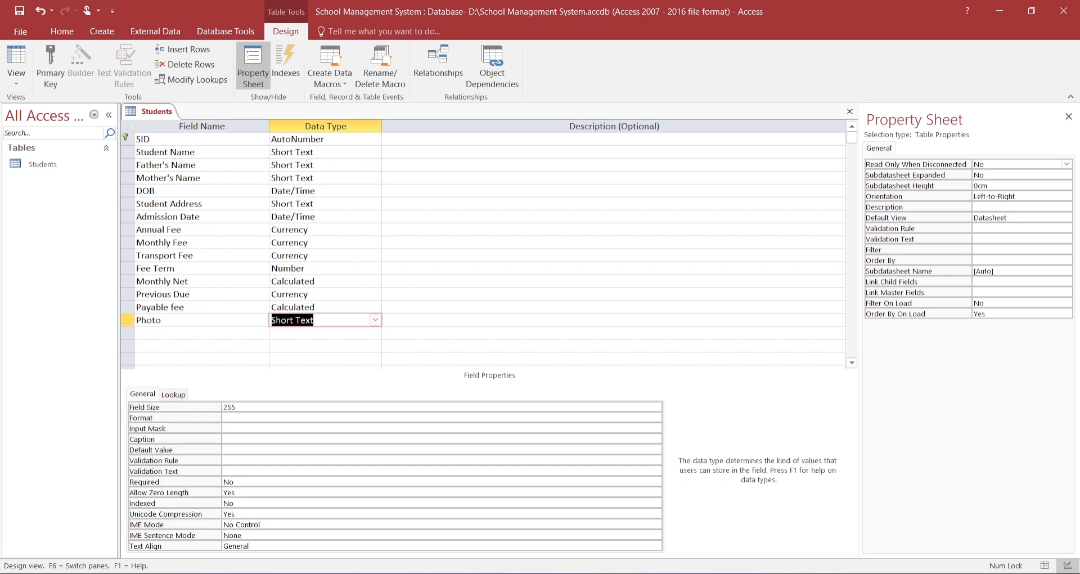
{"action": "type", "text": "att"}
{"action": "key", "text": "Tab"}
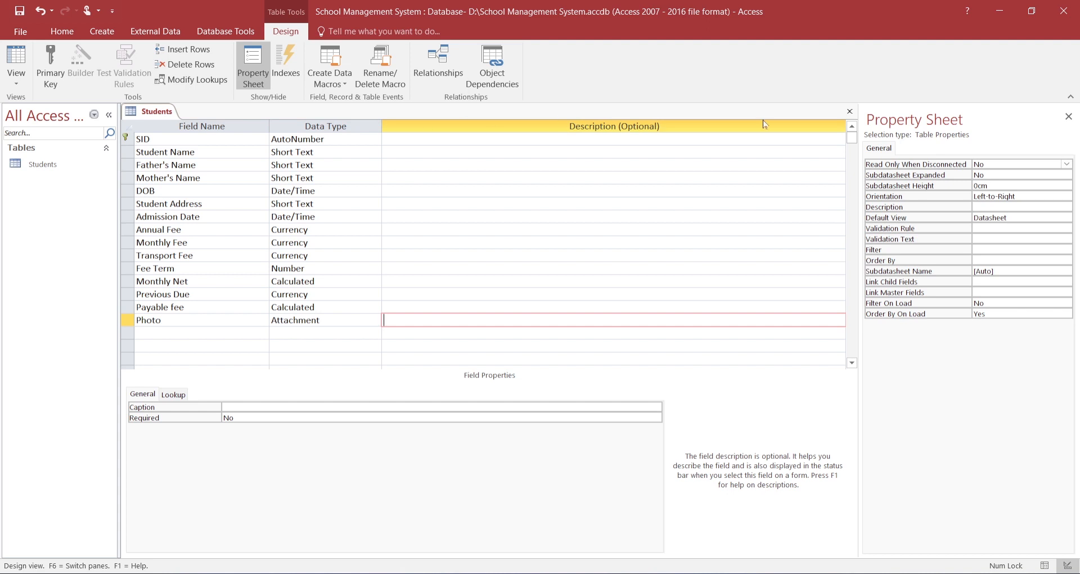
Switch the Students table to Datasheet view and review its columns.
{"action": "left_click", "coordinate": [1045, 565]}
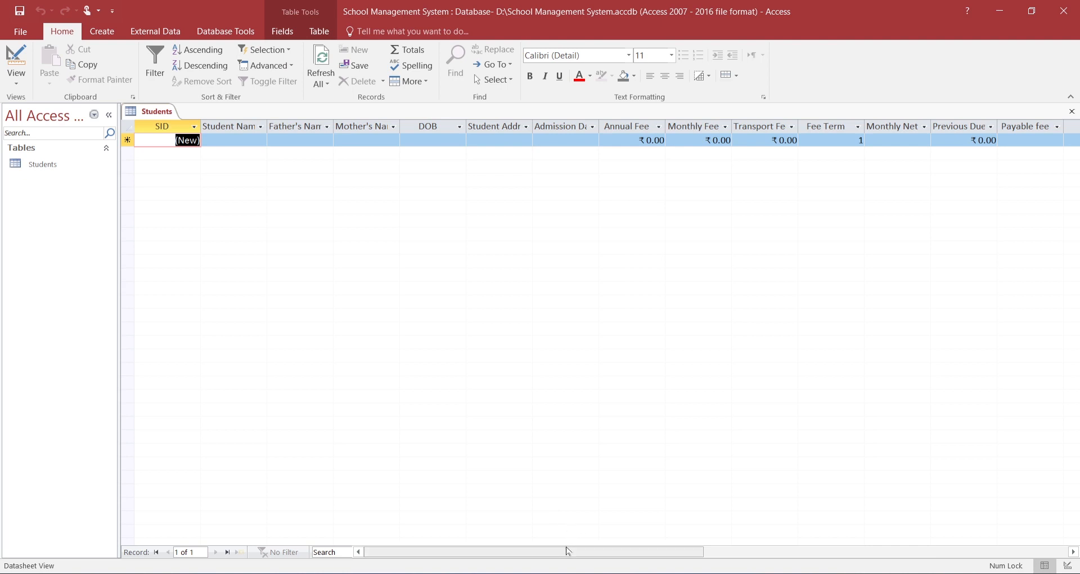
{"action": "left_click_drag", "start_coordinate": [571, 551], "coordinate": [542, 528]}
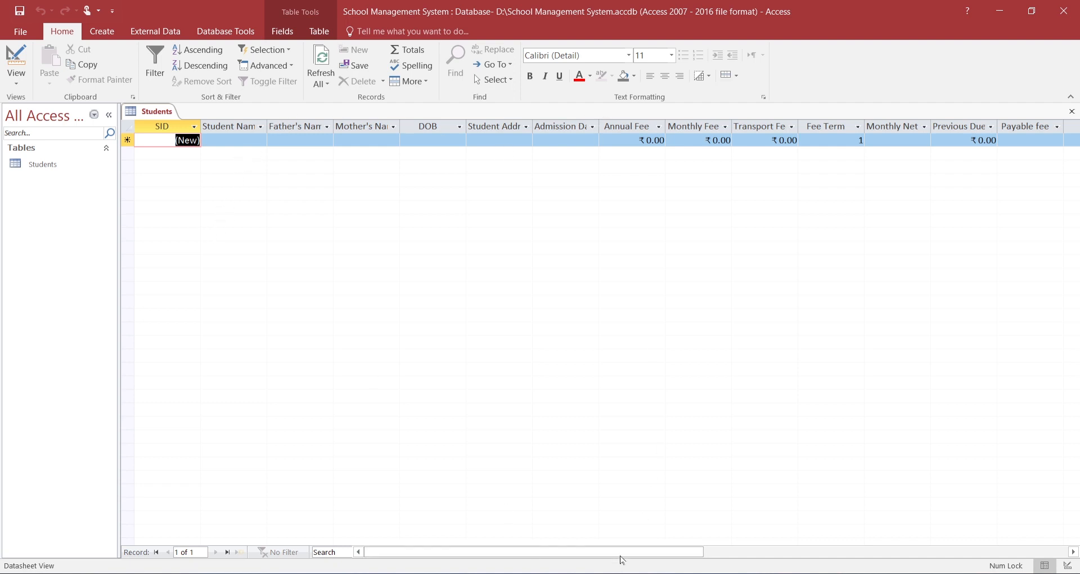
{"action": "mouse_move", "coordinate": [632, 553]}
{"action": "left_mouse_down"}
{"action": "mouse_move", "coordinate": [670, 553]}
{"action": "mouse_move", "coordinate": [640, 553]}
{"action": "left_mouse_up"}
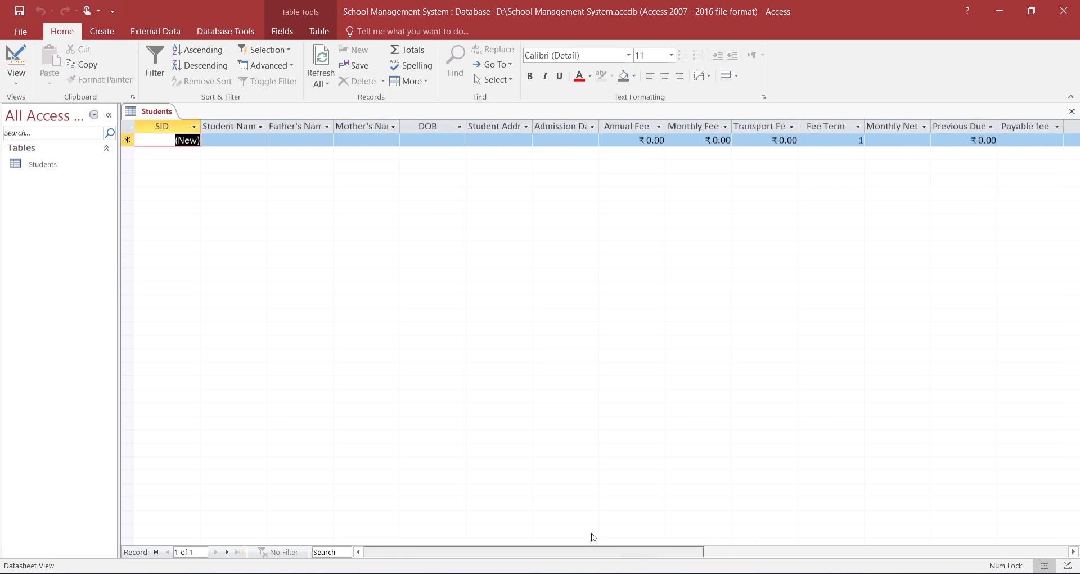
Close the Students table, then reopen it in Design view to check the SID field's data type and properties, and close it.
{"action": "mouse_move", "coordinate": [567, 553]}
{"action": "left_mouse_down"}
{"action": "mouse_move", "coordinate": [653, 563]}
{"action": "mouse_move", "coordinate": [568, 545]}
{"action": "left_mouse_up"}
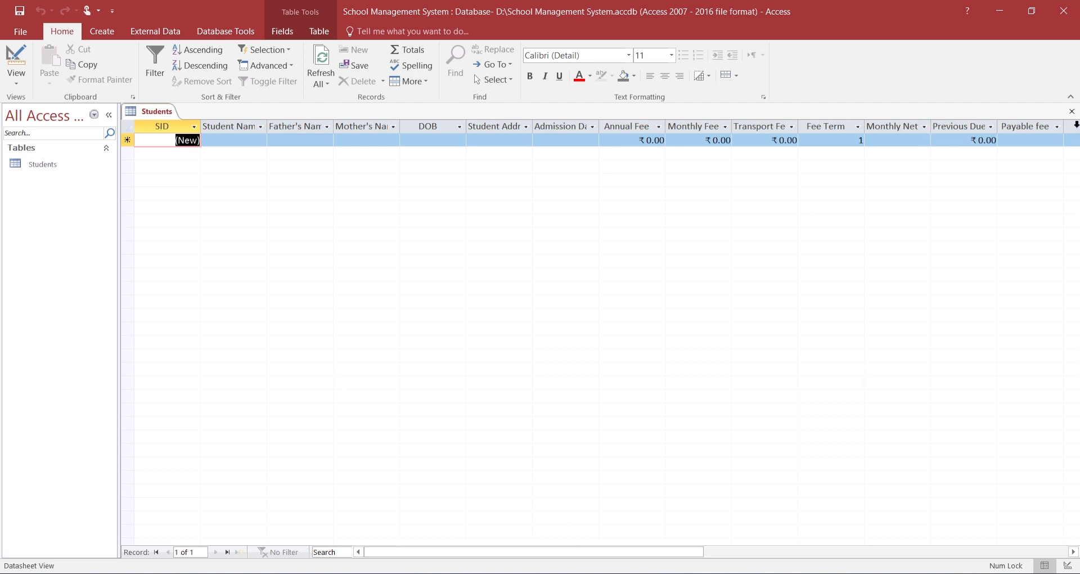
{"action": "left_click", "coordinate": [1072, 111]}
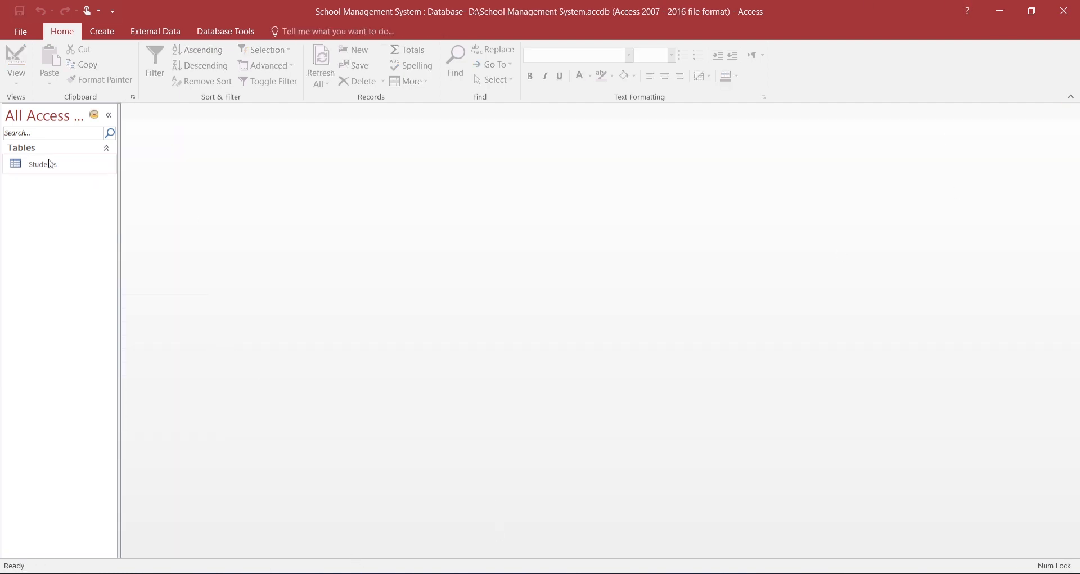
{"action": "left_click", "coordinate": [27, 166]}
{"action": "right_click", "coordinate": [26, 167]}
{"action": "left_click", "coordinate": [59, 189]}
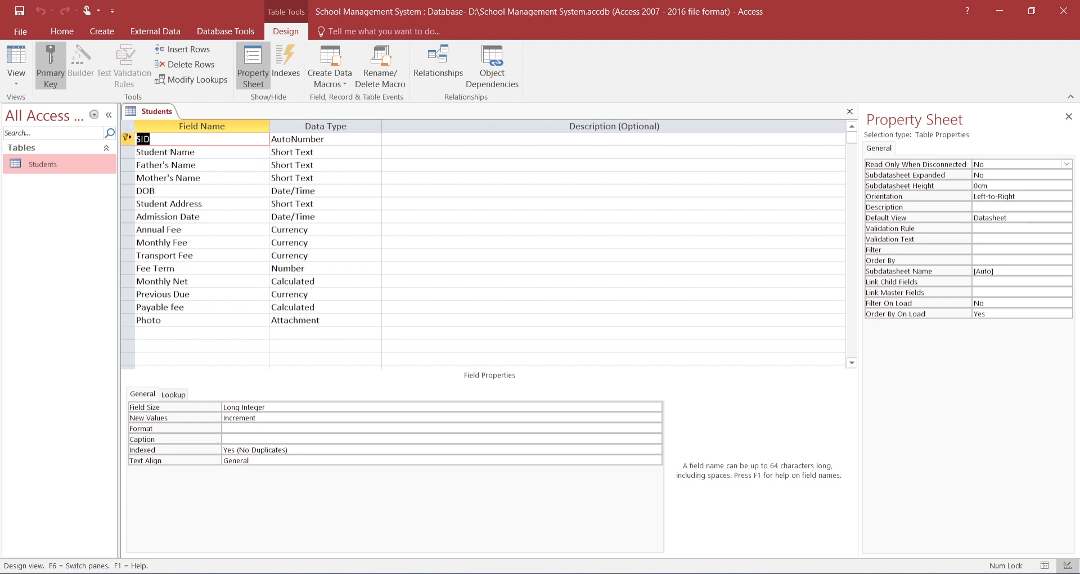
{"action": "left_click", "coordinate": [347, 139]}
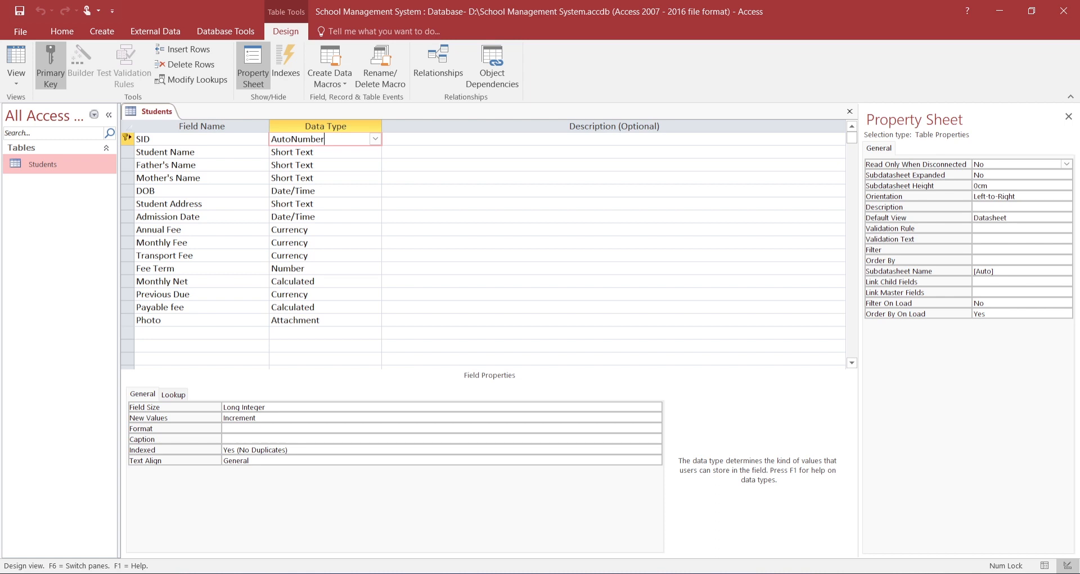
{"action": "key", "text": "F6"}
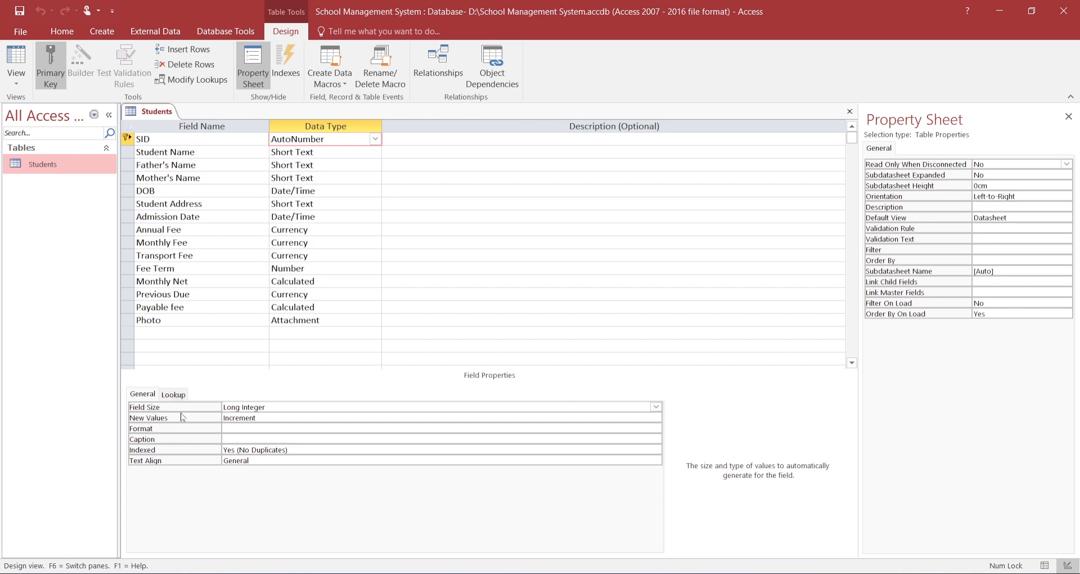
{"action": "left_click", "coordinate": [849, 112]}
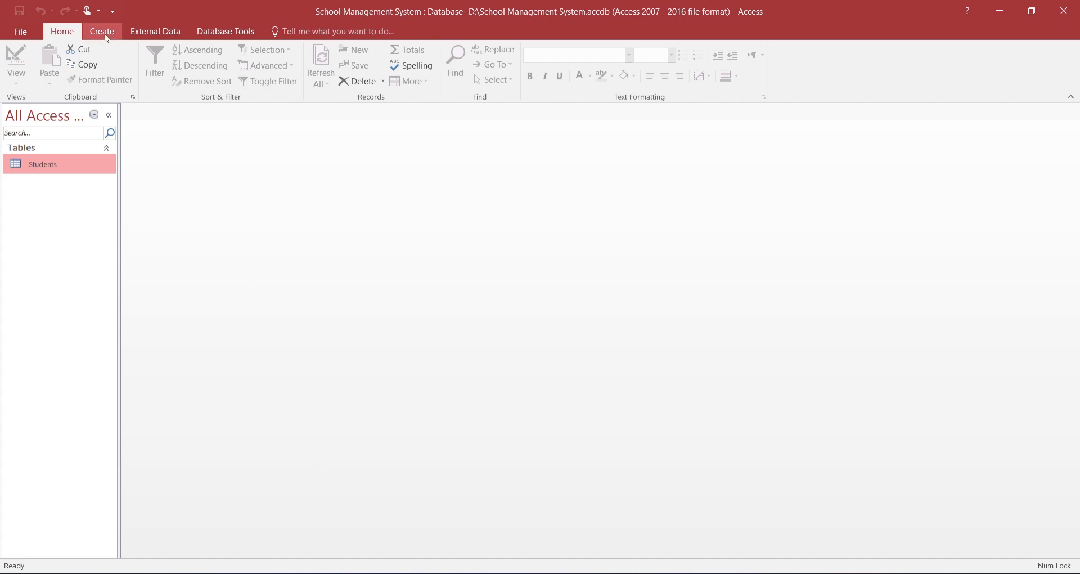
Create a new table in Design view and add a Reciept No field with the AutoNumber data type.
{"action": "left_click", "coordinate": [106, 35]}
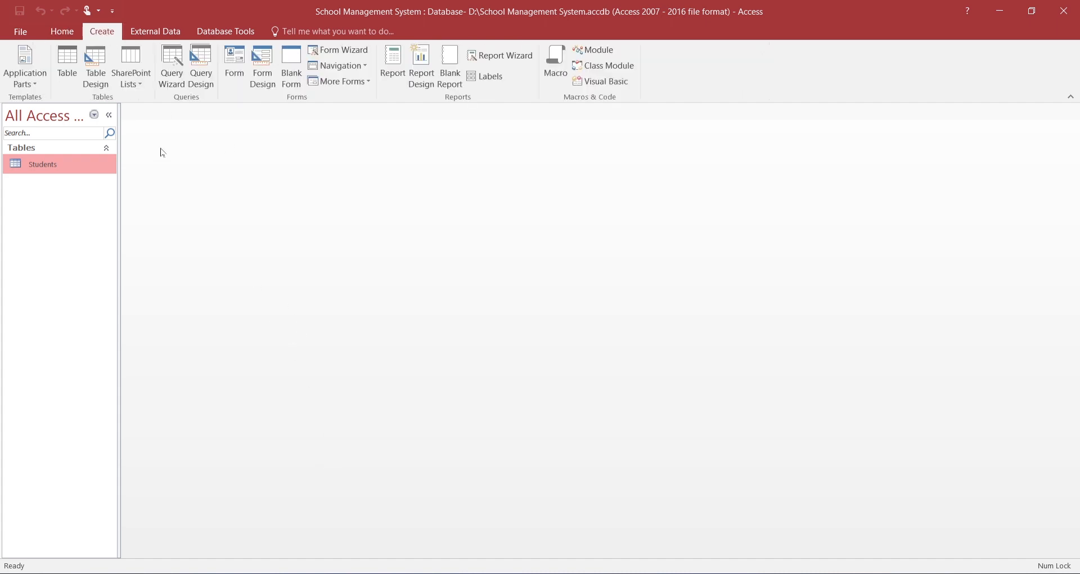
{"action": "left_click", "coordinate": [93, 58]}
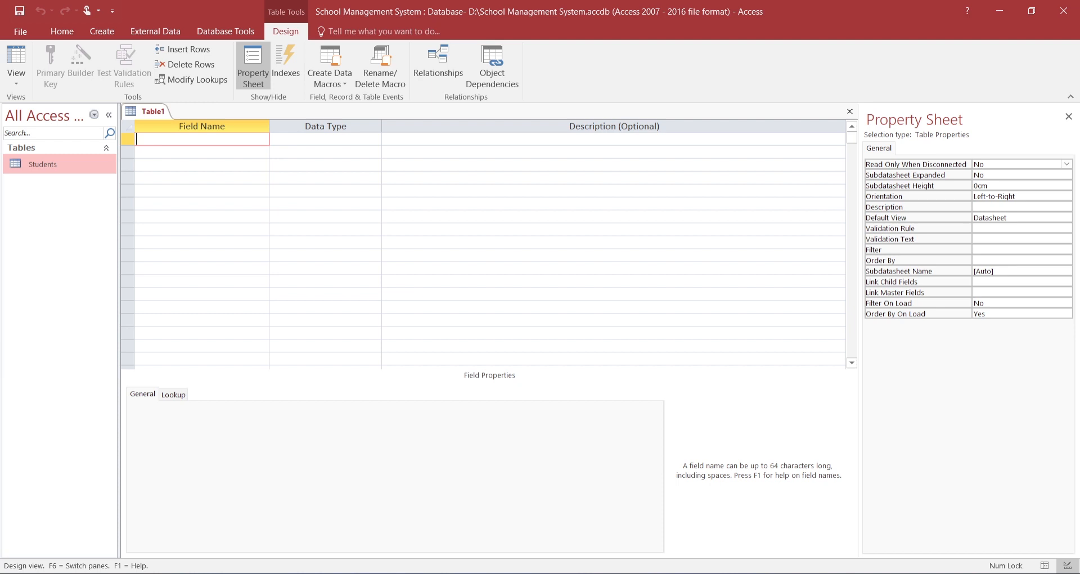
{"action": "type", "text": "Re"}
{"action": "type", "text": "c"}
{"action": "type", "text": "iept "}
{"action": "type", "text": "I"}
{"action": "key", "text": "BackSpace"}
{"action": "type", "text": "No"}
{"action": "key", "text": "Tab"}
{"action": "type", "text": "AutoNumber"}
{"action": "key", "text": "Tab"}
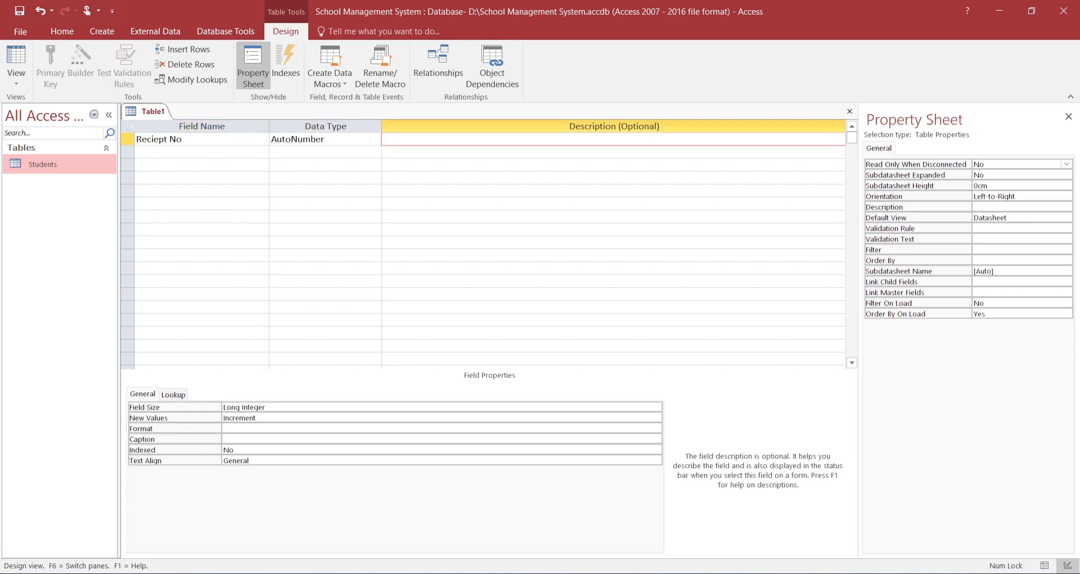
Add an SID field with the Number data type below Reciept No.
{"action": "key", "text": "Tab"}
{"action": "type", "text": "SID"}
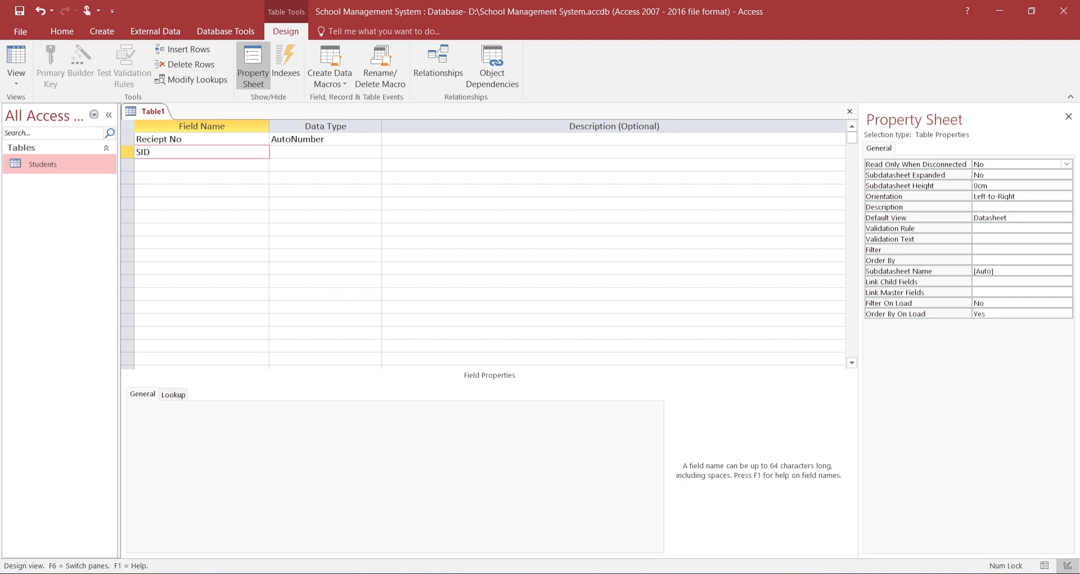
{"action": "key", "text": "Tab"}
{"action": "type", "text": "n"}
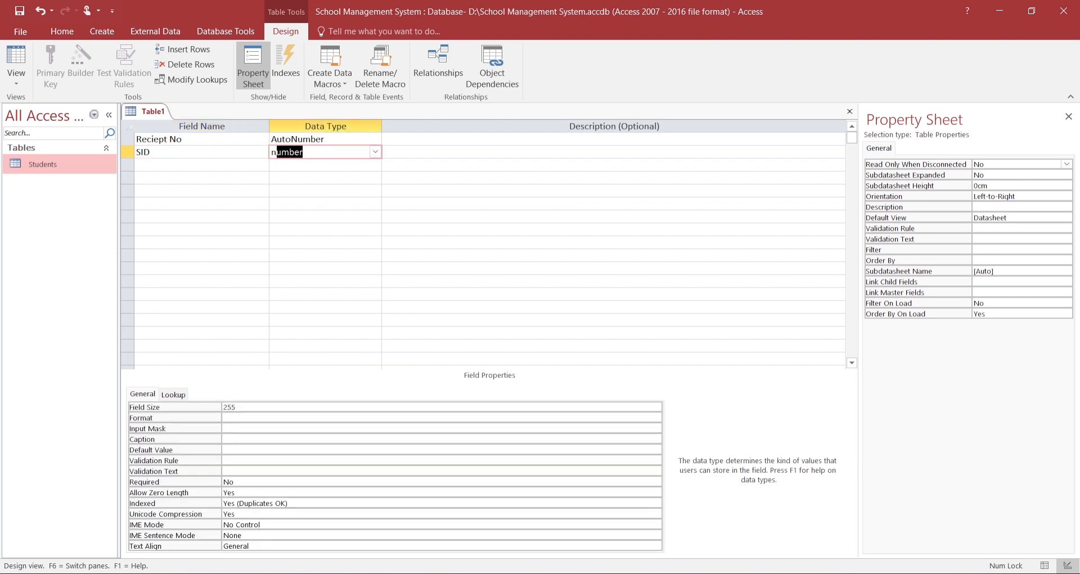
{"action": "key", "text": "Tab"}
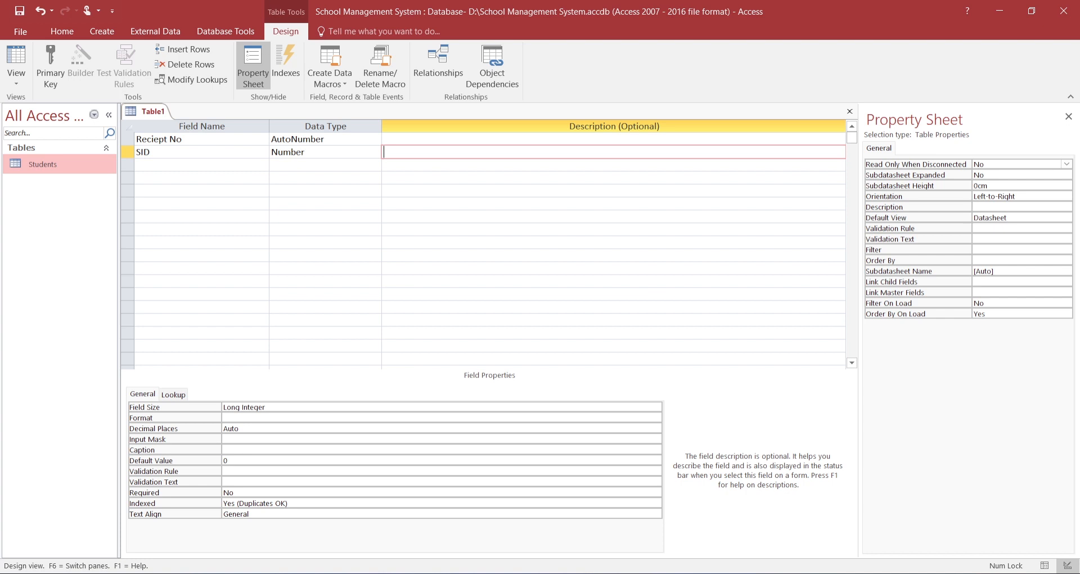
Add a Development Fee field with the Currency data type below SID.
{"action": "left_click", "coordinate": [201, 178]}
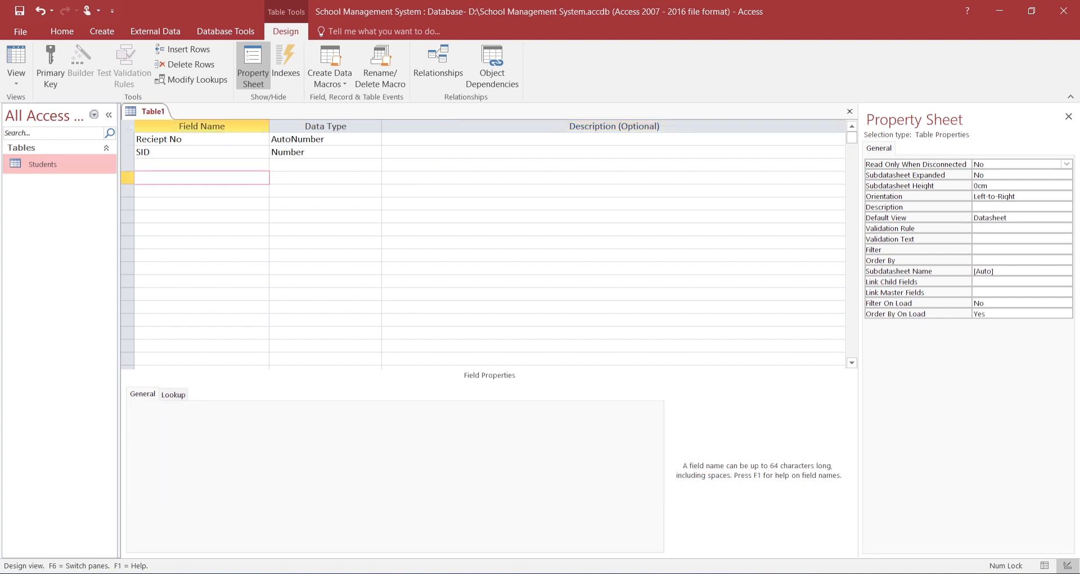
{"action": "left_click", "coordinate": [202, 164]}
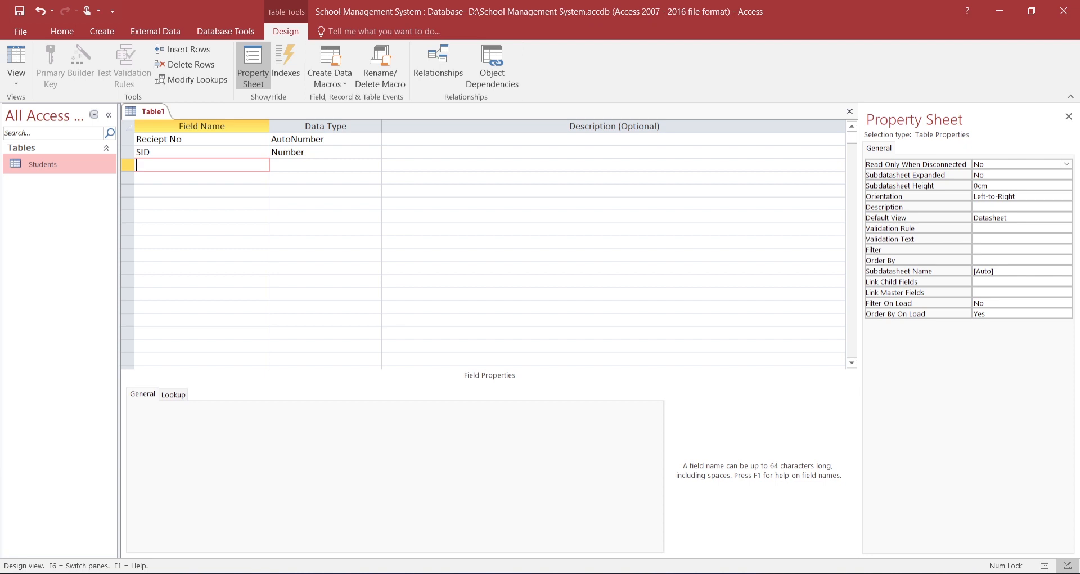
{"action": "type", "text": "Develop Ment Fee"}
{"action": "key", "text": "BackSpace"}
{"action": "key", "text": "BackSpace"}
{"action": "type", "text": "m"}
{"action": "key", "text": "Tab"}
{"action": "type", "text": "c"}
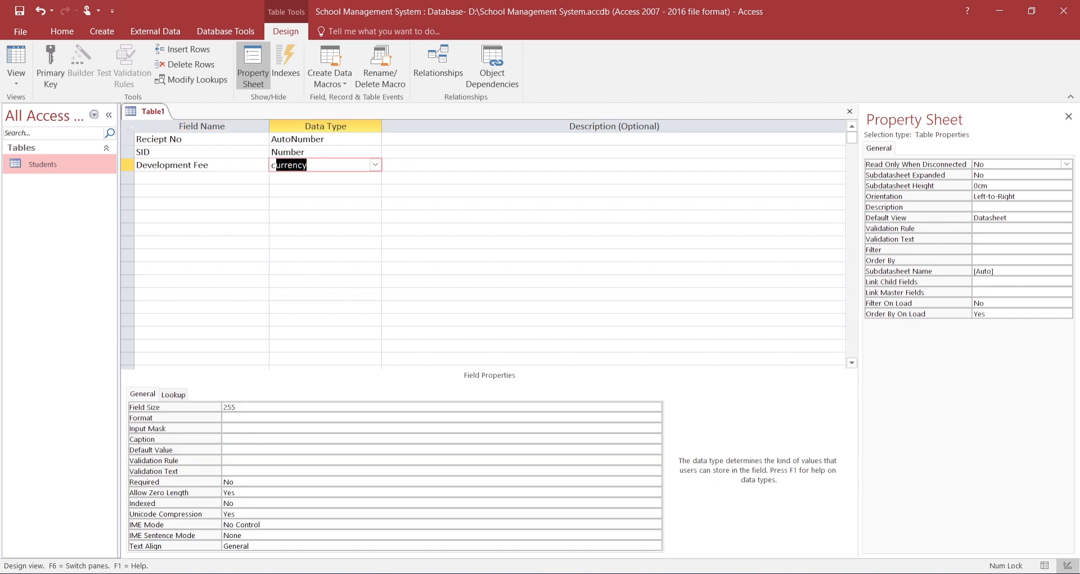
{"action": "key", "text": "Tab"}
{"action": "key", "text": "Tab"}
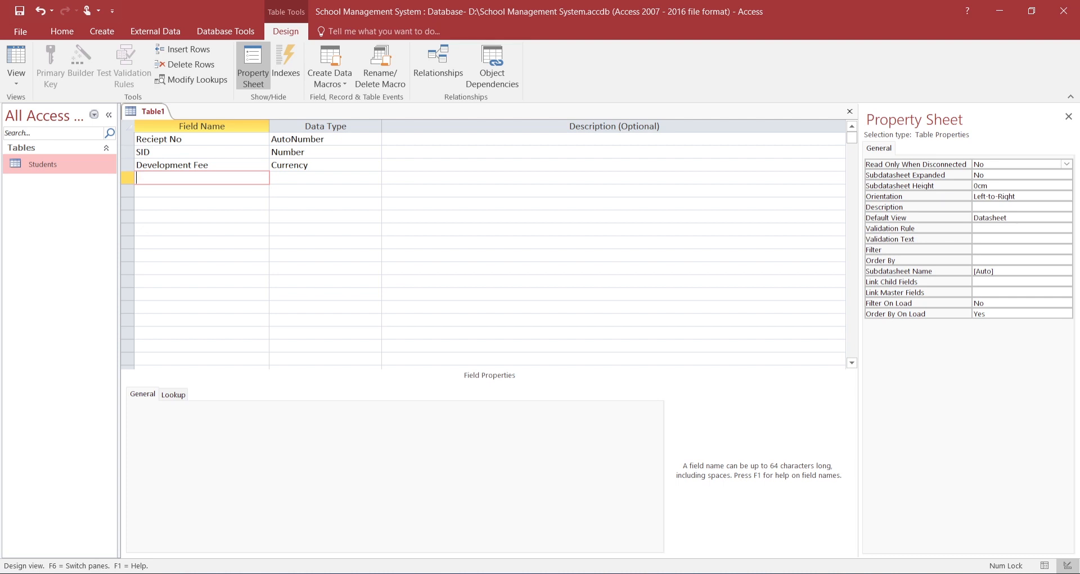
Add an Annual Fee field with the Currency data type below Development Fee.
{"action": "type", "text": "Annual Fee"}
{"action": "key", "text": "Tab"}
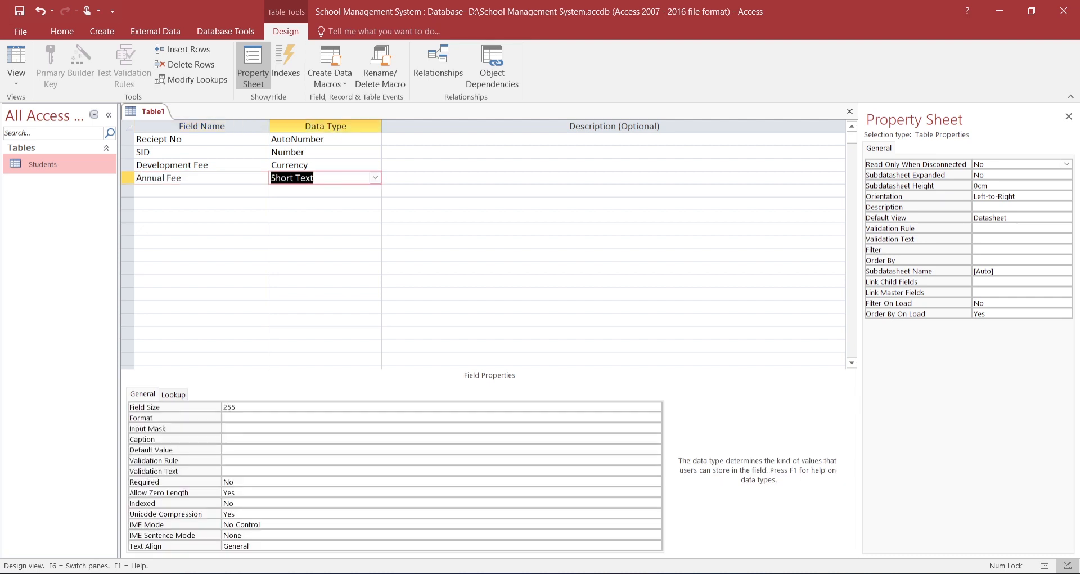
{"action": "type", "text": "c"}
{"action": "key", "text": "Tab"}
{"action": "key", "text": "Tab"}
Add a Sports Fee field with the Currency data type below Annual Fee.
{"action": "type", "text": "S"}
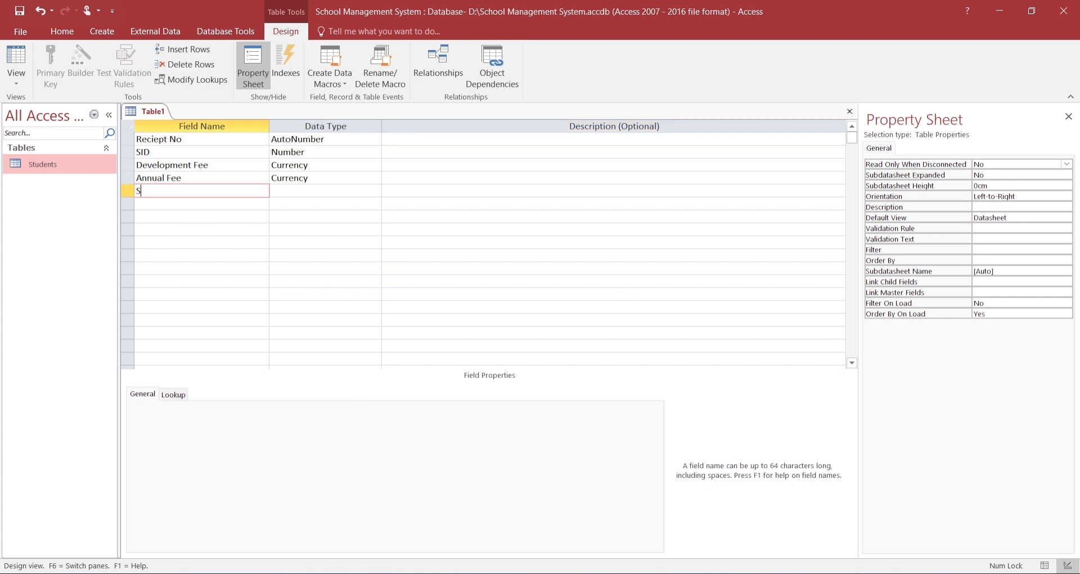
{"action": "type", "text": "ports Fee"}
{"action": "key", "text": "Tab"}
{"action": "type", "text": "c"}
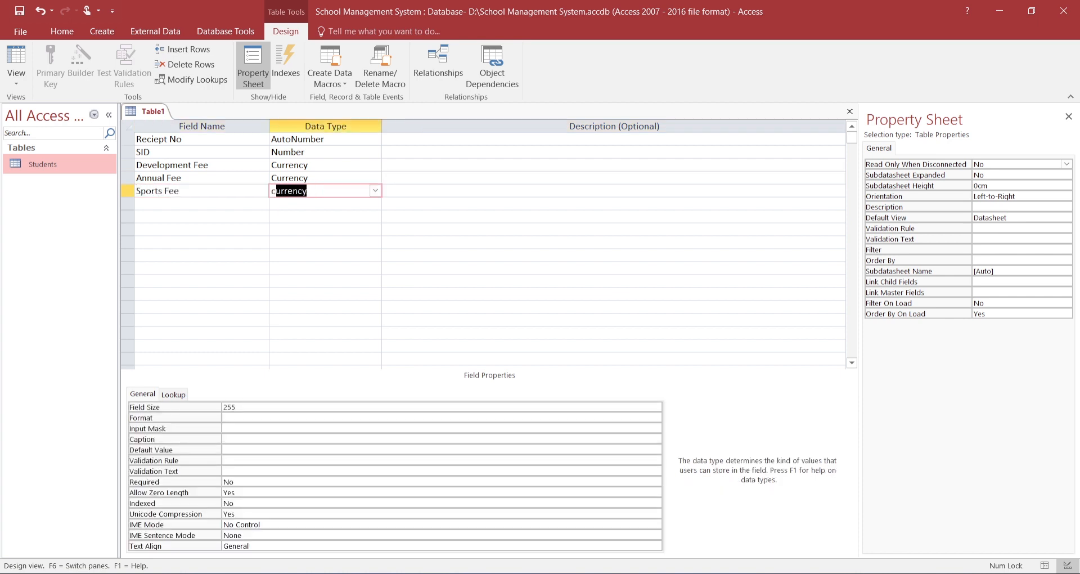
{"action": "key", "text": "Tab"}
{"action": "key", "text": "Tab"}
Add a Library Fee field with the Currency data type below Sports Fee.
{"action": "type", "text": "Li"}
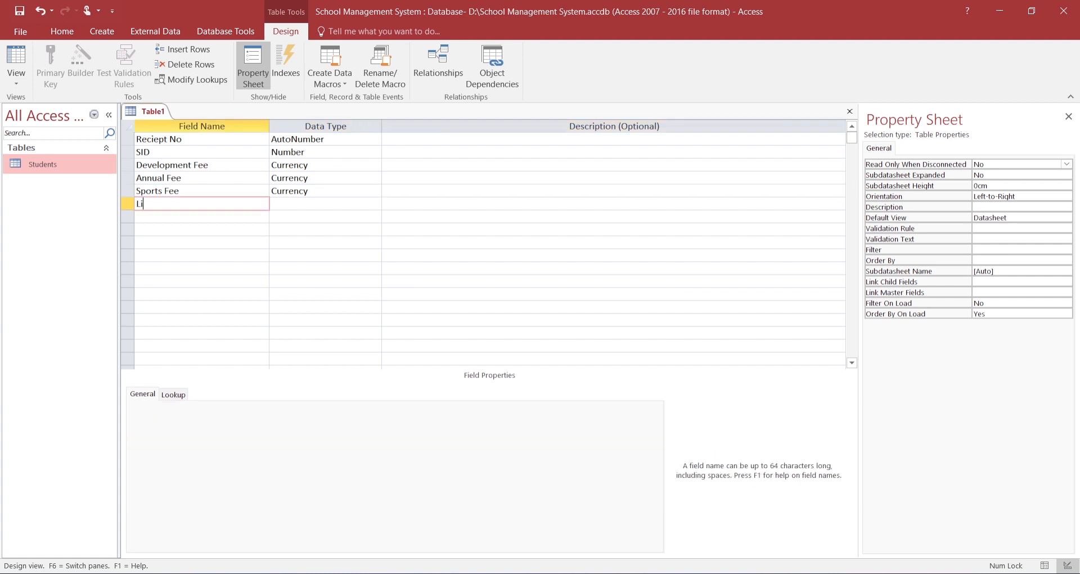
{"action": "type", "text": "brary Fee"}
{"action": "key", "text": "Tab"}
{"action": "type", "text": "c"}
{"action": "key", "text": "Tab"}
{"action": "key", "text": "Tab"}
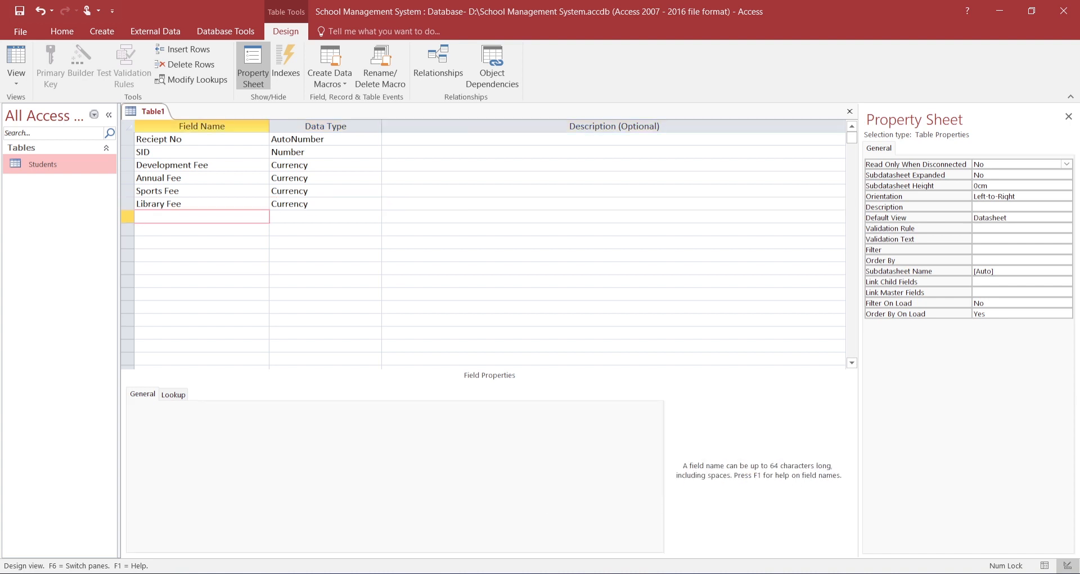
Add a Tution Fee field with the Currency data type and an empty description below Library Fee.
{"action": "type", "text": "Tution Fee"}
{"action": "key", "text": "Tab"}
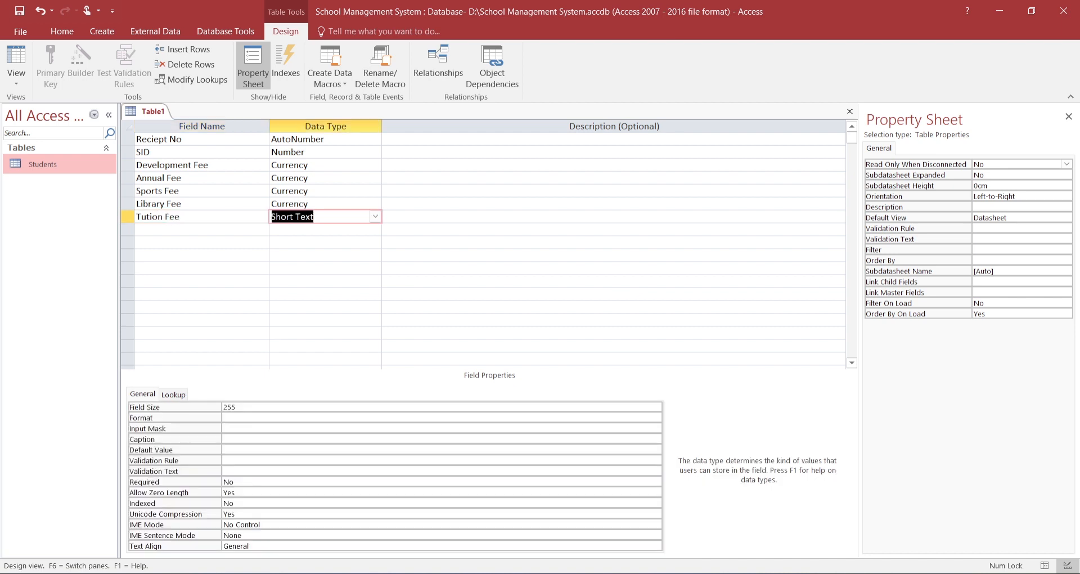
{"action": "type", "text": "Currency"}
{"action": "key", "text": "Tab"}
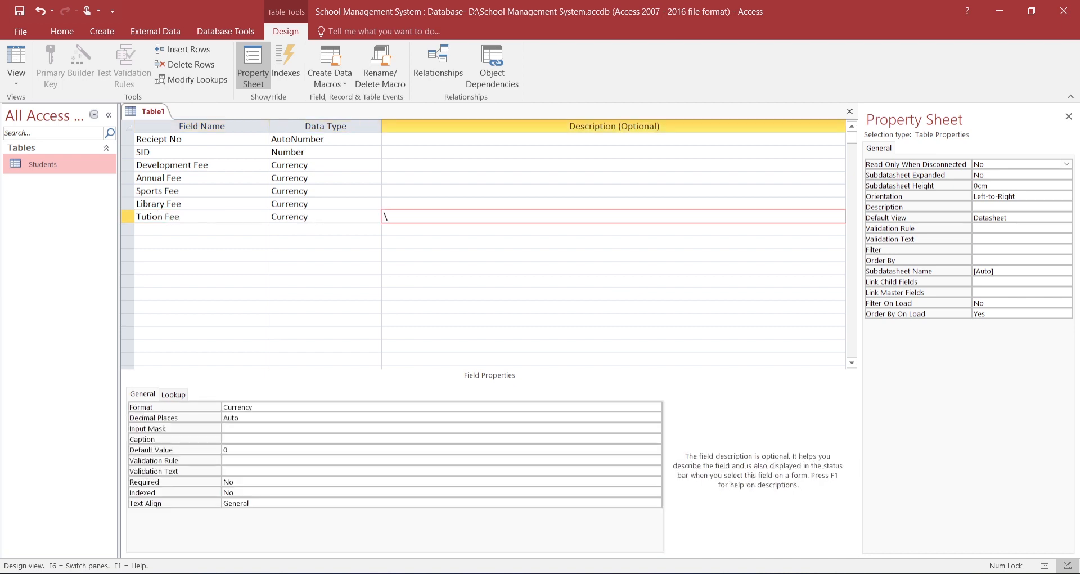
{"action": "key", "text": "BackSpace"}
{"action": "key", "text": "Tab"}
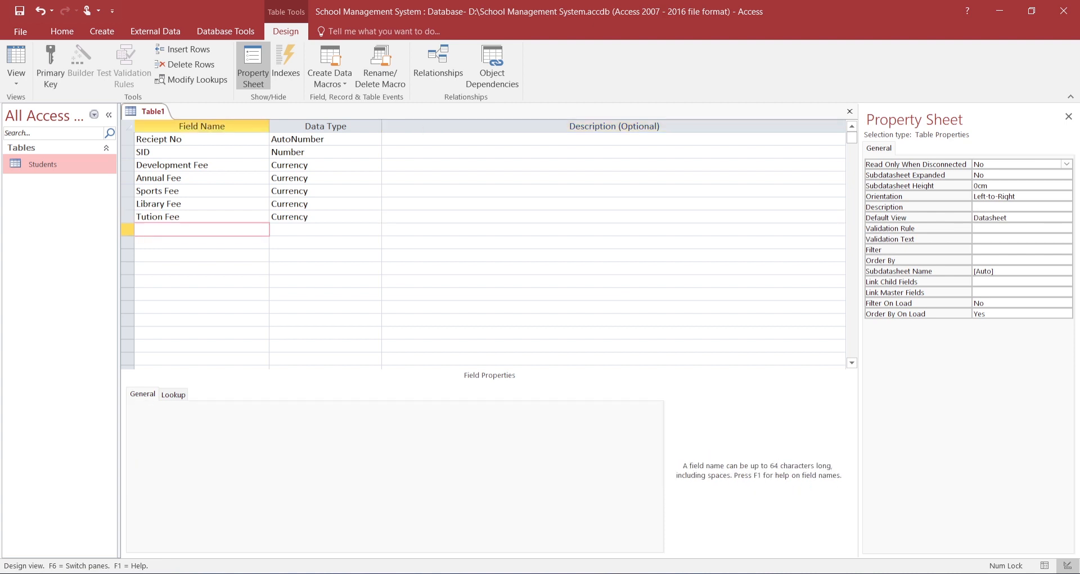
Add a Transportation Fee field with the Currency data type below Tution Fee.
{"action": "type", "text": "Transportation Fee"}
{"action": "key", "text": "Tab"}
{"action": "type", "text": "c"}
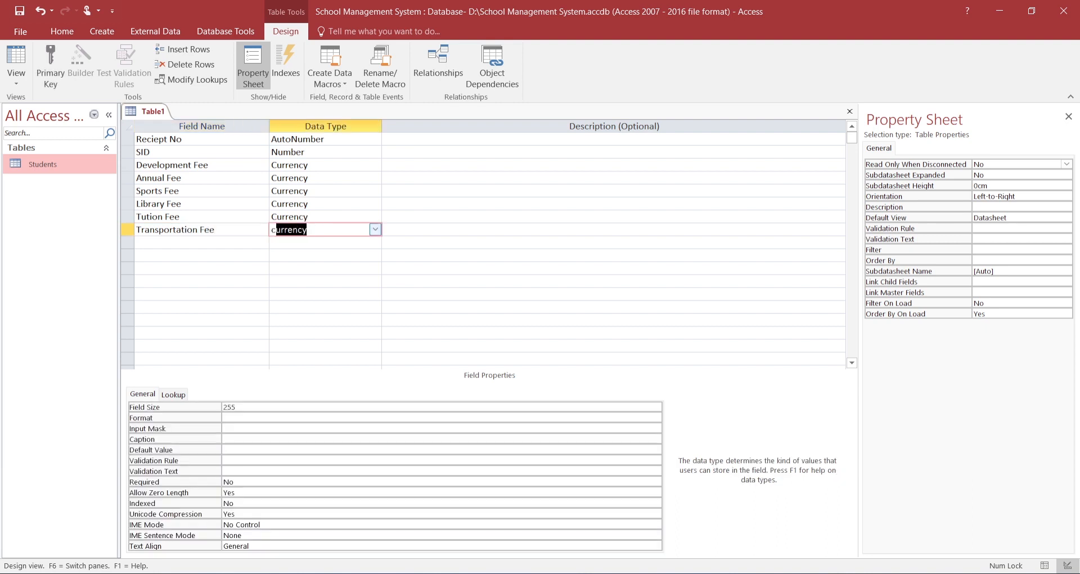
{"action": "key", "text": "Tab"}
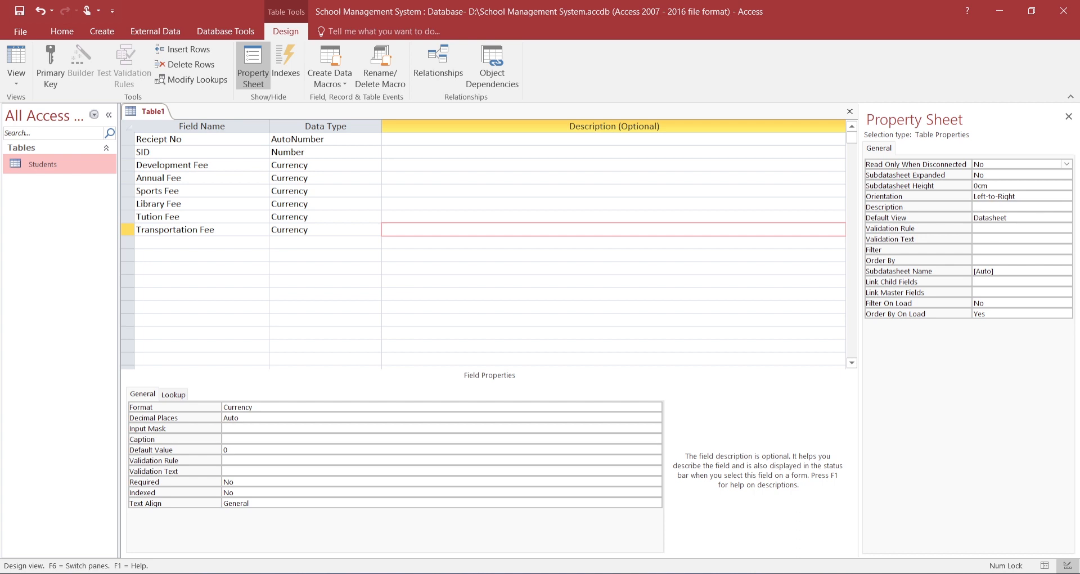
Save the new table as Fee and let Access create its primary key.
{"action": "key", "text": "ctrl+s"}
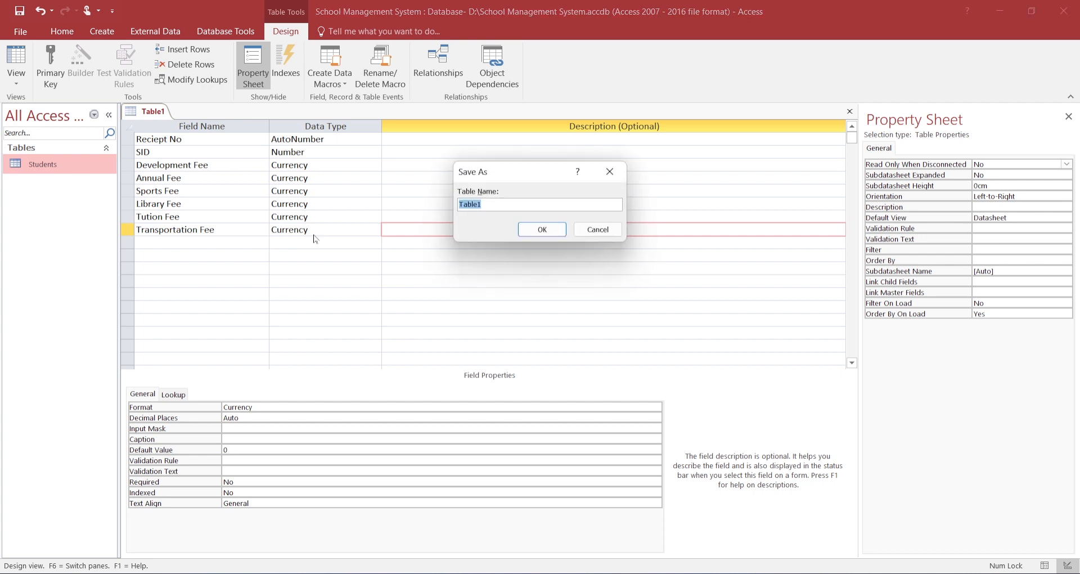
{"action": "type", "text": "Fee"}
{"action": "key", "text": "Return"}
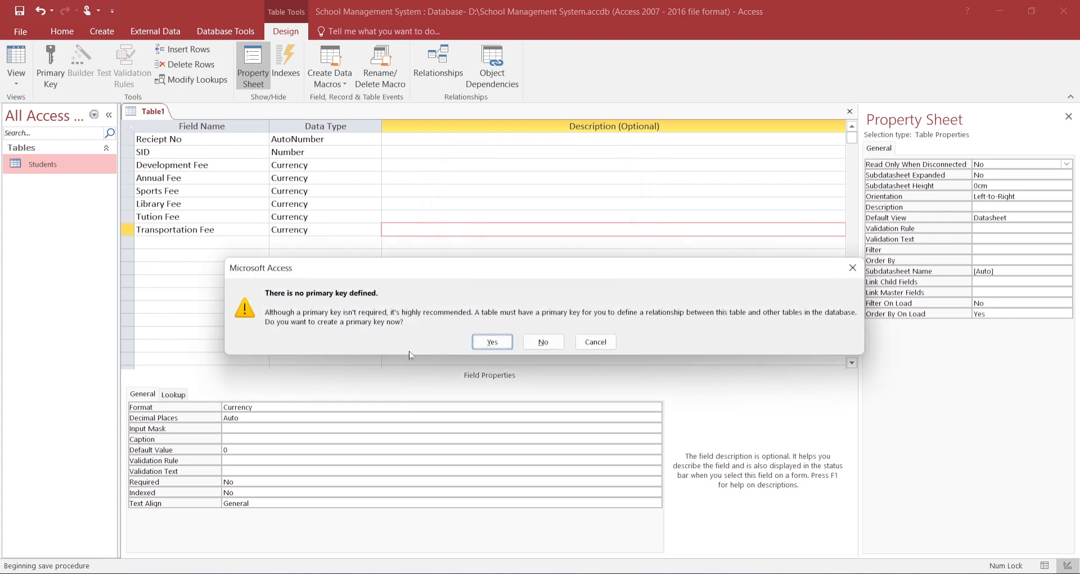
{"action": "left_click", "coordinate": [493, 343]}
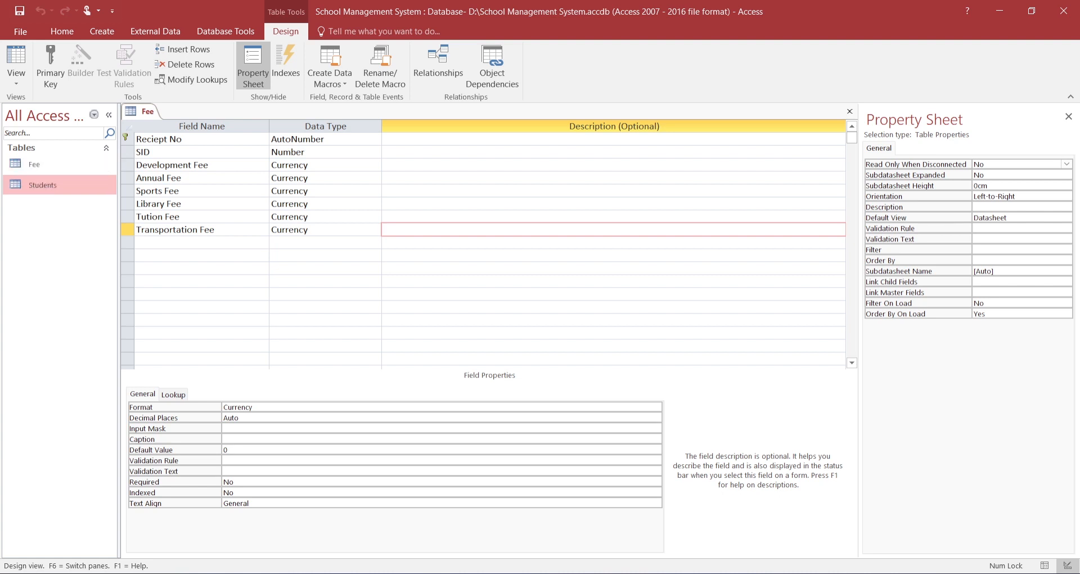
Add a Deposite Date field with the Date/Time data type below Transportation Fee.
{"action": "left_click", "coordinate": [202, 243]}
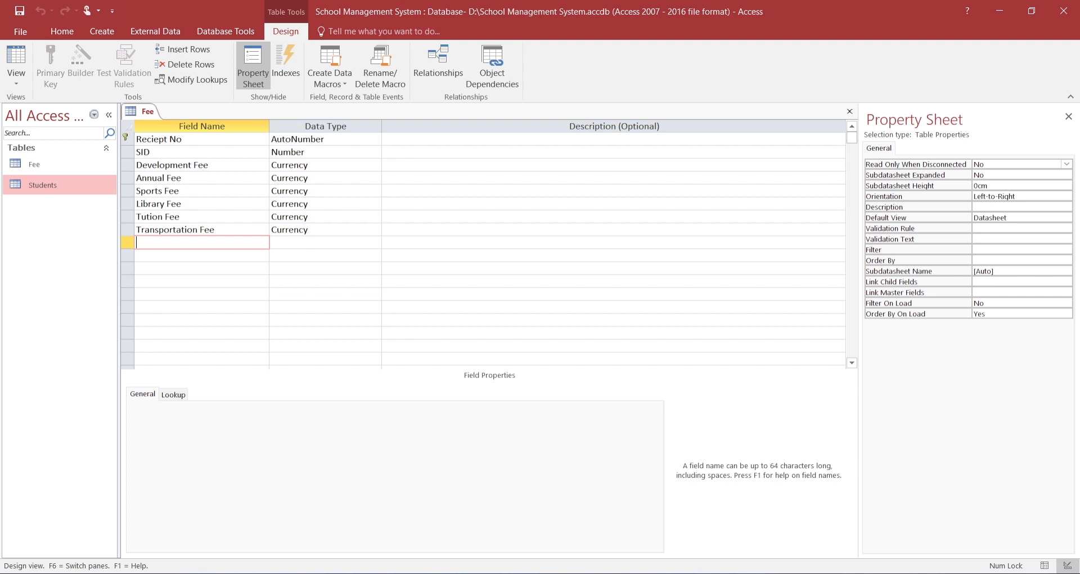
{"action": "type", "text": "Deposite Date"}
{"action": "key", "text": "Tab"}
{"action": "type", "text": "d"}
{"action": "key", "text": "Tab"}
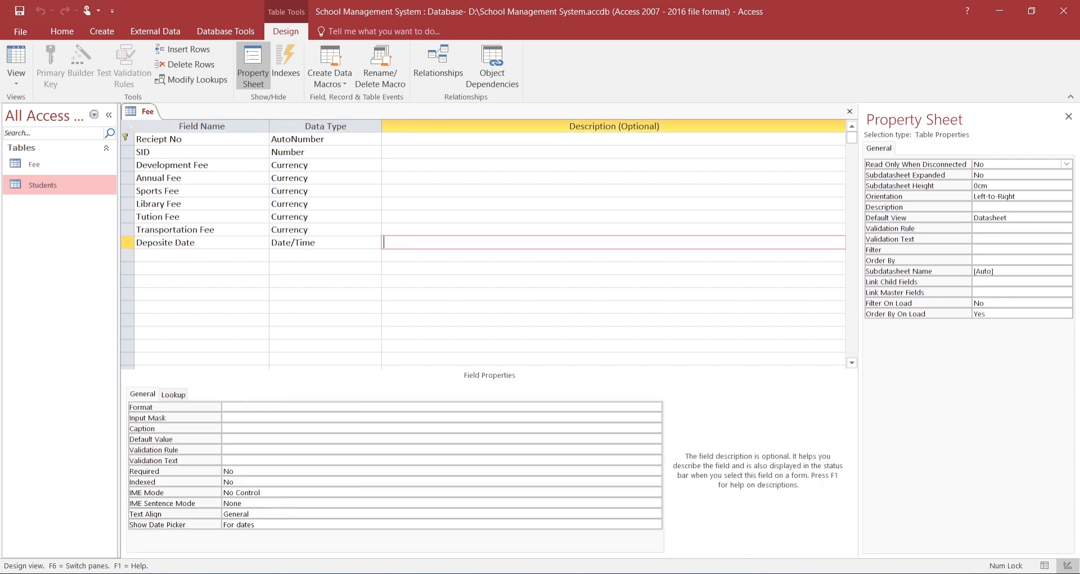
{"action": "key", "text": "Tab"}
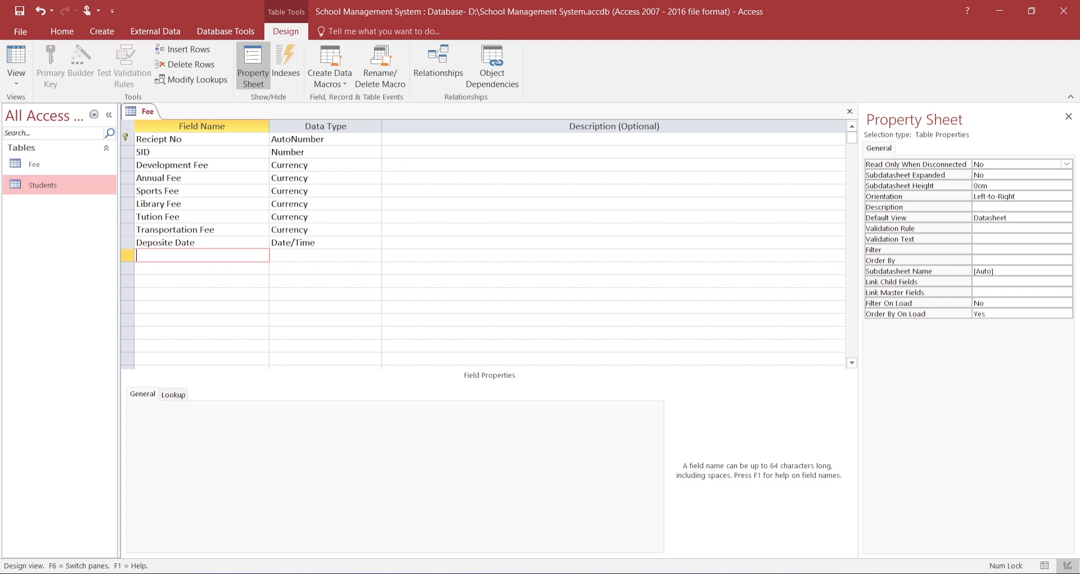
Add a Total Deposite field below Deposite Date and give it the Calculated data type.
{"action": "type", "text": "Total Deposite"}
{"action": "key", "text": "Tab"}
{"action": "type", "text": "c"}
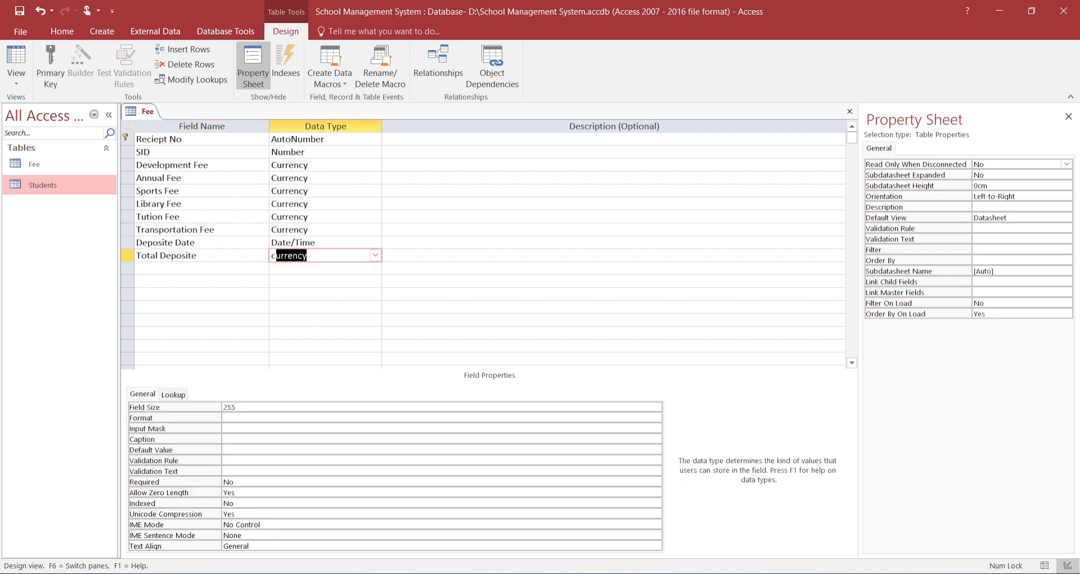
{"action": "key", "text": "Tab"}
{"action": "key", "text": "shift+Tab"}
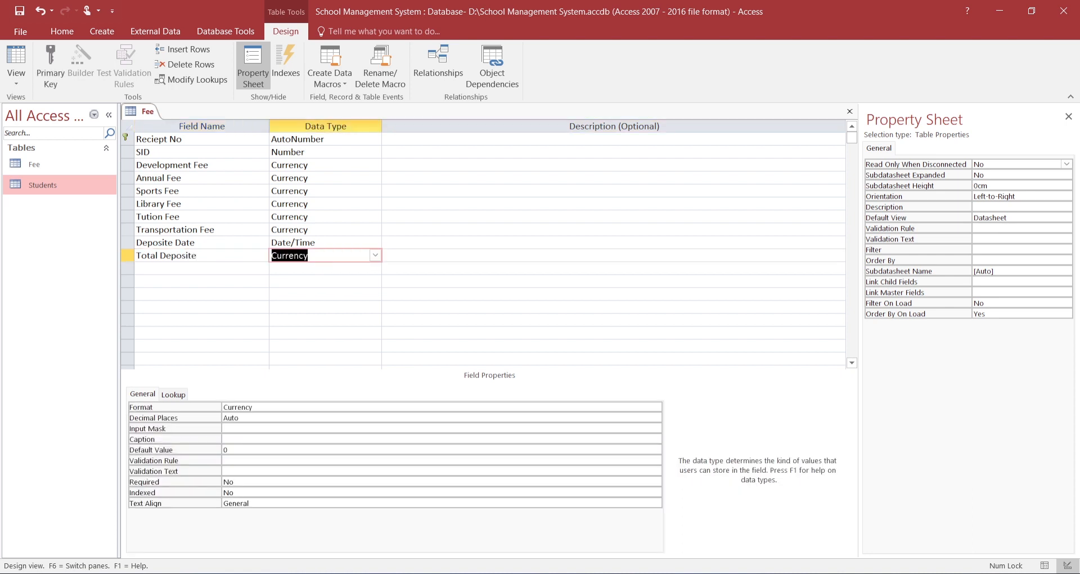
{"action": "type", "text": "calculated"}
{"action": "key", "text": "Return"}
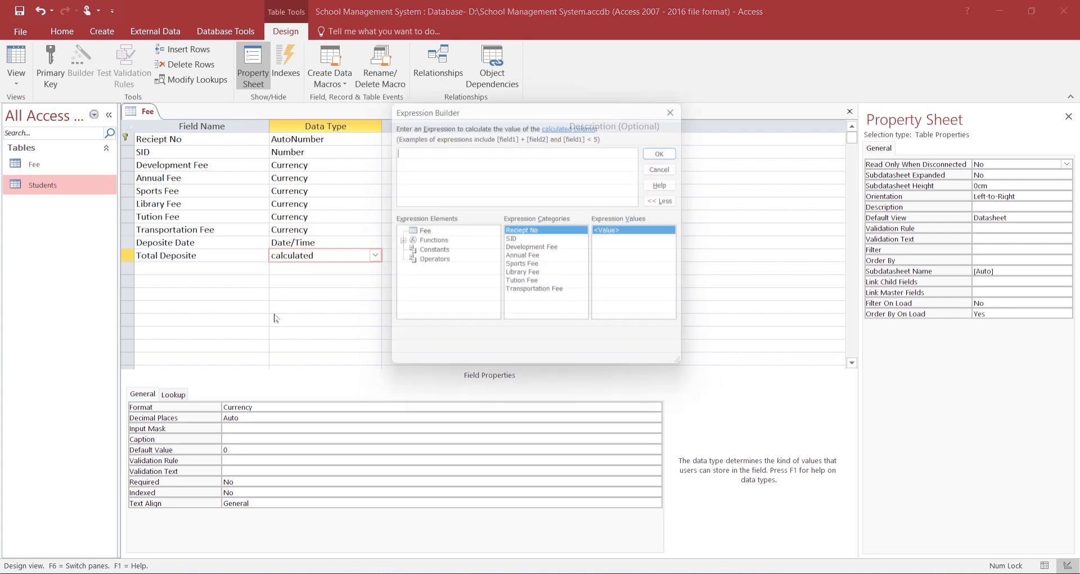
Set the Total Deposite expression to the sum of Development, Annual, Sports, Library, Tution and Transportation Fee, and close the Fee table.
{"action": "double_click", "coordinate": [546, 250]}
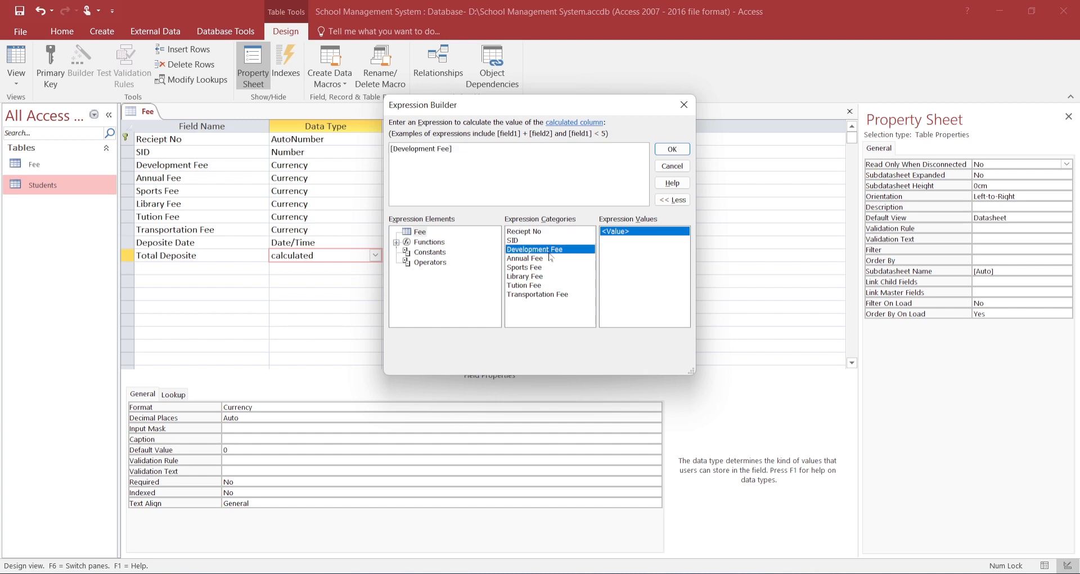
{"action": "type", "text": "+"}
{"action": "double_click", "coordinate": [542, 259]}
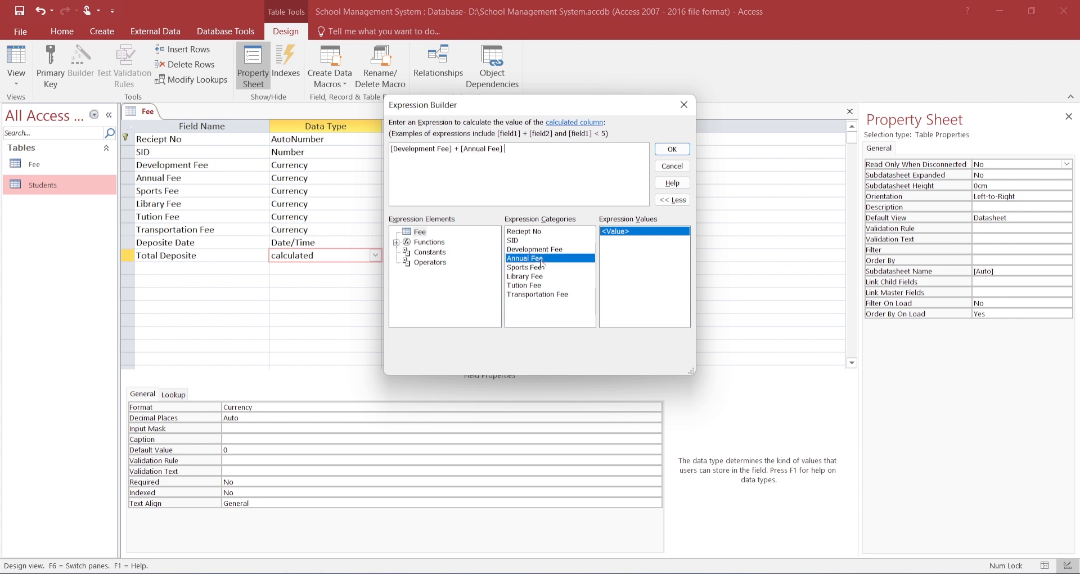
{"action": "type", "text": "+"}
{"action": "double_click", "coordinate": [531, 268]}
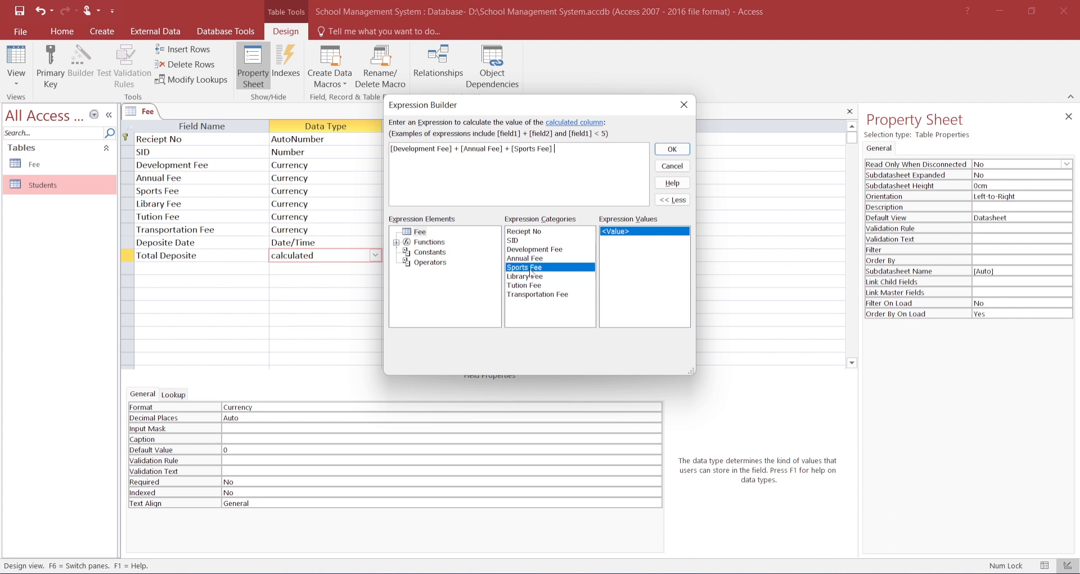
{"action": "type", "text": "+"}
{"action": "double_click", "coordinate": [526, 276]}
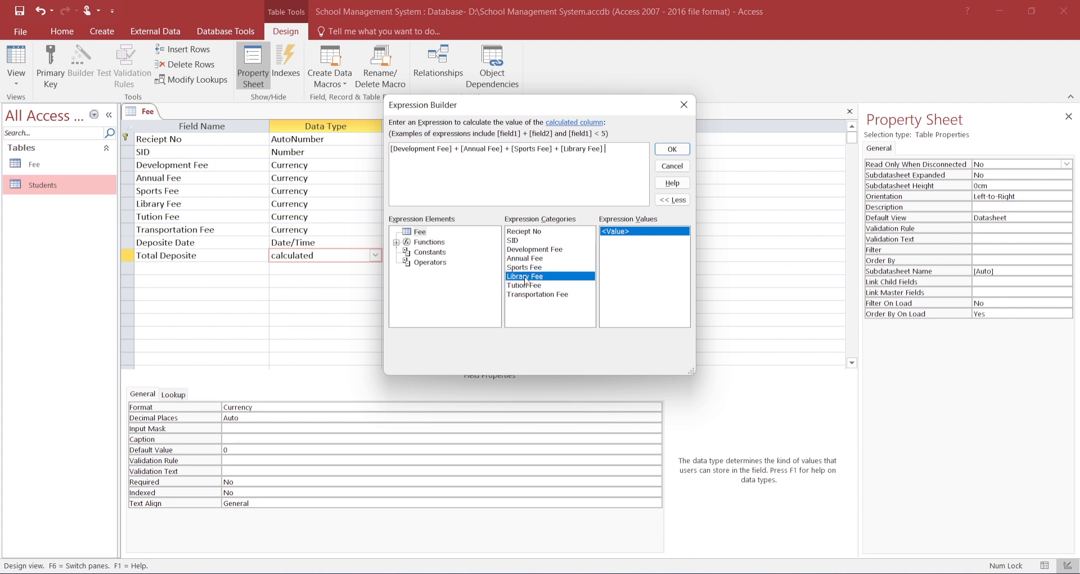
{"action": "type", "text": "+"}
{"action": "left_click", "coordinate": [530, 286]}
{"action": "double_click", "coordinate": [530, 286]}
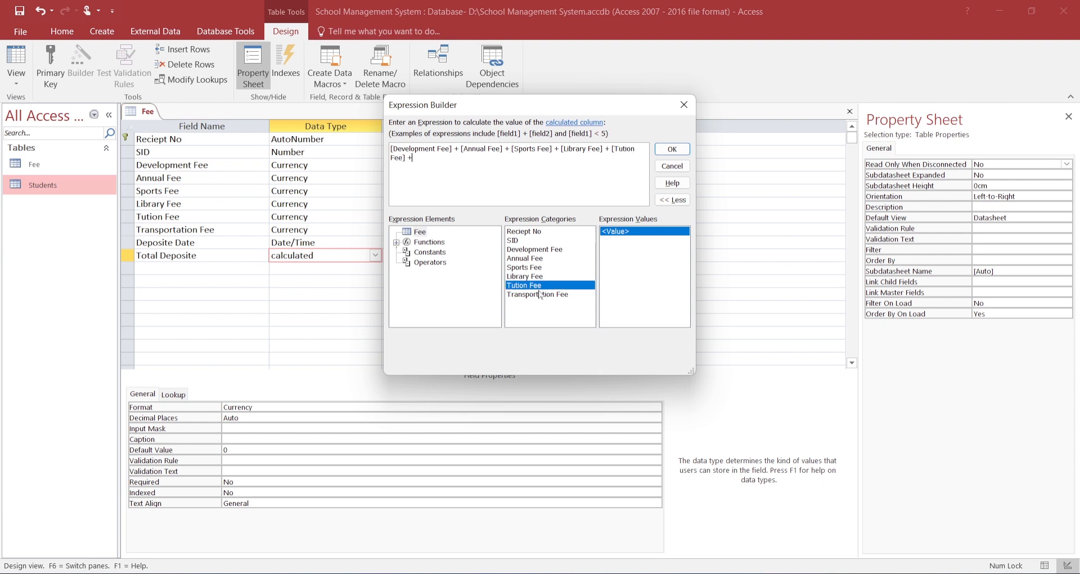
{"action": "type", "text": "+"}
{"action": "double_click", "coordinate": [538, 294]}
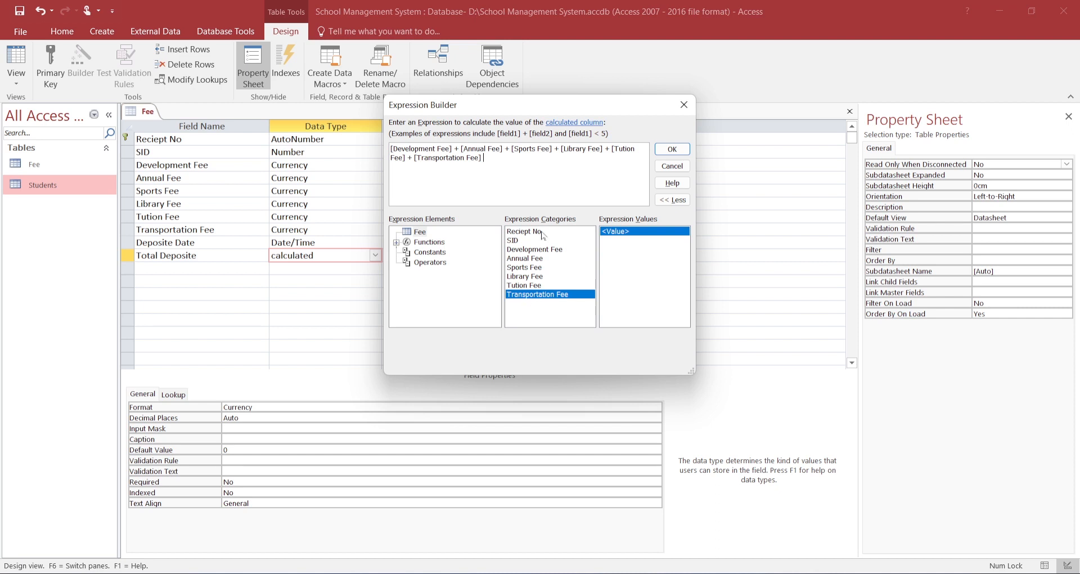
{"action": "left_click", "coordinate": [672, 149]}
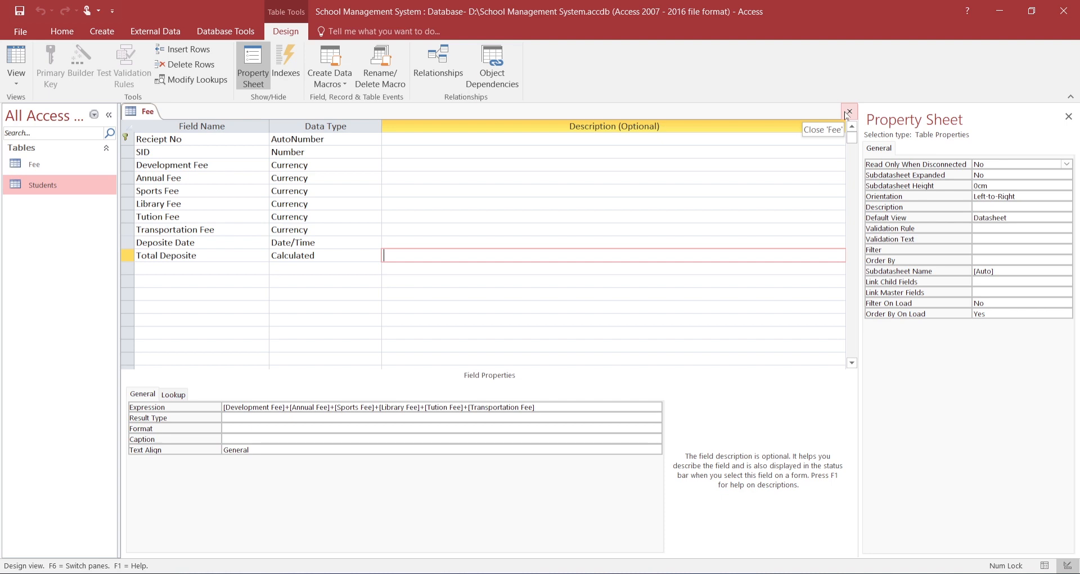
{"action": "left_click", "coordinate": [849, 112]}
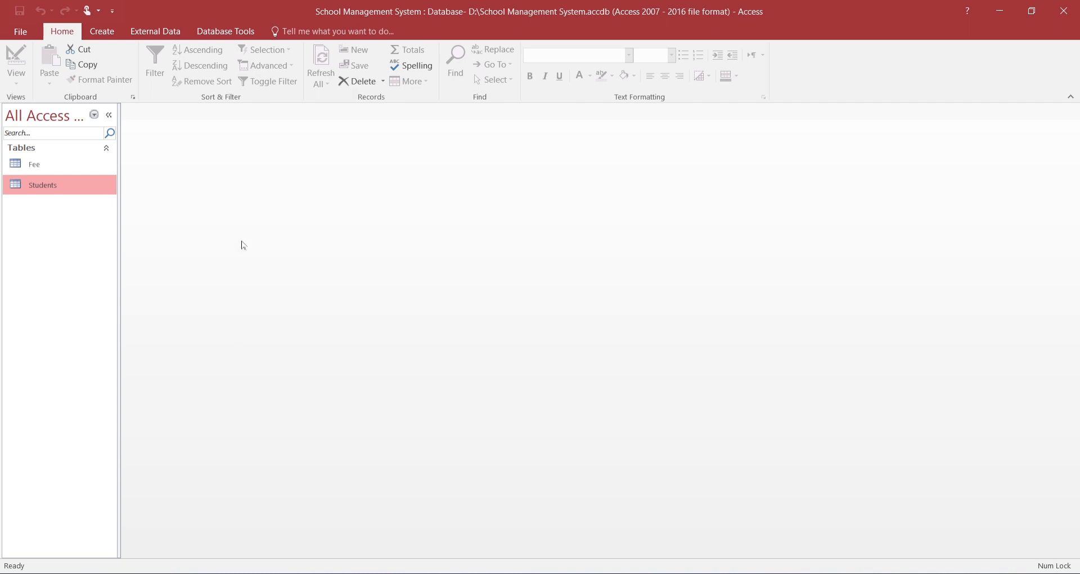
Create a new table in Design view with EID as its first field, using the AutoNumber data type.
{"action": "left_click", "coordinate": [102, 32]}
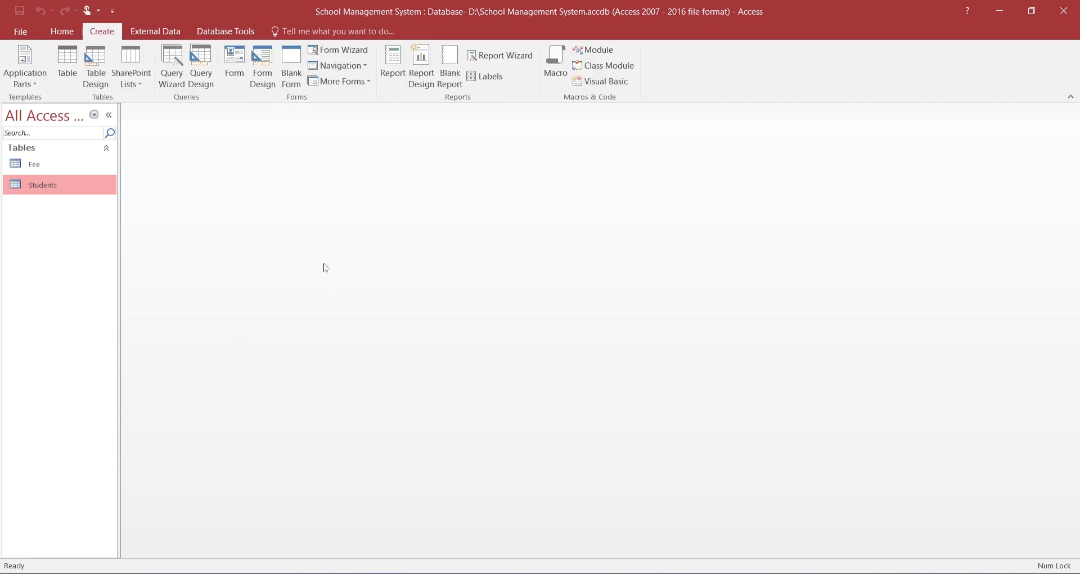
{"action": "left_click", "coordinate": [102, 70]}
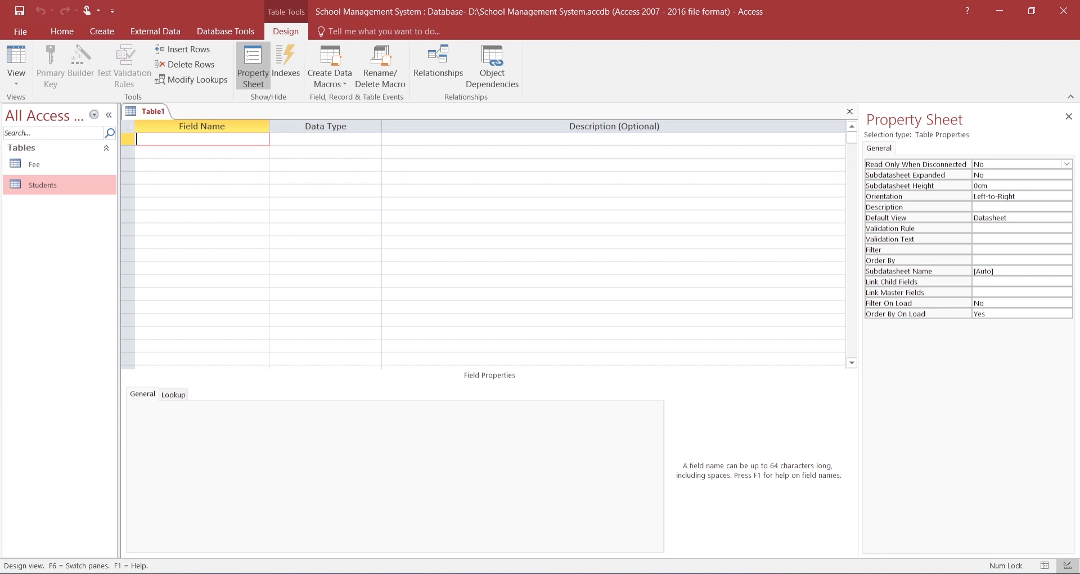
{"action": "type", "text": "EID"}
{"action": "key", "text": "Tab"}
{"action": "type", "text": "a"}
{"action": "key", "text": "Tab"}
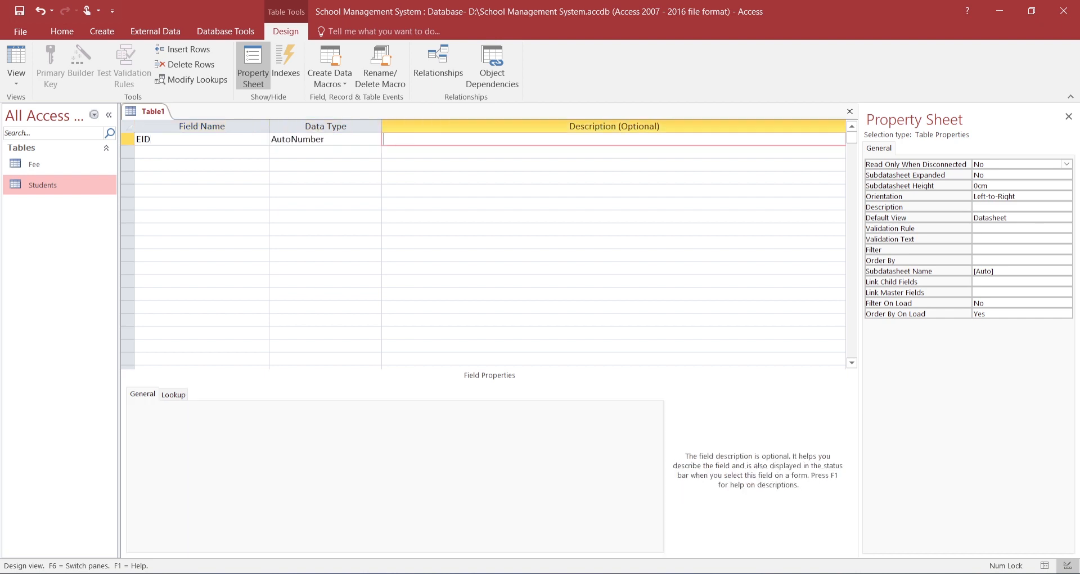
Add an SID field with the Number data type below EID.
{"action": "key", "text": "Tab"}
{"action": "type", "text": "SID"}
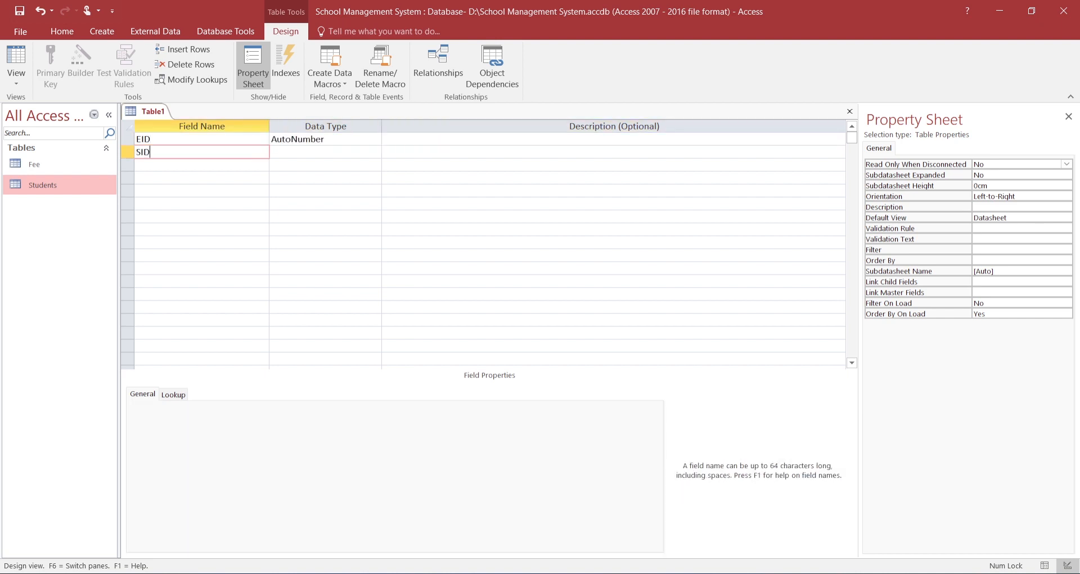
{"action": "key", "text": "Tab"}
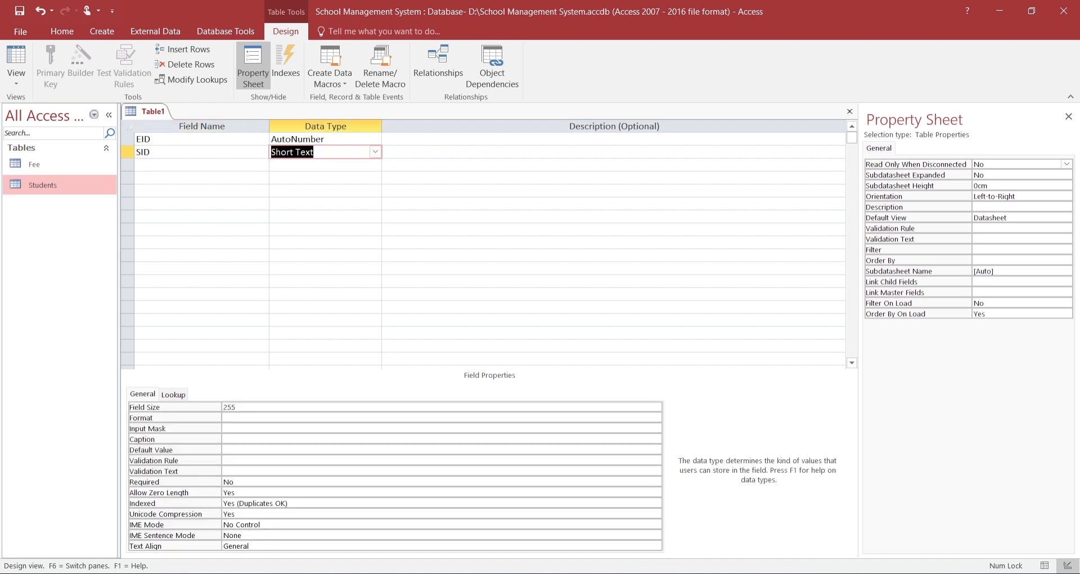
{"action": "type", "text": "number"}
{"action": "key", "text": "Tab"}
{"action": "key", "text": "Tab"}
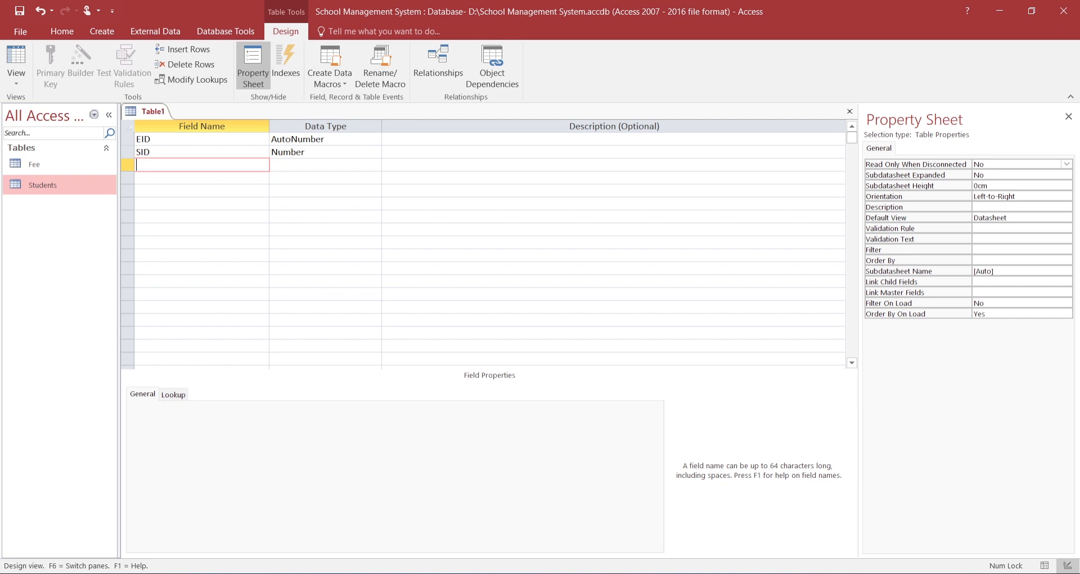
Add an E Subject field below SID with the Short Text data type and a field size of 25.
{"action": "type", "text": "E Subject"}
{"action": "key", "text": "Tab"}
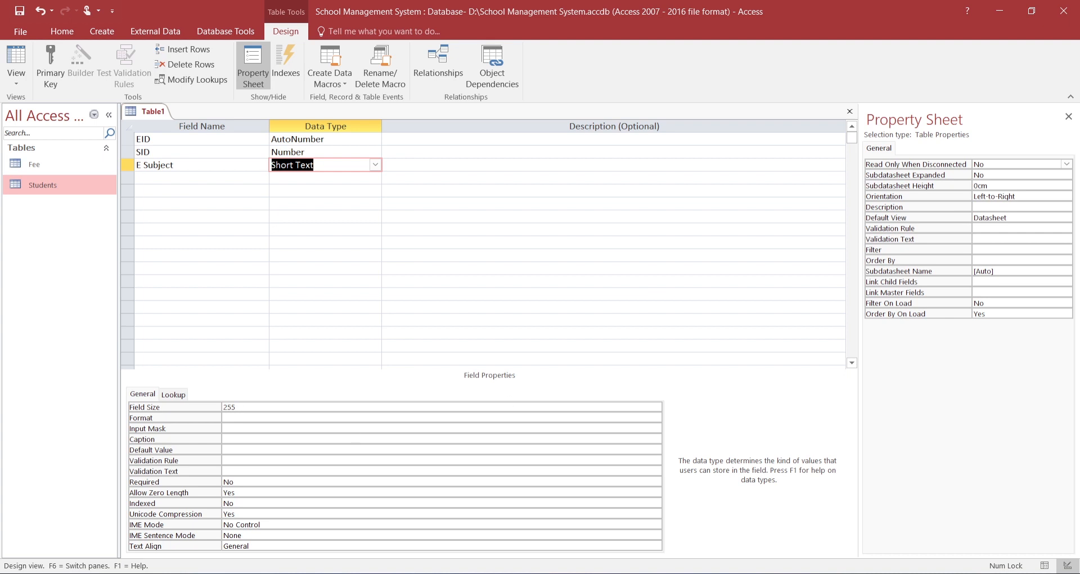
{"action": "left_click", "coordinate": [335, 406]}
{"action": "key", "text": "BackSpace"}
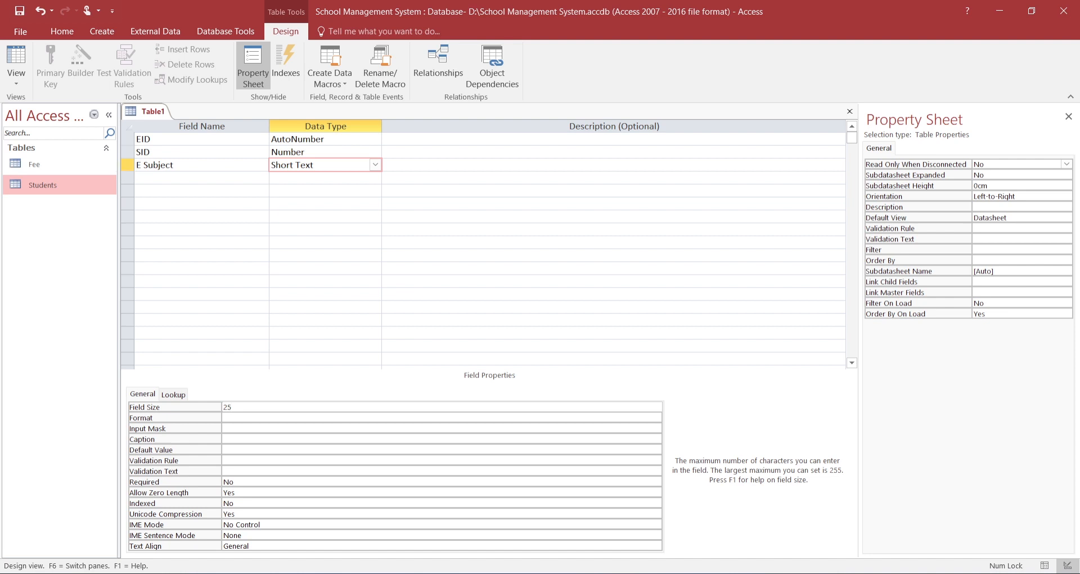
{"action": "left_click", "coordinate": [202, 178]}
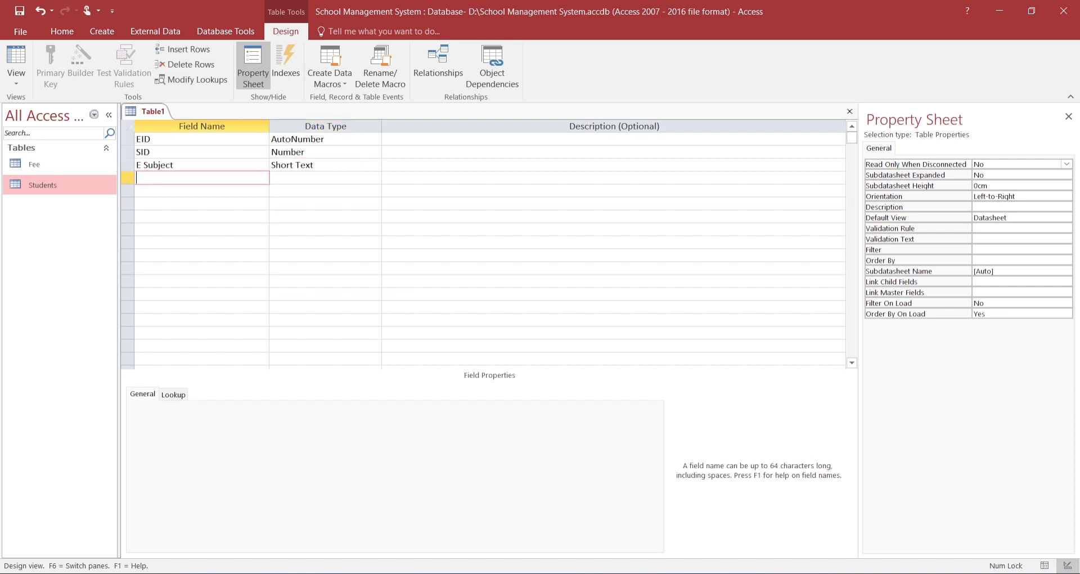
Set the E Subject field's lookup display control to Combo Box and its row source type to Value List.
{"action": "left_click", "coordinate": [202, 165]}
{"action": "left_click", "coordinate": [173, 396]}
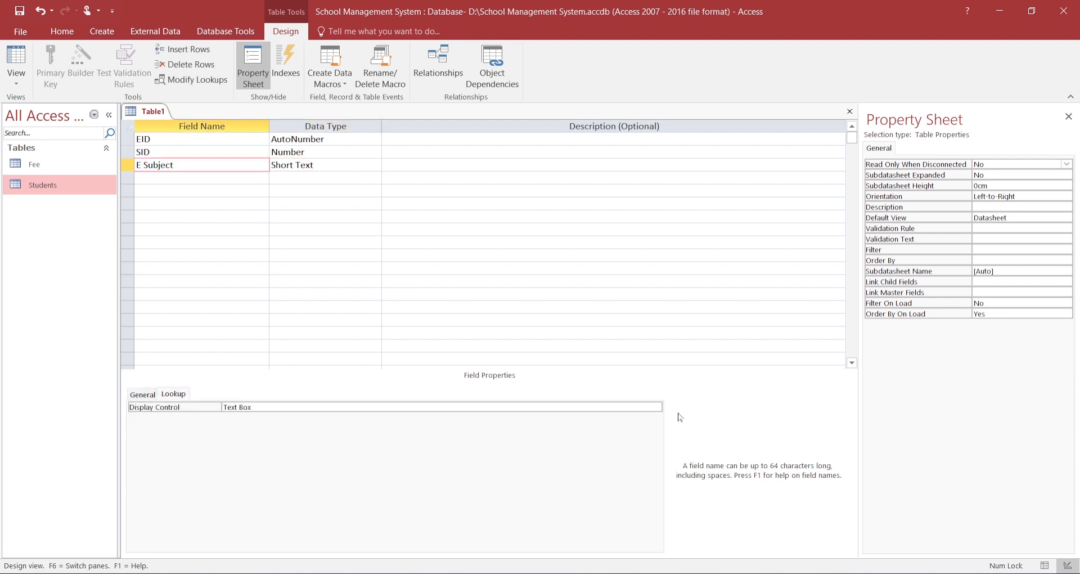
{"action": "left_click", "coordinate": [663, 407]}
{"action": "left_click", "coordinate": [656, 407]}
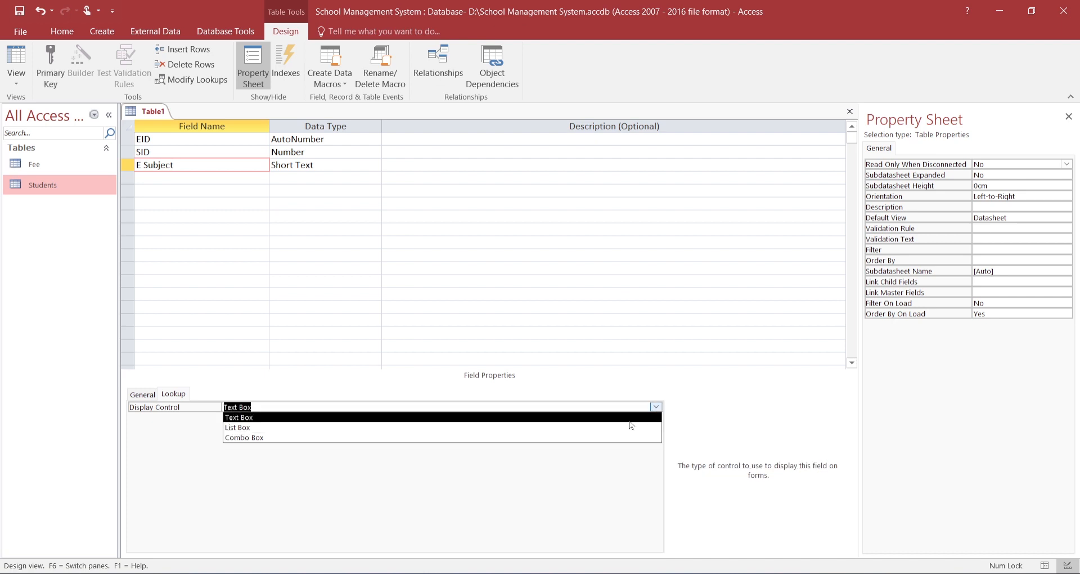
{"action": "left_click", "coordinate": [601, 439]}
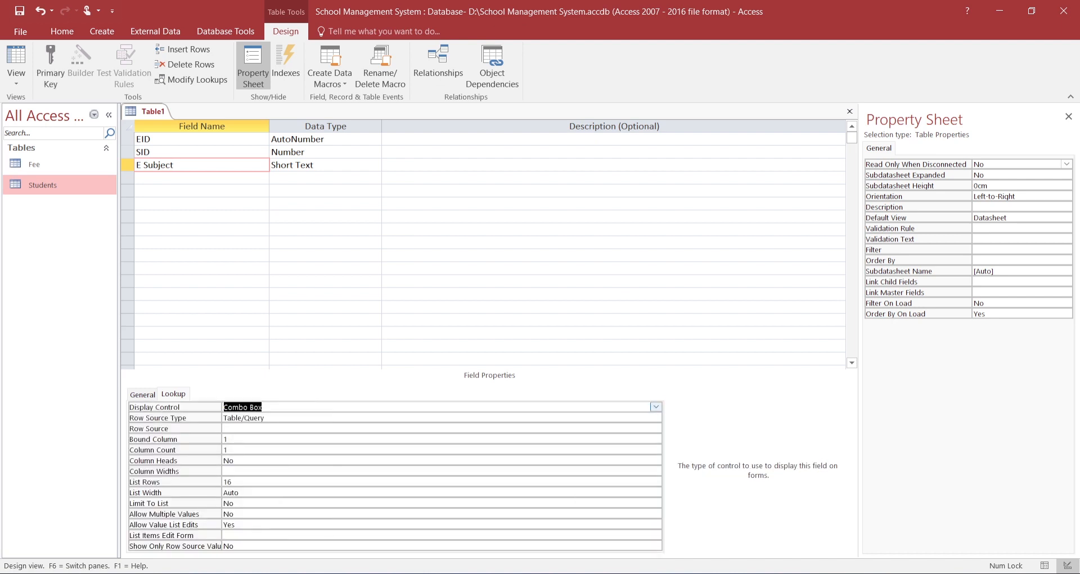
{"action": "left_click", "coordinate": [656, 418]}
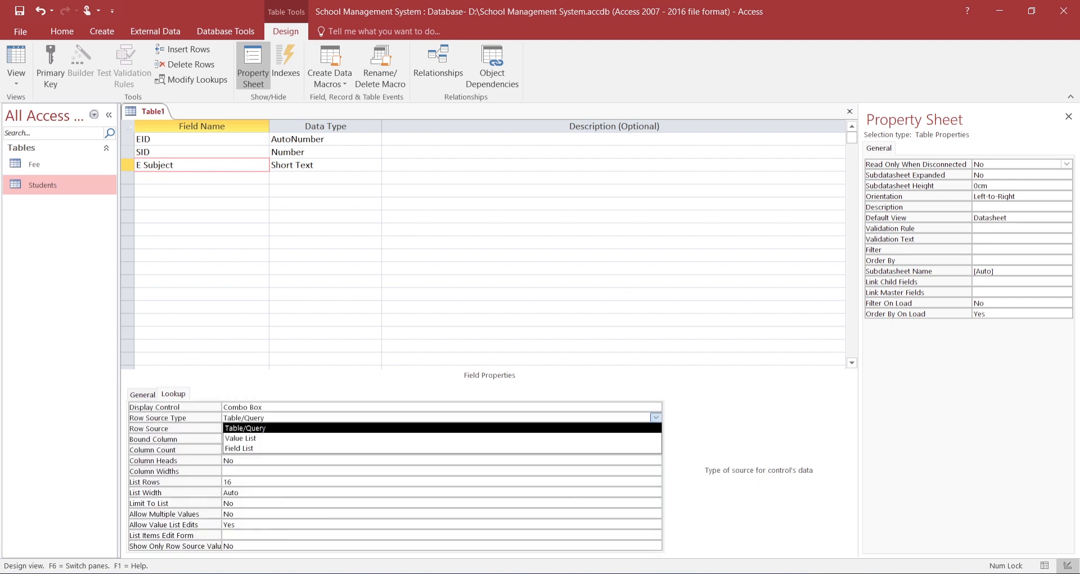
{"action": "left_click", "coordinate": [608, 438]}
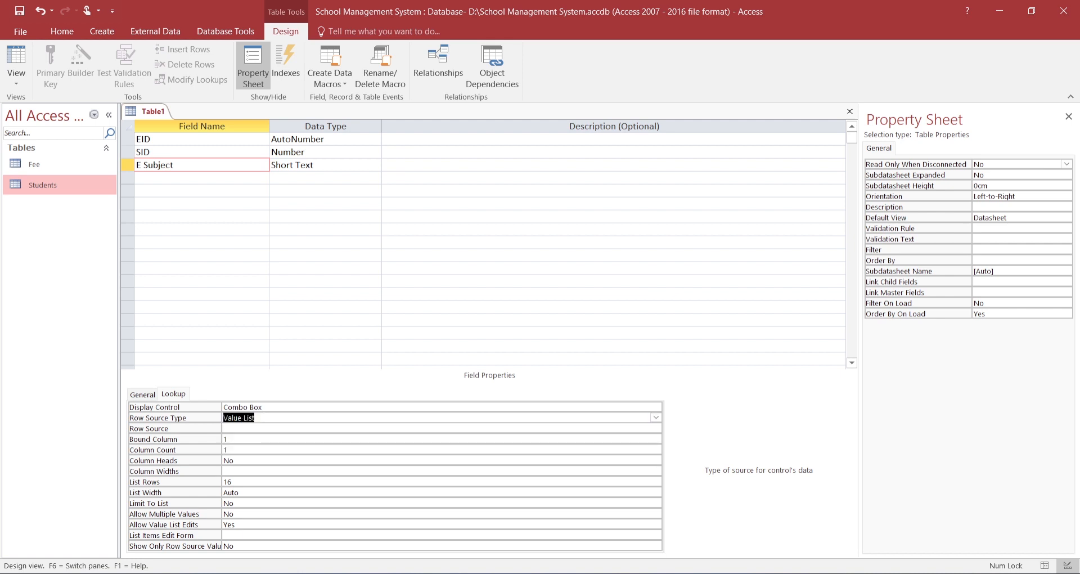
Enter Sanskrit, Hindi, English, Maths and Science as separate list items in the E Subject field's row source.
{"action": "left_click", "coordinate": [619, 428]}
{"action": "left_click", "coordinate": [656, 429]}
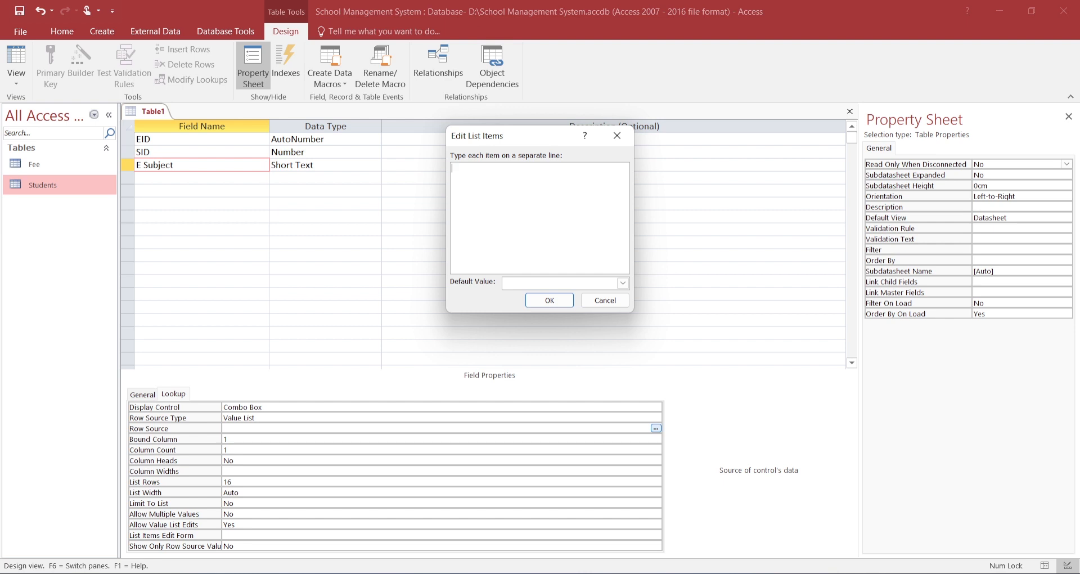
{"action": "type", "text": "Sanskri"}
{"action": "type", "text": "y"}
{"action": "key", "text": "BackSpace"}
{"action": "type", "text": "t"}
{"action": "key", "text": "Return"}
{"action": "type", "text": "Hindi "}
{"action": "type", "text": "Eng"}
{"action": "type", "text": "lish"}
{"action": "key", "text": "Return"}
{"action": "type", "text": "Maths"}
{"action": "key", "text": "Return"}
{"action": "type", "text": "SST"}
{"action": "key", "text": "BackSpace"}
{"action": "key", "text": "BackSpace"}
{"action": "key", "text": "BackSpace"}
{"action": "type", "text": "Science"}
{"action": "key", "text": "Return"}
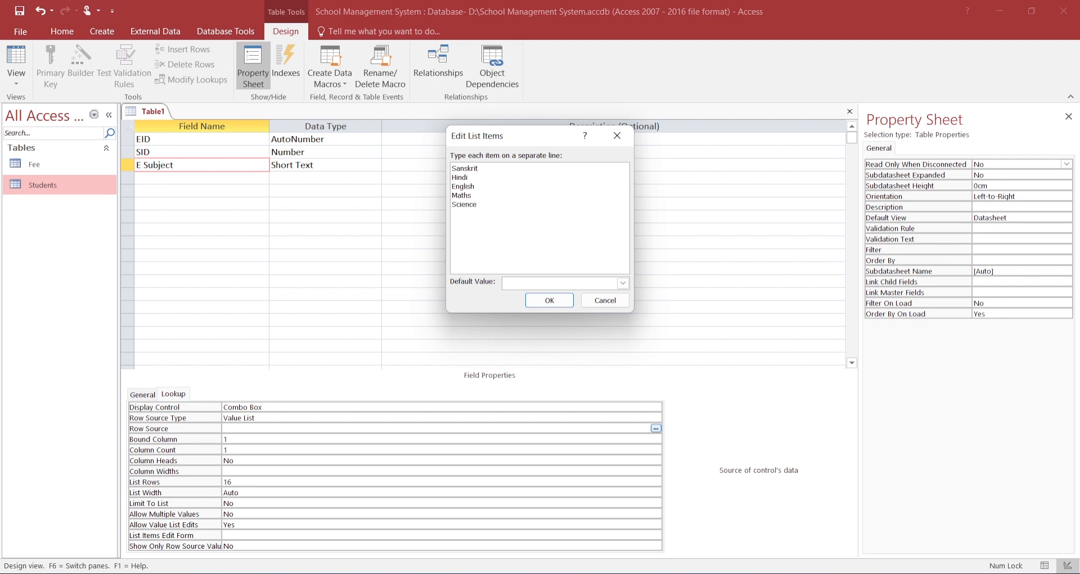
Add Social Science, Computer, SUPW, GK and Drawing to the E Subject list items and accept the list.
{"action": "type", "text": "Soc"}
{"action": "type", "text": "ia"}
{"action": "type", "text": "l Science "}
{"action": "type", "text": "Compu"}
{"action": "type", "text": "ter "}
{"action": "type", "text": "SUPW"}
{"action": "key", "text": "Return"}
{"action": "type", "text": "GK "}
{"action": "type", "text": "D"}
{"action": "type", "text": "rawing"}
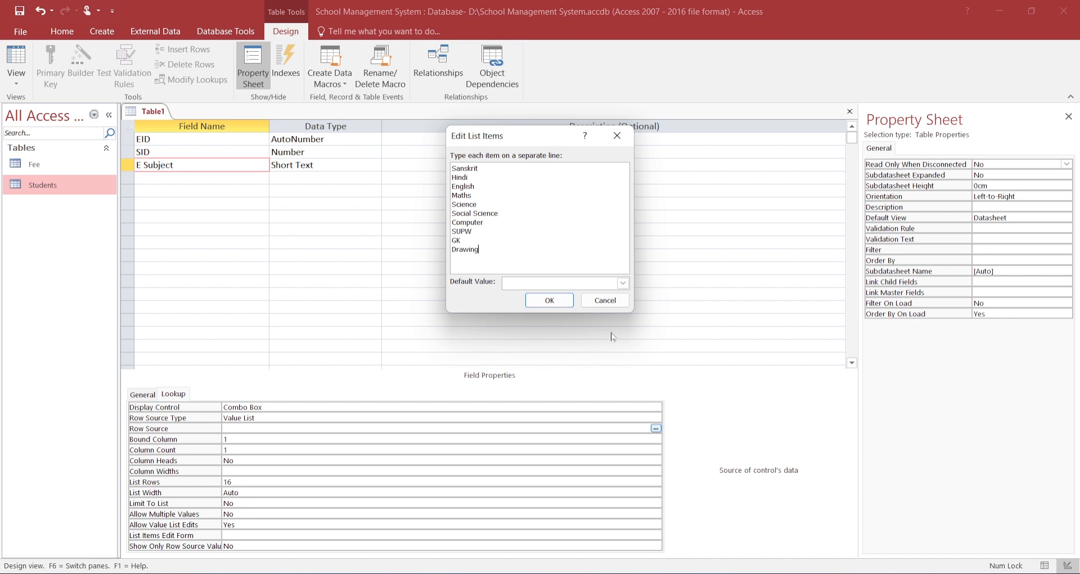
{"action": "left_click", "coordinate": [549, 300]}
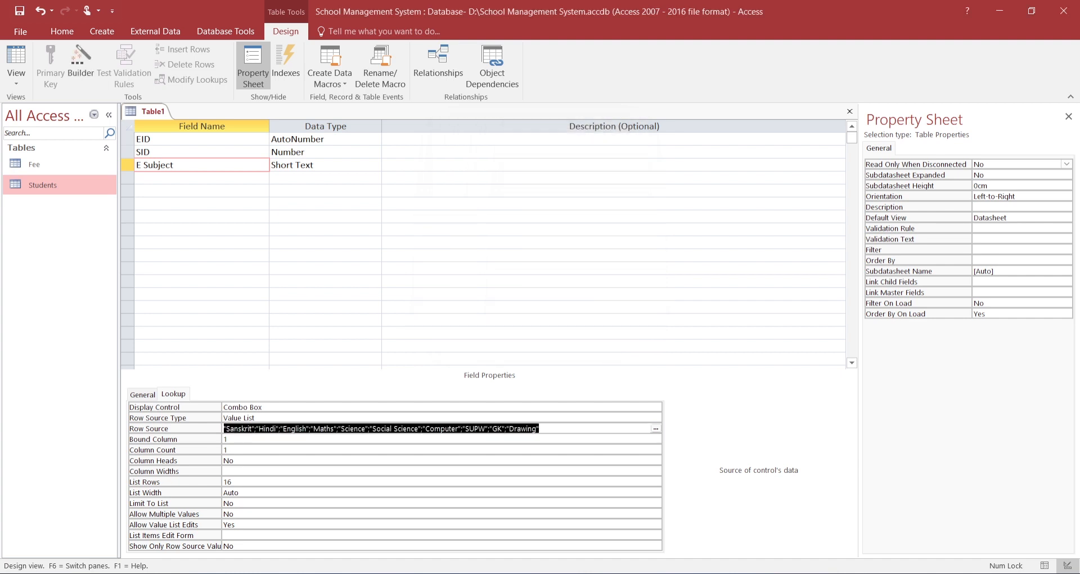
Add an FA1 field with the Number data type below E Subject.
{"action": "left_click", "coordinate": [192, 177]}
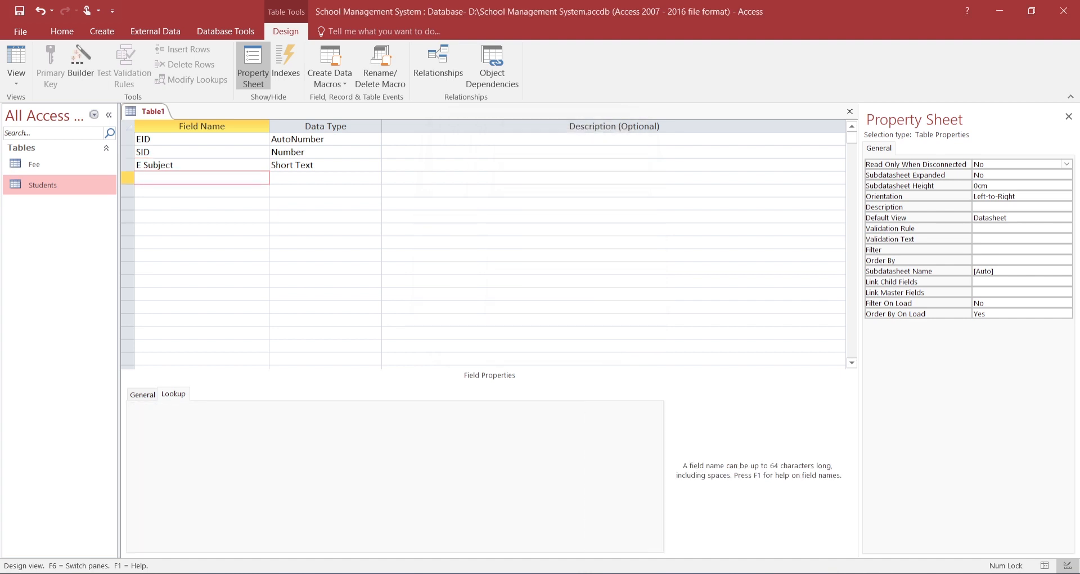
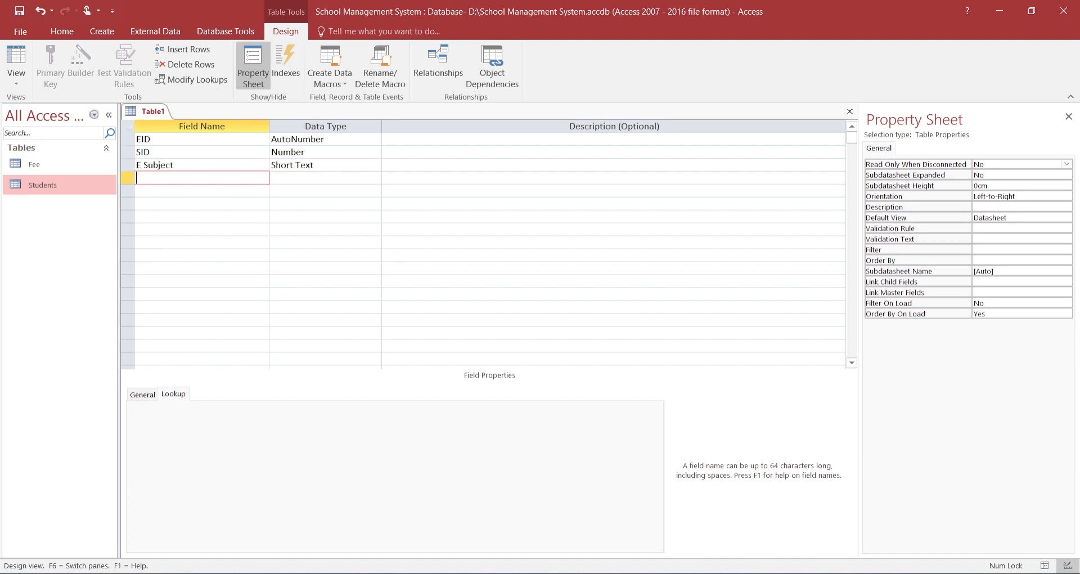
{"action": "type", "text": "FA1"}
{"action": "key", "text": "Tab"}
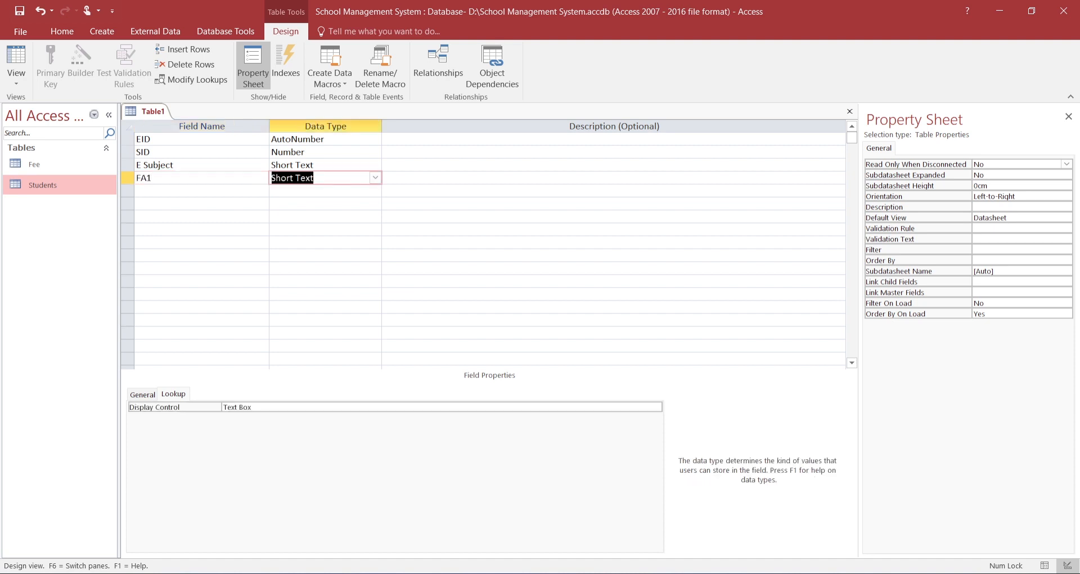
{"action": "type", "text": "number"}
{"action": "key", "text": "Tab"}
{"action": "key", "text": "Tab"}
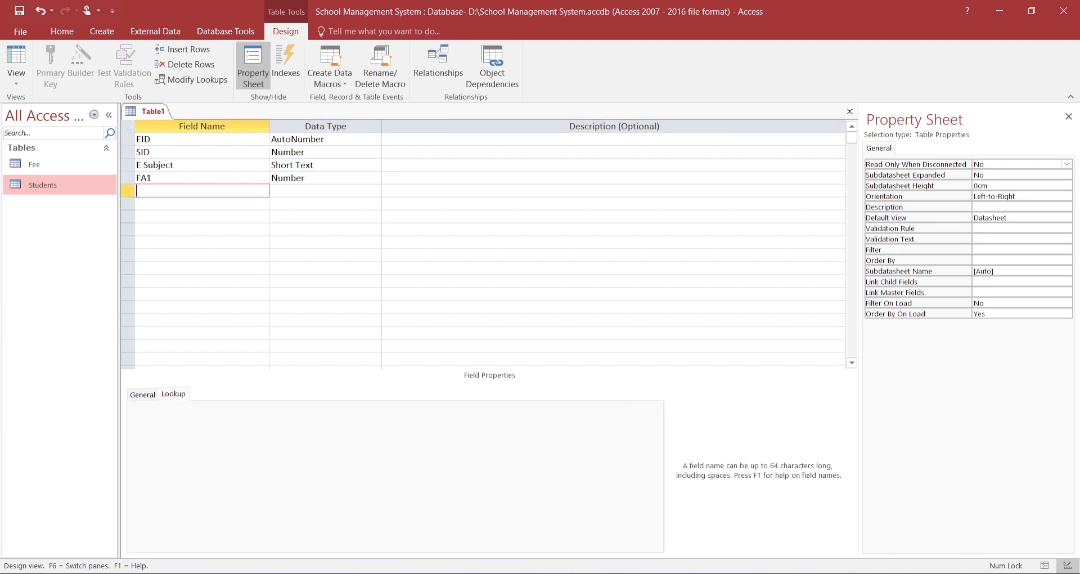
Add an SE1 field with the Number data type below FA1.
{"action": "type", "text": "SE 1"}
{"action": "key", "text": "Return"}
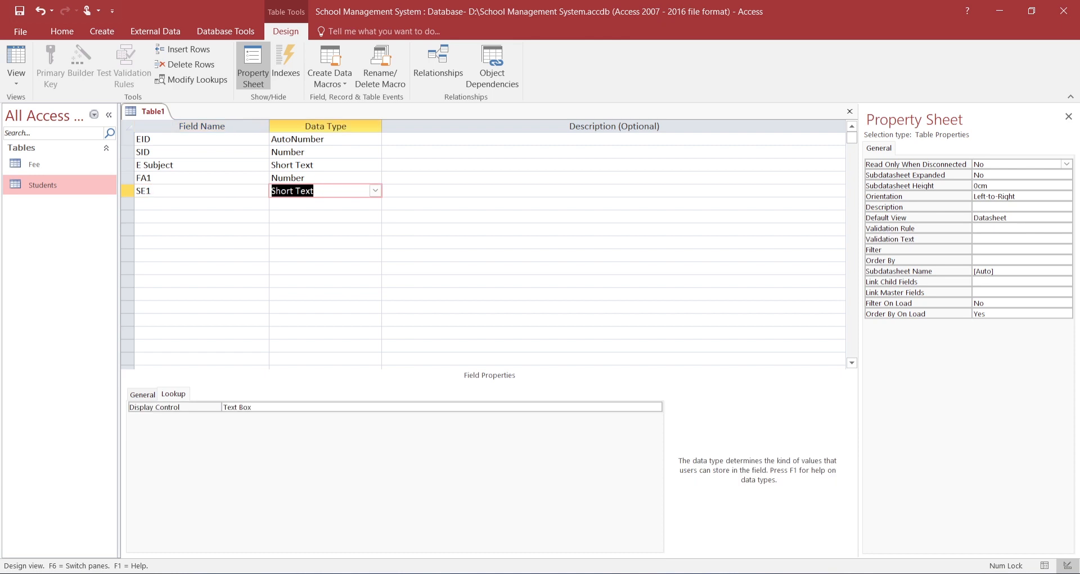
{"action": "type", "text": "number"}
{"action": "key", "text": "Return"}
{"action": "key", "text": "Return"}
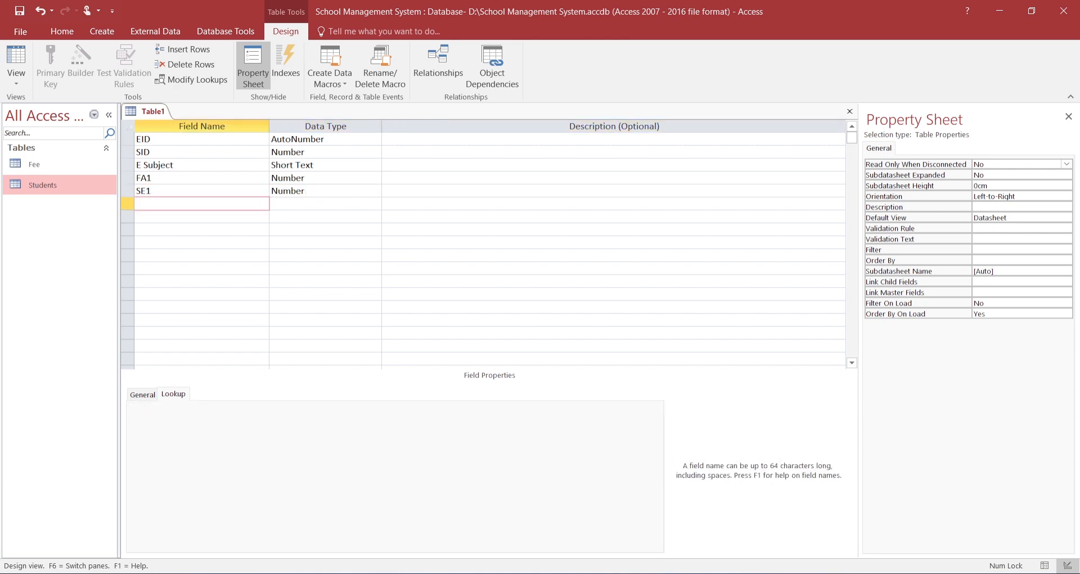
Add an SA1 field with the Number data type below SE1.
{"action": "type", "text": "SA1"}
{"action": "key", "text": "Return"}
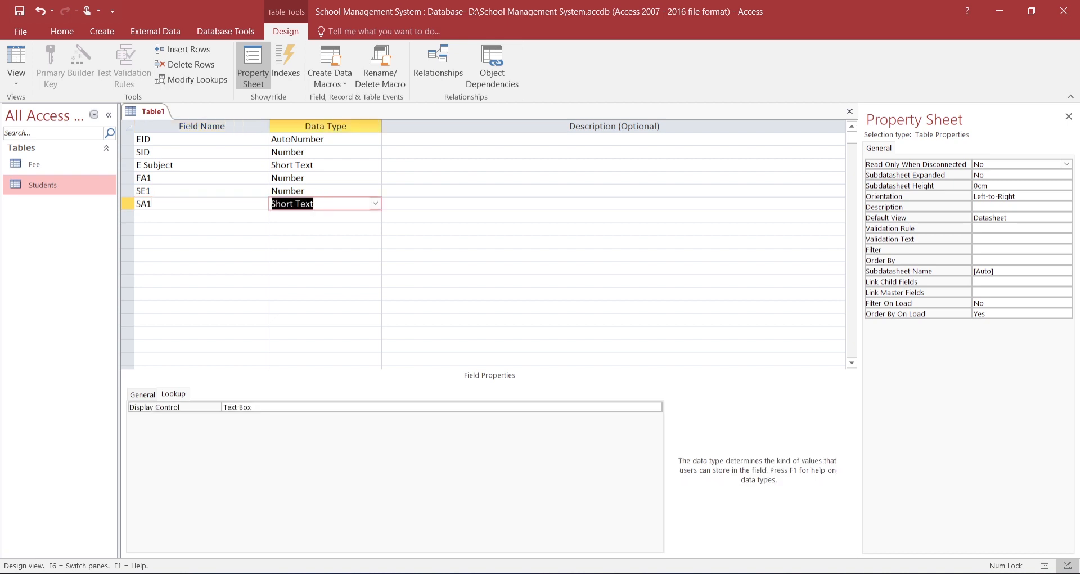
{"action": "type", "text": "n"}
{"action": "key", "text": "Return"}
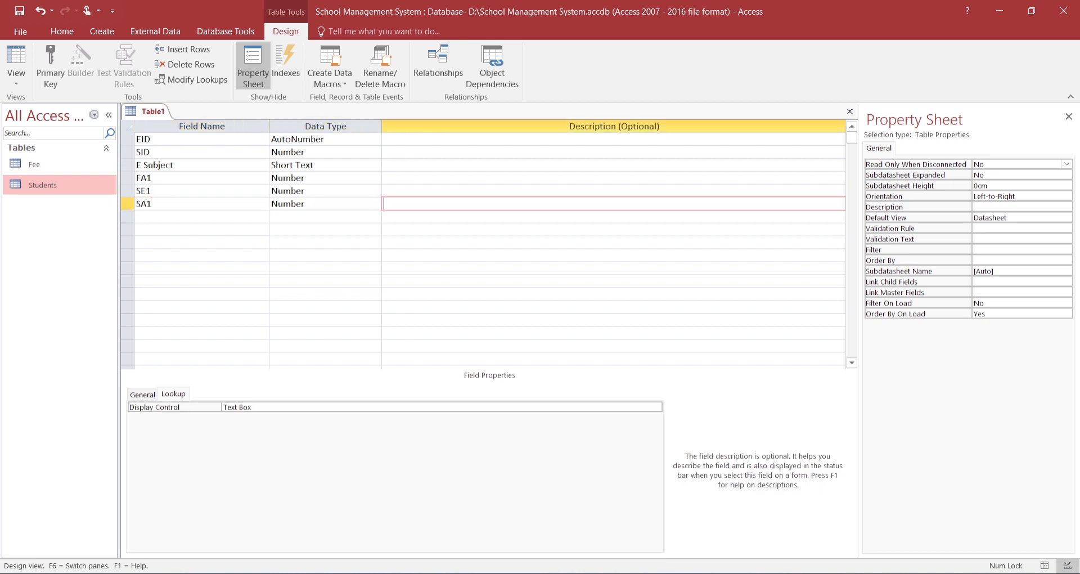
Save the new table as Exam and accept the automatically created primary key.
{"action": "key", "text": "ctrl+s"}
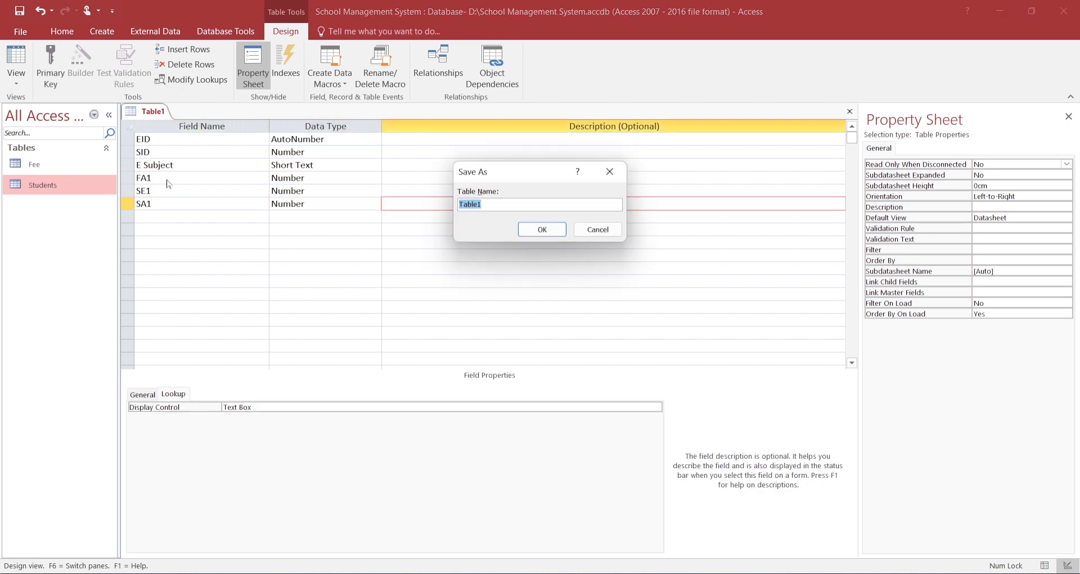
{"action": "type", "text": "Exam"}
{"action": "key", "text": "Return"}
{"action": "key", "text": "Return"}
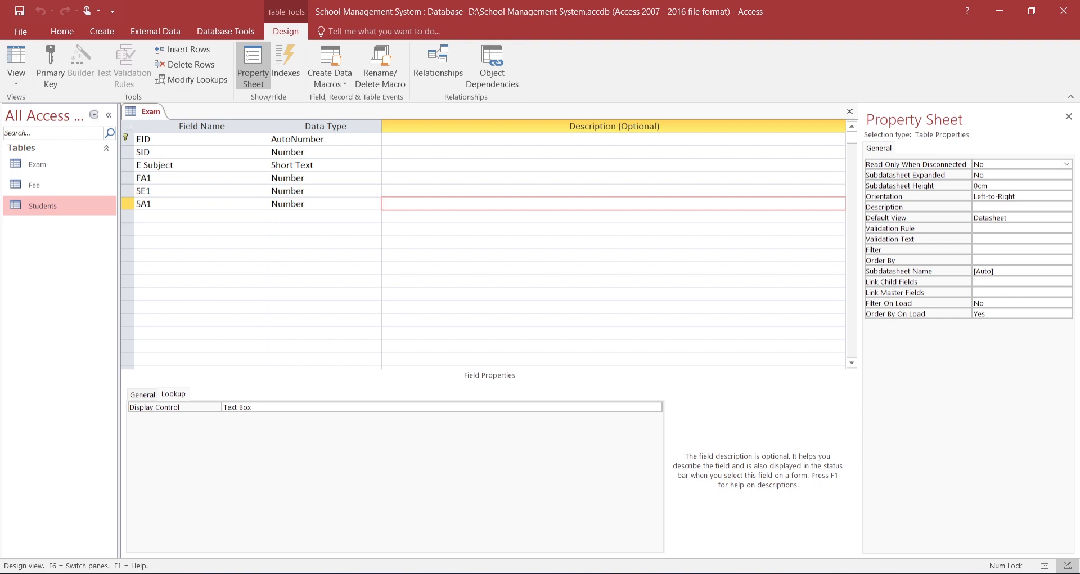
{"action": "key", "text": "Tab"}
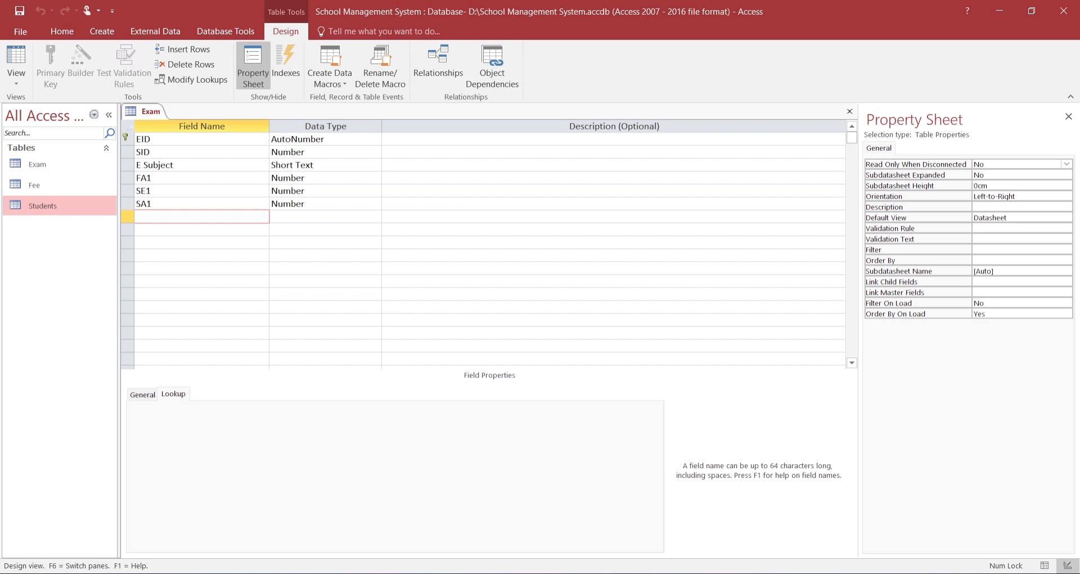
{"action": "left_click", "coordinate": [147, 178]}
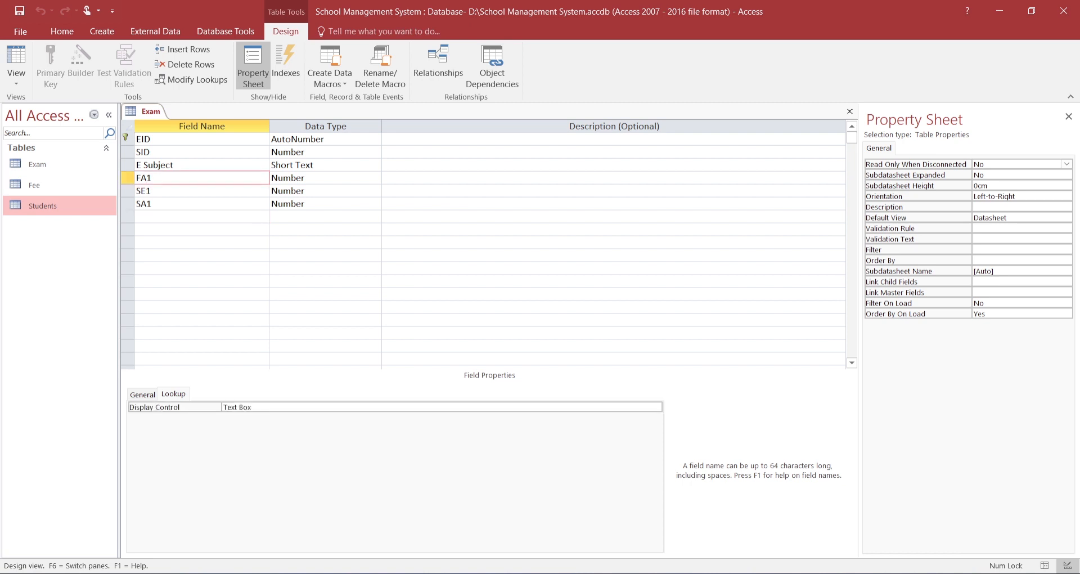
{"action": "left_click", "coordinate": [151, 191]}
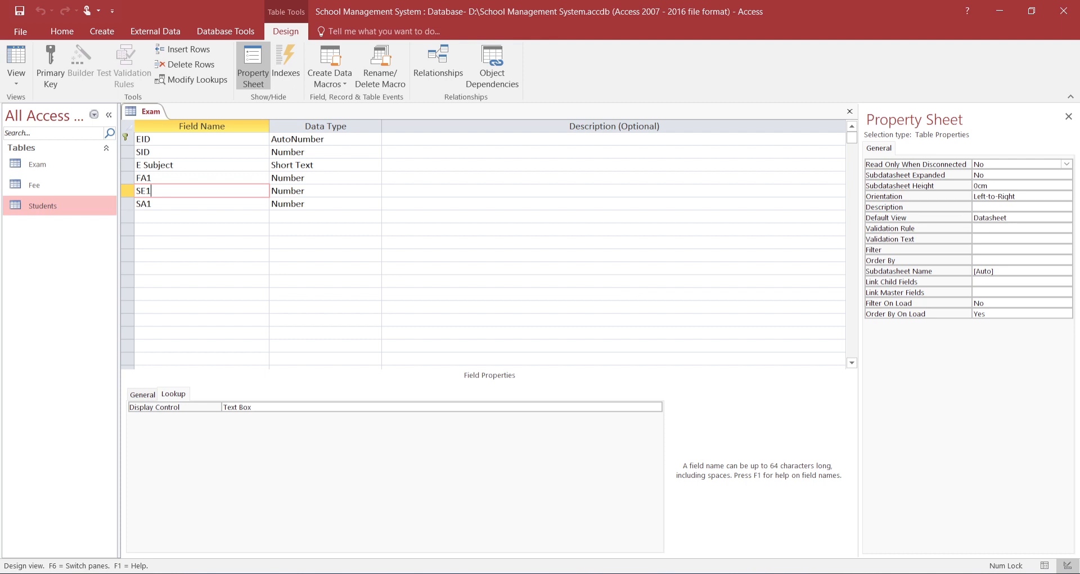
{"action": "left_click", "coordinate": [151, 204]}
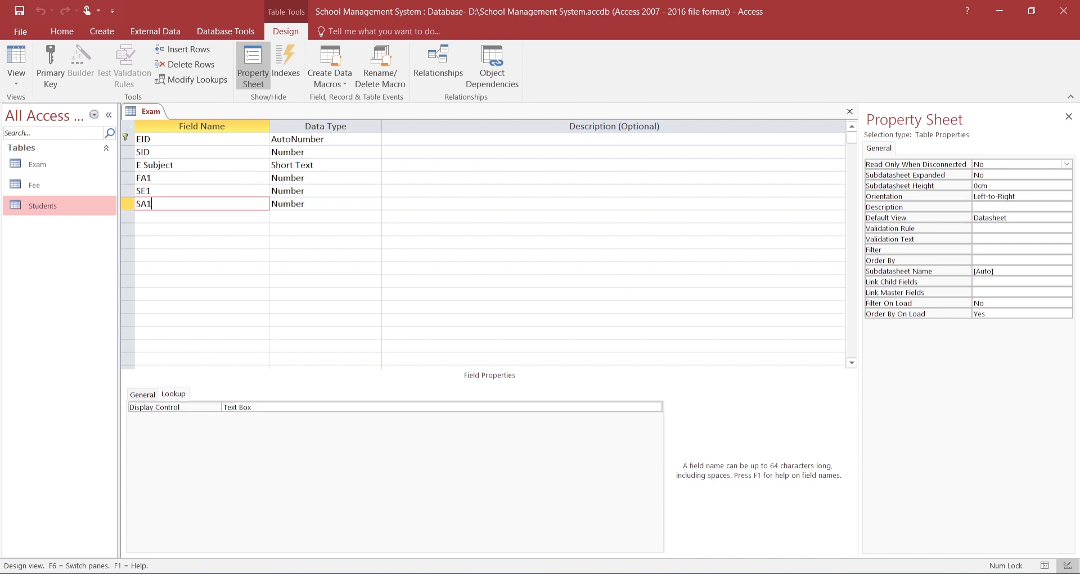
Add an Obtaind 1 field with the Calculated data type below SA1.
{"action": "left_click", "coordinate": [152, 216]}
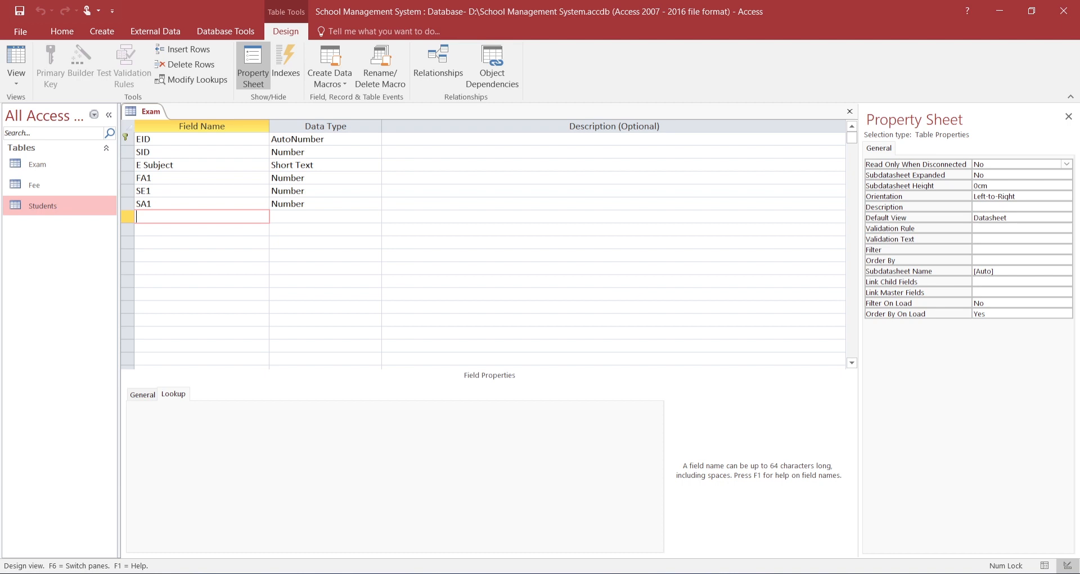
{"action": "type", "text": "Obtains"}
{"action": "key", "text": "BackSpace"}
{"action": "type", "text": "d 1"}
{"action": "key", "text": "Tab"}
{"action": "type", "text": "cal"}
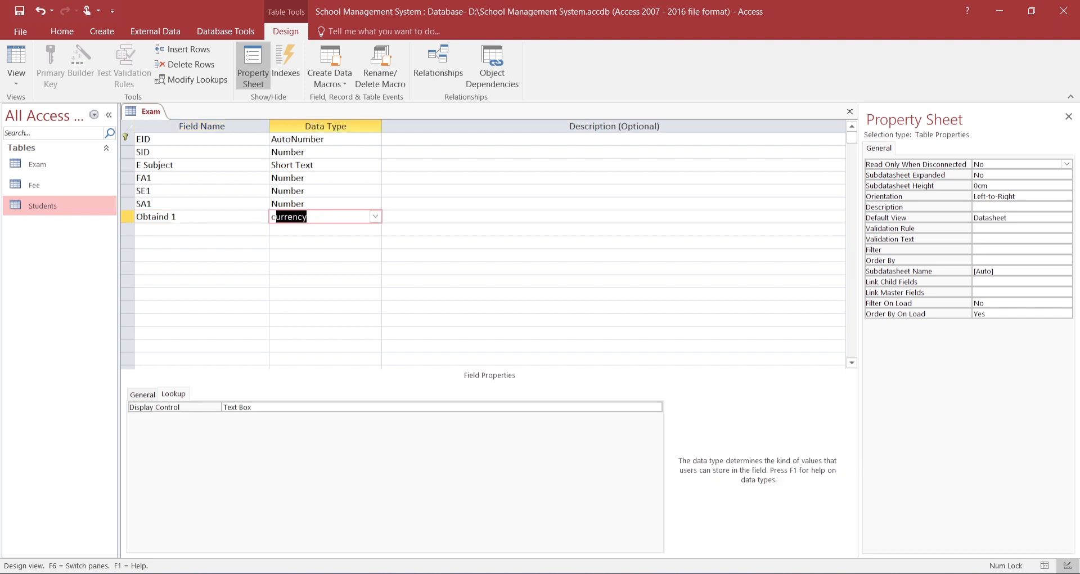
{"action": "key", "text": "Tab"}
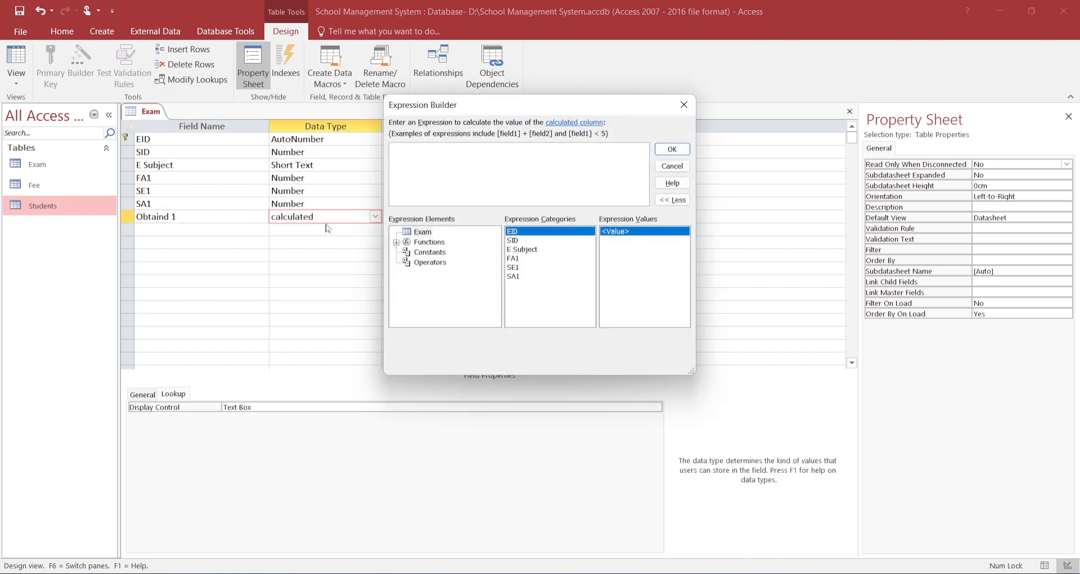
Build the expression [FA1] + [SE1] + [SA1] for the Obtaind 1 field and accept it.
{"action": "left_click", "coordinate": [513, 259]}
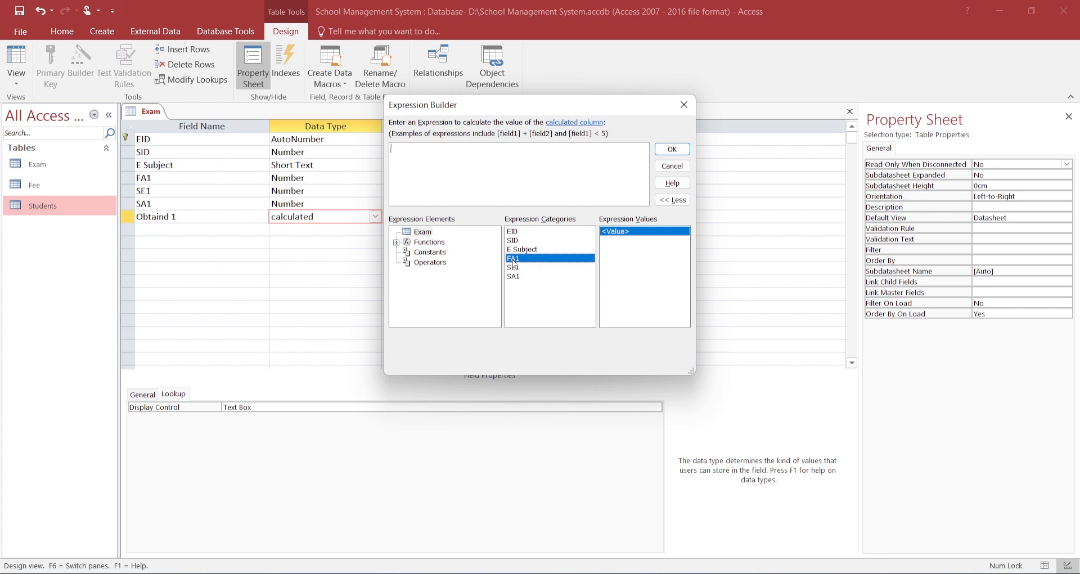
{"action": "double_click", "coordinate": [516, 260]}
{"action": "type", "text": "+"}
{"action": "double_click", "coordinate": [512, 268]}
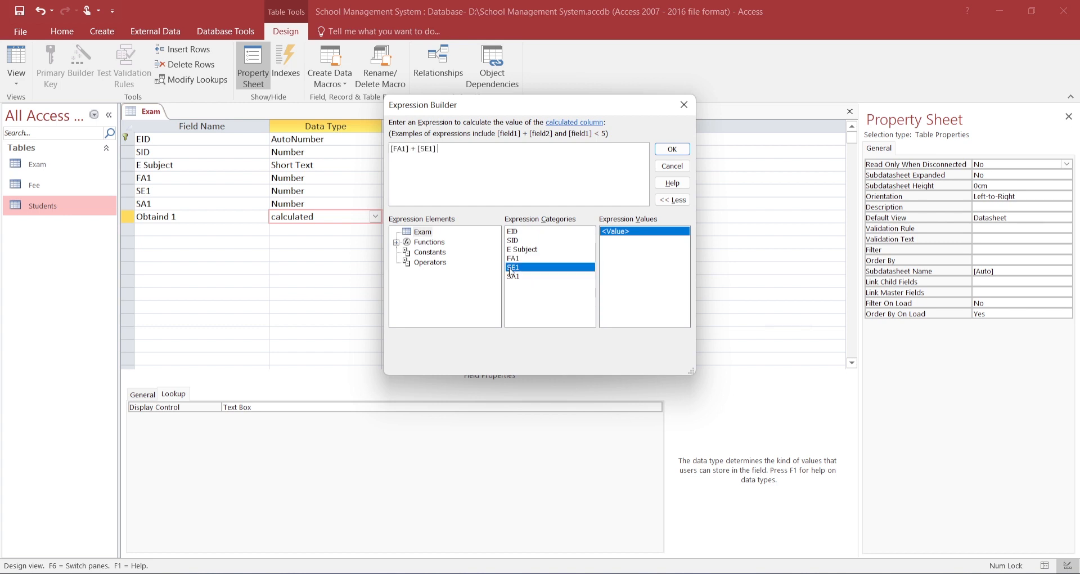
{"action": "type", "text": "+"}
{"action": "double_click", "coordinate": [513, 277]}
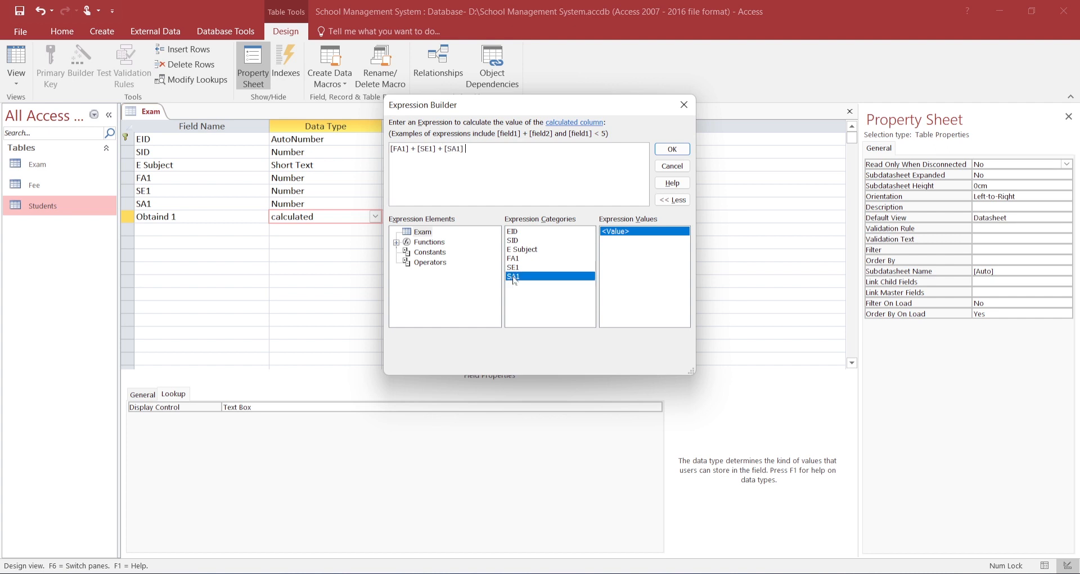
{"action": "left_click", "coordinate": [672, 150]}
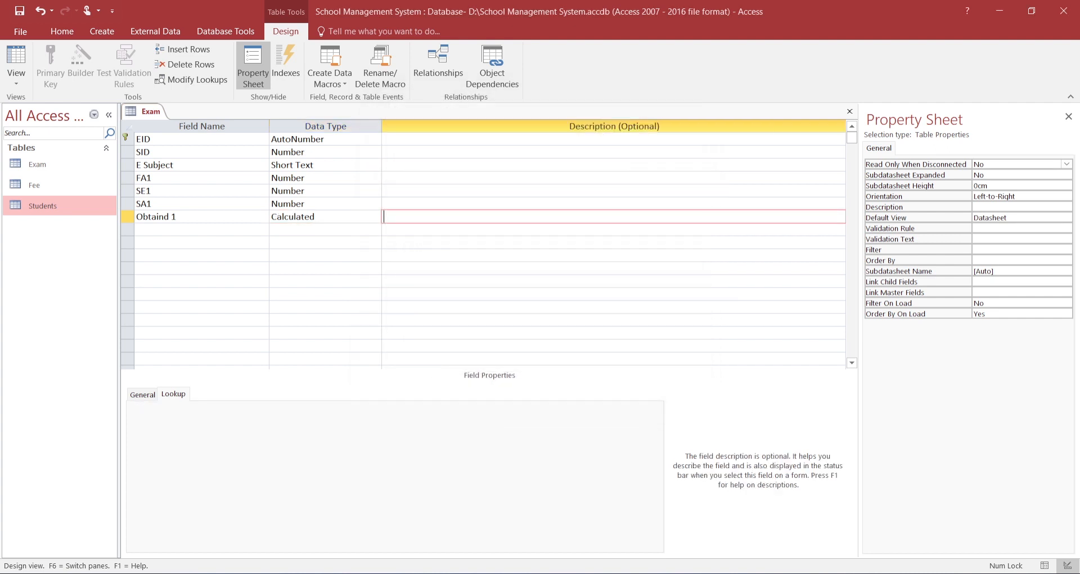
{"action": "key", "text": "Tab"}
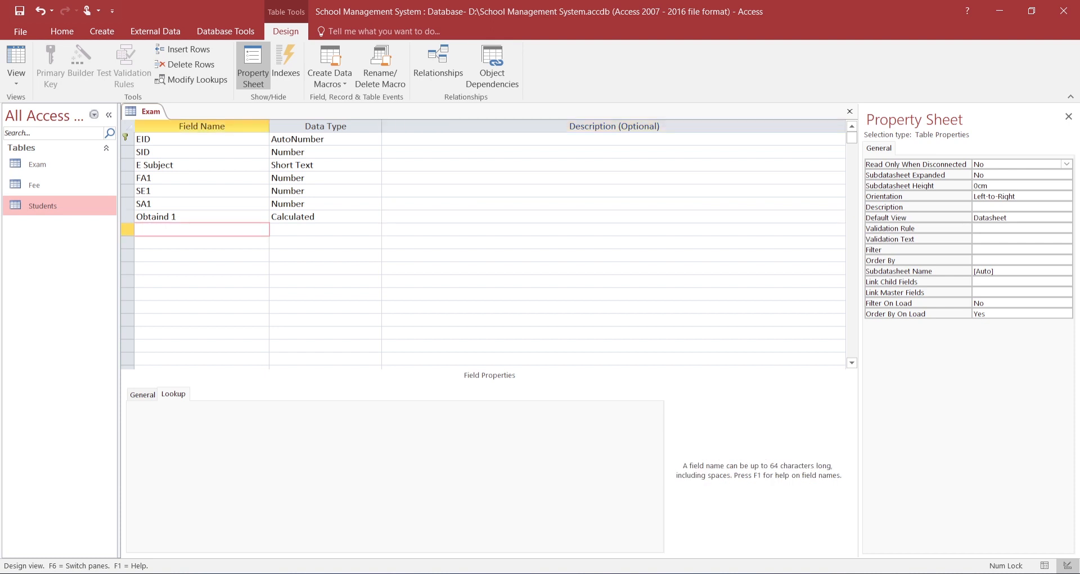
Duplicate the four fields FA1 through Obtaind 1 into the empty rows directly below them.
{"action": "left_click_drag", "start_coordinate": [127, 177], "coordinate": [124, 211]}
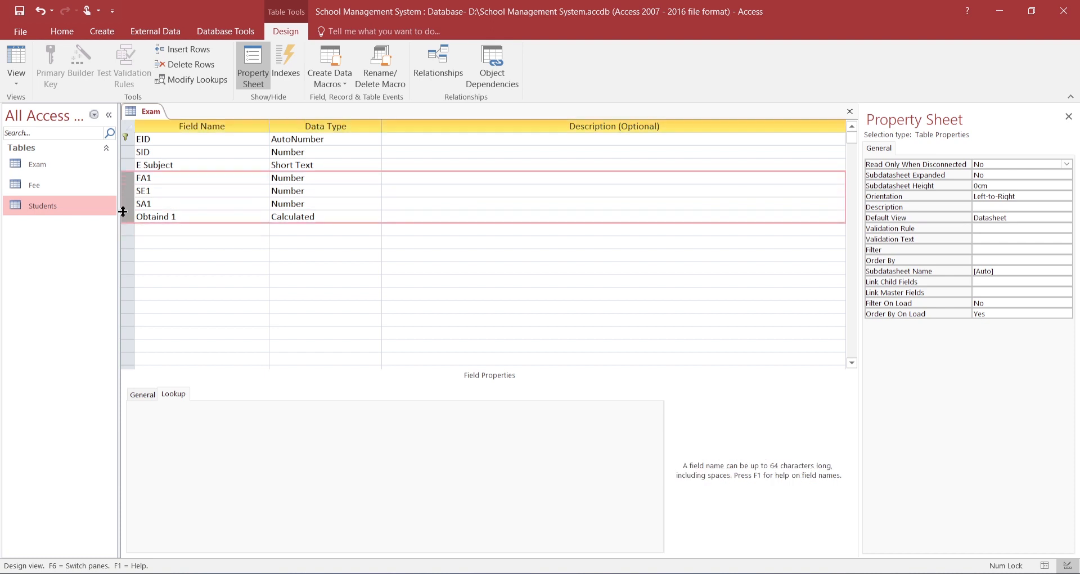
{"action": "left_click", "coordinate": [137, 229]}
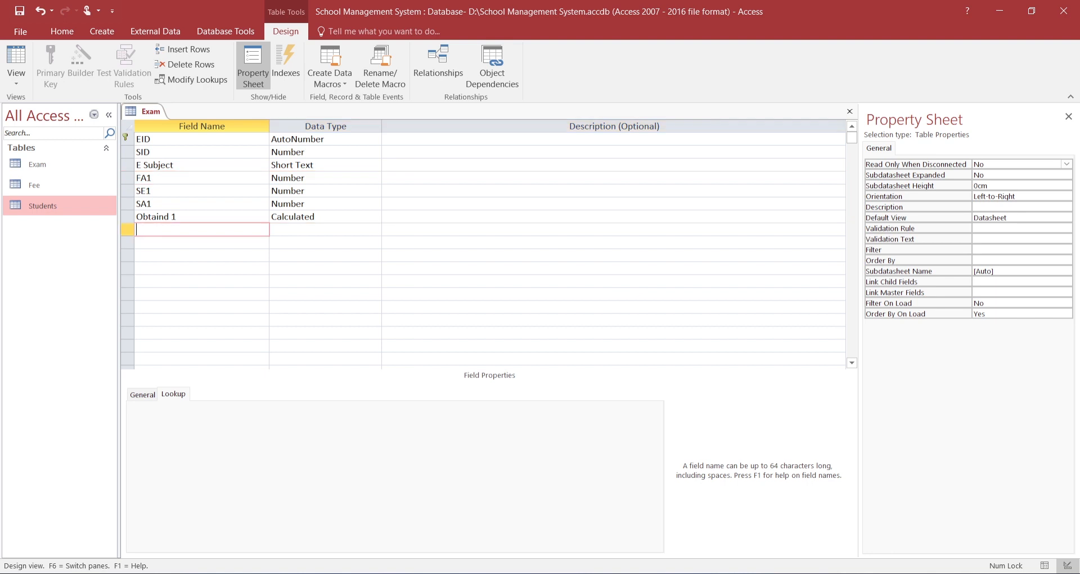
{"action": "key", "text": "ctrl+v"}
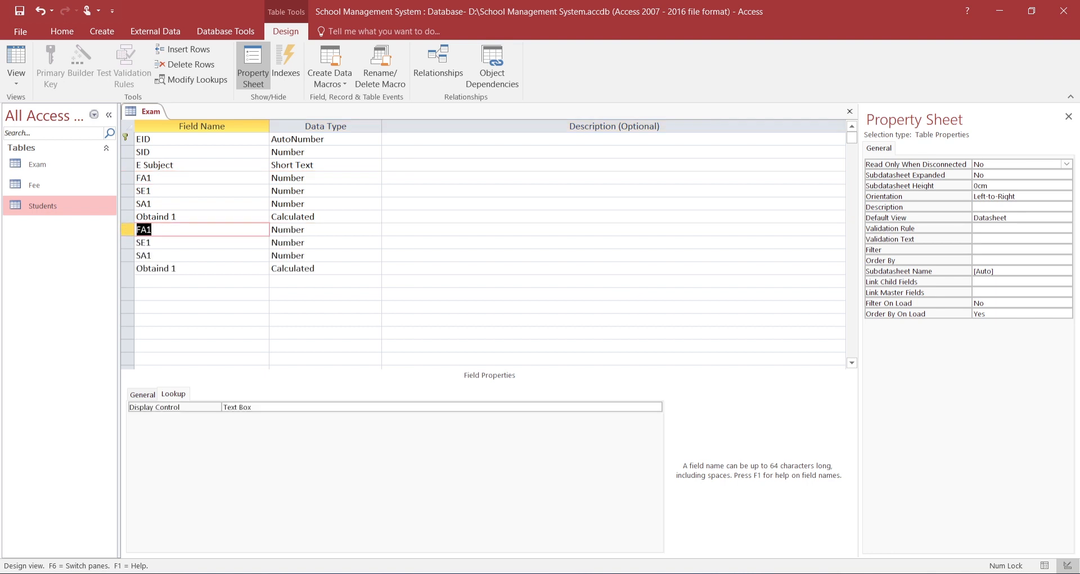
Rename the four copied fields to FA2, SE2, SA2 and Obtaind 2.
{"action": "key", "text": "BackSpace"}
{"action": "type", "text": "2"}
{"action": "left_click", "coordinate": [151, 242]}
{"action": "key", "text": "BackSpace"}
{"action": "type", "text": "2"}
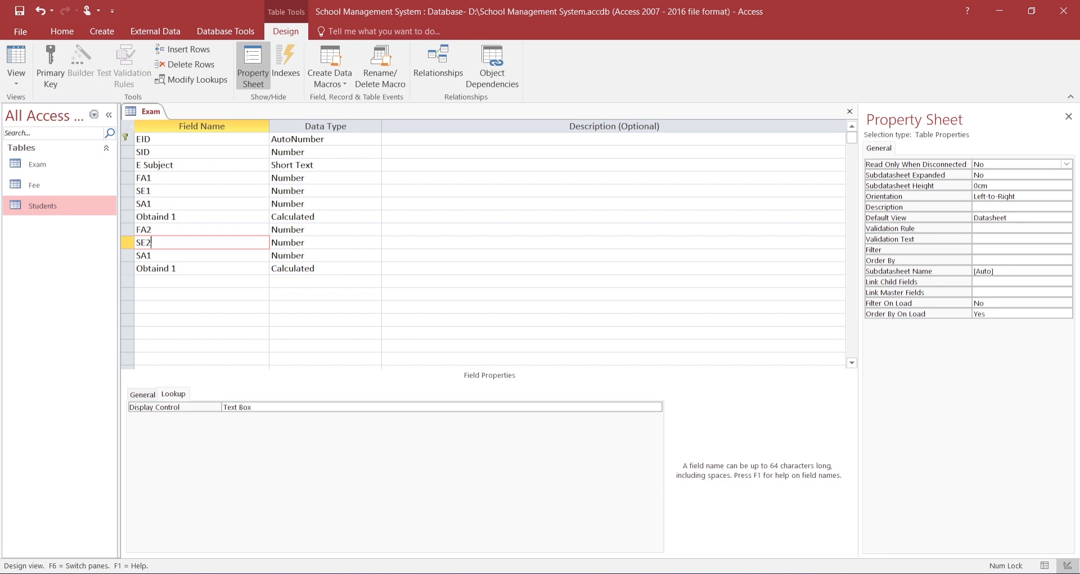
{"action": "left_click", "coordinate": [152, 255]}
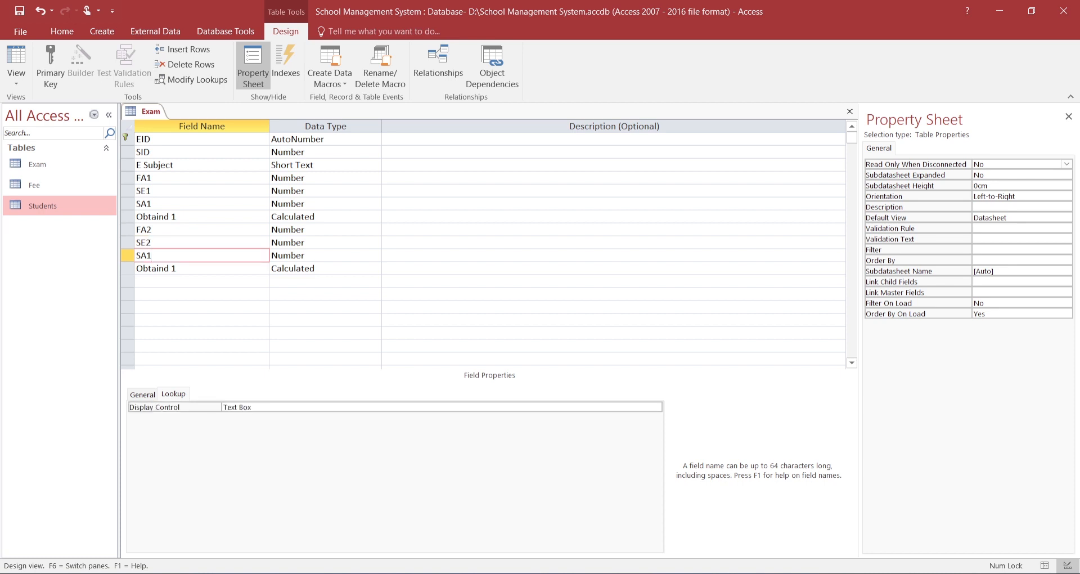
{"action": "key", "text": "BackSpace"}
{"action": "type", "text": "2"}
{"action": "left_click", "coordinate": [176, 269]}
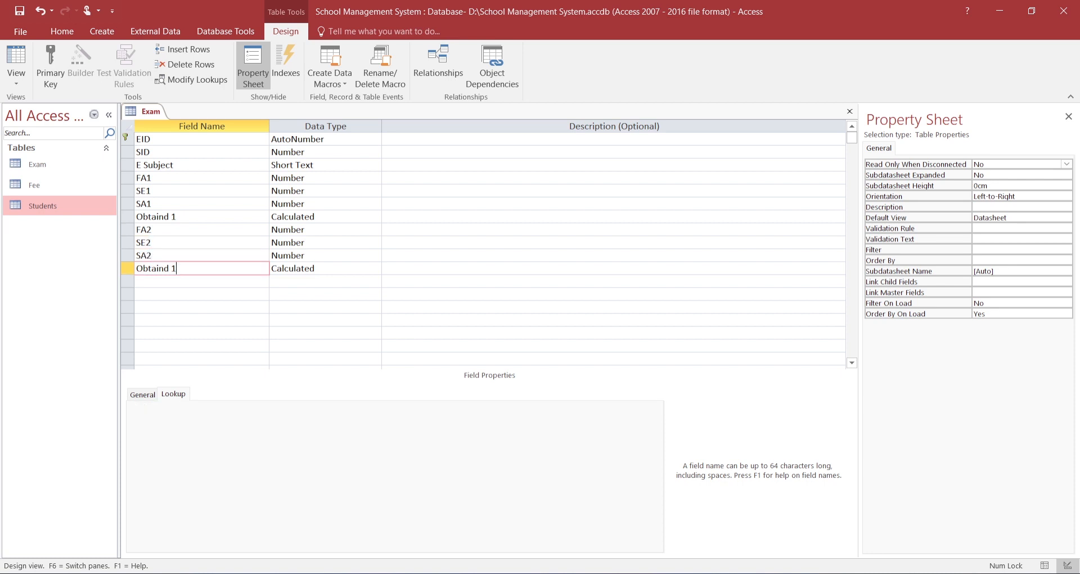
{"action": "key", "text": "BackSpace"}
{"action": "type", "text": "2"}
Add a Final Marks field with the Calculated data type below Obtaind 2.
{"action": "left_click", "coordinate": [178, 282]}
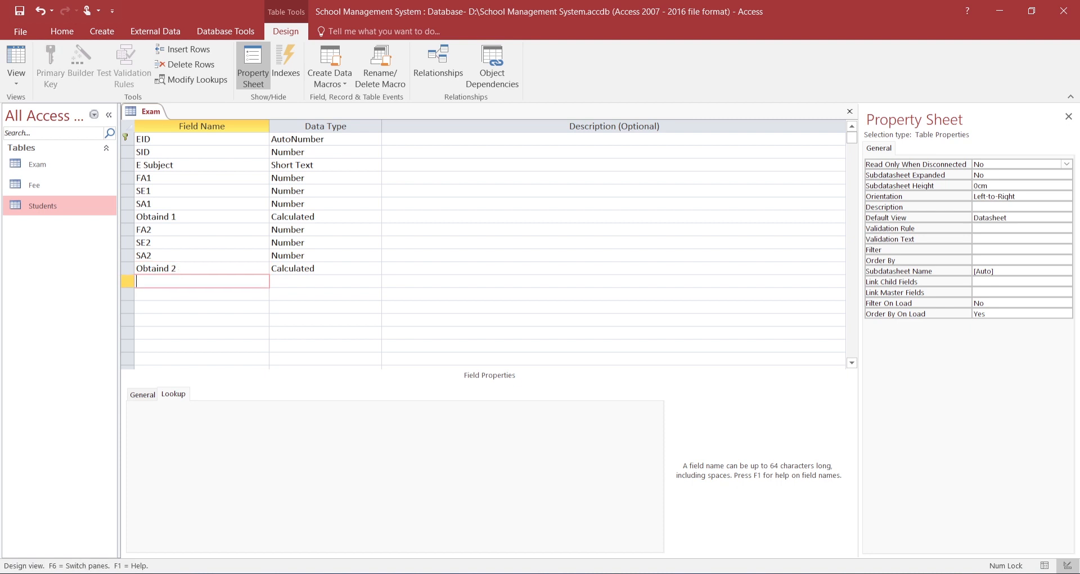
{"action": "type", "text": "Final Marks"}
{"action": "key", "text": "Tab"}
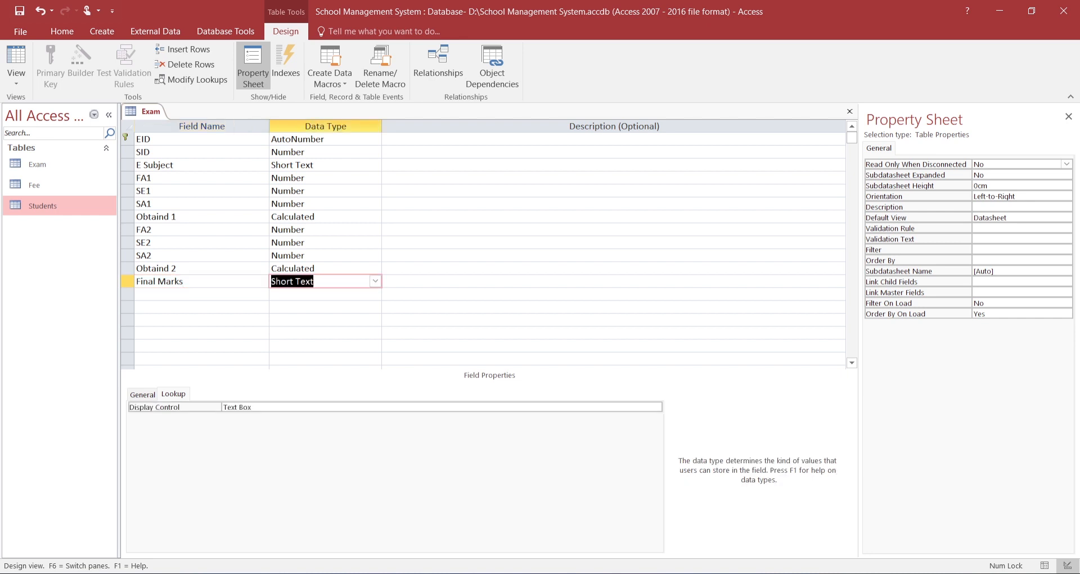
{"action": "type", "text": "c"}
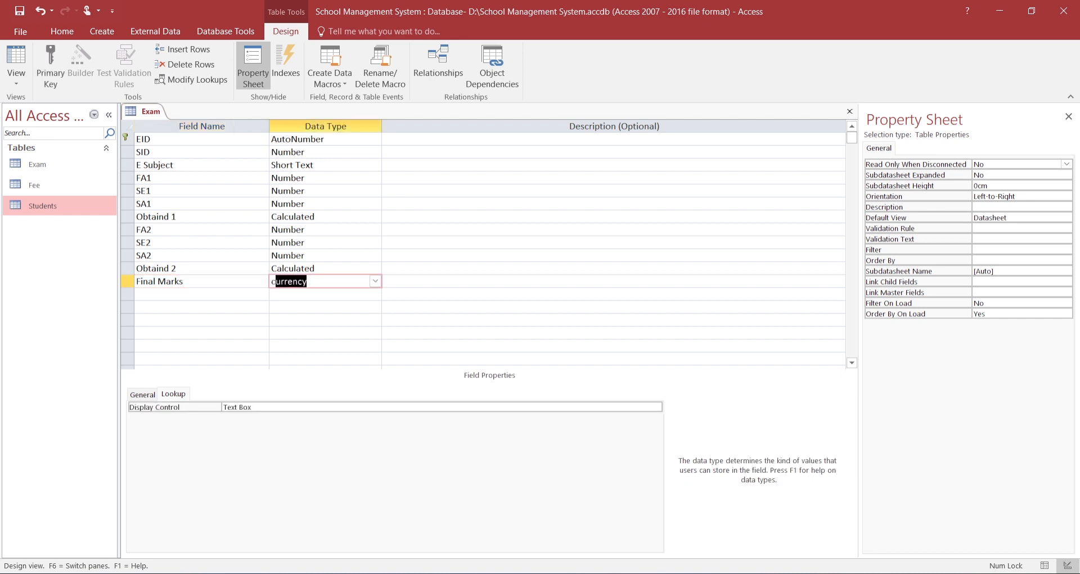
{"action": "type", "text": "alculated"}
{"action": "key", "text": "Tab"}
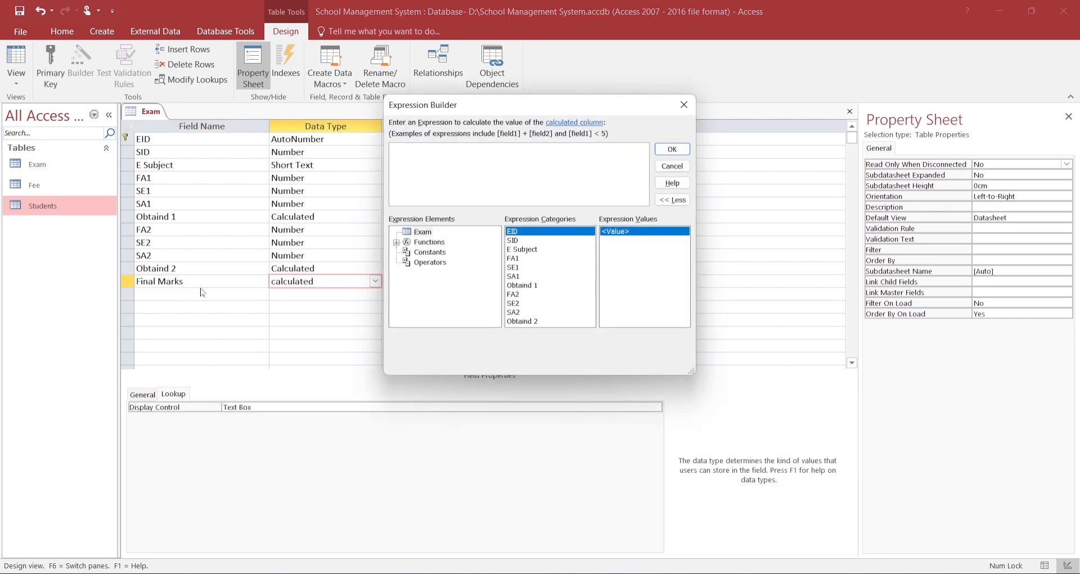
{"action": "double_click", "coordinate": [531, 287]}
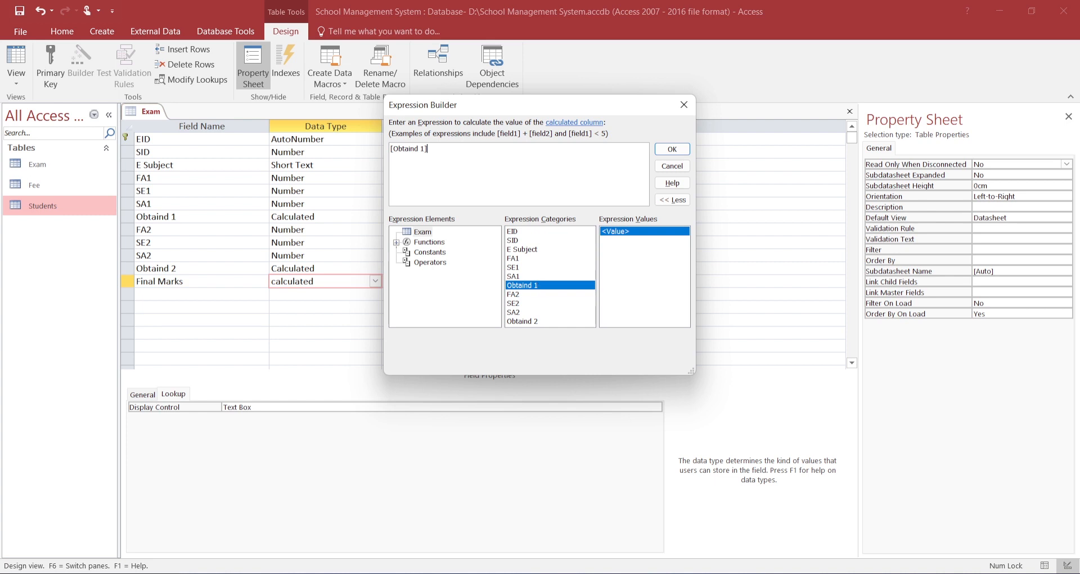
{"action": "key", "text": "BackSpace"}
{"action": "key", "text": "BackSpace"}
{"action": "key", "text": "BackSpace"}
{"action": "key", "text": "BackSpace"}
{"action": "key", "text": "BackSpace"}
{"action": "key", "text": "BackSpace"}
{"action": "key", "text": "BackSpace"}
{"action": "key", "text": "BackSpace"}
{"action": "key", "text": "BackSpace"}
{"action": "key", "text": "BackSpace"}
{"action": "key", "text": "BackSpace"}
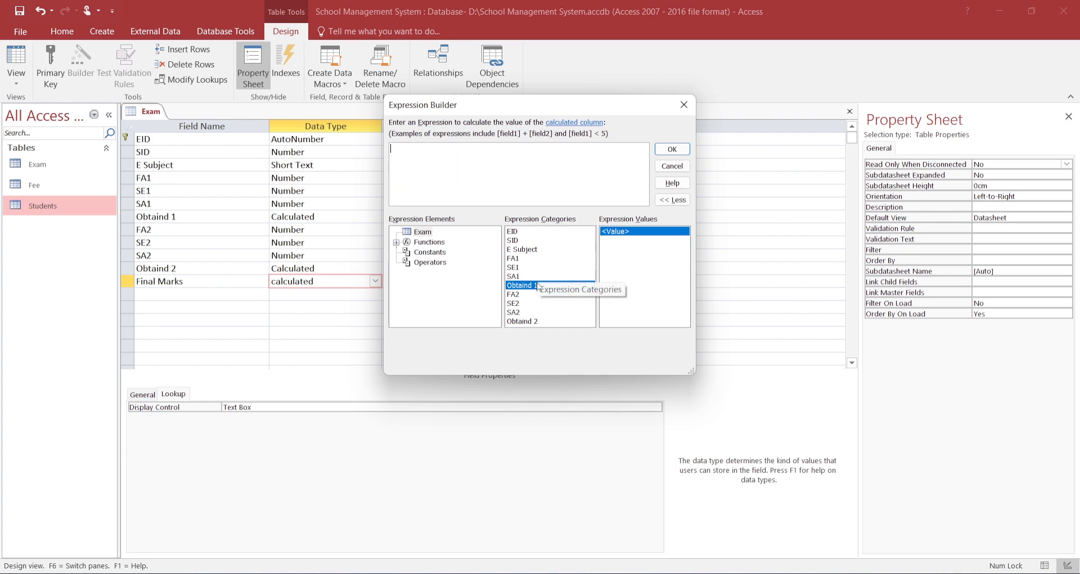
Build the expression ([Obtaind 1] + [Obtaind 2])/2 for the Final Marks field and accept it.
{"action": "type", "text": "("}
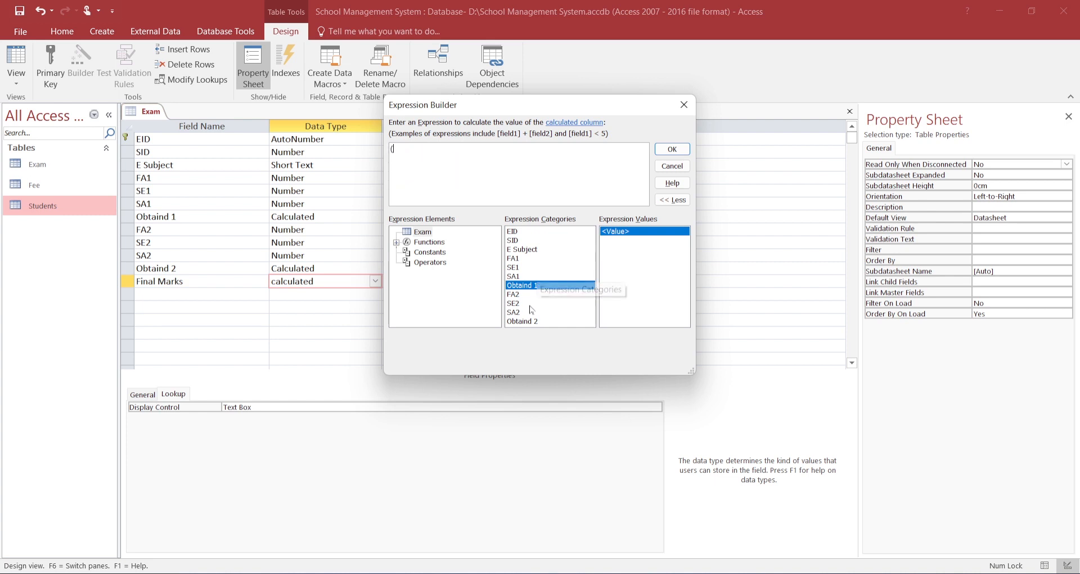
{"action": "double_click", "coordinate": [543, 285]}
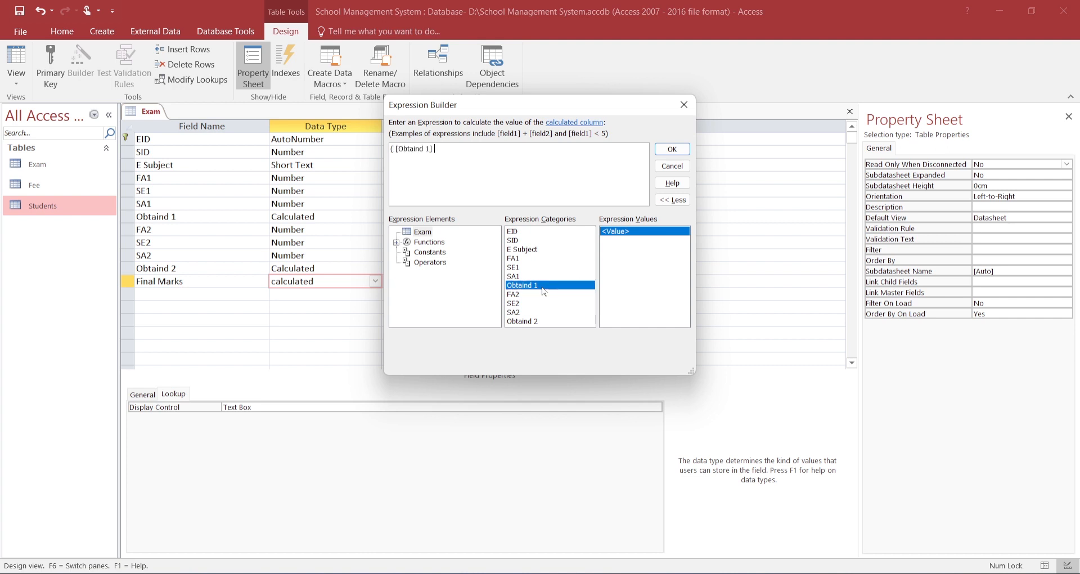
{"action": "type", "text": "+"}
{"action": "double_click", "coordinate": [531, 321]}
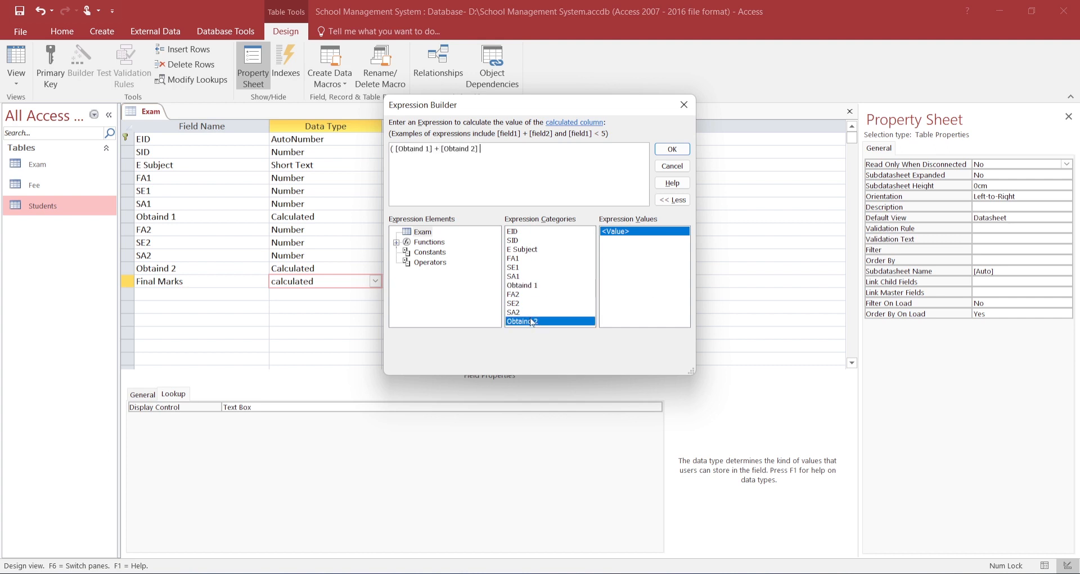
{"action": "type", "text": ")/2"}
{"action": "key", "text": "Return"}
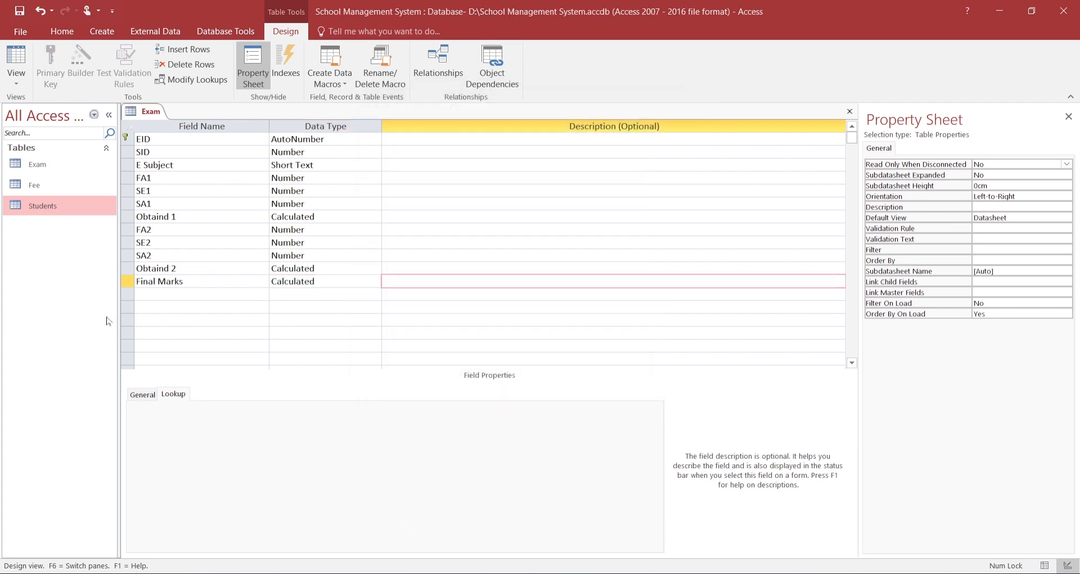
{"action": "left_click", "coordinate": [168, 217]}
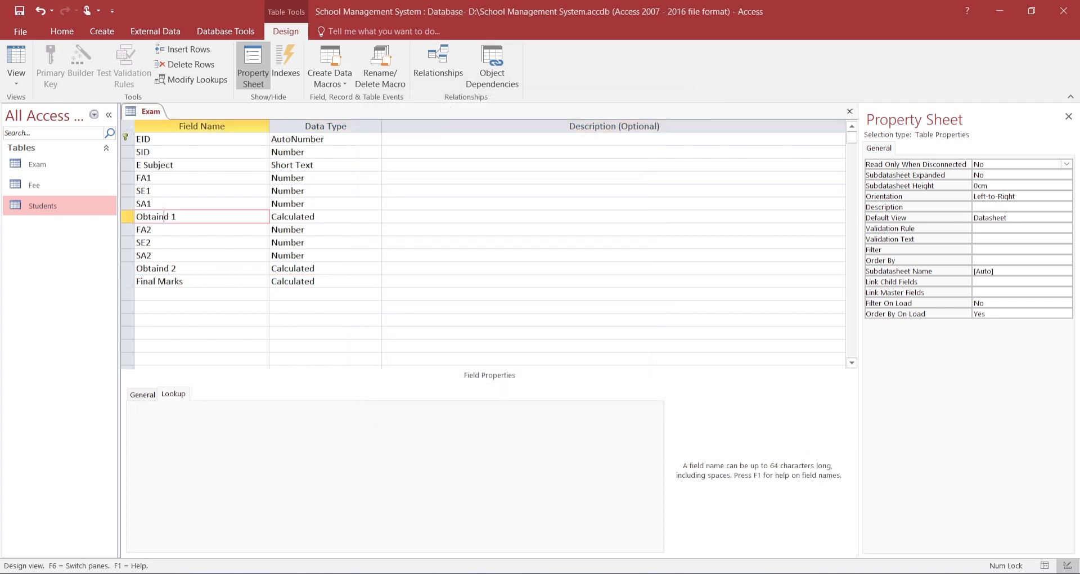
{"action": "left_click", "coordinate": [178, 268]}
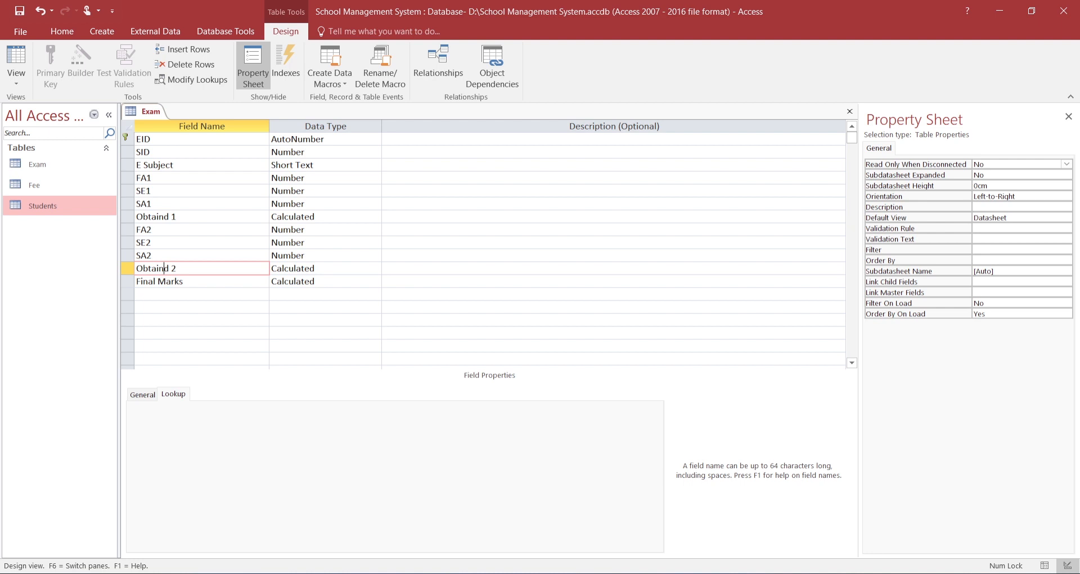
{"action": "left_click", "coordinate": [176, 216]}
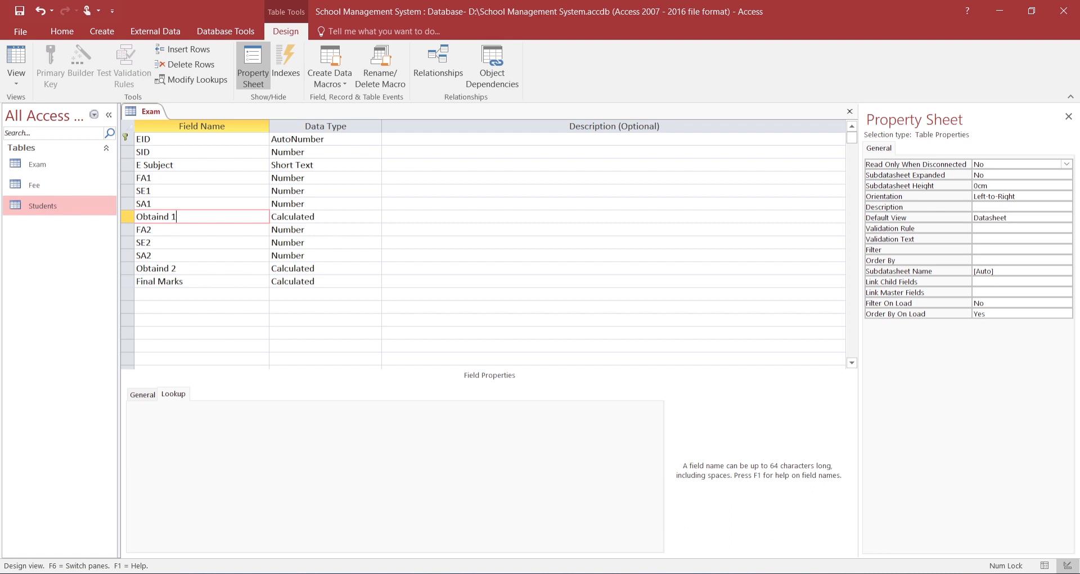
{"action": "left_click", "coordinate": [183, 282]}
{"action": "key", "text": "Tab"}
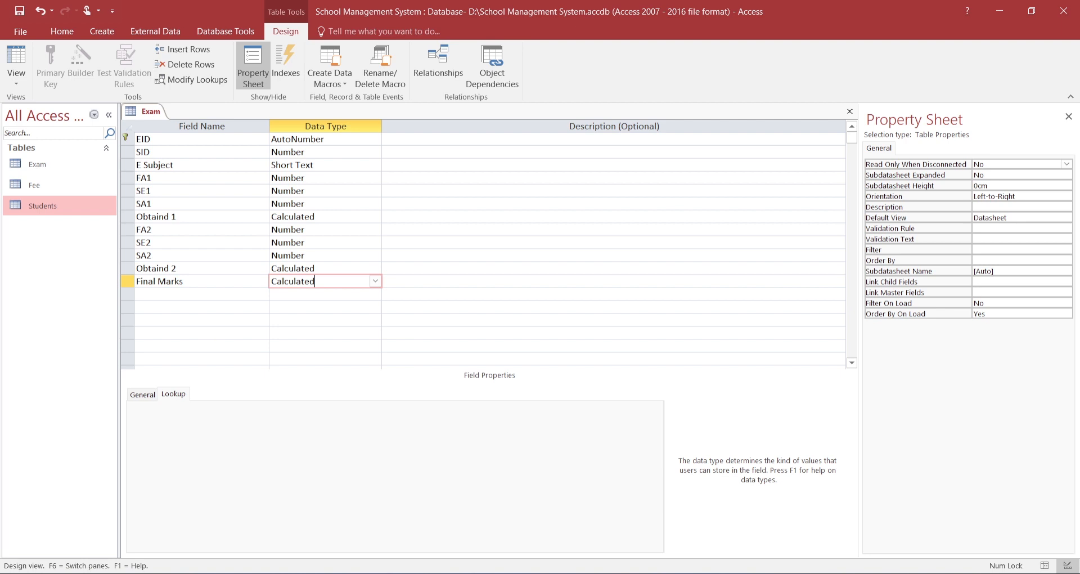
Close the Exam table.
{"action": "left_click", "coordinate": [850, 111]}
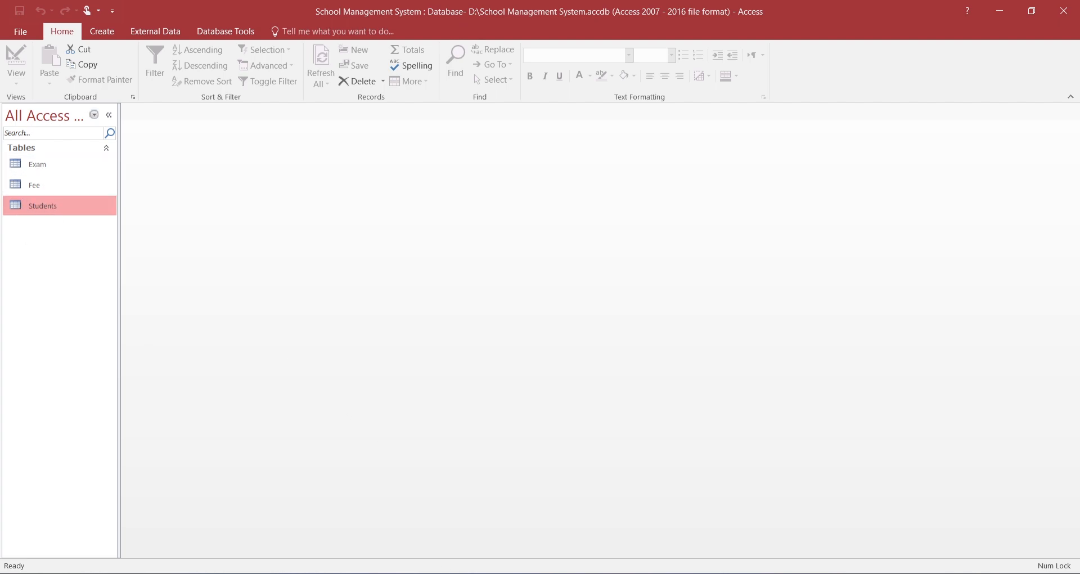
Switch to the Word document and review the module list, comparing Student, Exam and Fee Detail with the items from HR Detail to Salary Sleep.
{"action": "left_click", "coordinate": [438, 573]}
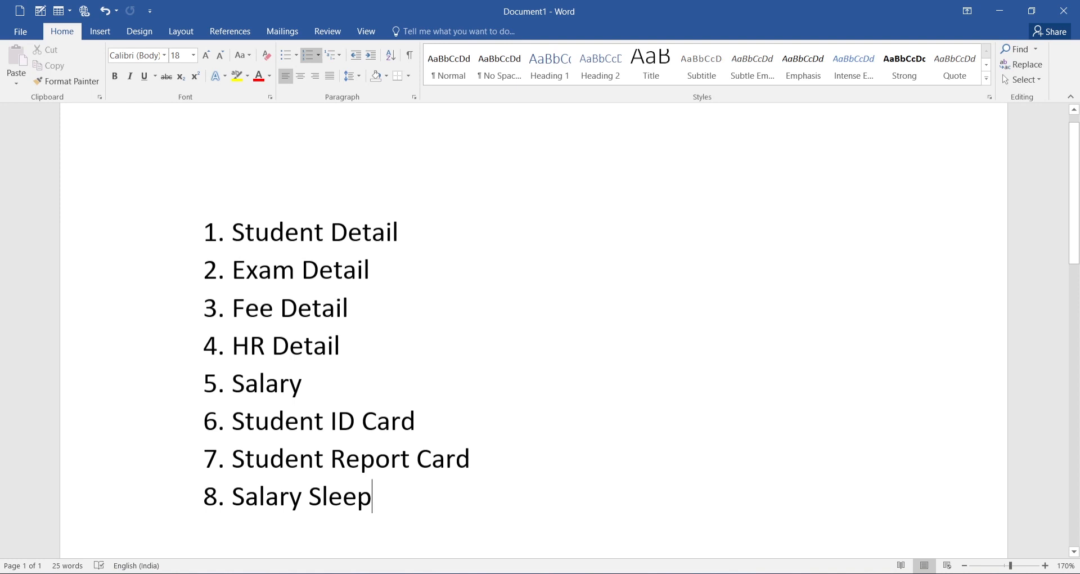
{"action": "left_click_drag", "start_coordinate": [385, 272], "coordinate": [234, 270]}
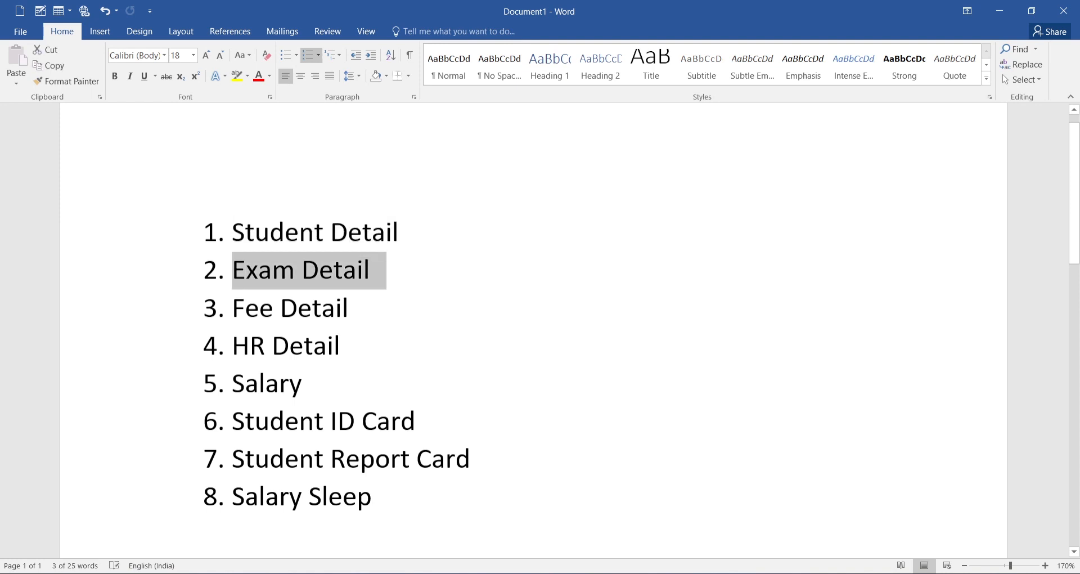
{"action": "left_click_drag", "start_coordinate": [350, 309], "coordinate": [388, 318]}
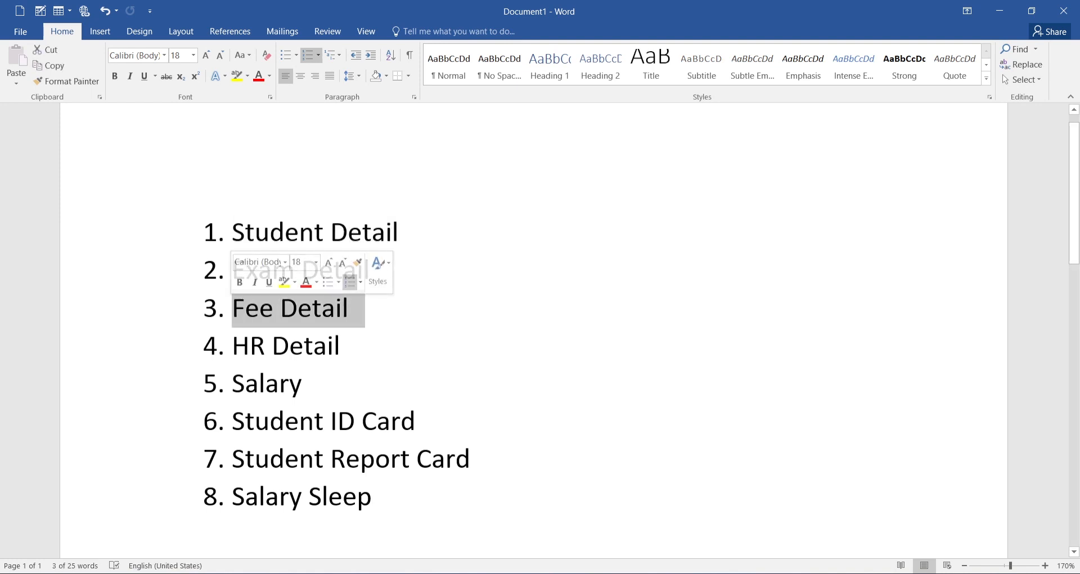
{"action": "left_click", "coordinate": [376, 317]}
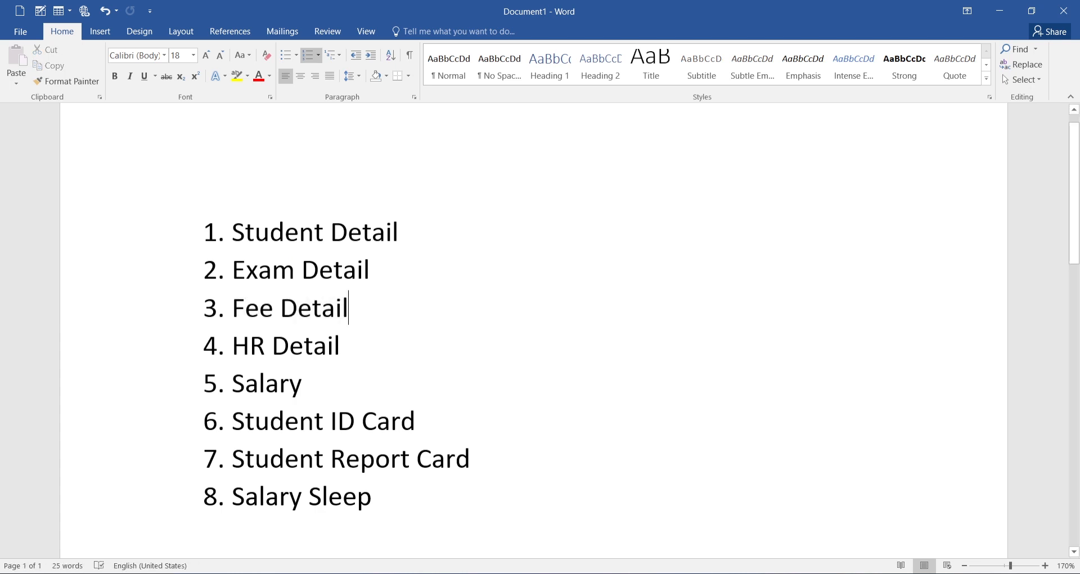
{"action": "left_click_drag", "start_coordinate": [376, 316], "coordinate": [235, 233]}
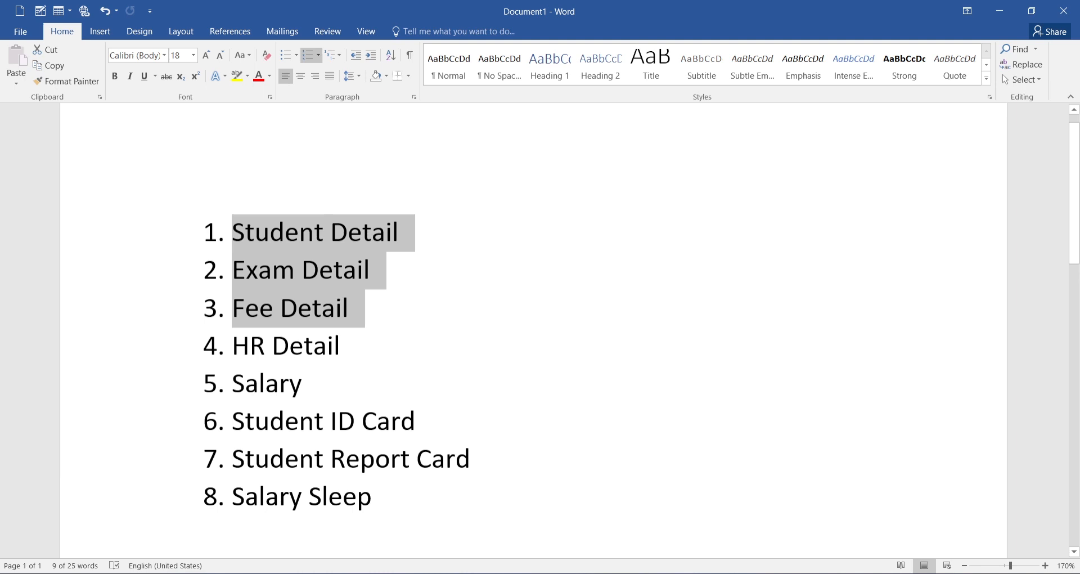
{"action": "left_click_drag", "start_coordinate": [233, 346], "coordinate": [387, 498]}
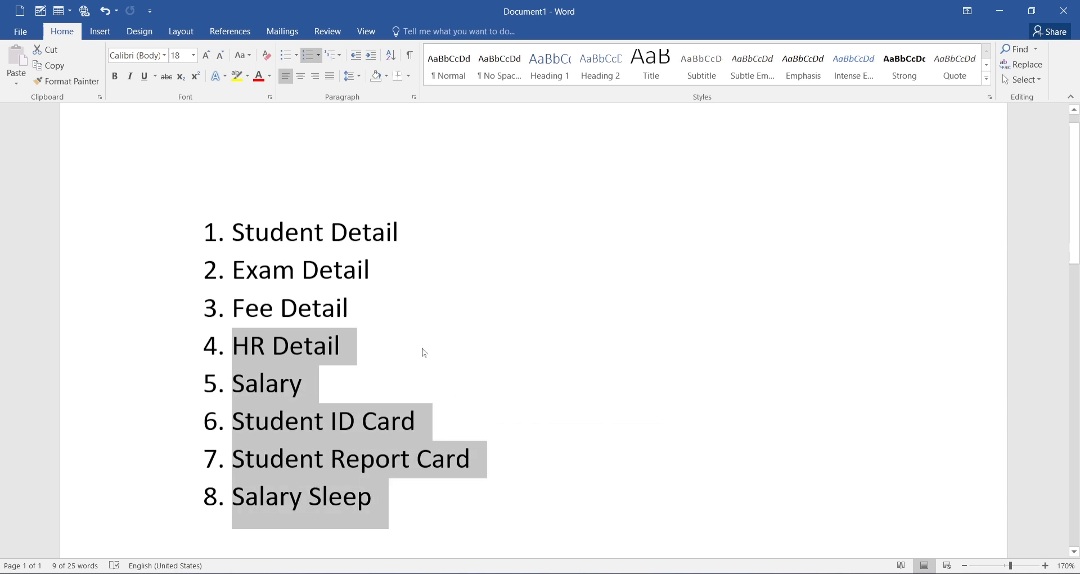
{"action": "left_click_drag", "start_coordinate": [350, 310], "coordinate": [232, 232]}
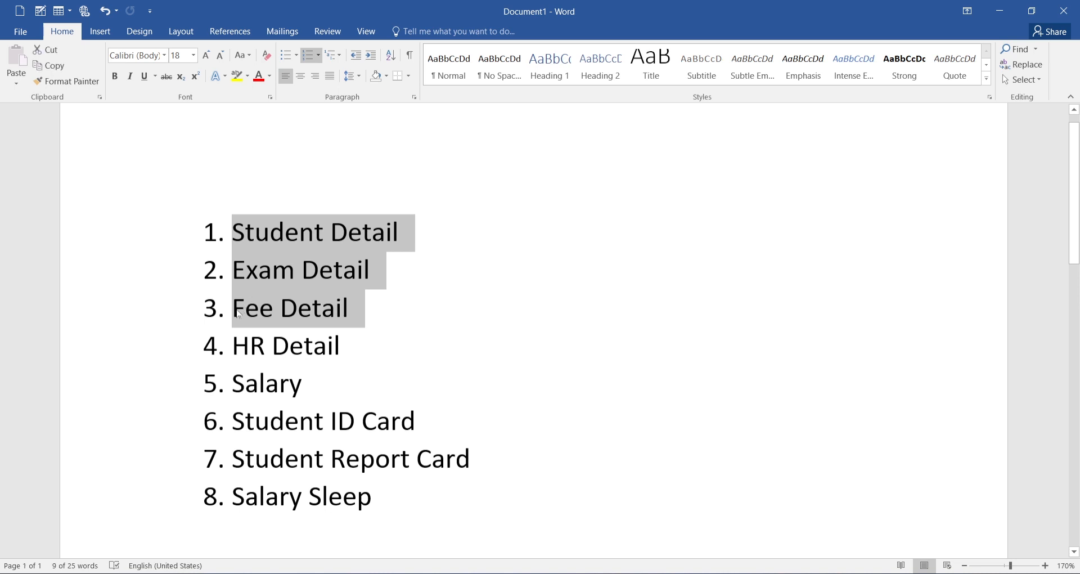
{"action": "left_click_drag", "start_coordinate": [233, 347], "coordinate": [233, 531]}
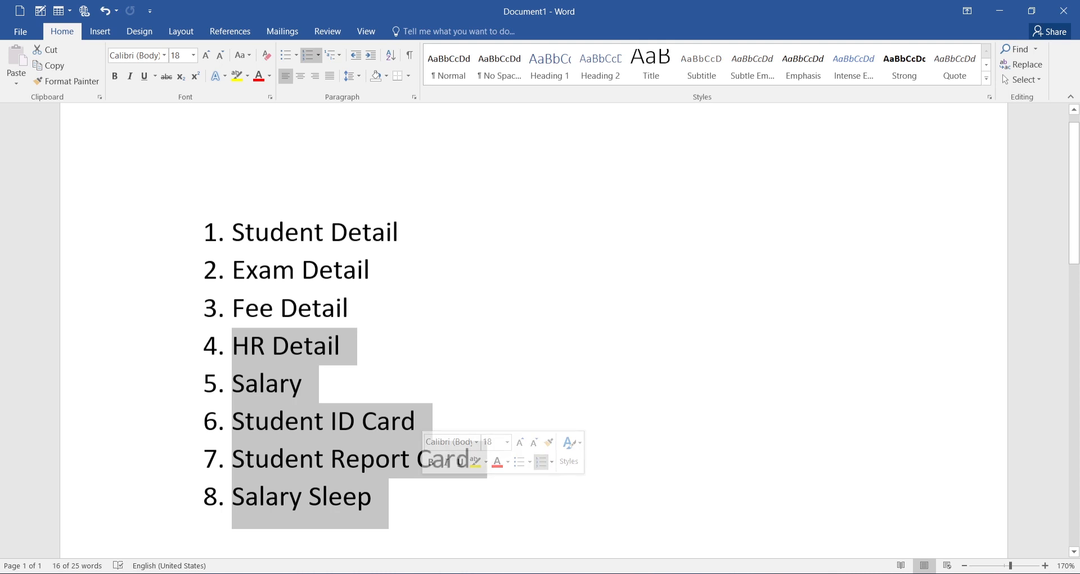
Add a ninth item, "Security setup Login System", to the numbered list below Salary Sleep.
{"action": "left_click", "coordinate": [374, 497]}
{"action": "key", "text": "Return"}
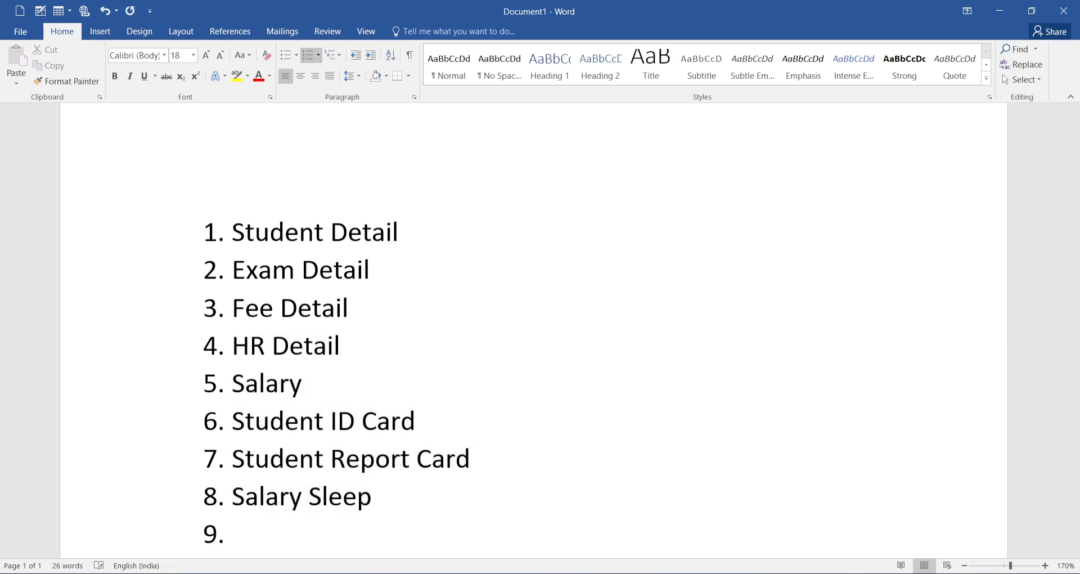
{"action": "scroll", "coordinate": [535, 332], "scroll_direction": "down", "scroll_amount": 3}
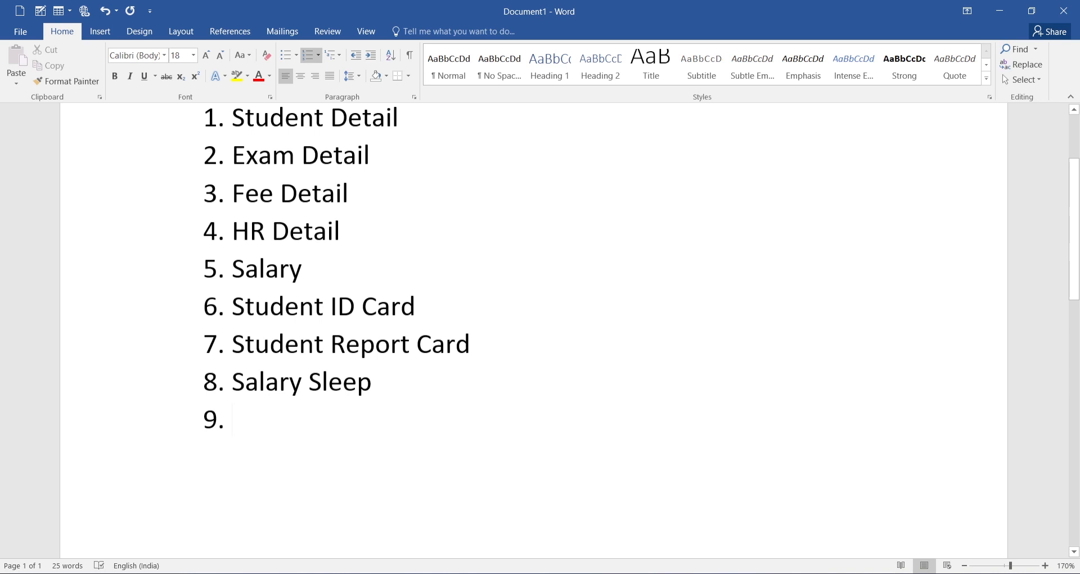
{"action": "scroll", "coordinate": [535, 332], "scroll_direction": "up", "scroll_amount": 2}
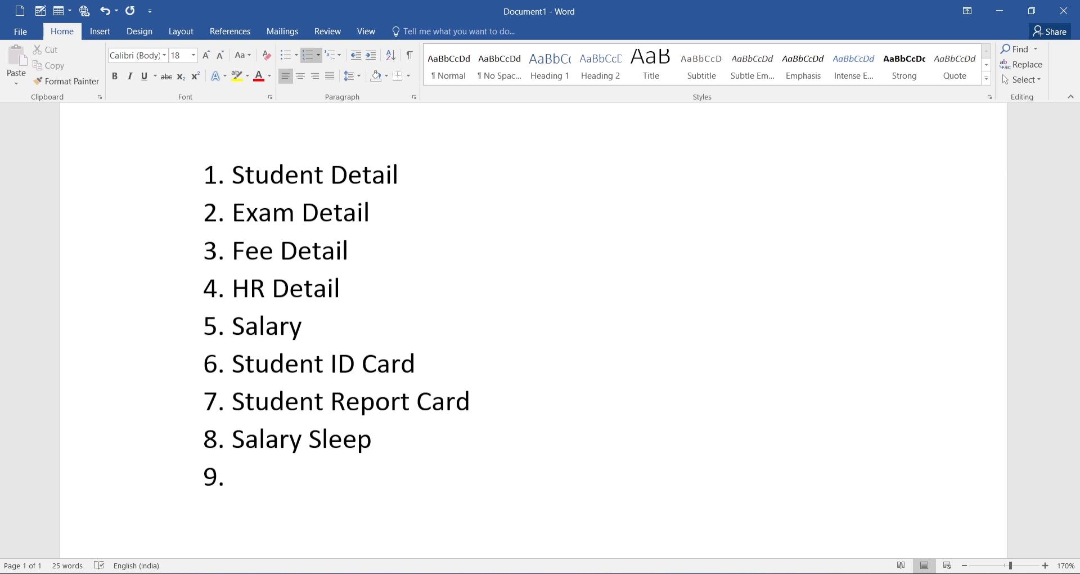
{"action": "type", "text": "Security "}
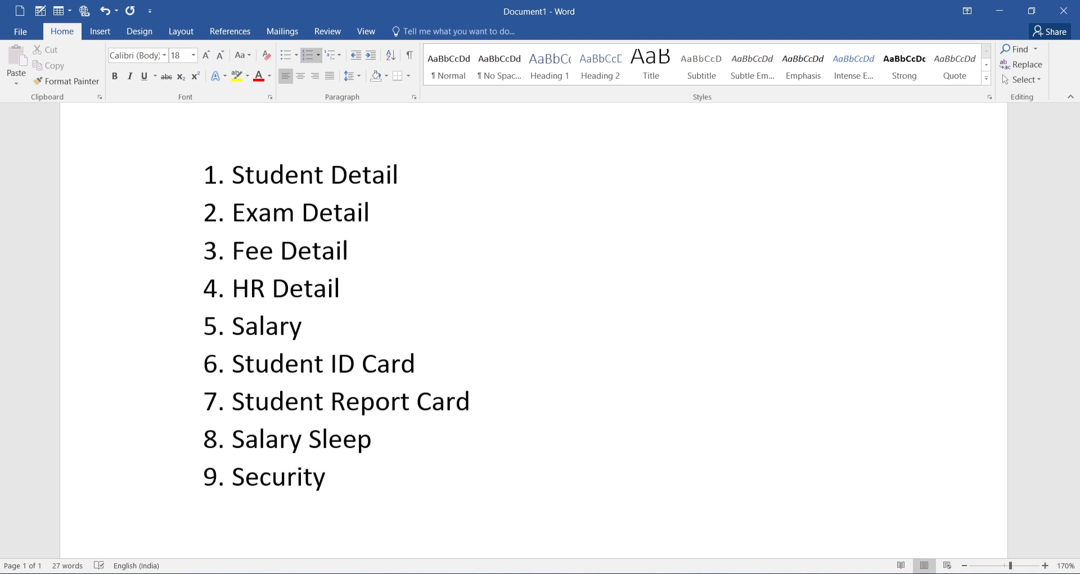
{"action": "type", "text": "setup"}
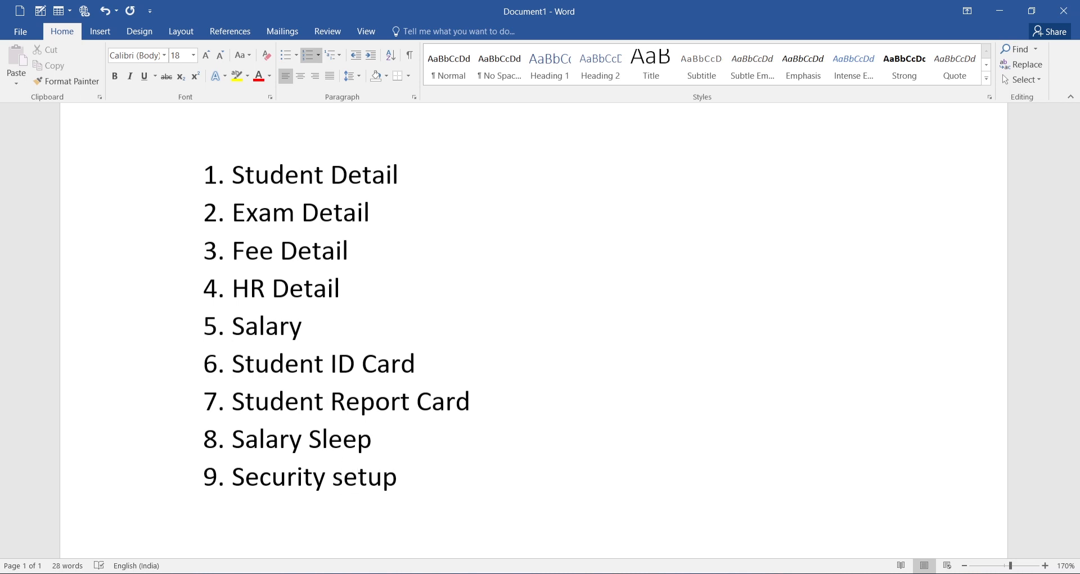
{"action": "type", "text": " Login Su"}
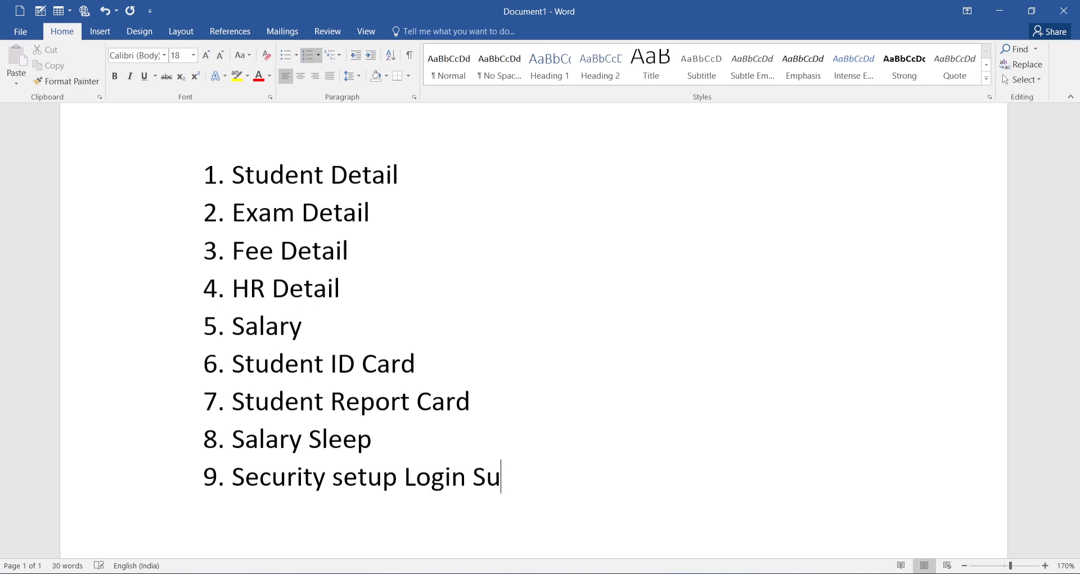
{"action": "key", "text": "BackSpace"}
{"action": "type", "text": "ystem"}
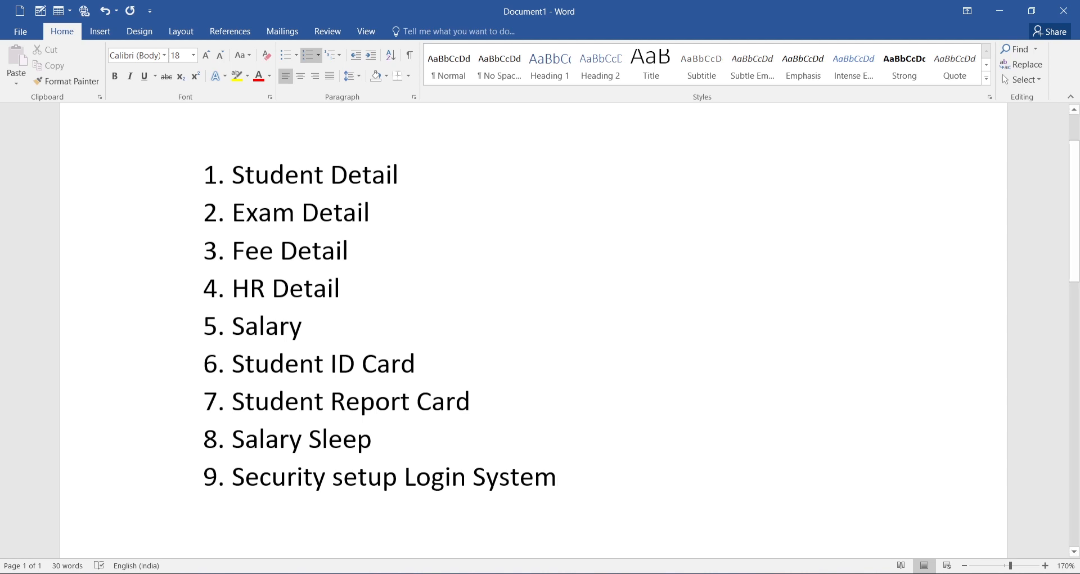
Switch back to the Access database and view the Students table's datasheet, closing it again.
{"action": "left_click", "coordinate": [349, 251]}
{"action": "left_click_drag", "start_coordinate": [232, 175], "coordinate": [352, 251]}
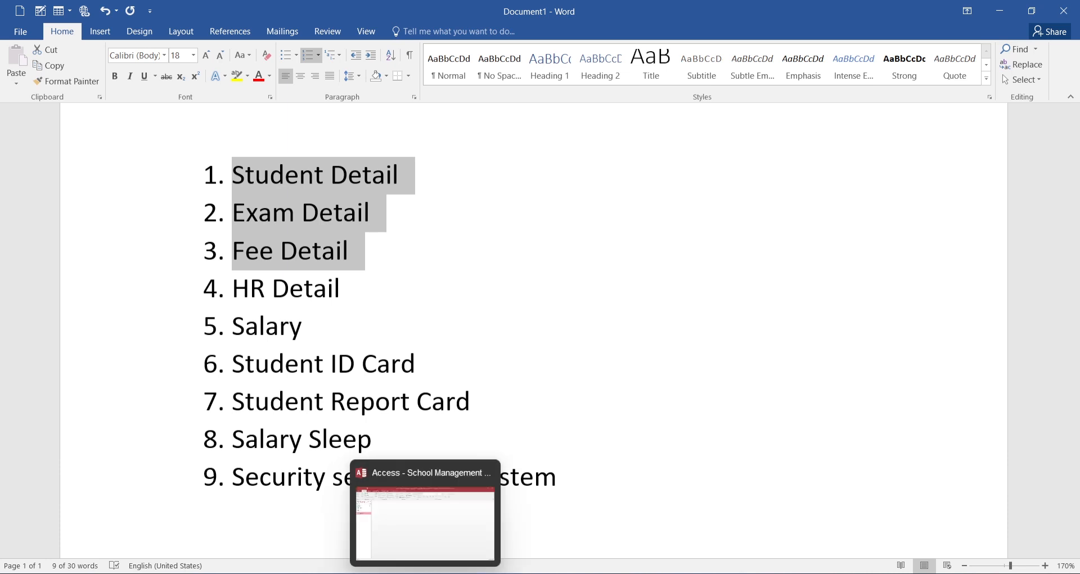
{"action": "left_click", "coordinate": [429, 448]}
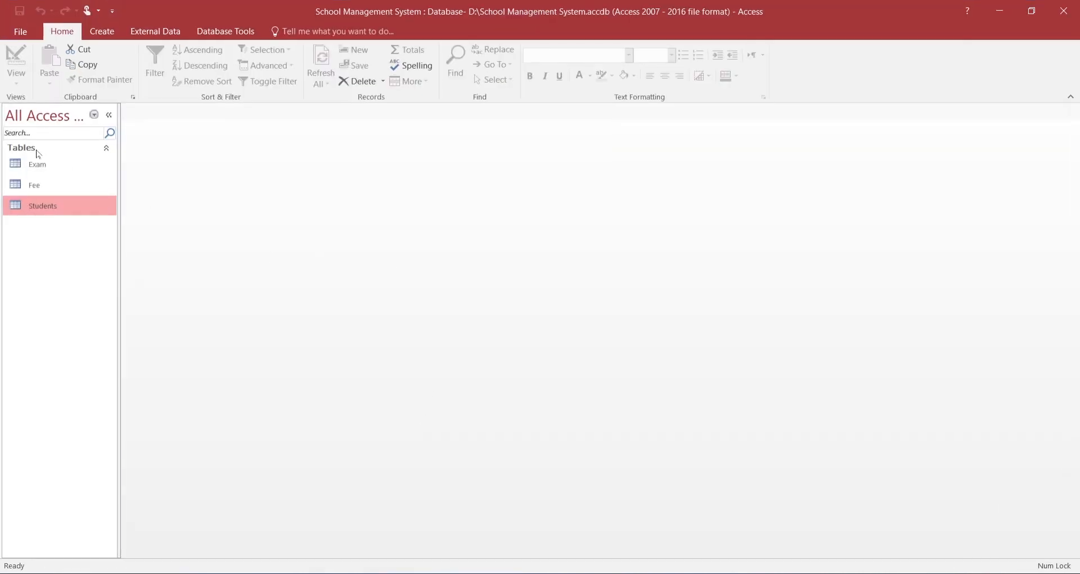
{"action": "left_click_drag", "start_coordinate": [44, 171], "coordinate": [21, 171]}
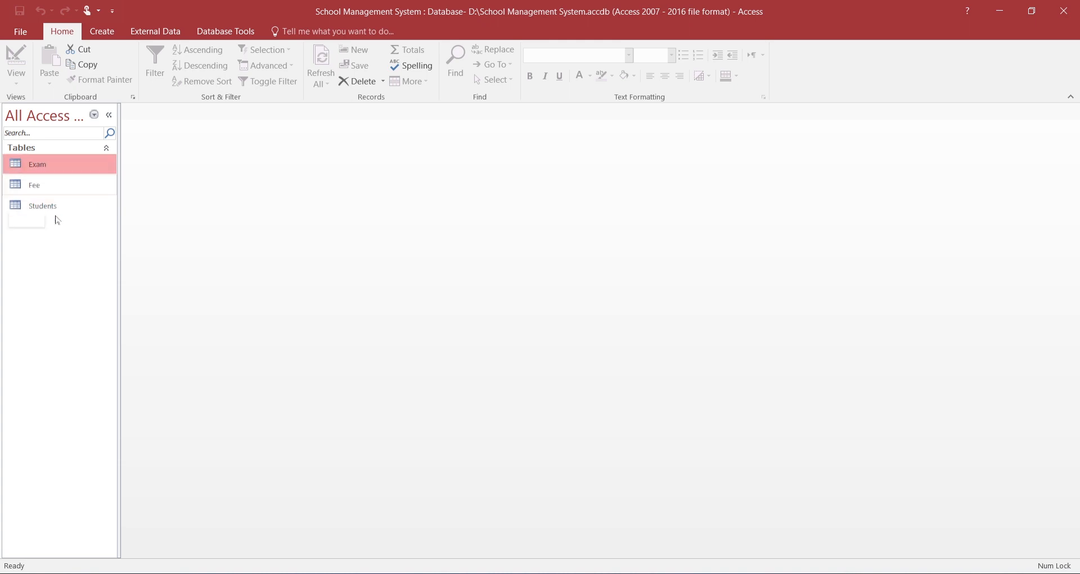
{"action": "double_click", "coordinate": [52, 208]}
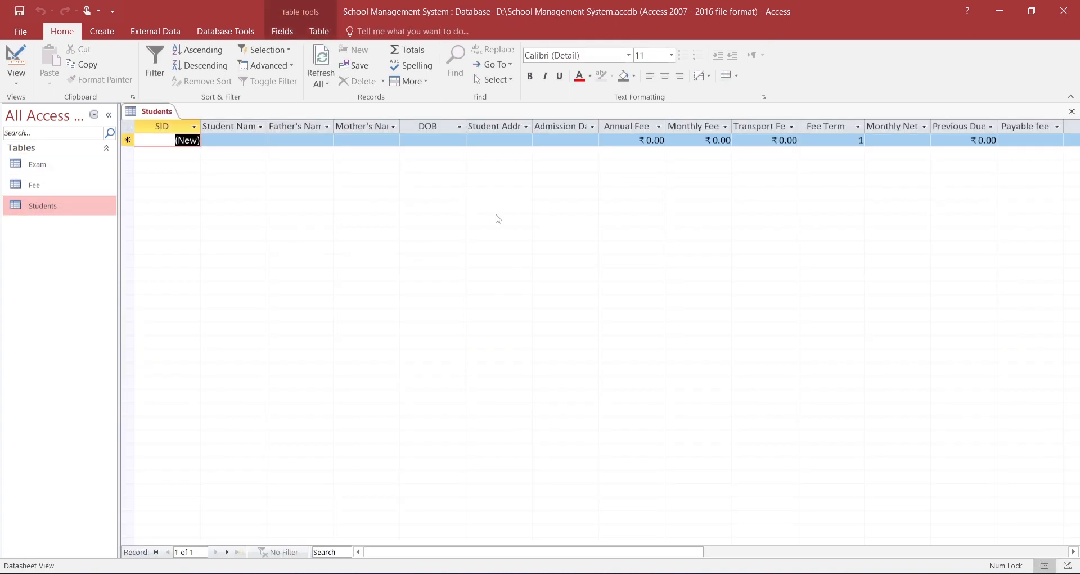
{"action": "left_click", "coordinate": [1071, 112]}
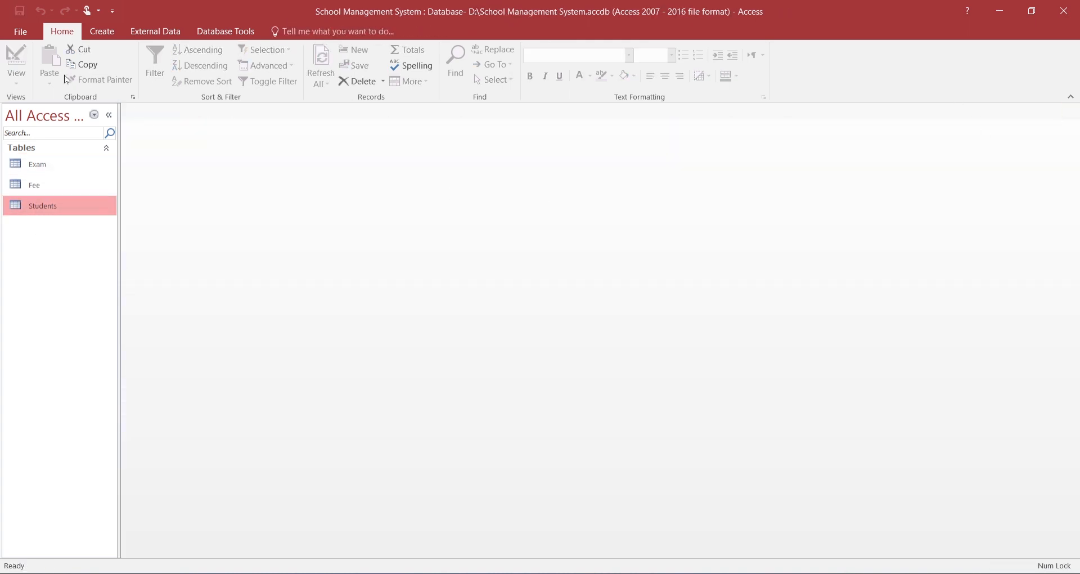
Start the Form Wizard for the Students table, include all of its fields, and continue to the layout choice.
{"action": "left_click", "coordinate": [106, 33]}
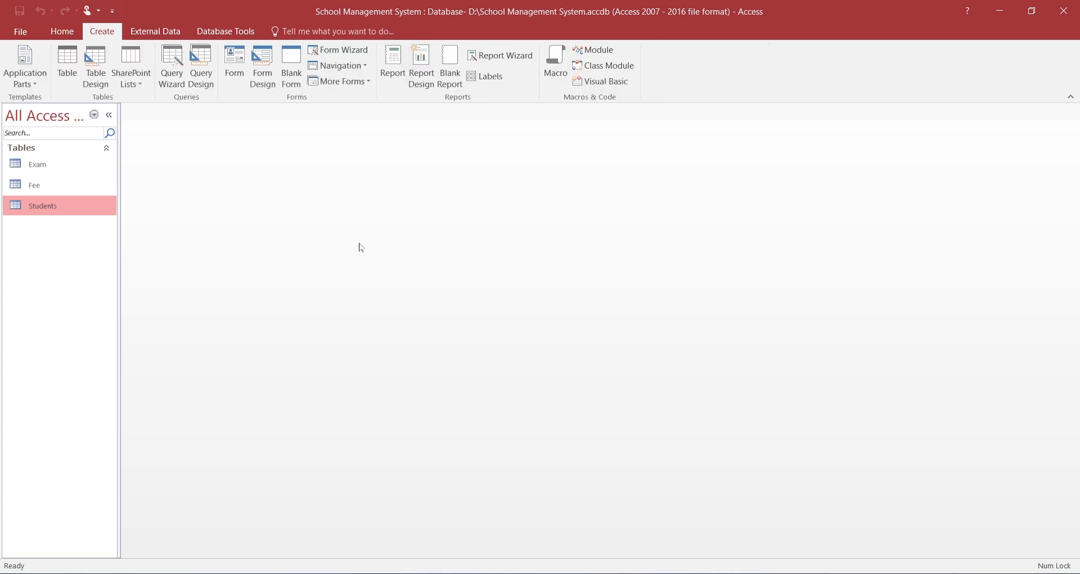
{"action": "left_click", "coordinate": [337, 51]}
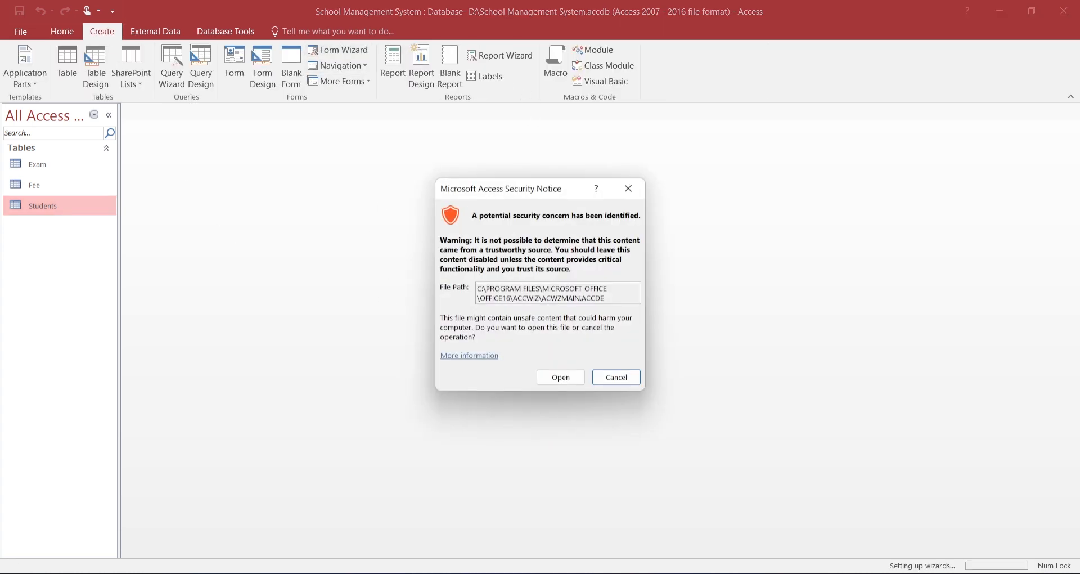
{"action": "left_click", "coordinate": [561, 376]}
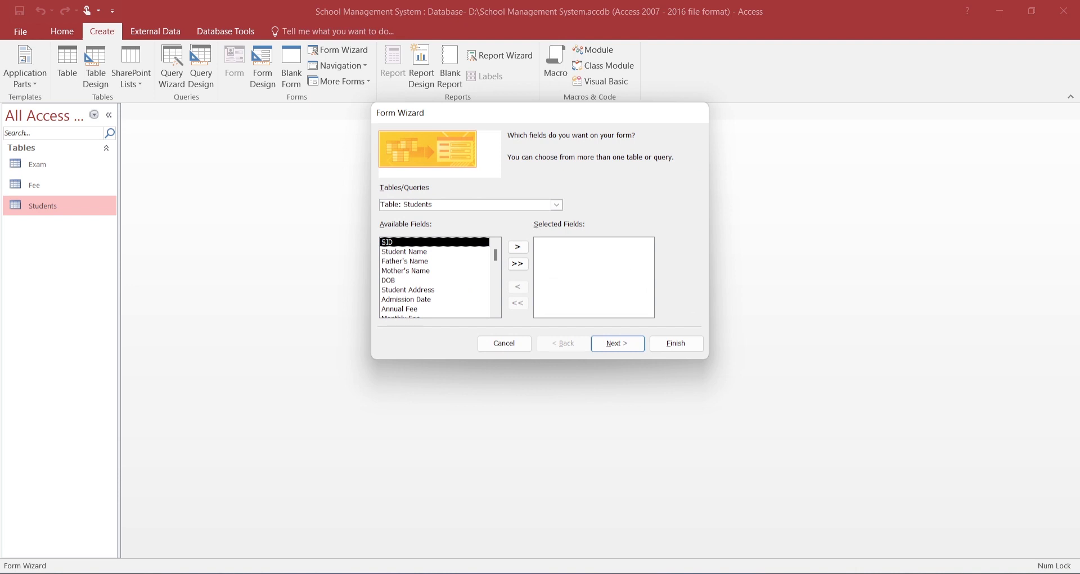
{"action": "scroll", "coordinate": [441, 262], "scroll_direction": "down", "scroll_amount": 3}
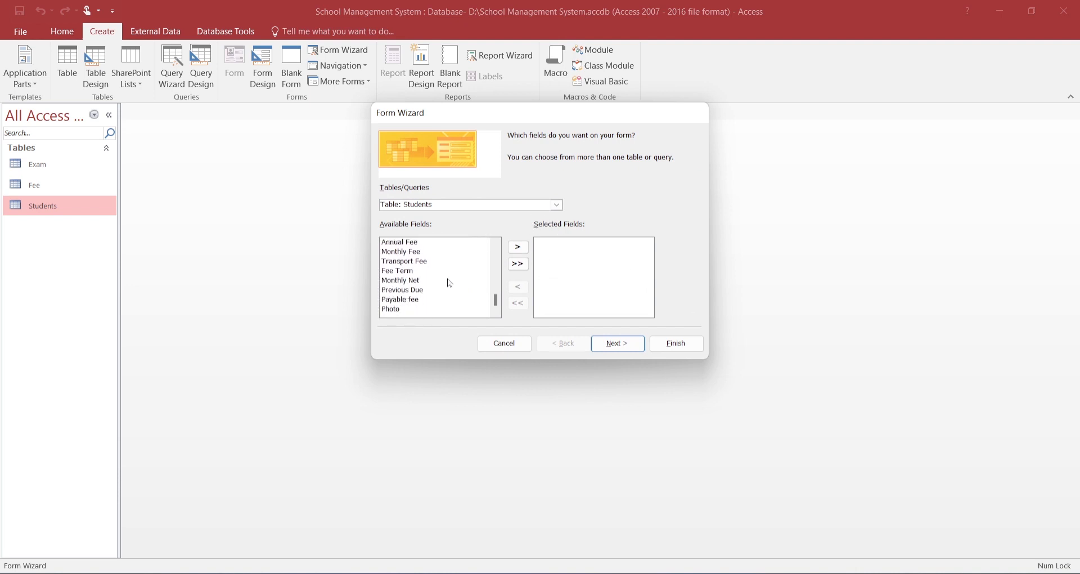
{"action": "left_click", "coordinate": [518, 265]}
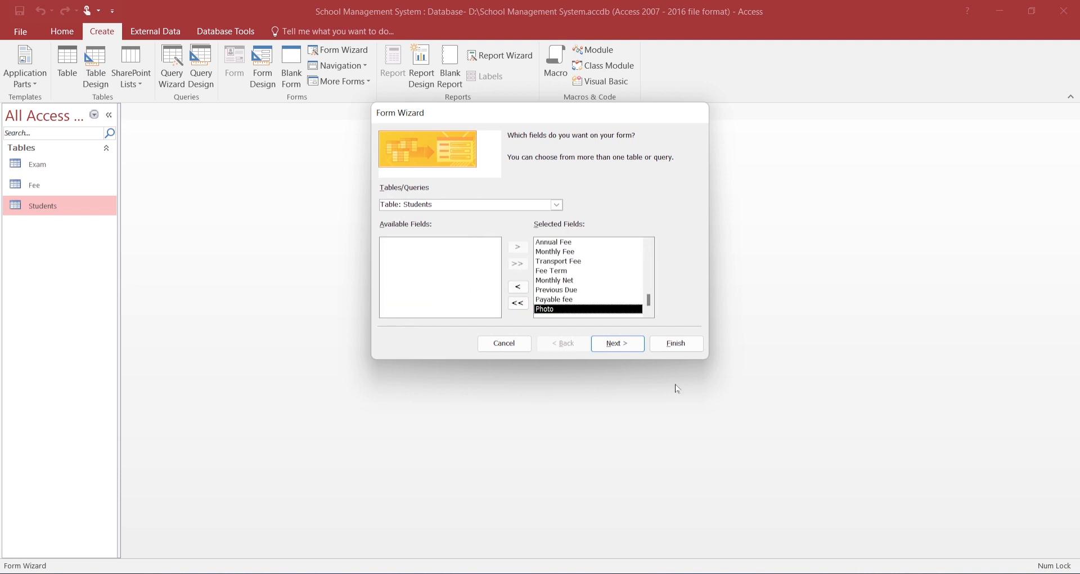
{"action": "left_click", "coordinate": [613, 343]}
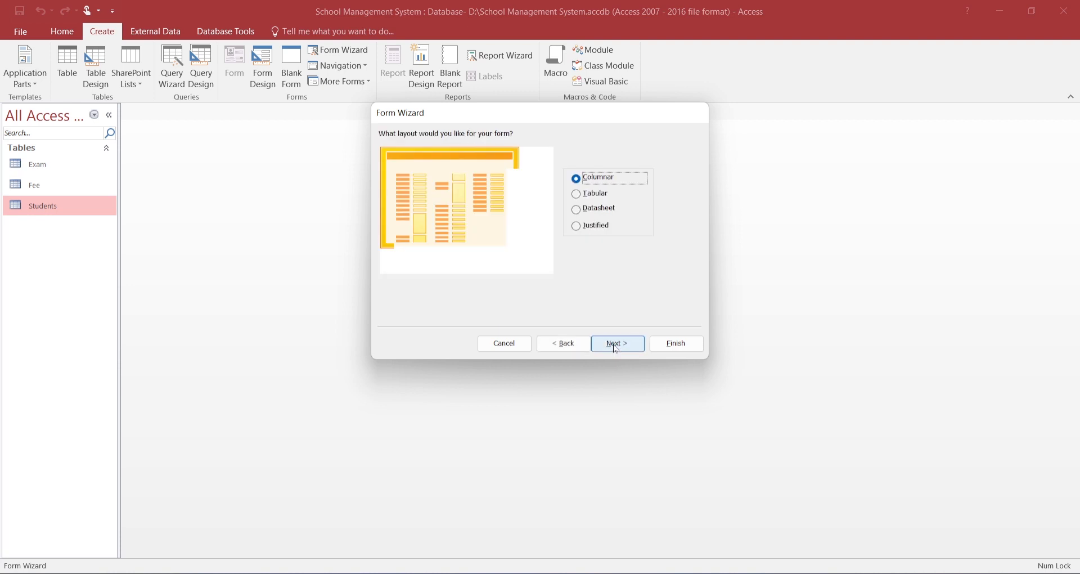
Complete the Students form wizard with the Columnar layout and open the form for design modification.
{"action": "left_click", "coordinate": [617, 346]}
{"action": "left_click", "coordinate": [519, 270]}
{"action": "left_click", "coordinate": [673, 342]}
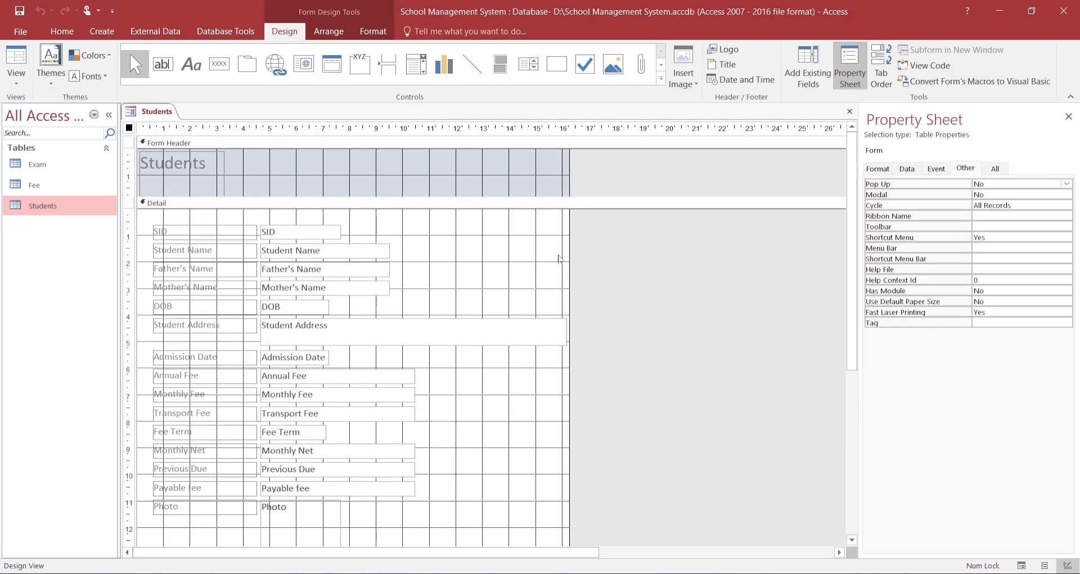
Widen the form to about 25 cm and delete the Students title label from the form header.
{"action": "left_click_drag", "start_coordinate": [569, 239], "coordinate": [796, 238]}
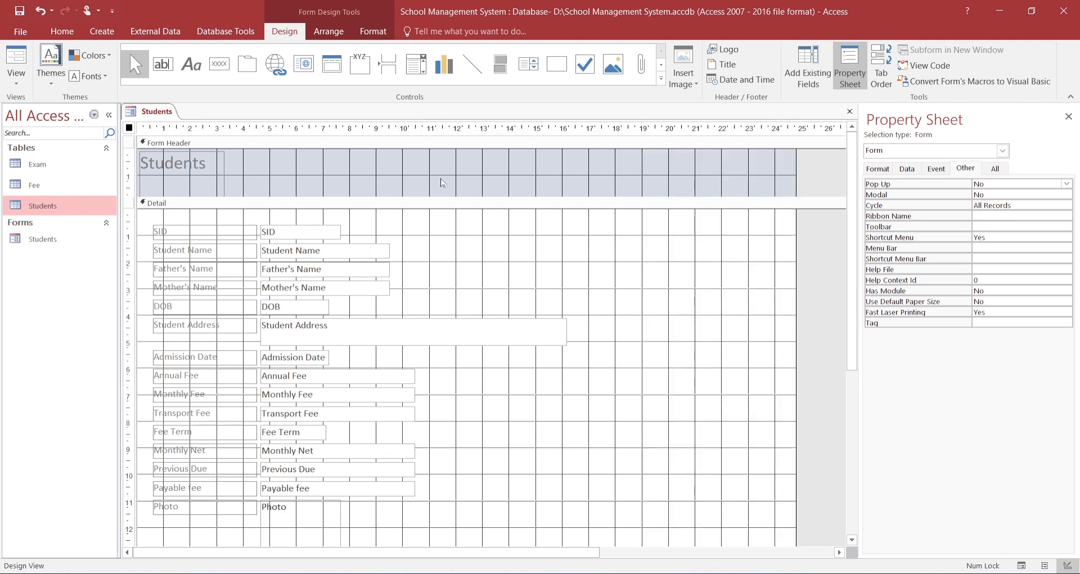
{"action": "left_click", "coordinate": [443, 183]}
{"action": "left_click", "coordinate": [177, 175]}
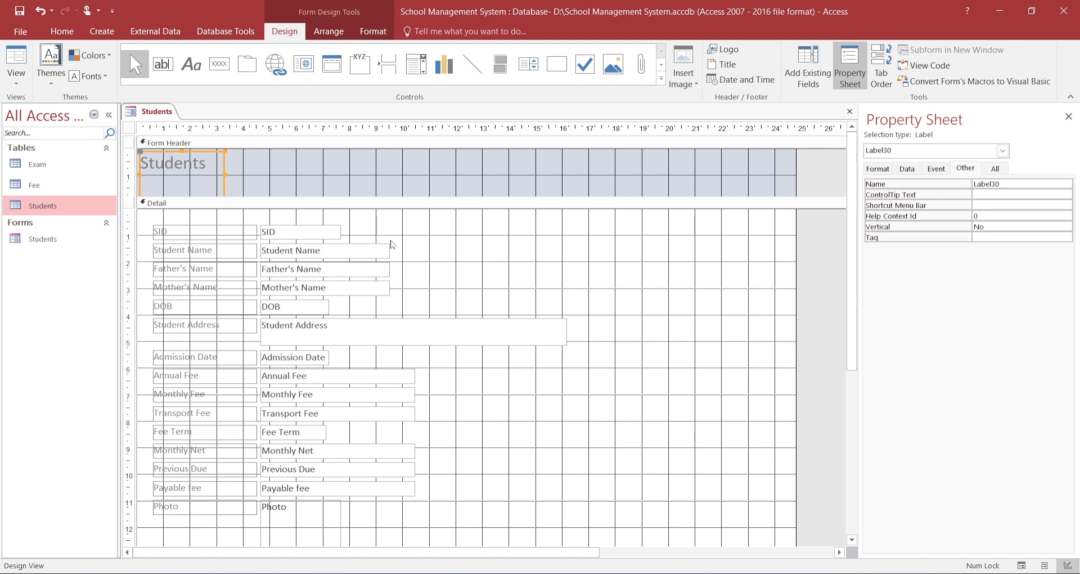
{"action": "key", "text": "Delete"}
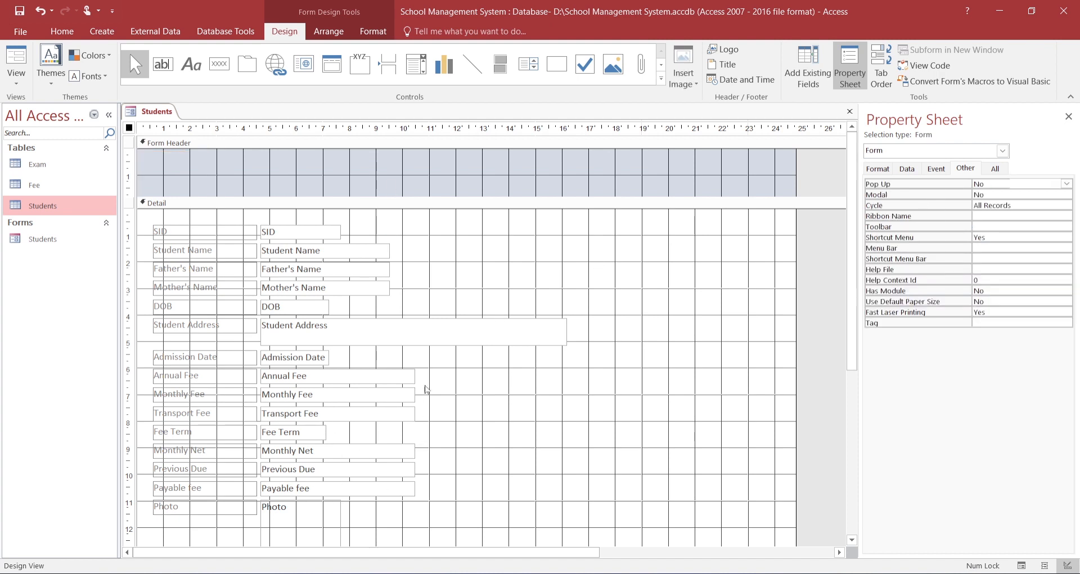
Move the controls from Monthly Fee through Photo into a separate column to the right of the other fields.
{"action": "left_click_drag", "start_coordinate": [441, 393], "coordinate": [187, 494]}
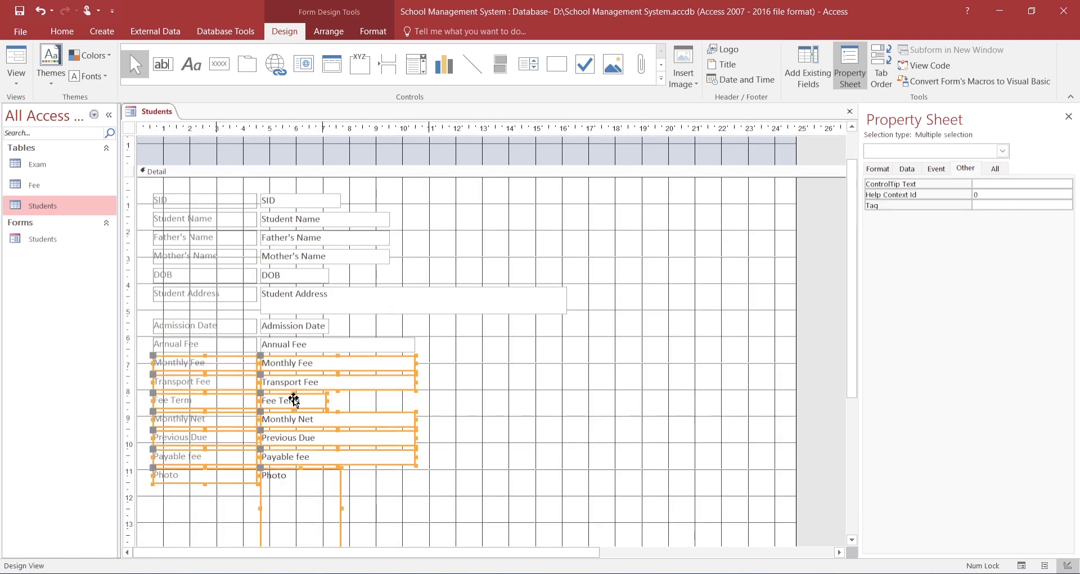
{"action": "left_click_drag", "start_coordinate": [285, 497], "coordinate": [654, 483]}
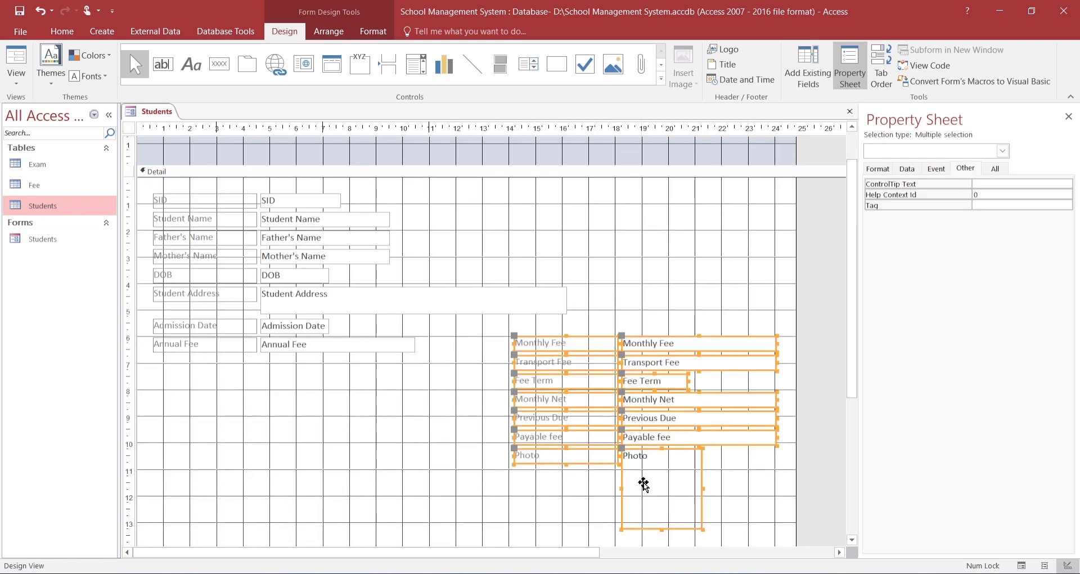
Narrow the Student Address box to match Annual Fee's width and arrange the SID through Annual Fee controls in a stacked layout.
{"action": "left_click_drag", "start_coordinate": [187, 389], "coordinate": [379, 346]}
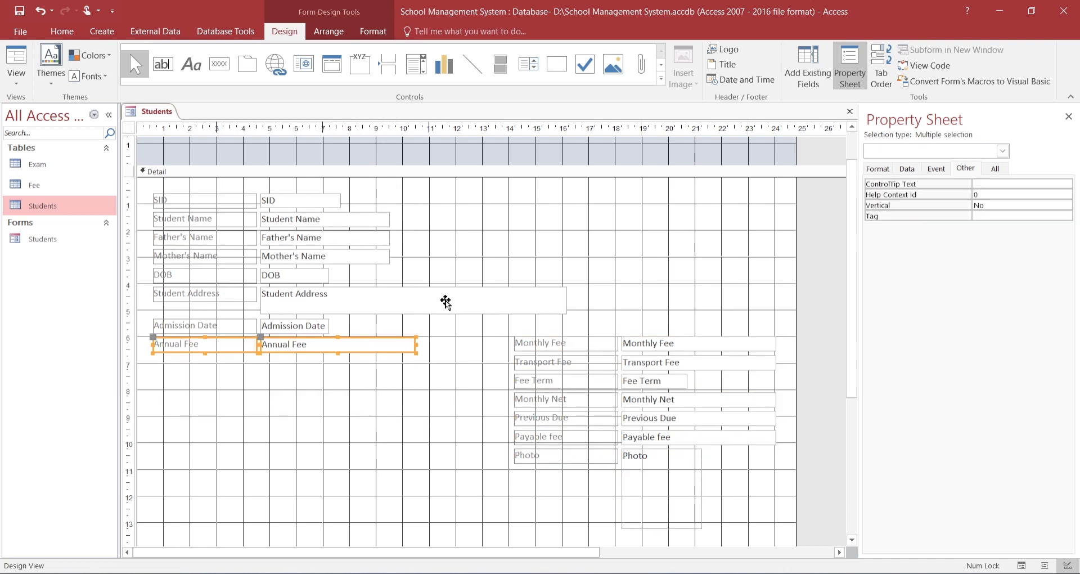
{"action": "left_click", "coordinate": [446, 302]}
{"action": "left_click_drag", "start_coordinate": [566, 298], "coordinate": [415, 299]}
{"action": "left_click_drag", "start_coordinate": [152, 129], "coordinate": [439, 129]}
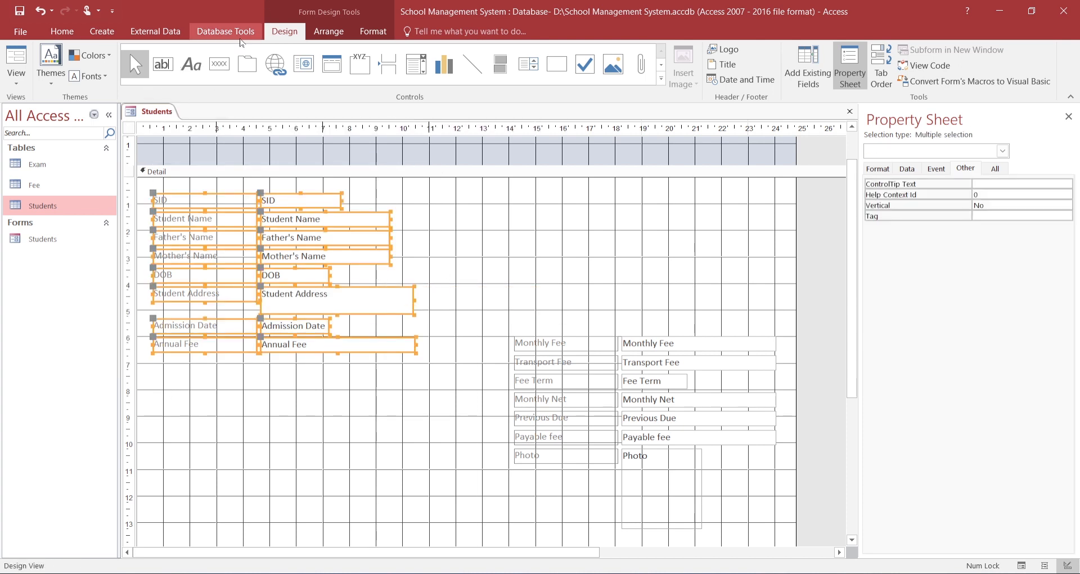
{"action": "left_click", "coordinate": [328, 31]}
{"action": "left_click", "coordinate": [58, 59]}
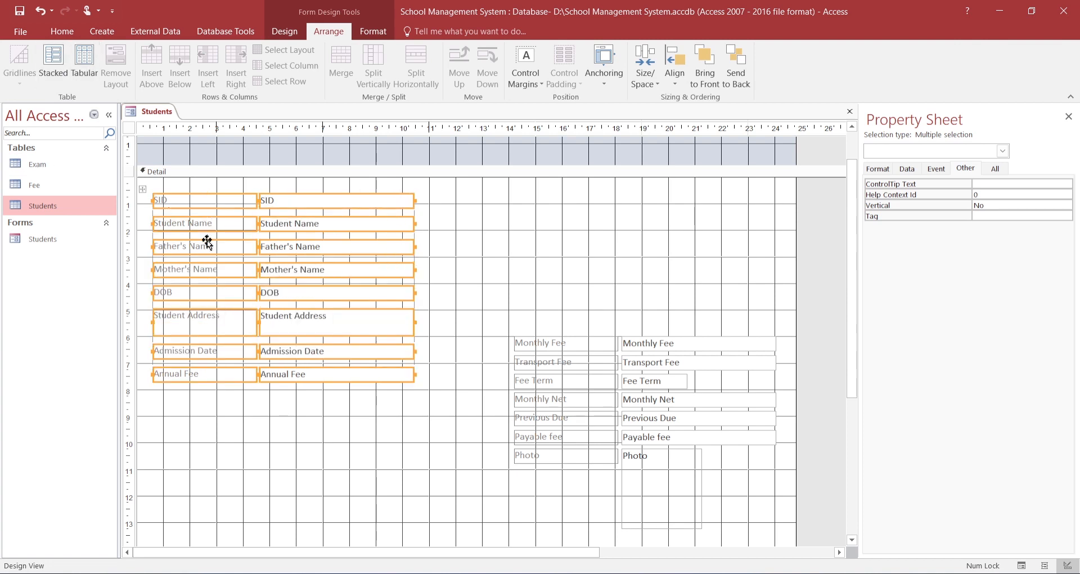
Move the Monthly Fee through Photo controls up to the same height as the SID field.
{"action": "left_click_drag", "start_coordinate": [494, 321], "coordinate": [767, 509]}
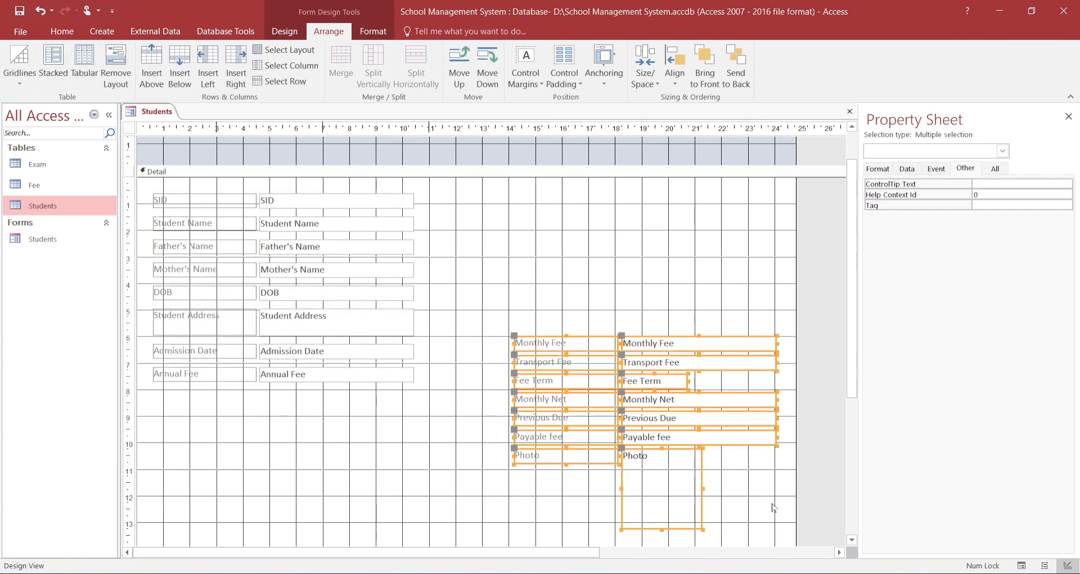
{"action": "left_click_drag", "start_coordinate": [562, 343], "coordinate": [515, 206]}
{"action": "left_click", "coordinate": [537, 421]}
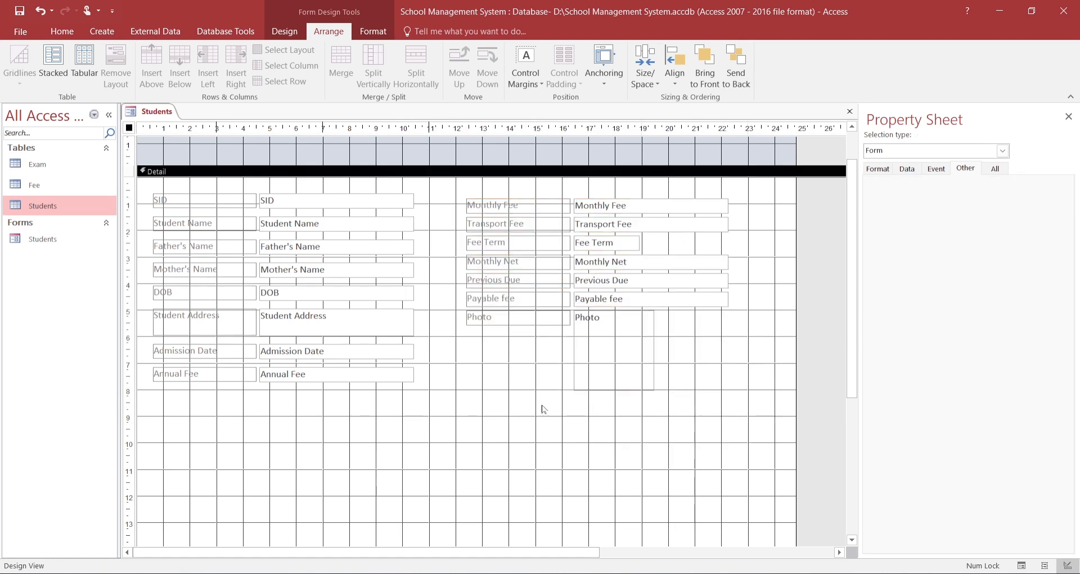
Move Photo below the fields and attach the Monthly Fee through Payable fee controls to the stacked layout beside SID through Student Address.
{"action": "left_click_drag", "start_coordinate": [488, 352], "coordinate": [705, 318]}
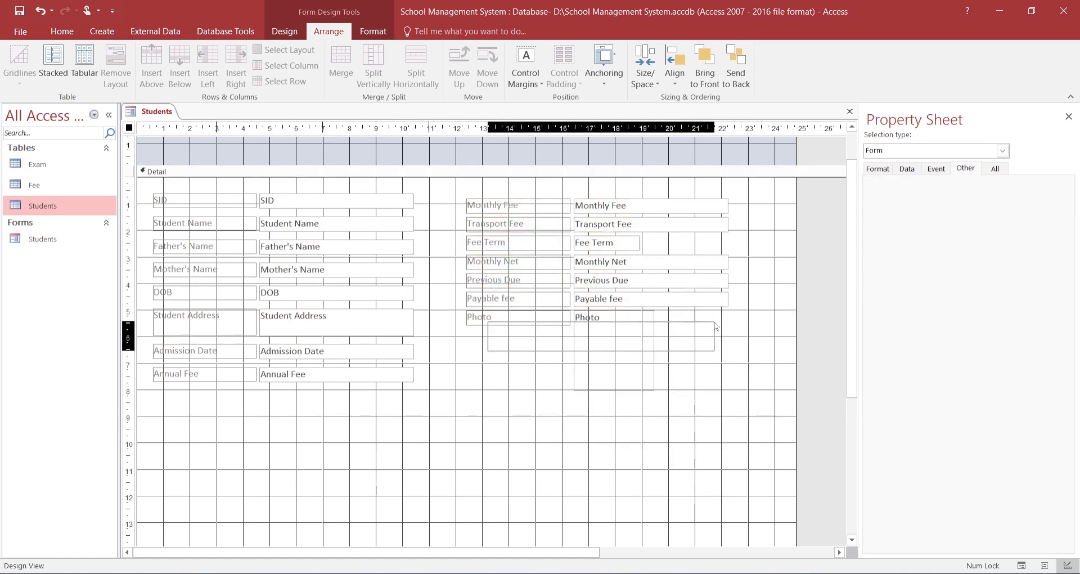
{"action": "left_click_drag", "start_coordinate": [622, 342], "coordinate": [640, 453]}
{"action": "left_click_drag", "start_coordinate": [507, 327], "coordinate": [733, 205]}
{"action": "left_click_drag", "start_coordinate": [496, 209], "coordinate": [412, 201]}
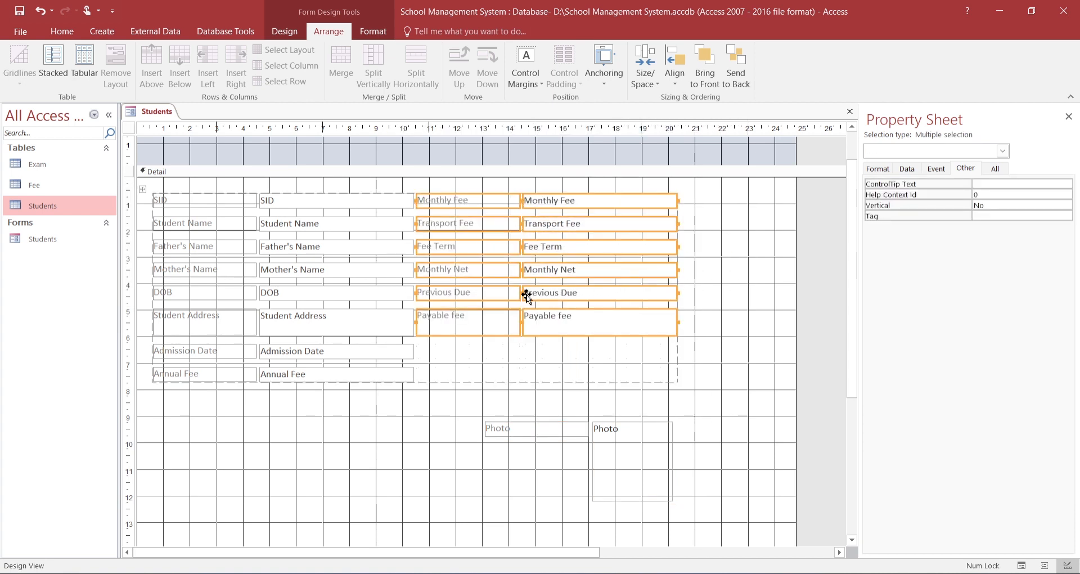
Place the Photo attachment to the right of the Monthly Fee column and enlarge it to about 4 by 5 cm.
{"action": "left_click", "coordinate": [494, 453]}
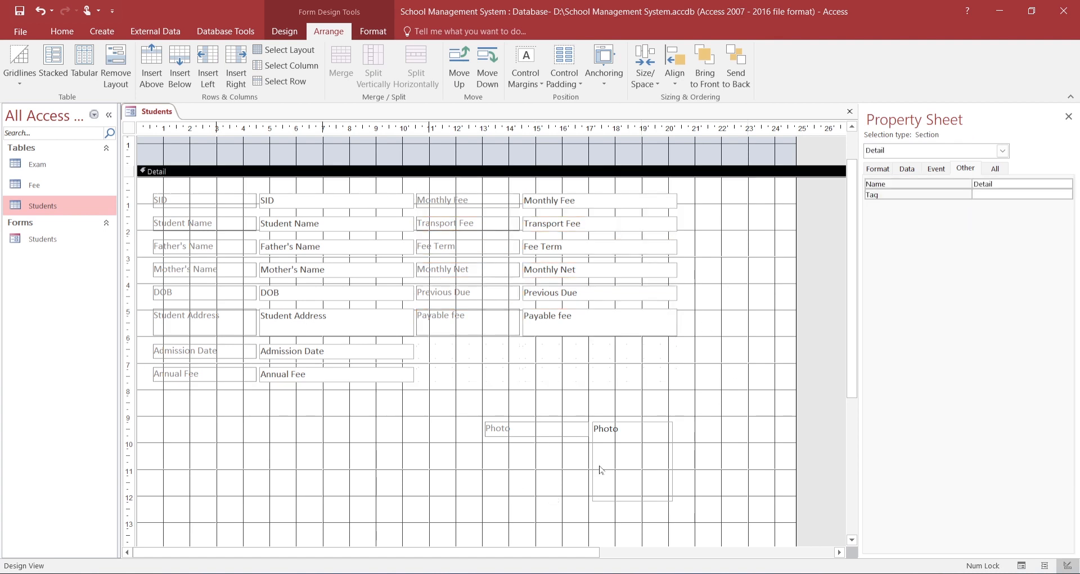
{"action": "left_click", "coordinate": [543, 435]}
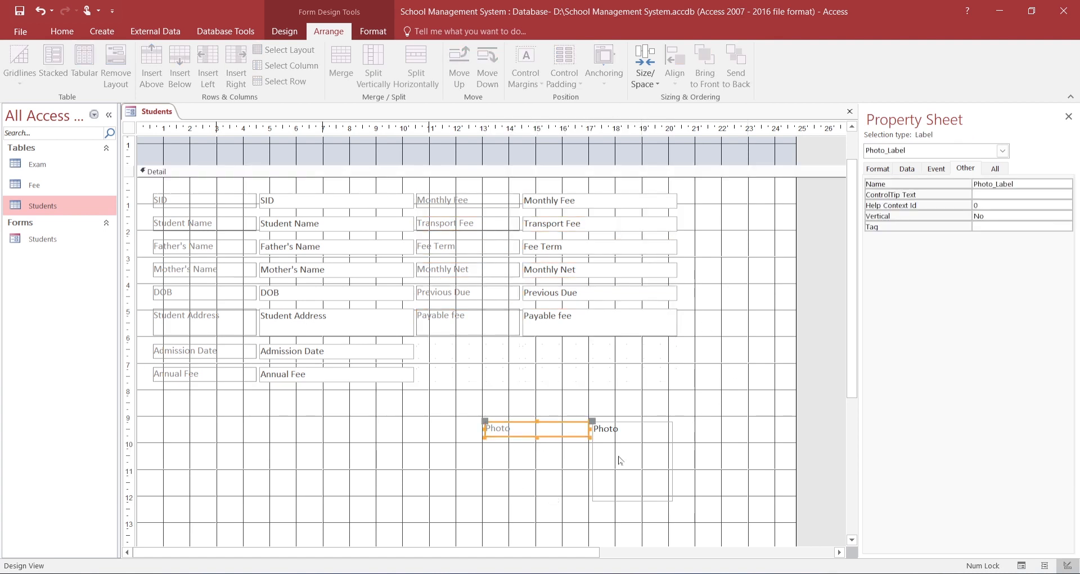
{"action": "left_click_drag", "start_coordinate": [620, 460], "coordinate": [729, 224]}
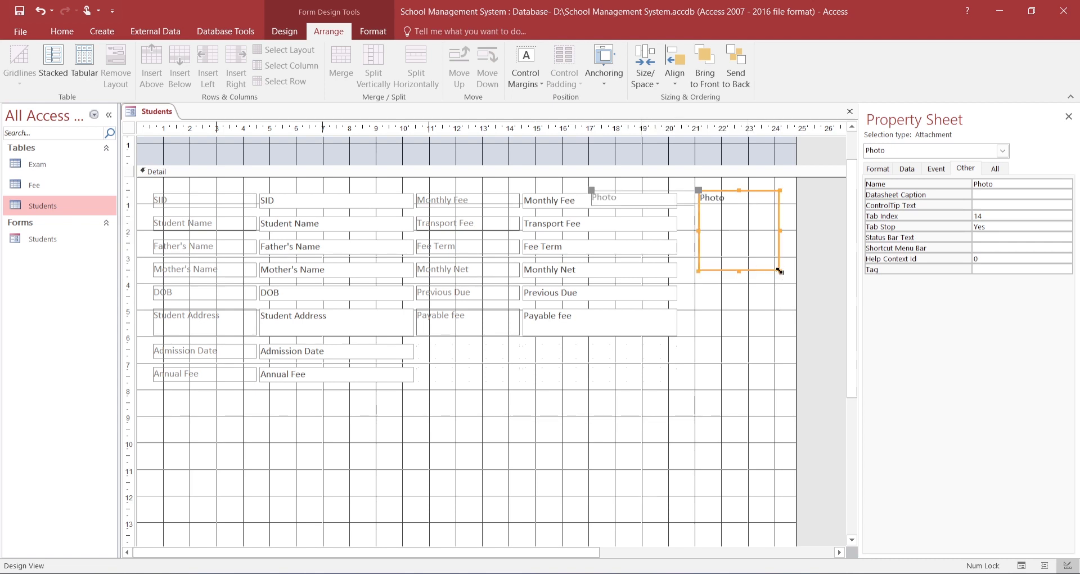
{"action": "left_click_drag", "start_coordinate": [780, 271], "coordinate": [804, 321]}
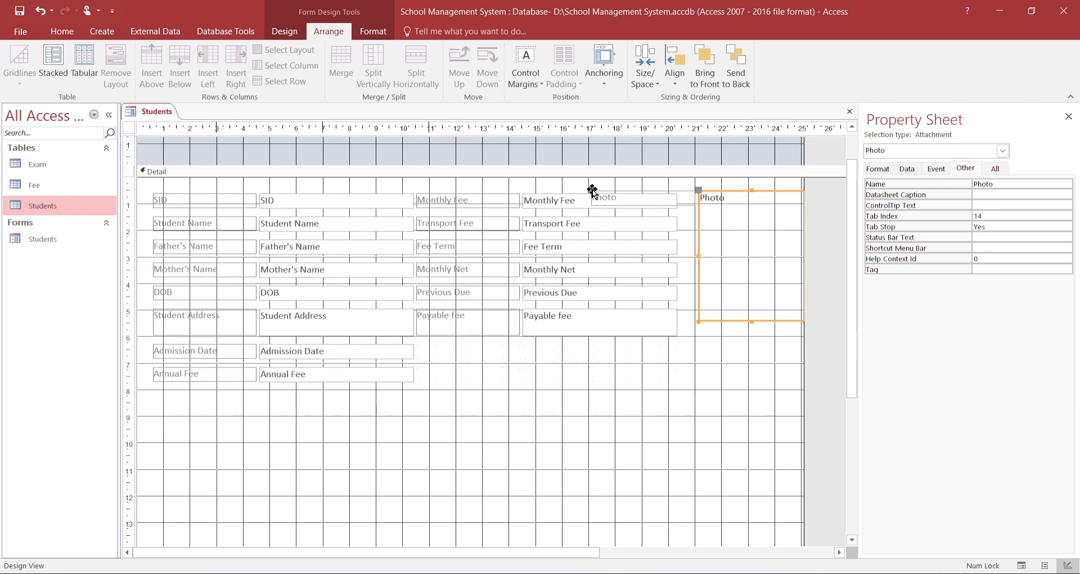
Move the Photo label directly beneath the photo frame, aligned with its left edge, and centre the label text.
{"action": "left_click_drag", "start_coordinate": [592, 191], "coordinate": [551, 353]}
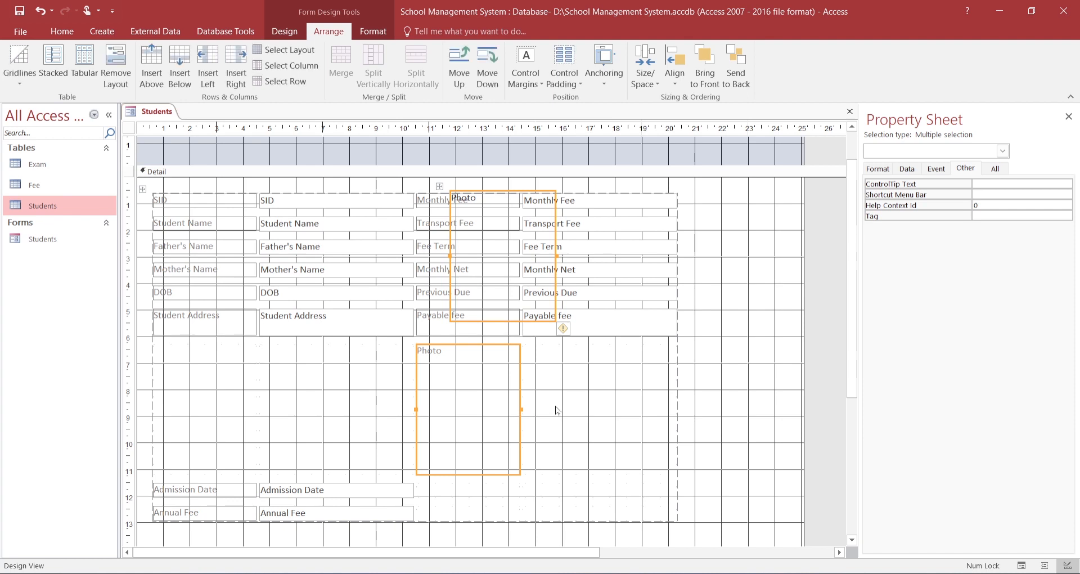
{"action": "key", "text": "ctrl+z"}
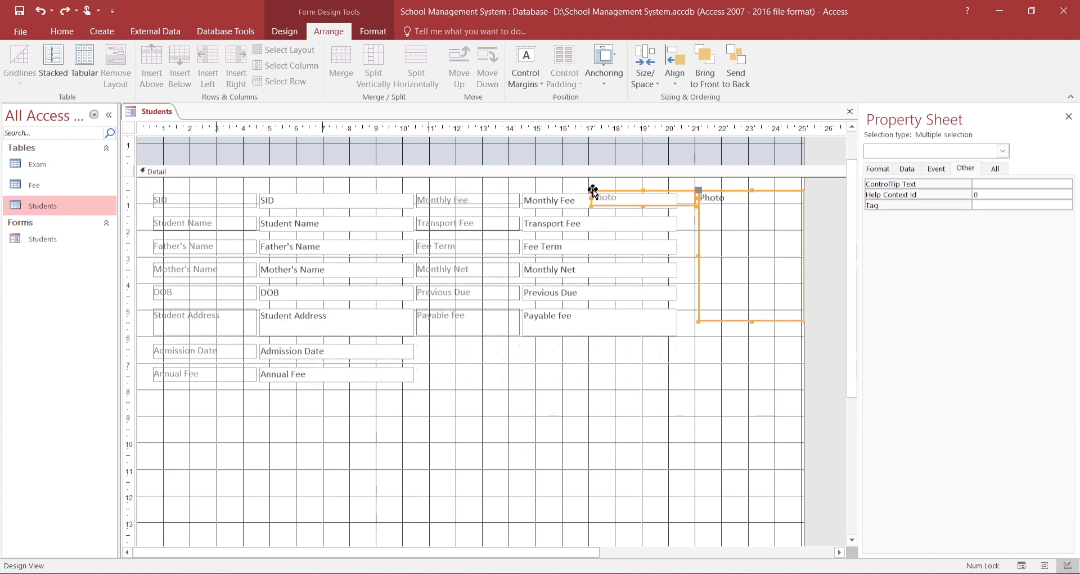
{"action": "left_click_drag", "start_coordinate": [593, 192], "coordinate": [714, 313]}
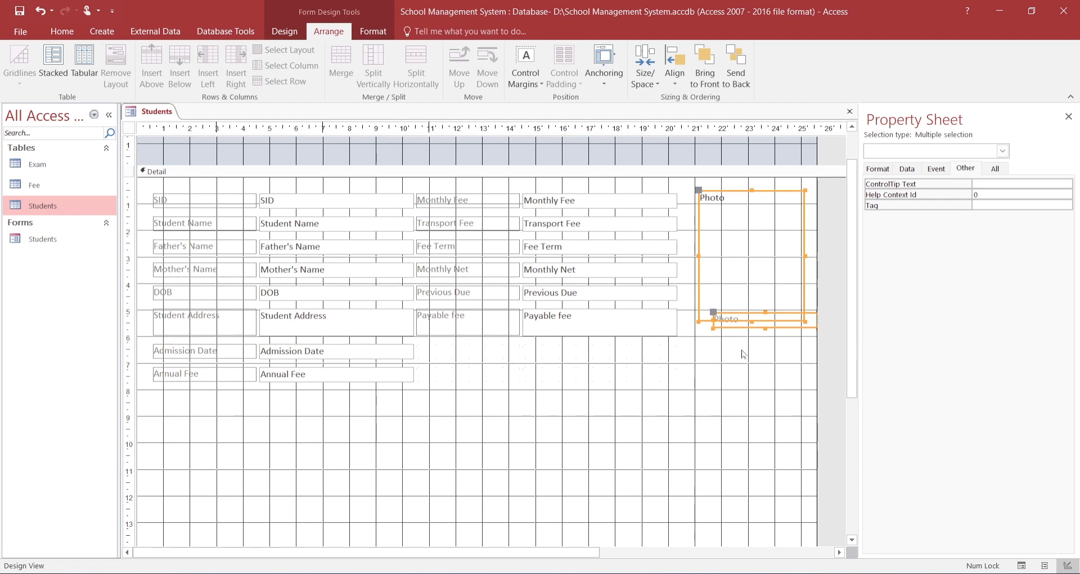
{"action": "left_click", "coordinate": [743, 355]}
{"action": "left_click", "coordinate": [735, 321]}
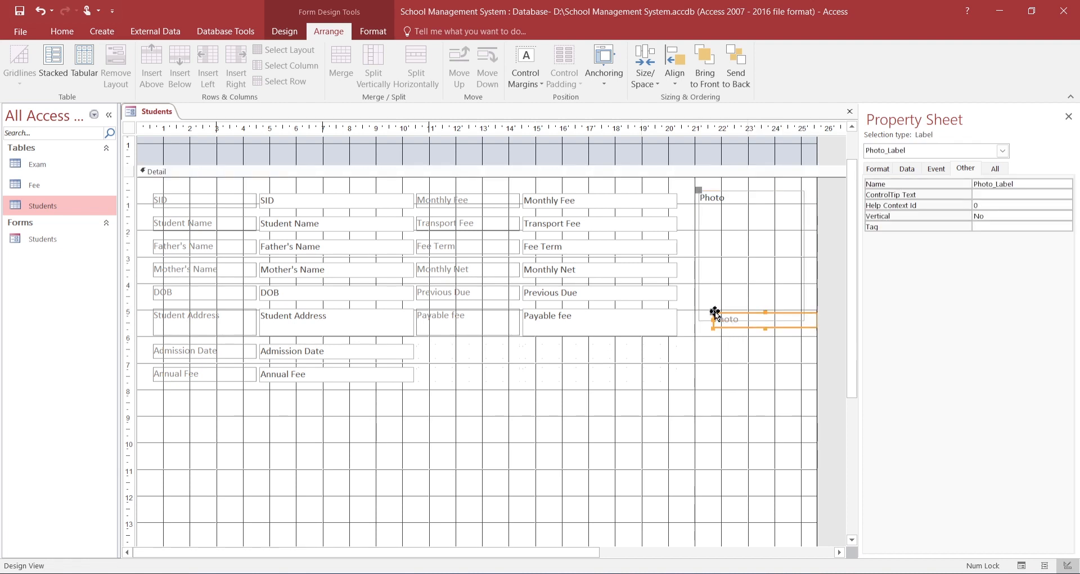
{"action": "left_click_drag", "start_coordinate": [715, 313], "coordinate": [700, 323]}
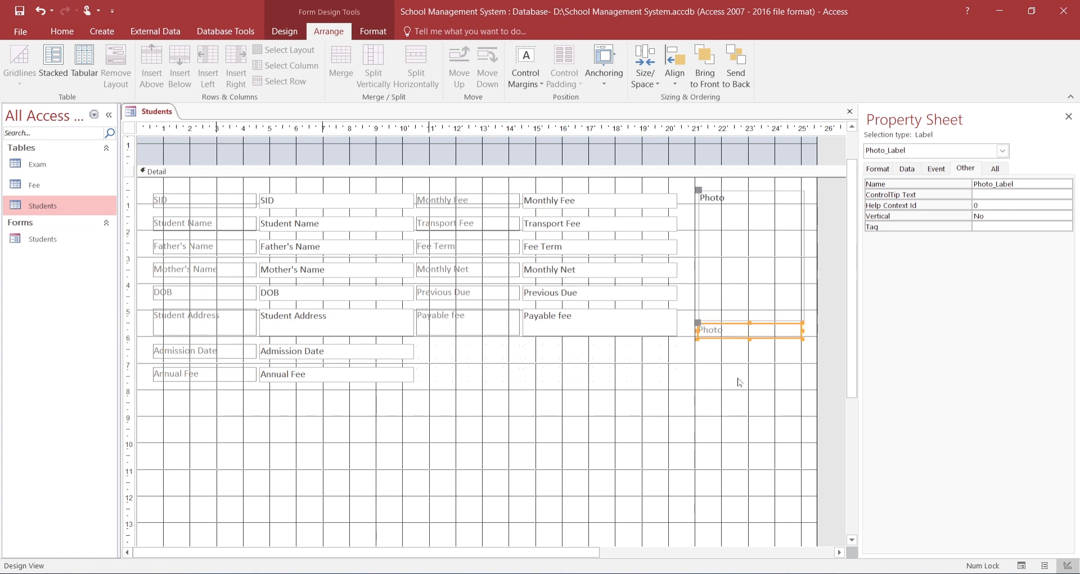
{"action": "key", "text": "ctrl+e"}
{"action": "left_click", "coordinate": [740, 383]}
Preview the Students form in Form View and return to Design View.
{"action": "left_click", "coordinate": [1022, 566]}
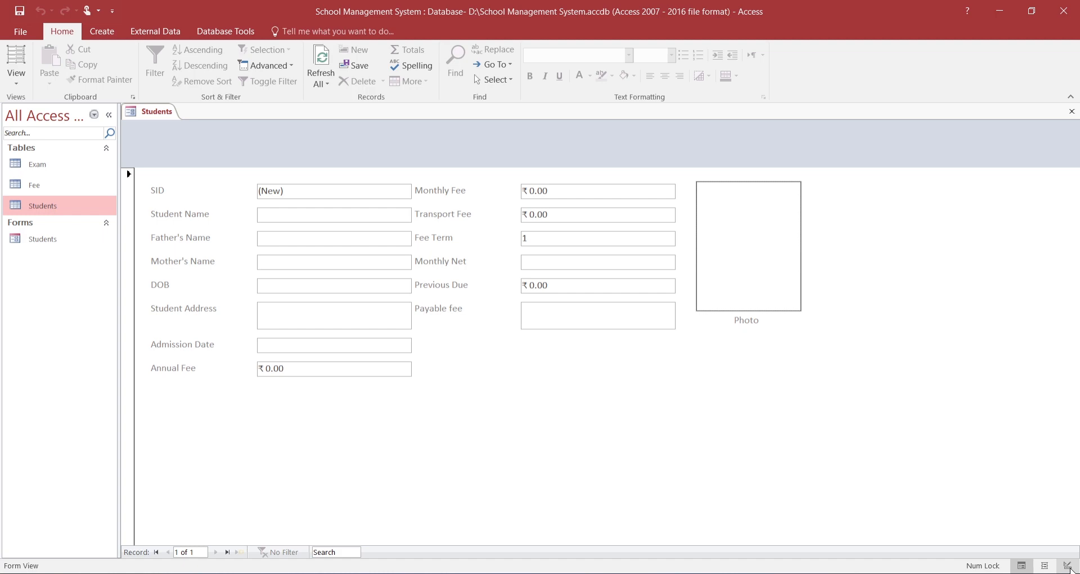
{"action": "left_click", "coordinate": [1072, 567]}
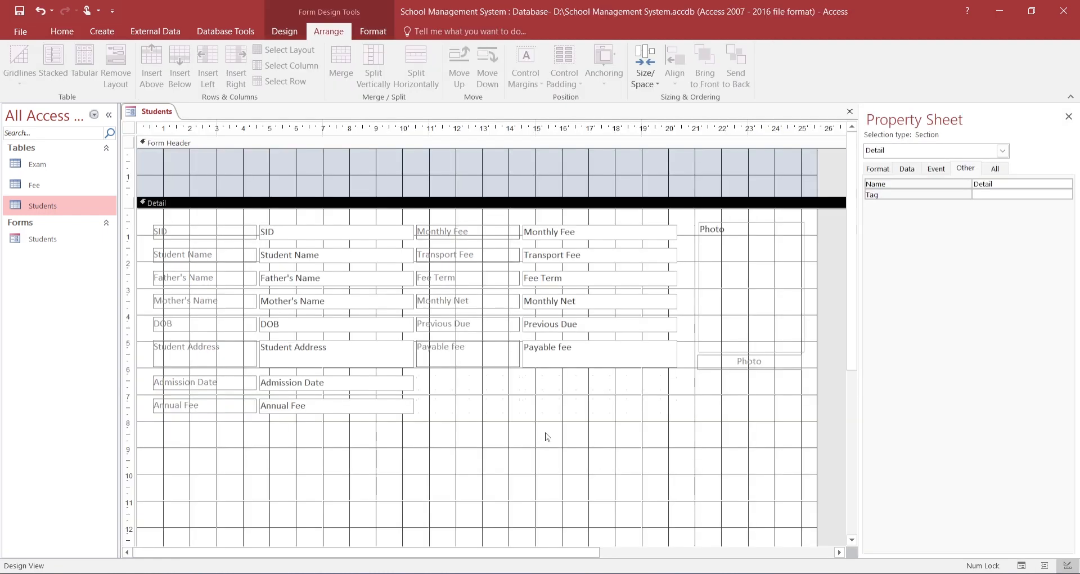
{"action": "scroll", "coordinate": [591, 427], "scroll_direction": "up", "scroll_amount": 3}
{"action": "scroll", "coordinate": [746, 442], "scroll_direction": "down", "scroll_amount": 1}
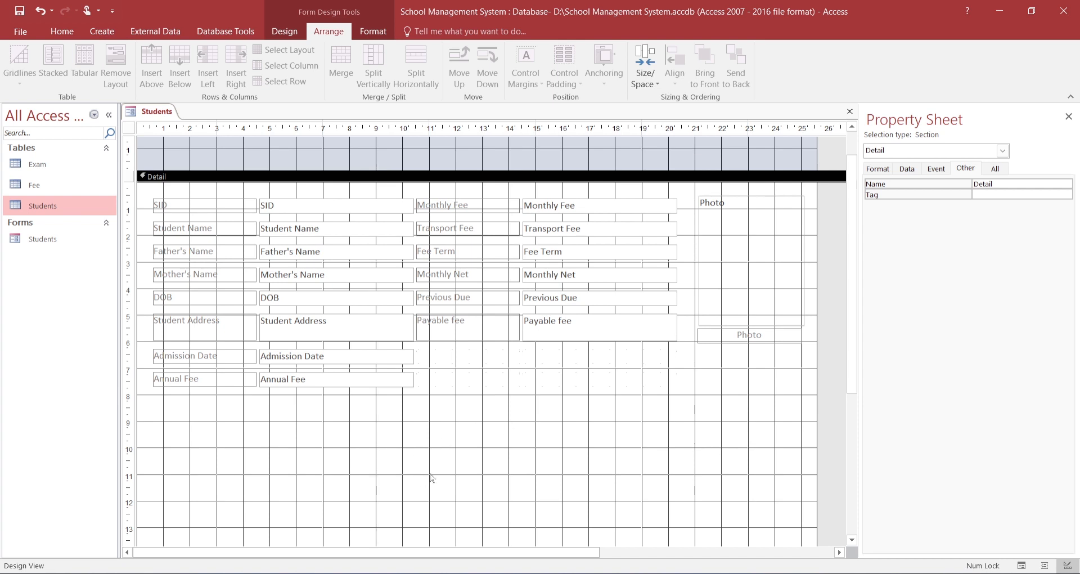
{"action": "scroll", "coordinate": [436, 478], "scroll_direction": "up", "scroll_amount": 1}
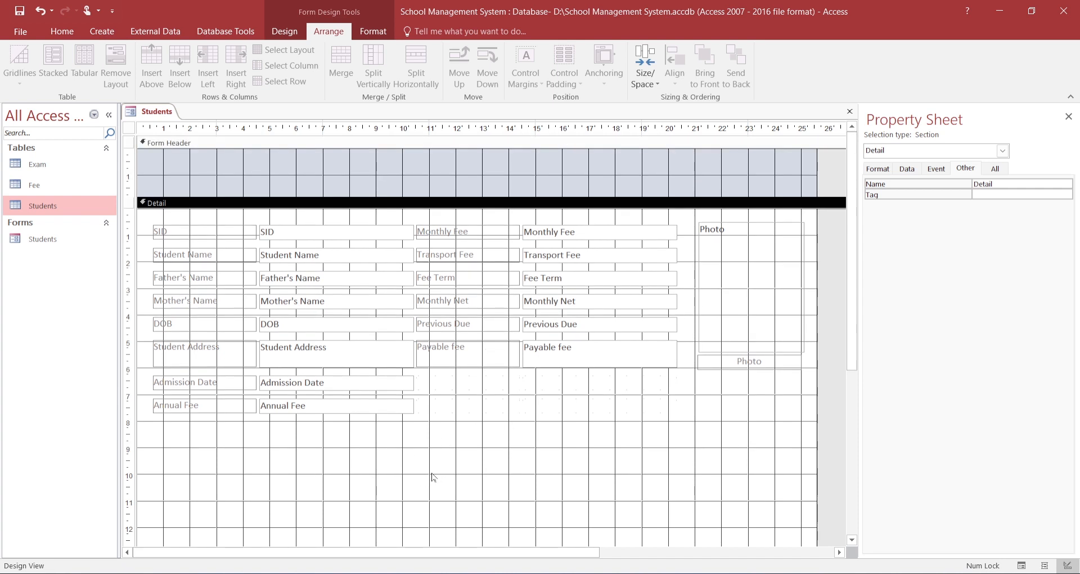
{"action": "scroll", "coordinate": [434, 478], "scroll_direction": "down", "scroll_amount": 1}
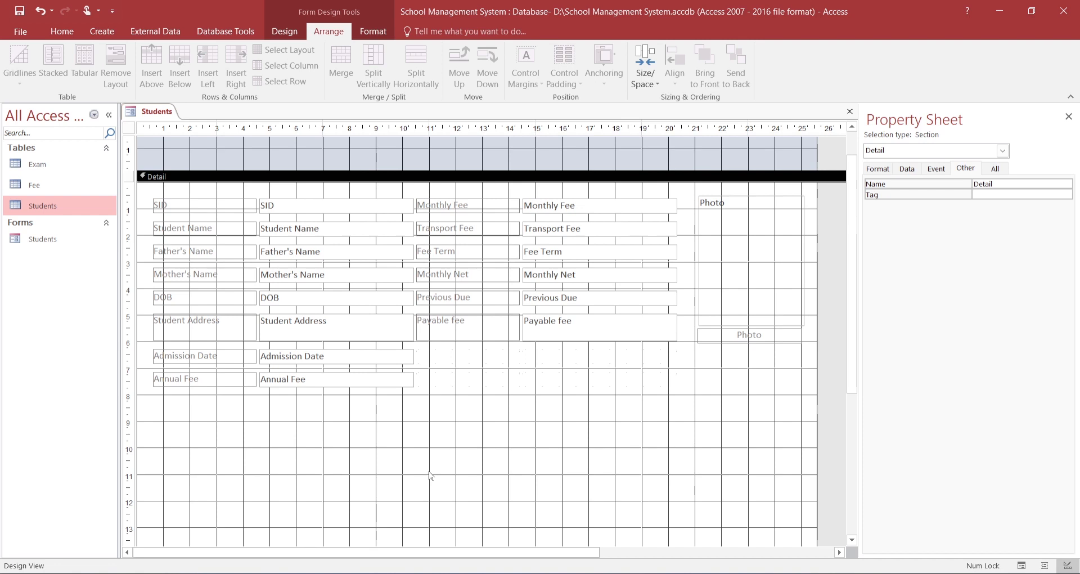
{"action": "scroll", "coordinate": [431, 476], "scroll_direction": "up", "scroll_amount": 1}
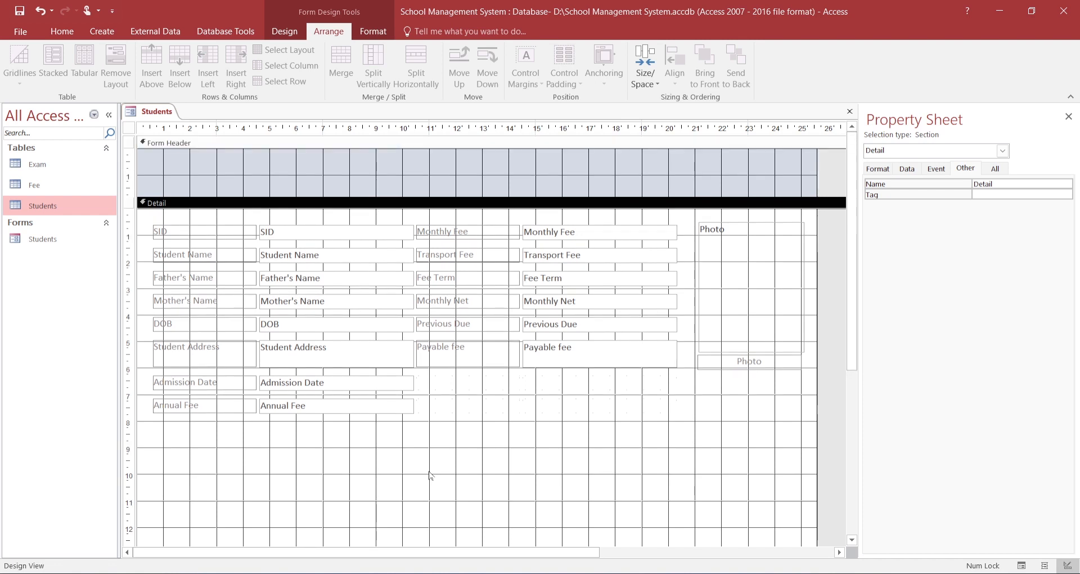
Set the form's Navigation Buttons and Record Selectors properties to No.
{"action": "left_click", "coordinate": [128, 128]}
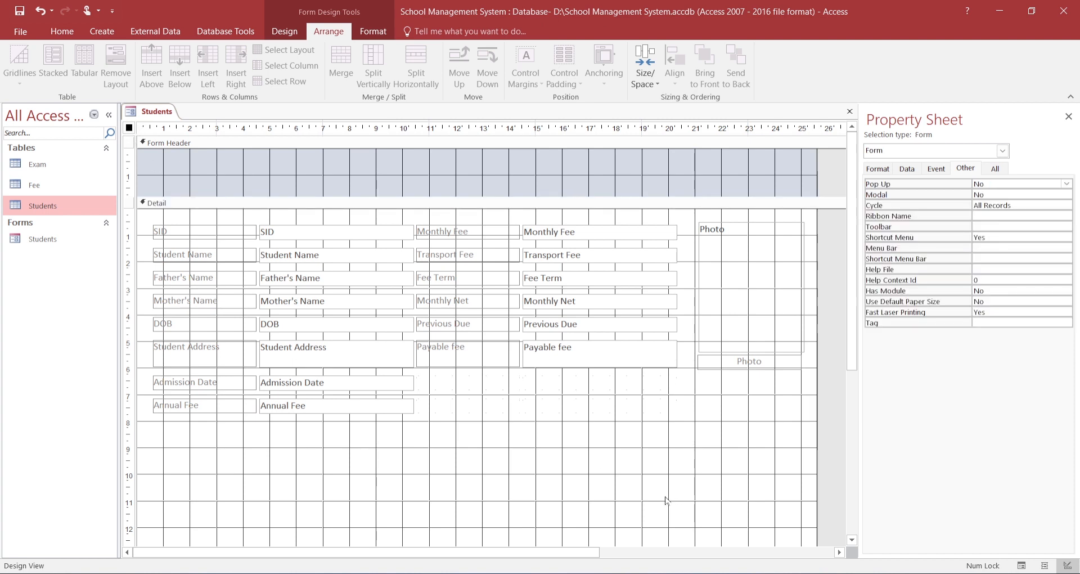
{"action": "left_click", "coordinate": [887, 169]}
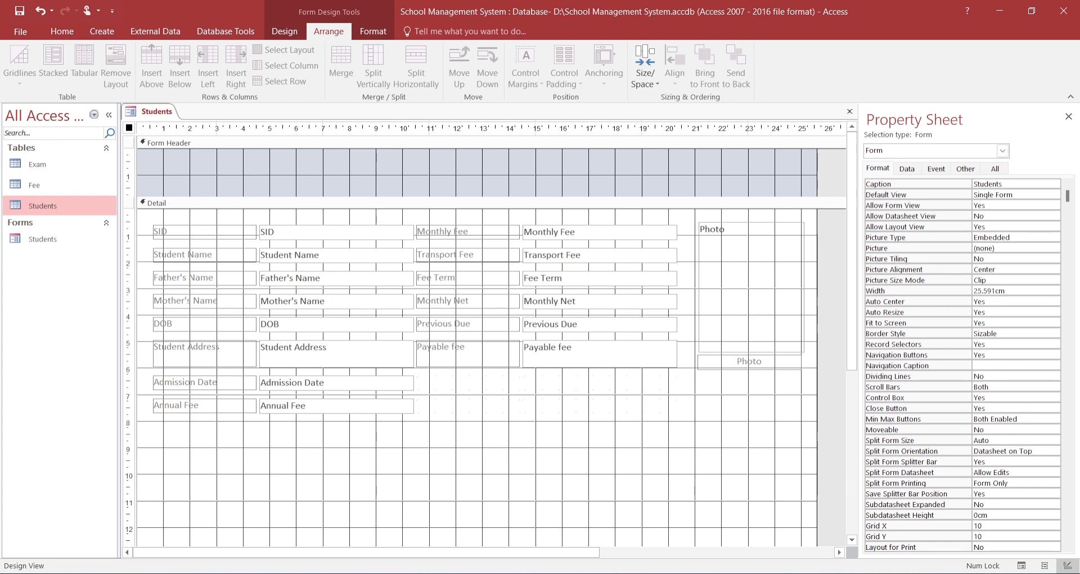
{"action": "left_click", "coordinate": [1054, 388]}
{"action": "left_click", "coordinate": [1054, 355]}
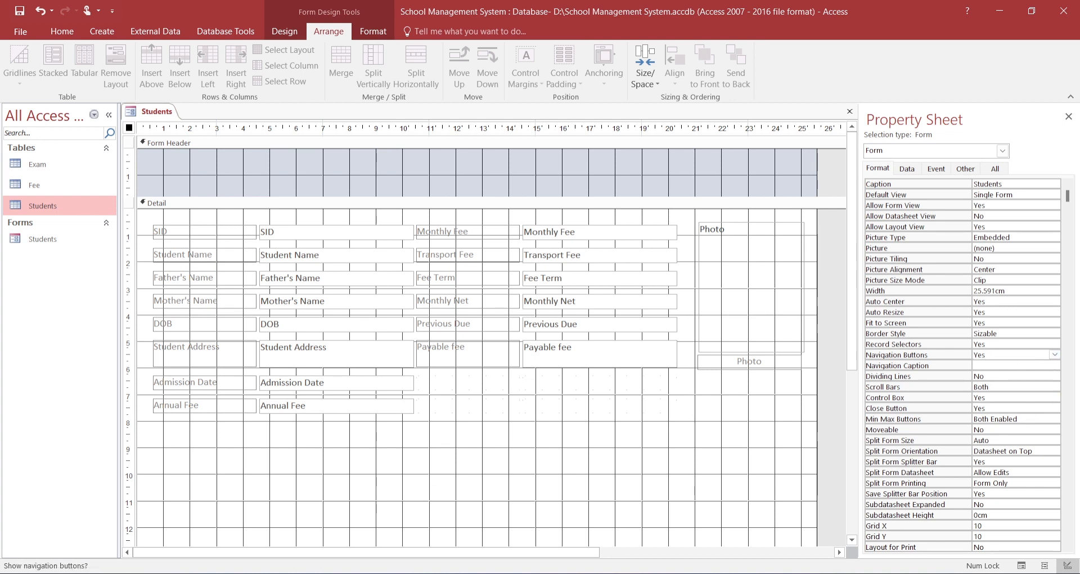
{"action": "left_click", "coordinate": [1054, 366]}
{"action": "left_click", "coordinate": [1055, 355]}
{"action": "left_click", "coordinate": [1035, 375]}
{"action": "left_click", "coordinate": [1055, 344]}
{"action": "left_click", "coordinate": [1032, 364]}
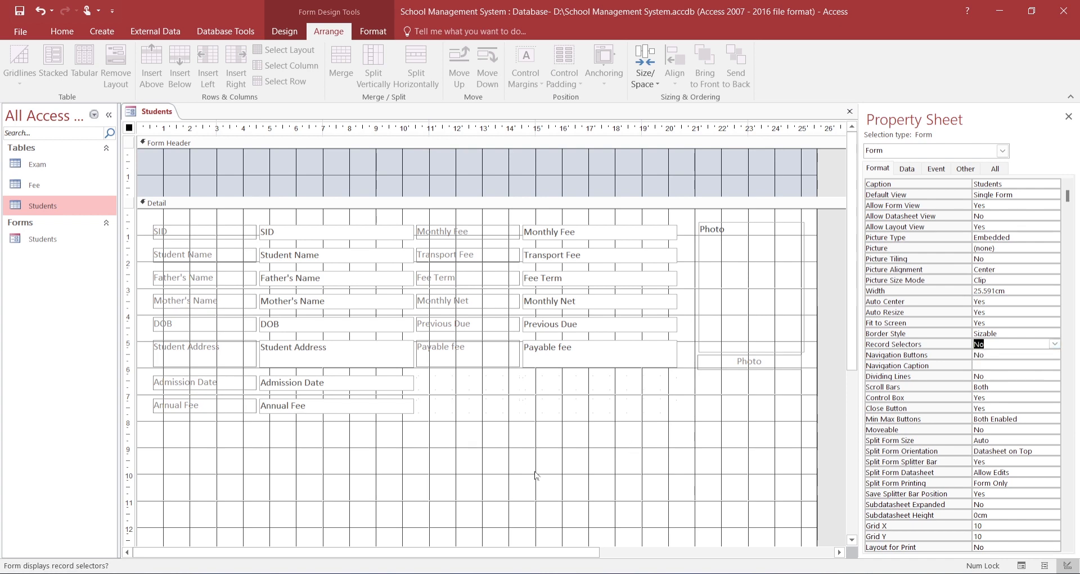
Check the form without record selectors and navigation buttons in Form View, returning to Design View.
{"action": "left_click", "coordinate": [536, 476]}
{"action": "left_click", "coordinate": [1021, 565]}
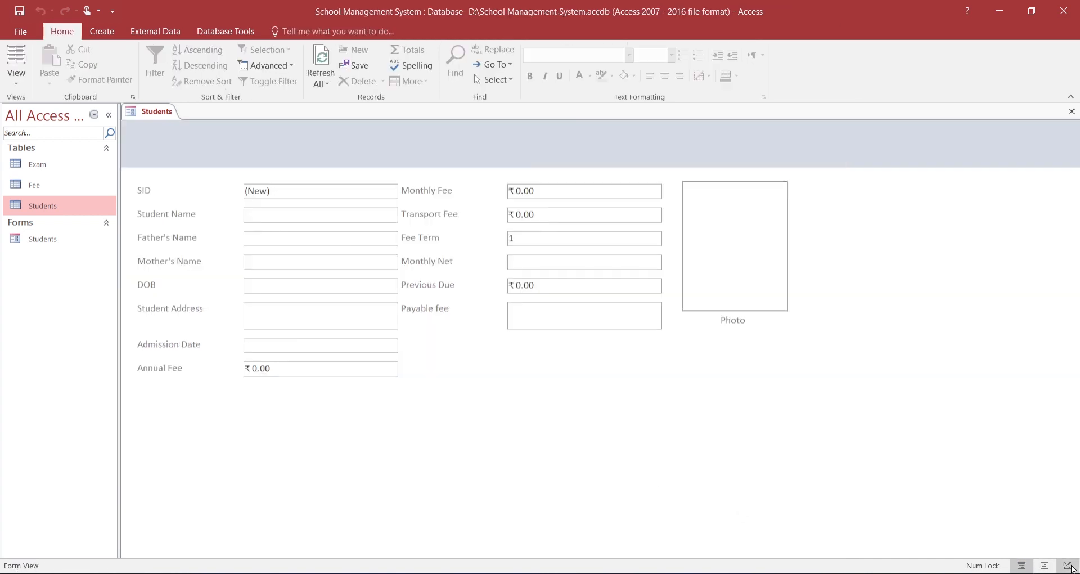
{"action": "left_click", "coordinate": [1070, 567]}
Add a text-captioned Add Record button for adding new records beneath the form fields, and enlarge it to about 2.6 by 1.2 cm.
{"action": "left_click", "coordinate": [285, 31]}
{"action": "left_click", "coordinate": [219, 63]}
{"action": "left_click", "coordinate": [287, 392]}
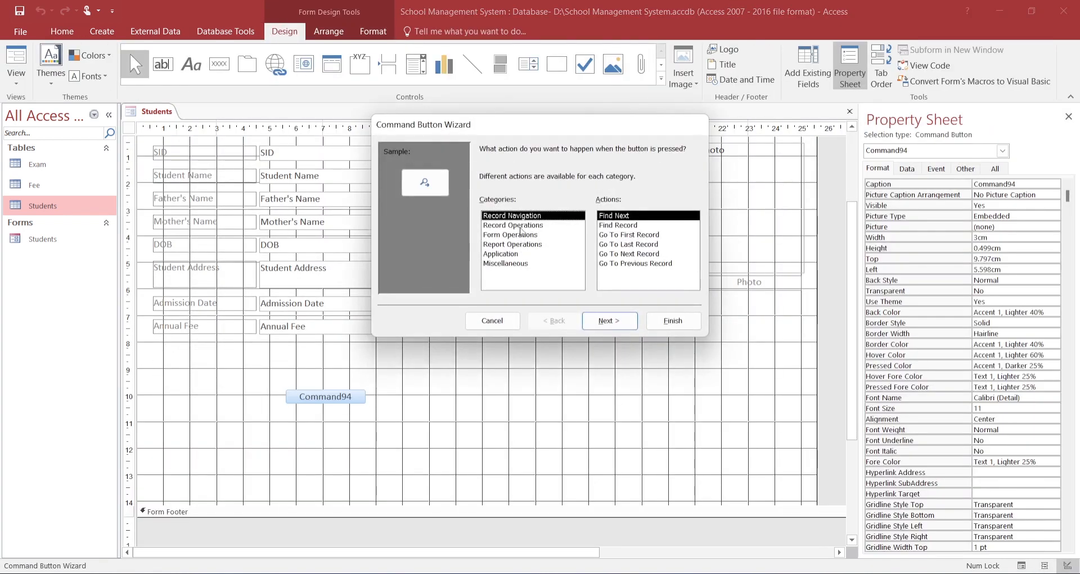
{"action": "left_click", "coordinate": [509, 225]}
{"action": "left_click", "coordinate": [618, 322]}
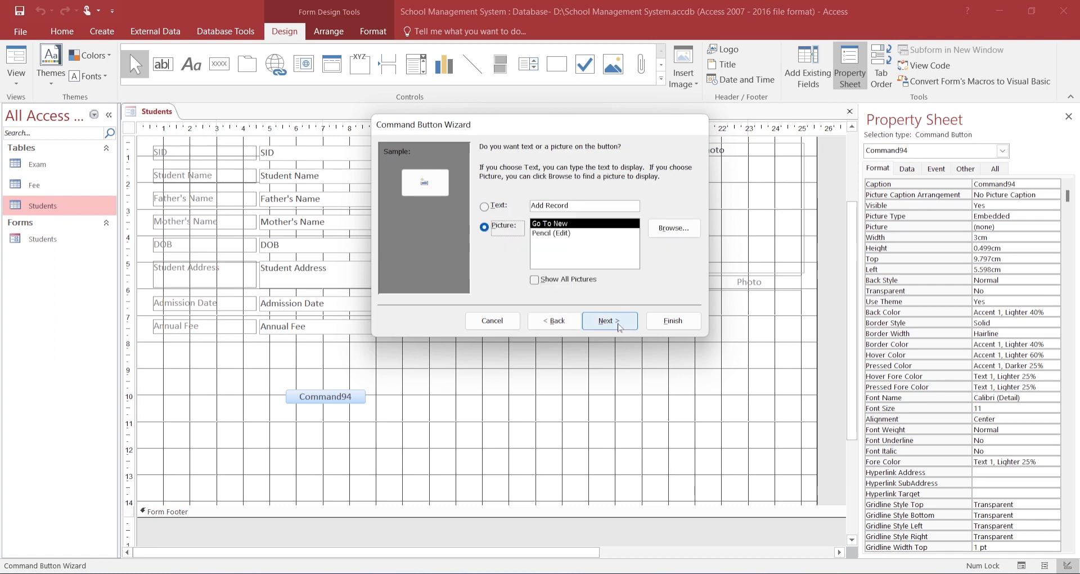
{"action": "left_click", "coordinate": [497, 207]}
{"action": "left_click", "coordinate": [610, 320]}
{"action": "left_click", "coordinate": [674, 321]}
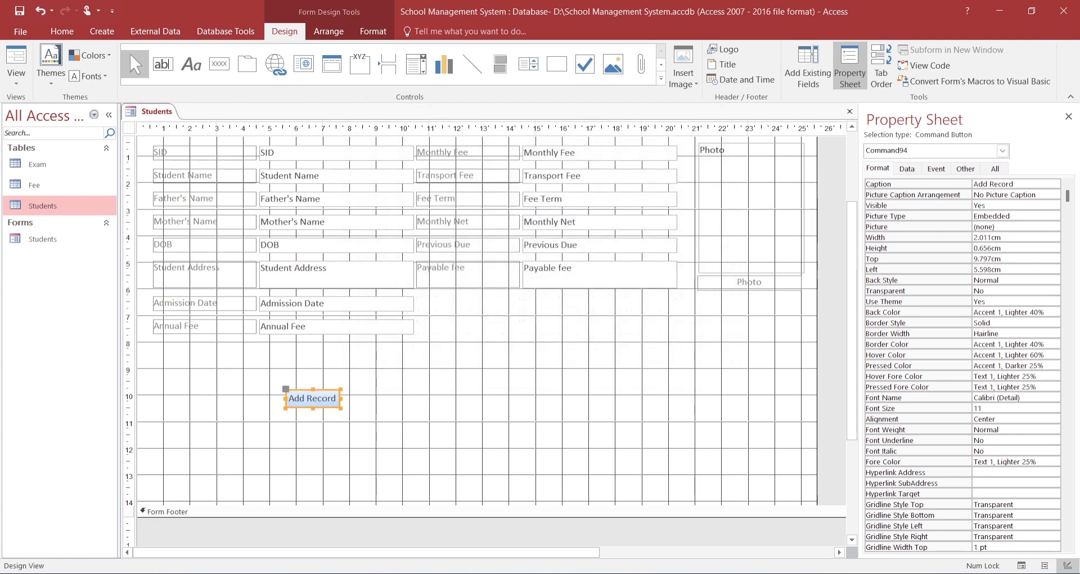
{"action": "left_click_drag", "start_coordinate": [339, 406], "coordinate": [356, 423]}
Create a Save Record button with the Save Record operation and a text caption, placing it directly beside the Add Record button.
{"action": "left_click", "coordinate": [219, 64]}
{"action": "left_click", "coordinate": [414, 404]}
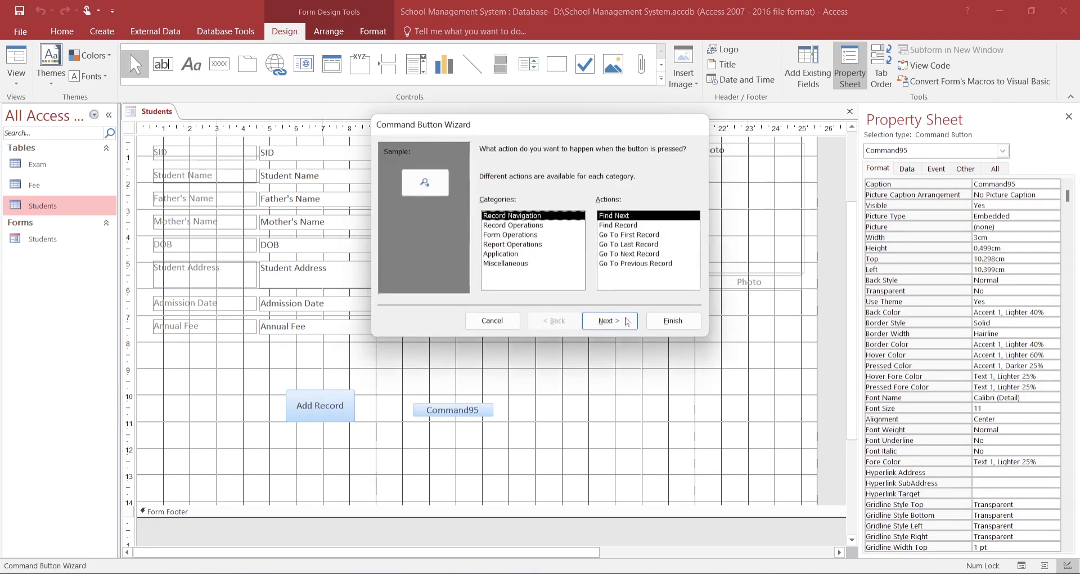
{"action": "left_click", "coordinate": [533, 225]}
{"action": "left_click", "coordinate": [625, 254]}
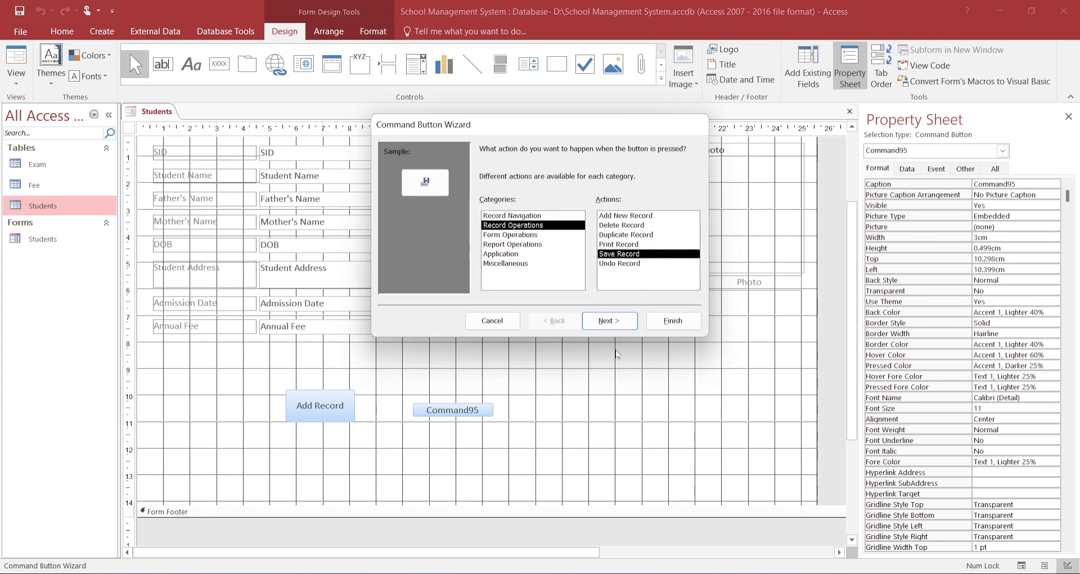
{"action": "left_click", "coordinate": [611, 320]}
{"action": "left_click", "coordinate": [485, 207]}
{"action": "left_click", "coordinate": [611, 320]}
{"action": "left_click", "coordinate": [674, 321]}
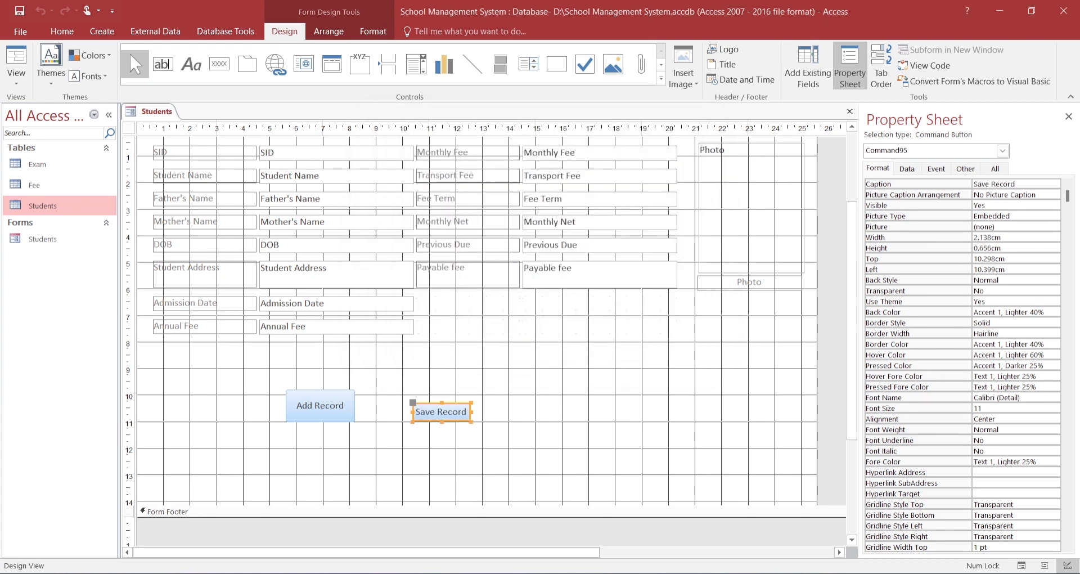
{"action": "left_click_drag", "start_coordinate": [407, 404], "coordinate": [355, 391]}
Insert a Go To First Record navigation button with its default picture beside the Save Record button.
{"action": "left_click", "coordinate": [219, 64]}
{"action": "left_click", "coordinate": [449, 401]}
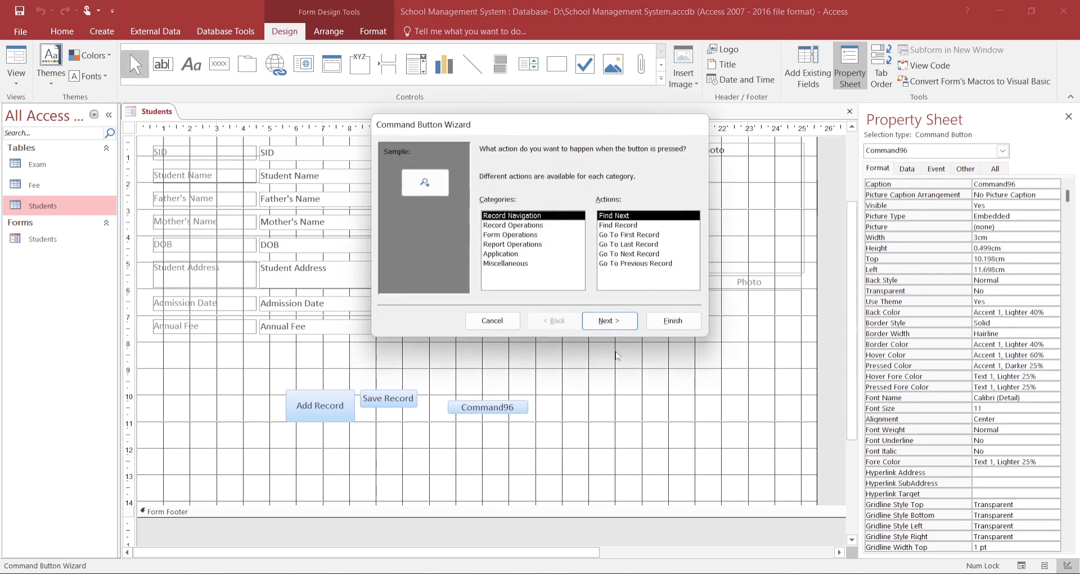
{"action": "left_click", "coordinate": [523, 225]}
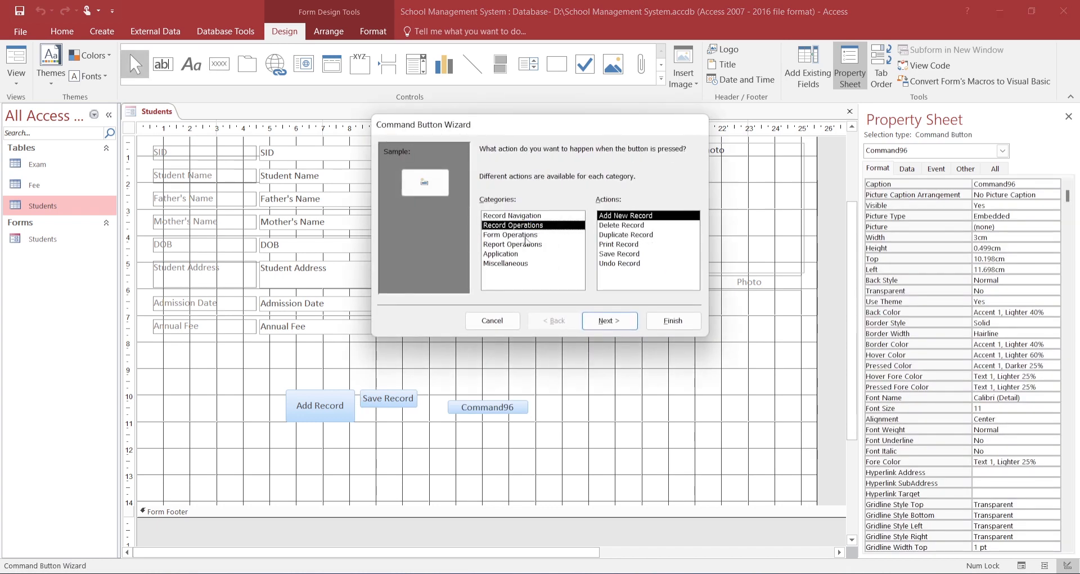
{"action": "left_click", "coordinate": [532, 215]}
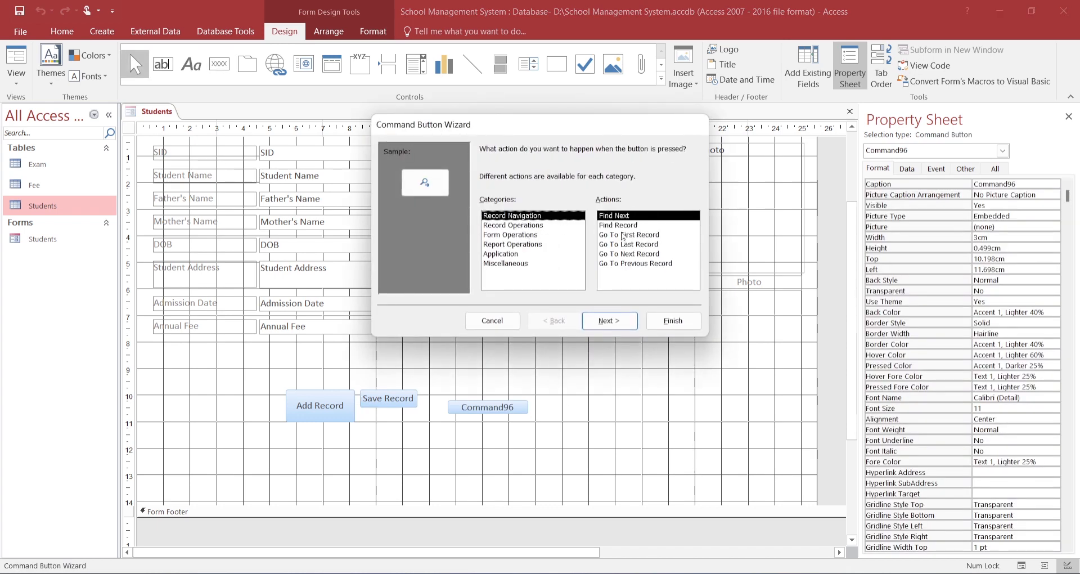
{"action": "left_click", "coordinate": [627, 235]}
{"action": "left_click", "coordinate": [673, 320]}
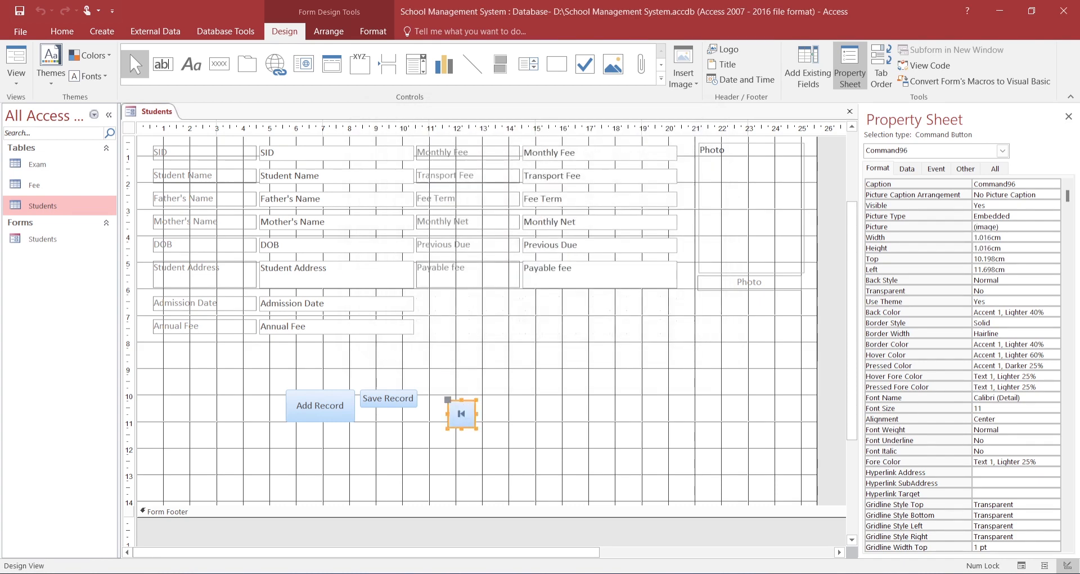
Insert a Go To Previous Record navigation button with its default picture beside the first-record button.
{"action": "left_click", "coordinate": [219, 64]}
{"action": "left_click", "coordinate": [490, 406]}
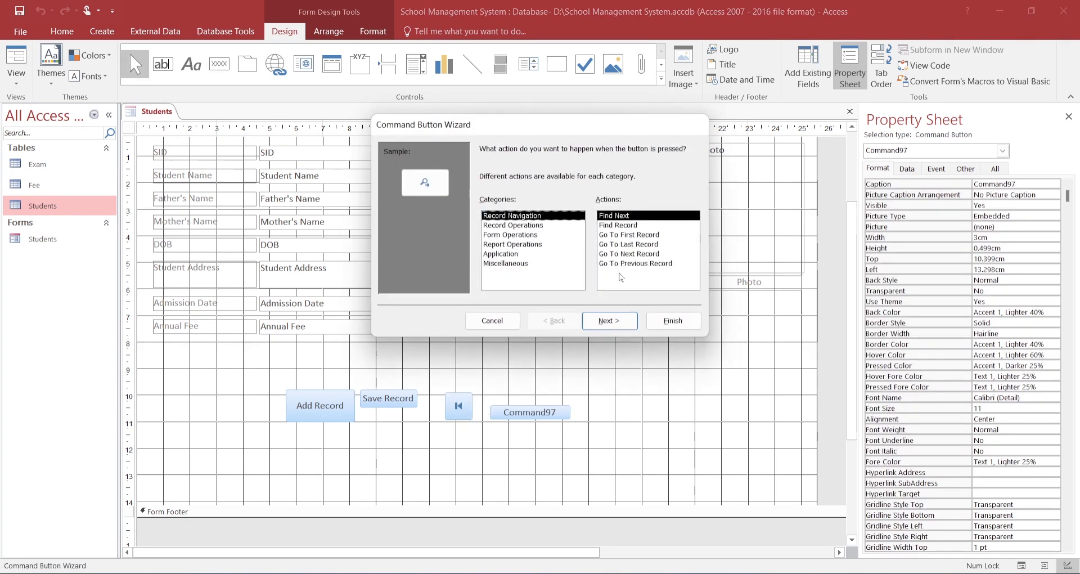
{"action": "left_click", "coordinate": [641, 263]}
{"action": "left_click", "coordinate": [673, 321]}
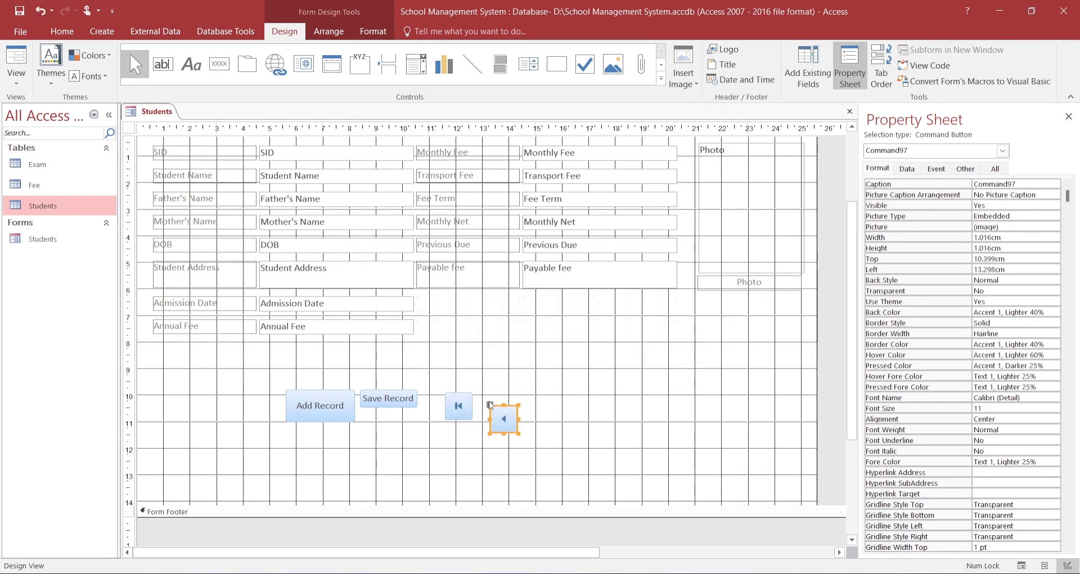
Insert a Go To Next Record navigation button with its default picture beside the previous-record button.
{"action": "left_click", "coordinate": [219, 63]}
{"action": "left_click", "coordinate": [531, 397]}
{"action": "left_click", "coordinate": [628, 254]}
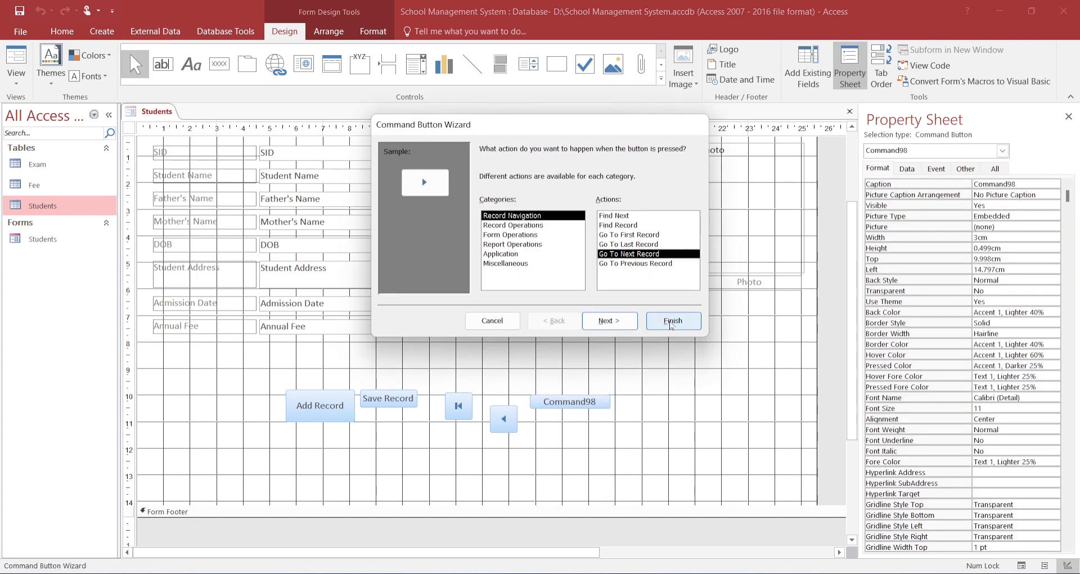
{"action": "left_click", "coordinate": [673, 320]}
Insert a Go To Last Record navigation button with its default picture at the end of the button group.
{"action": "left_click", "coordinate": [220, 63]}
{"action": "left_click", "coordinate": [574, 397]}
{"action": "left_click", "coordinate": [642, 244]}
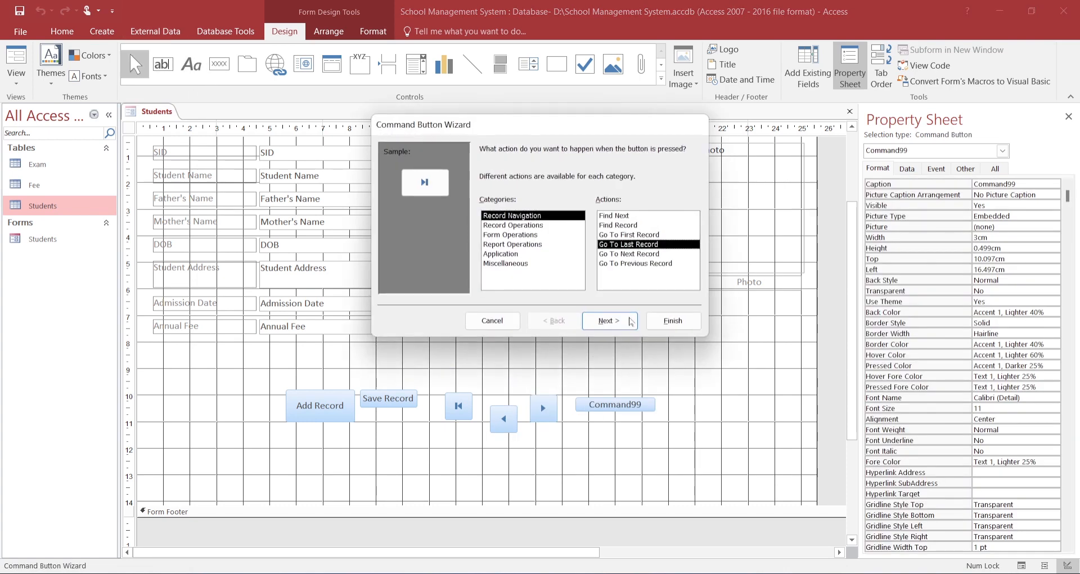
{"action": "left_click", "coordinate": [673, 320]}
Arrange all six command buttons in one tabular layout row and move the row beneath the fields, near the form's left margin.
{"action": "left_click_drag", "start_coordinate": [436, 383], "coordinate": [628, 450]}
{"action": "left_click", "coordinate": [320, 406], "text": "shift"}
{"action": "left_click", "coordinate": [388, 398], "text": "shift"}
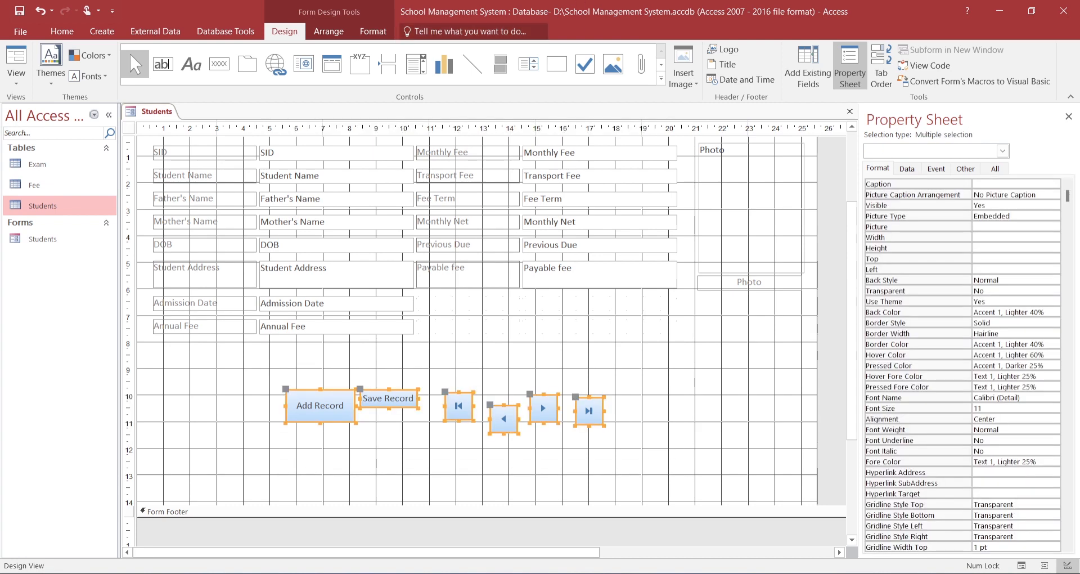
{"action": "left_click", "coordinate": [329, 31]}
{"action": "left_click", "coordinate": [89, 56]}
{"action": "left_click", "coordinate": [231, 398]}
{"action": "left_click", "coordinate": [309, 401]}
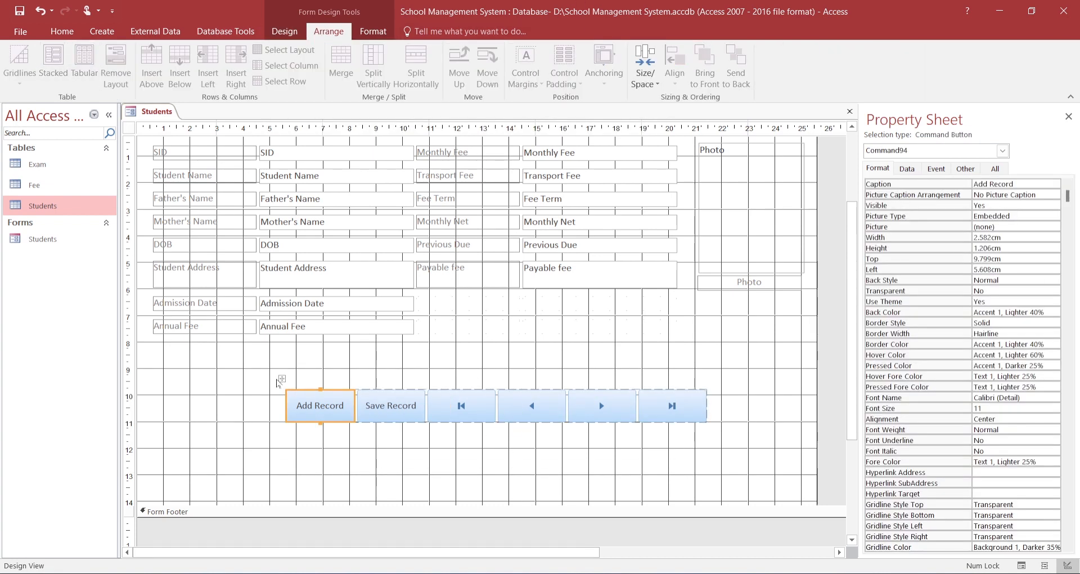
{"action": "left_click_drag", "start_coordinate": [282, 379], "coordinate": [838, 151]}
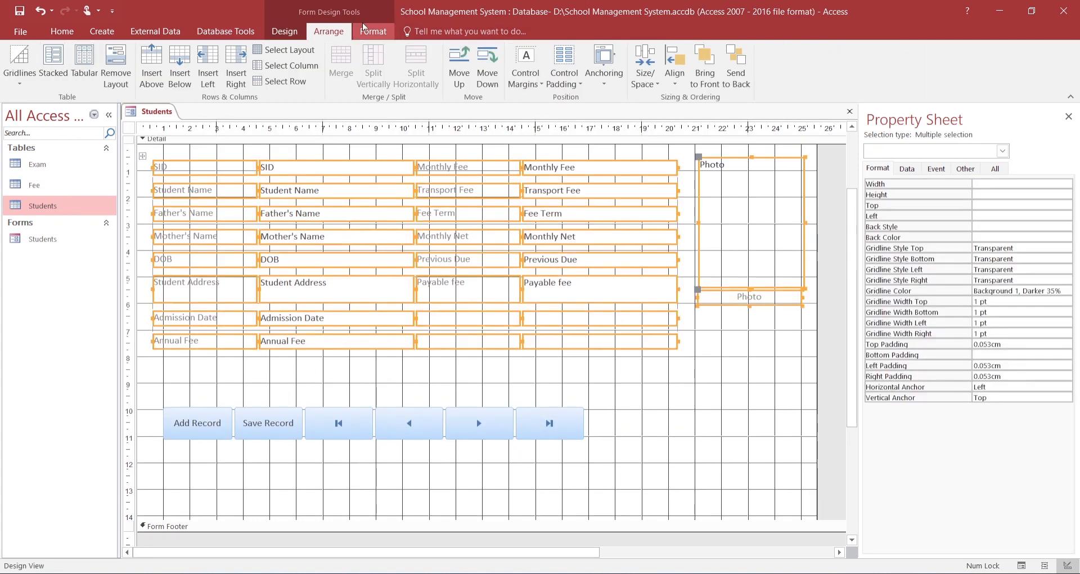
Make the text of all field labels, text boxes and the Photo label black and bold, and check the form in Form View.
{"action": "left_click", "coordinate": [374, 31]}
{"action": "left_click", "coordinate": [164, 79]}
{"action": "left_click", "coordinate": [166, 92]}
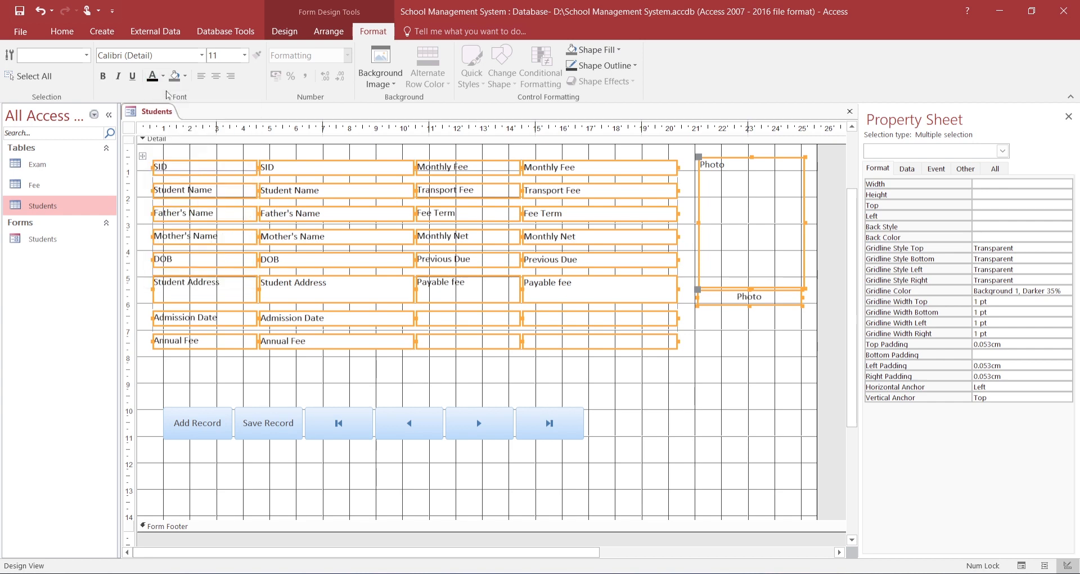
{"action": "left_click", "coordinate": [103, 76]}
{"action": "left_click", "coordinate": [695, 389]}
{"action": "left_click", "coordinate": [1022, 565]}
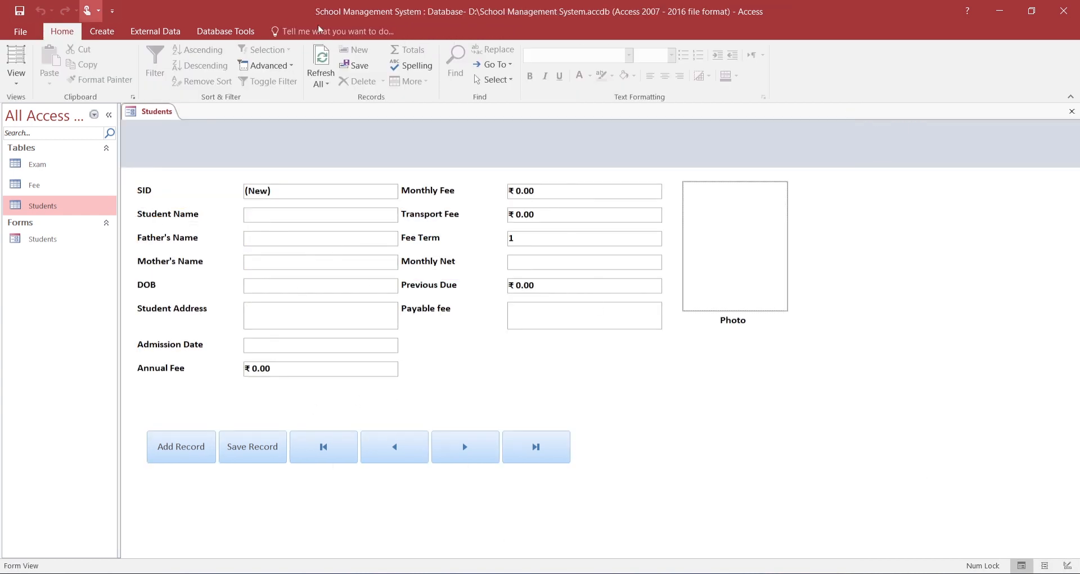
{"action": "left_click", "coordinate": [1068, 566]}
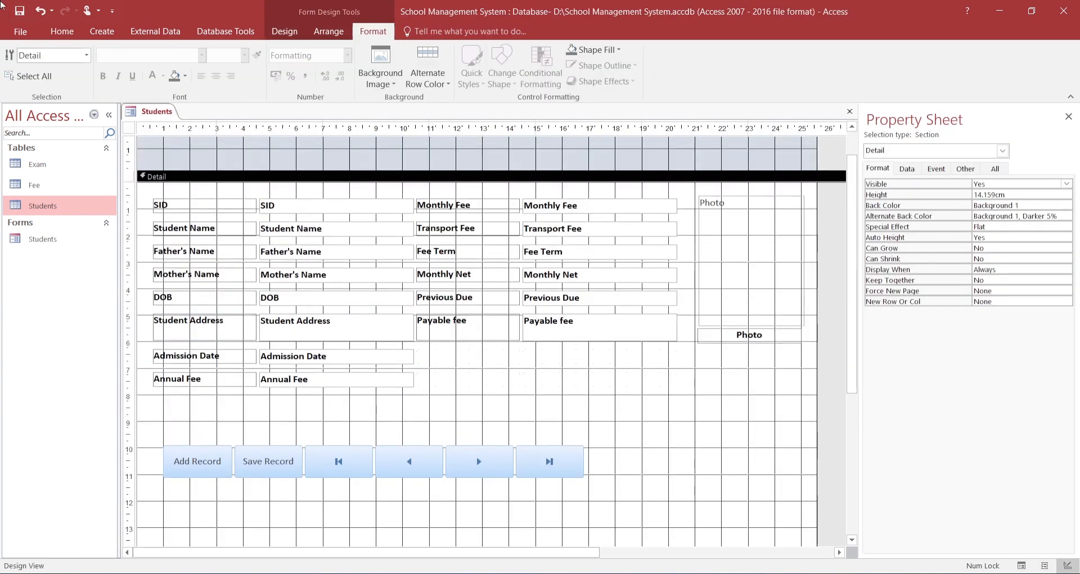
Save a copy of the Students form as a new form object named Exam Control.
{"action": "left_click", "coordinate": [20, 31]}
{"action": "left_click", "coordinate": [47, 160]}
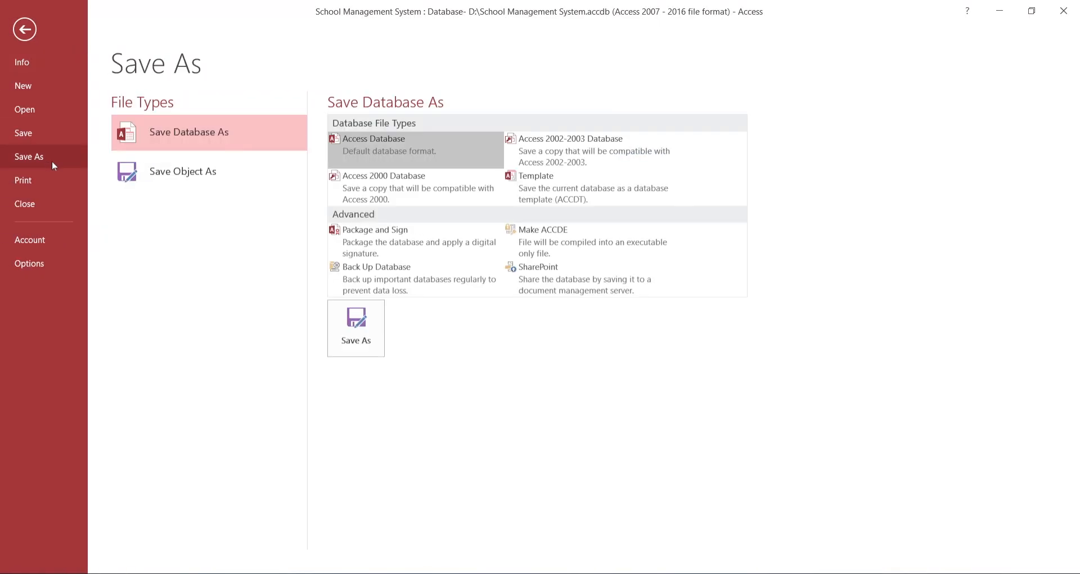
{"action": "left_click", "coordinate": [192, 186]}
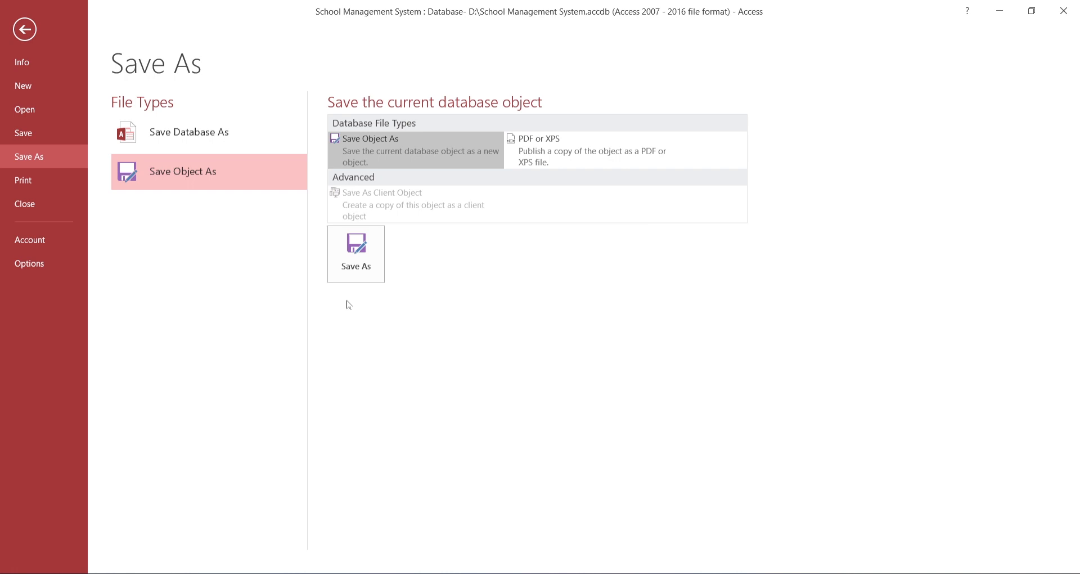
{"action": "left_click", "coordinate": [357, 254]}
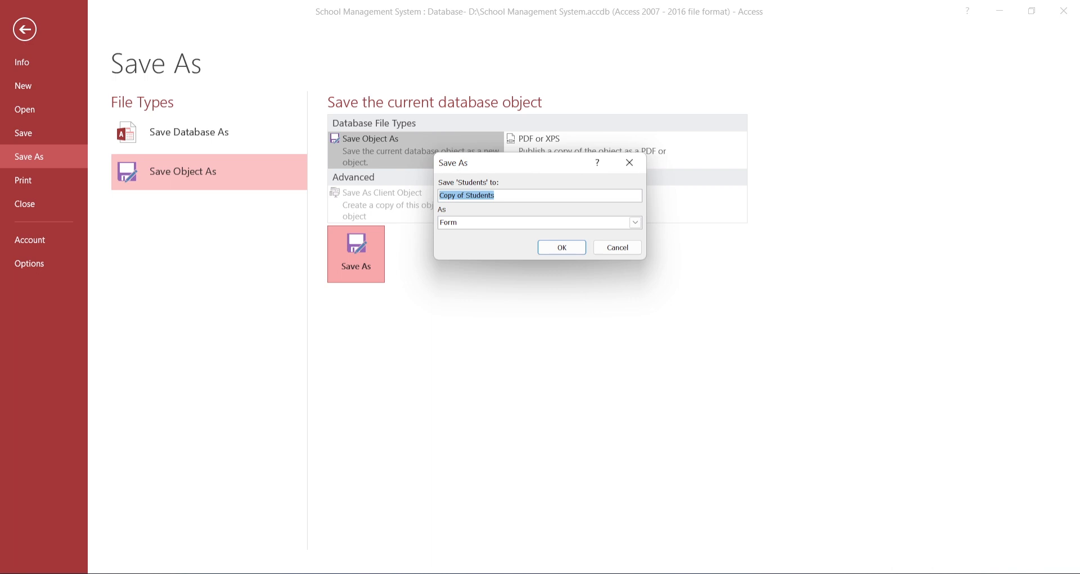
{"action": "type", "text": "Exam Control"}
{"action": "key", "text": "Return"}
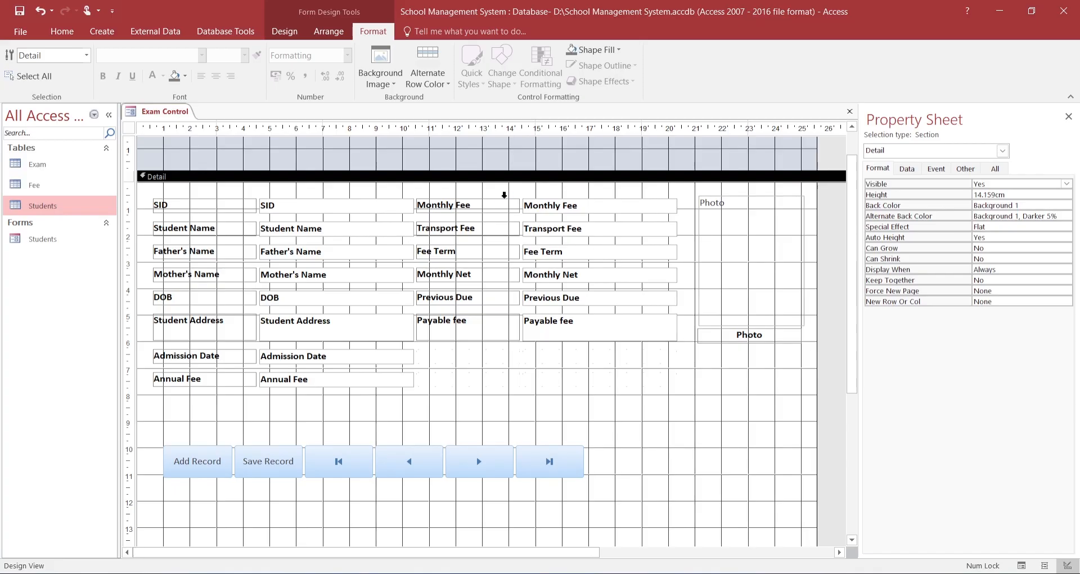
Save a copy of the Exam Control form as a new form object named Fee Management.
{"action": "left_click", "coordinate": [22, 33]}
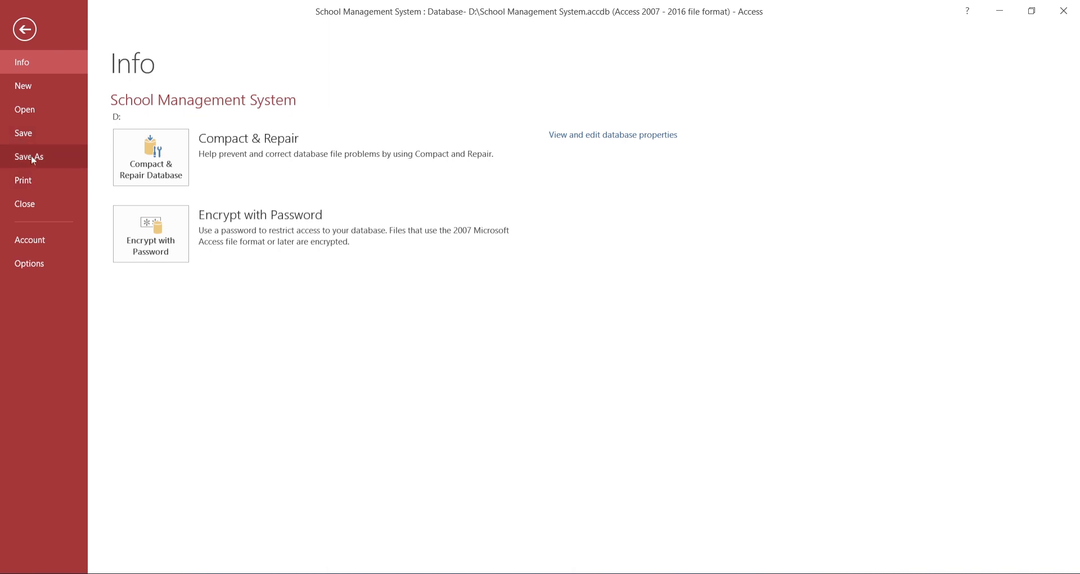
{"action": "left_click", "coordinate": [33, 158]}
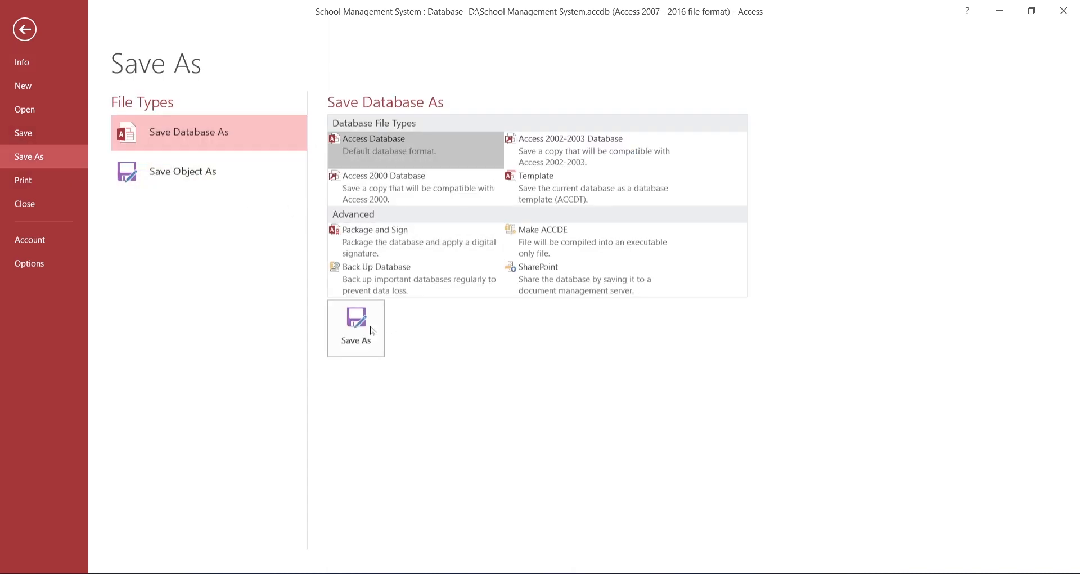
{"action": "left_click", "coordinate": [181, 171]}
{"action": "left_click", "coordinate": [360, 256]}
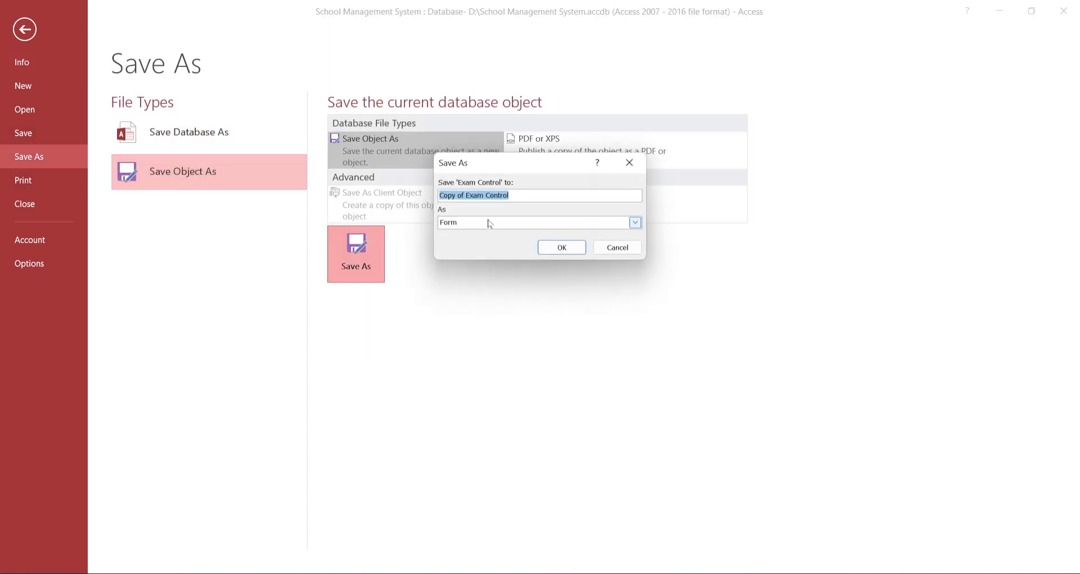
{"action": "type", "text": "Fee Manageme"}
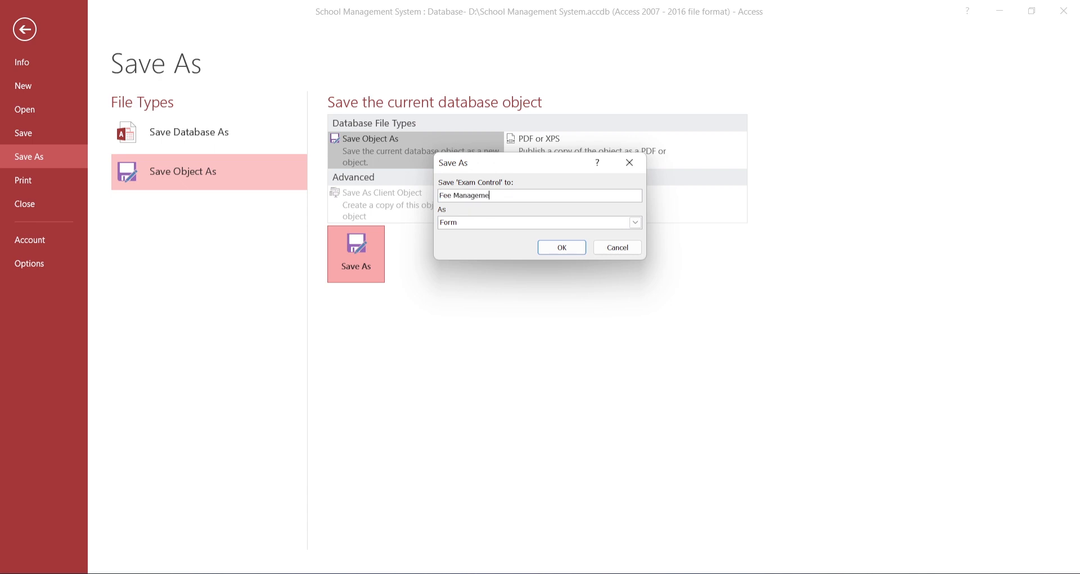
{"action": "type", "text": "nt"}
{"action": "key", "text": "Return"}
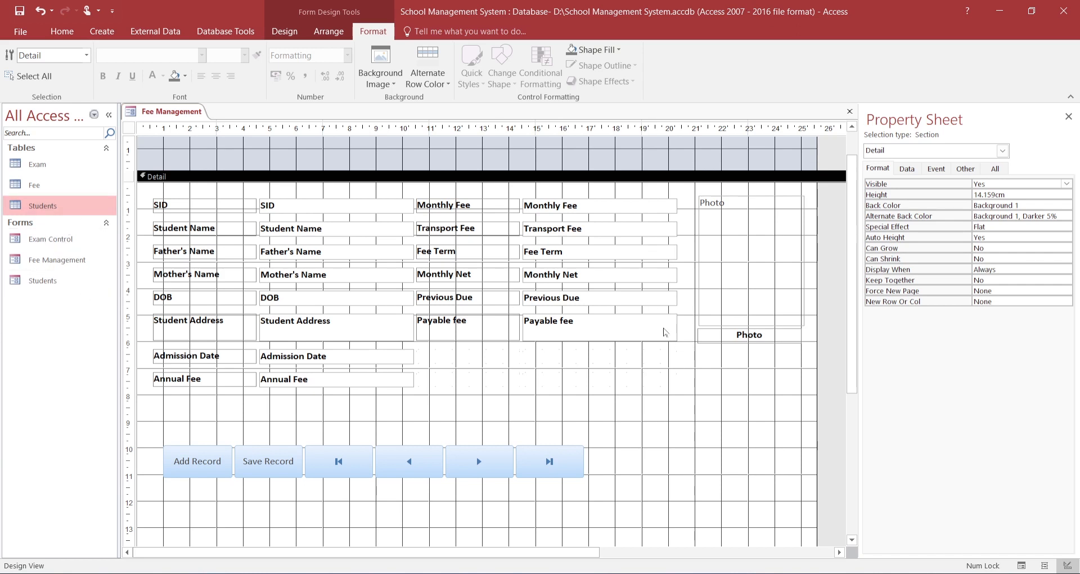
Close the open form and reopen the Fee Management form in Design View.
{"action": "left_click", "coordinate": [850, 111]}
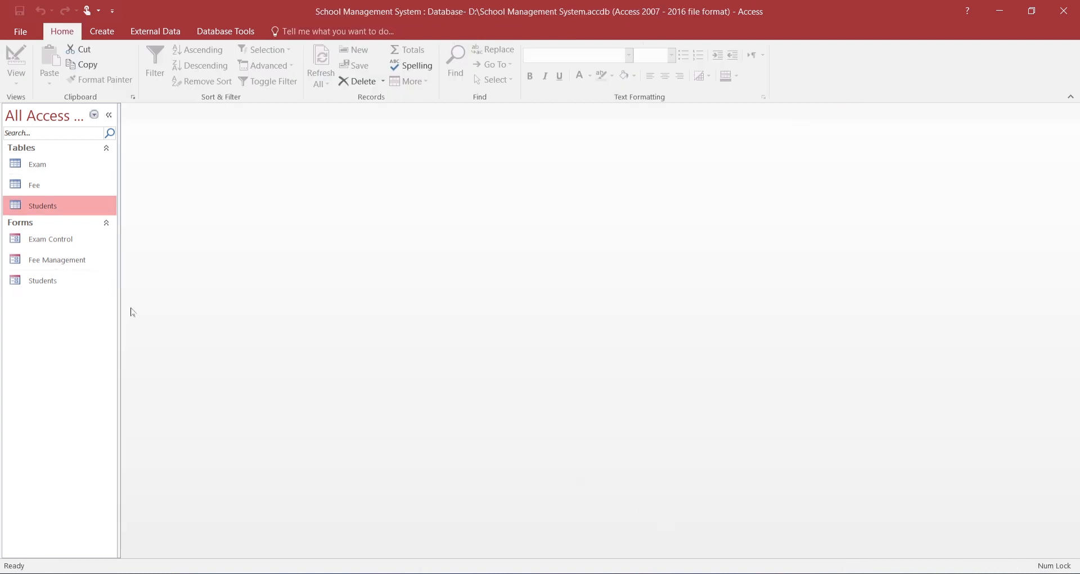
{"action": "left_click", "coordinate": [33, 238]}
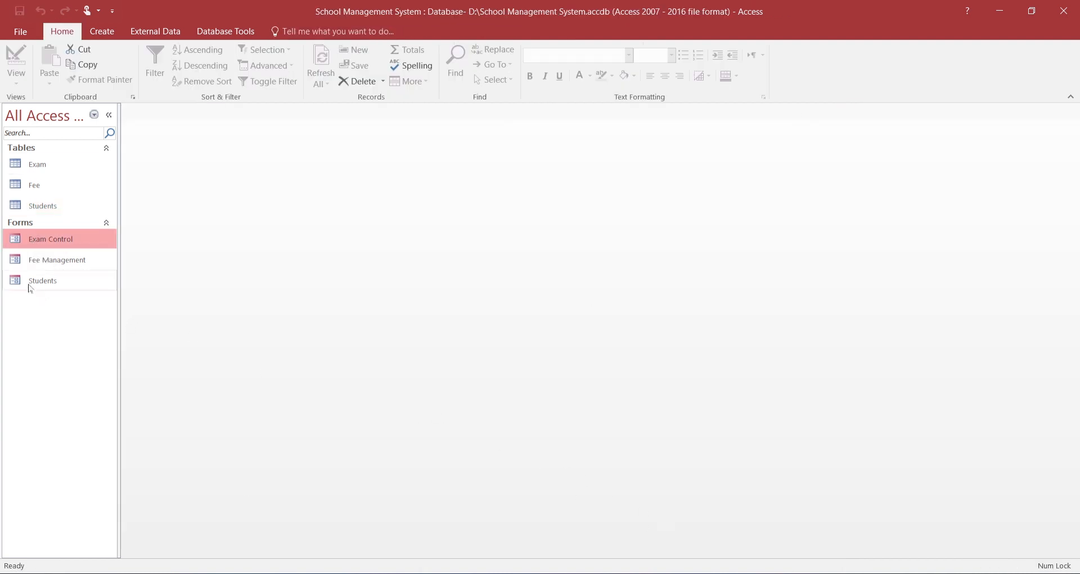
{"action": "left_click", "coordinate": [31, 284]}
{"action": "left_click", "coordinate": [40, 264]}
{"action": "right_click", "coordinate": [40, 266]}
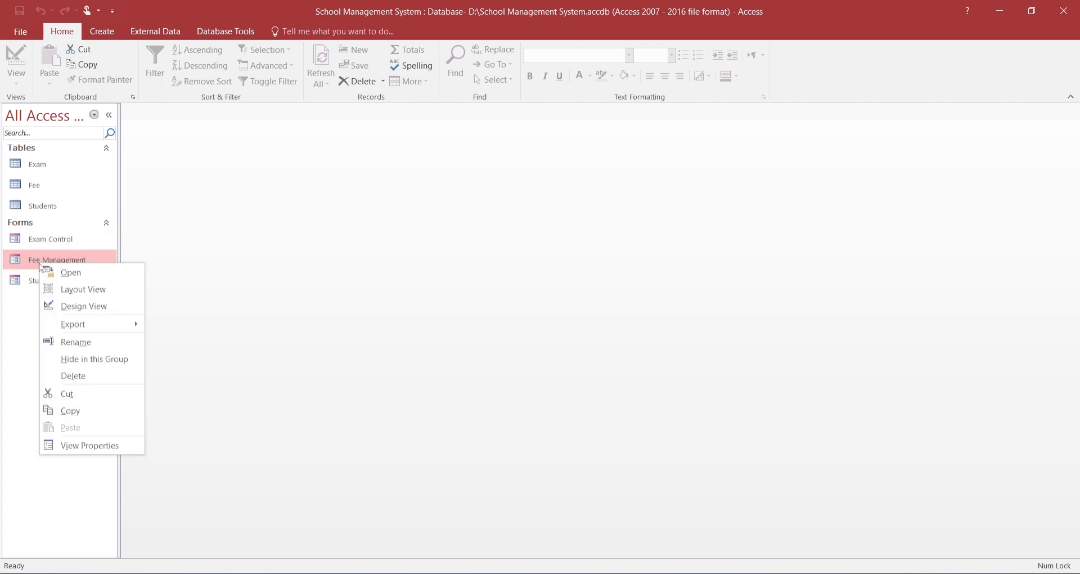
{"action": "left_click", "coordinate": [83, 306]}
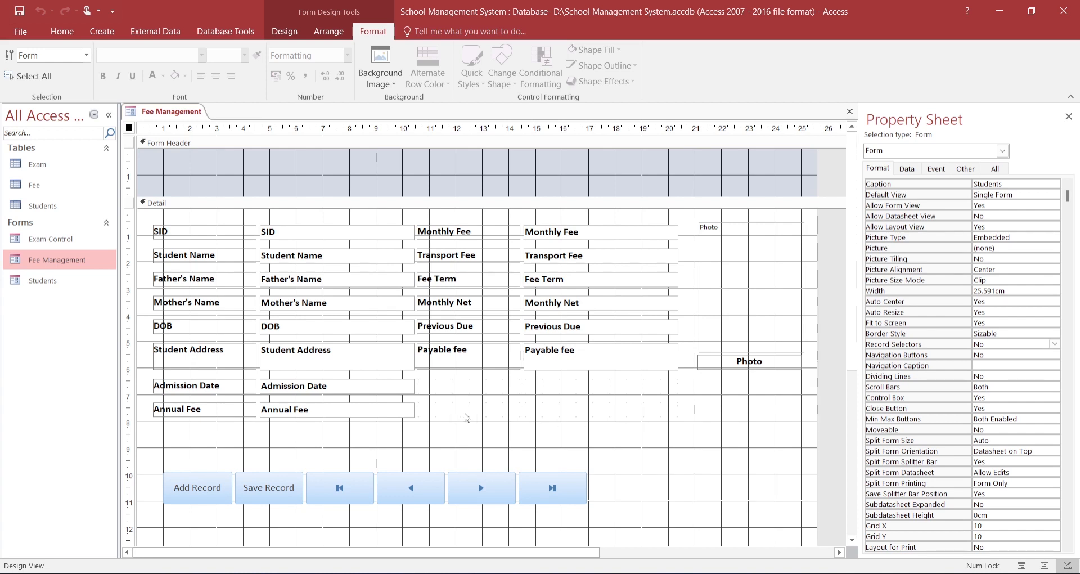
Delete the Mother's Name, DOB, Admission Date and Student Address fields from the Fee Management form.
{"action": "left_click", "coordinate": [287, 307]}
{"action": "key", "text": "Delete"}
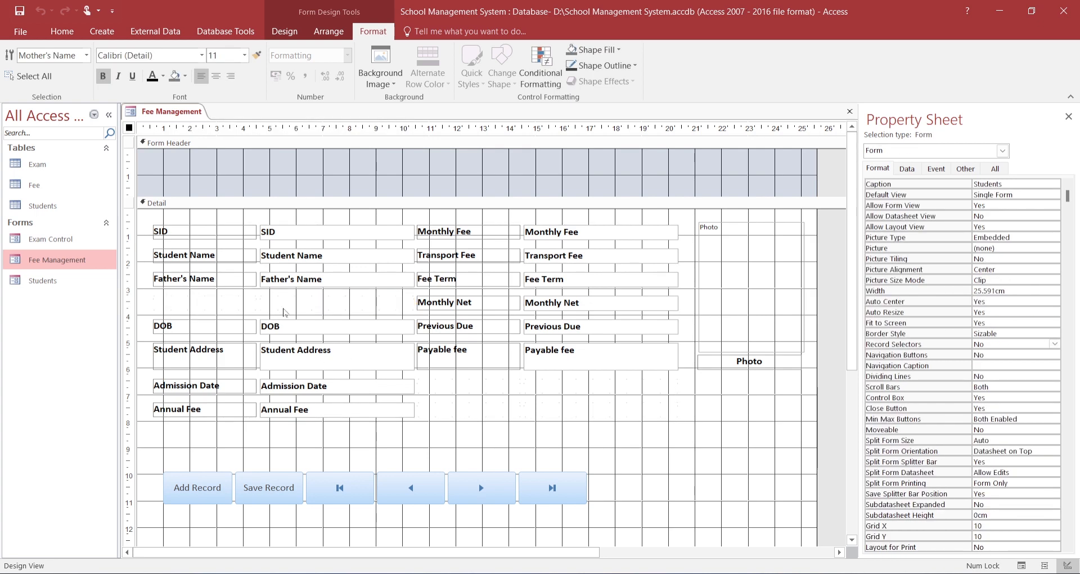
{"action": "left_click", "coordinate": [285, 326]}
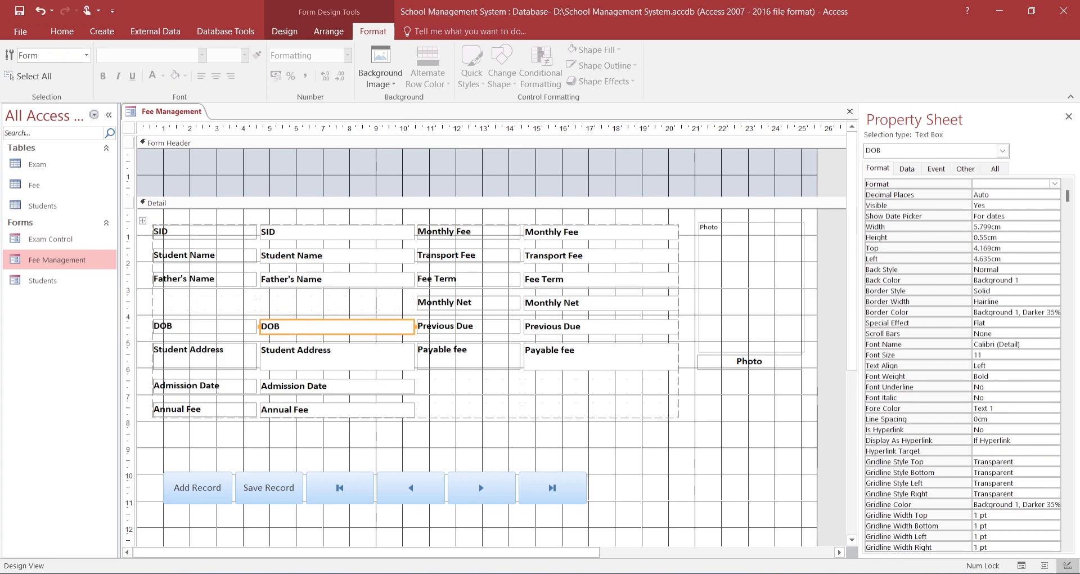
{"action": "key", "text": "Delete"}
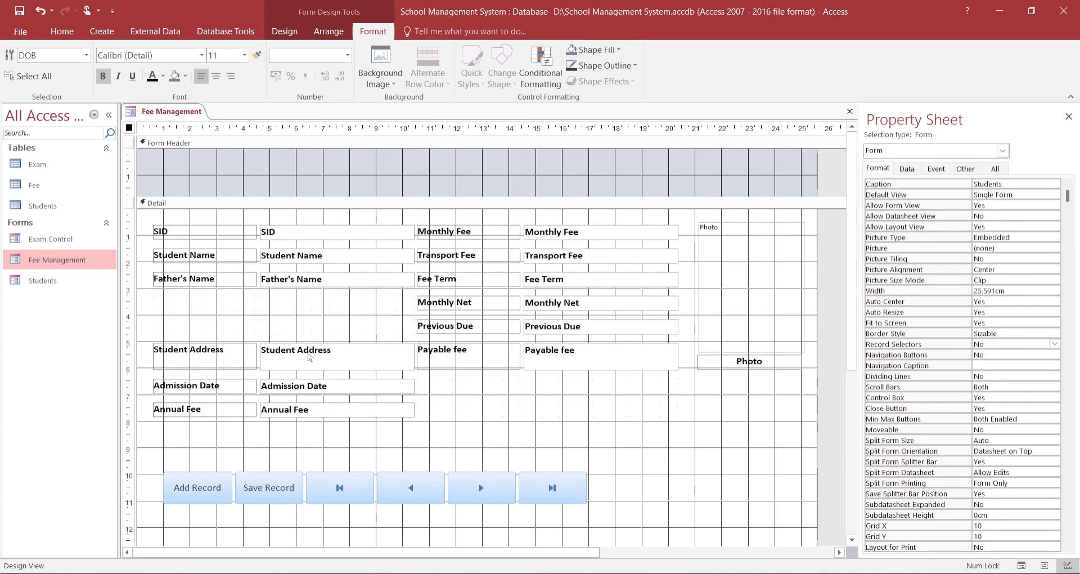
{"action": "left_click", "coordinate": [302, 385]}
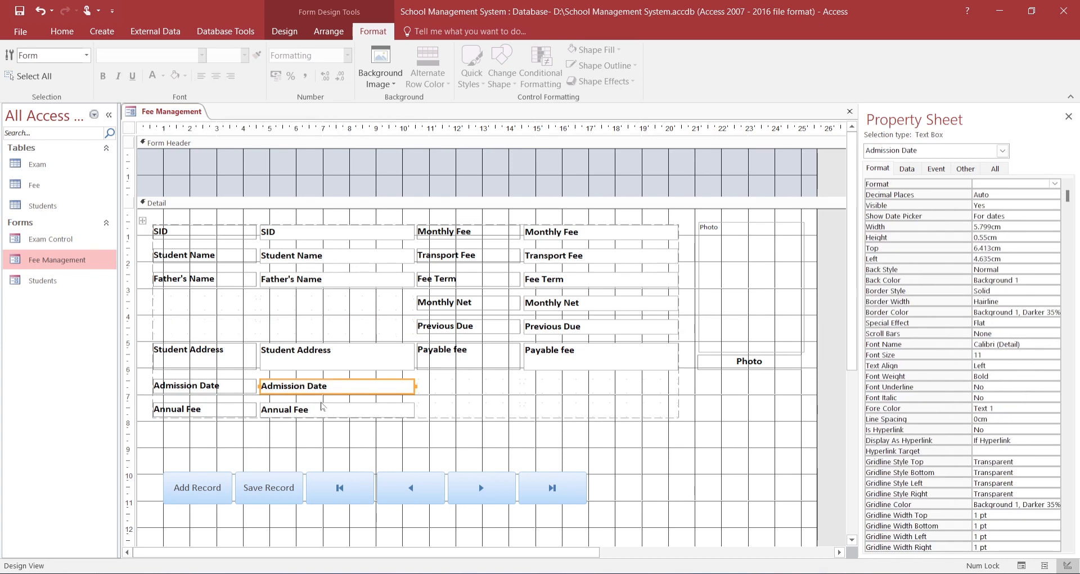
{"action": "key", "text": "Delete"}
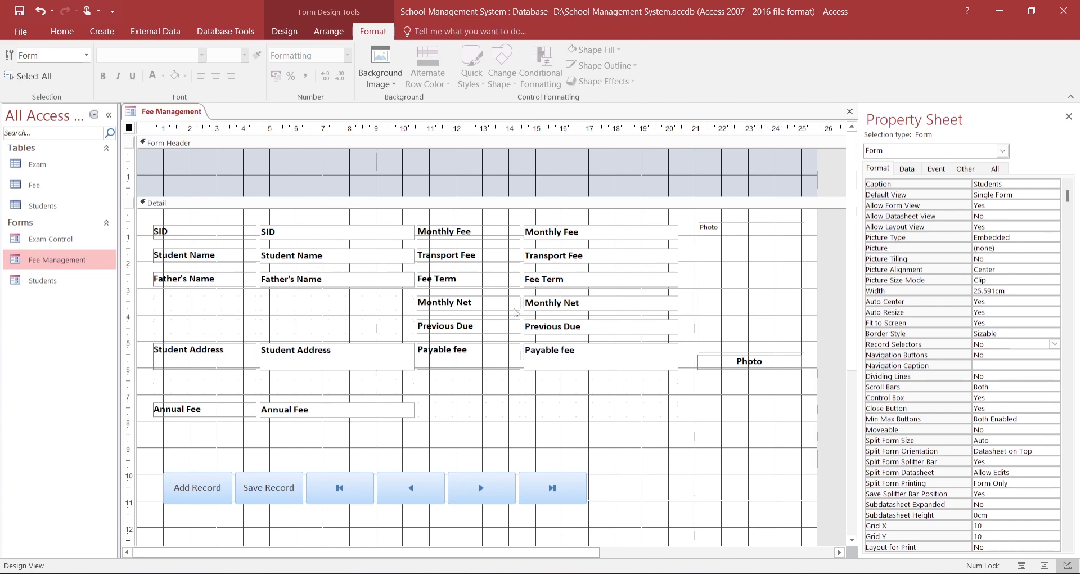
{"action": "left_click", "coordinate": [344, 365]}
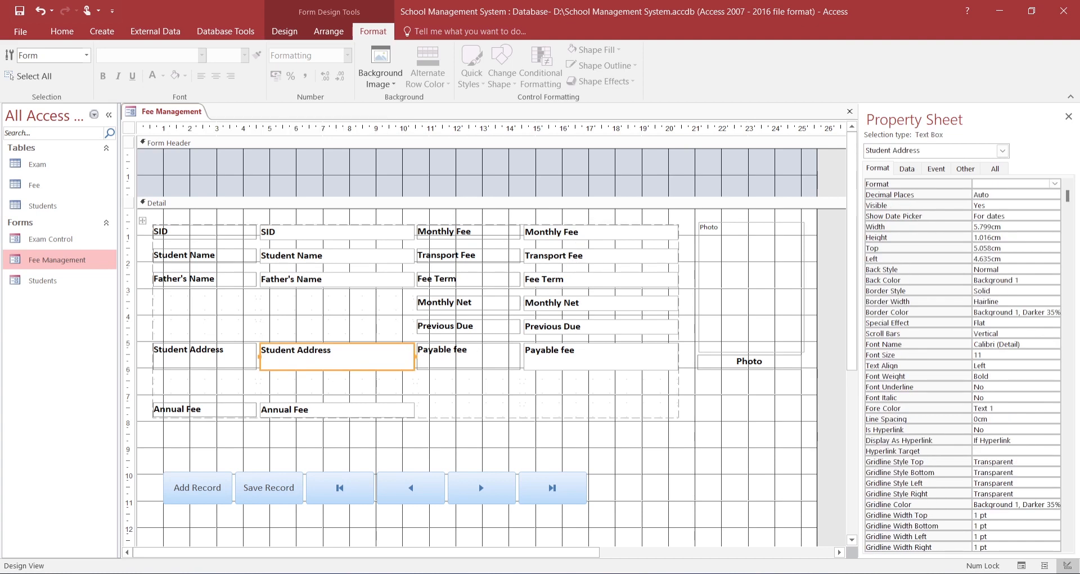
{"action": "key", "text": "Delete"}
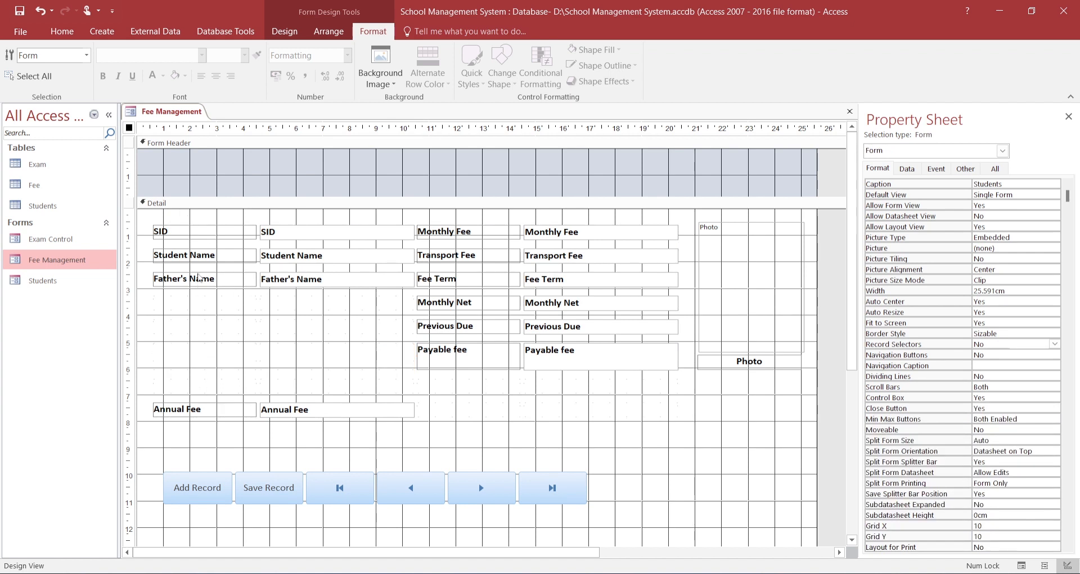
Stack the Annual Fee, Monthly Fee, Transport Fee, Fee Term, Monthly Net and Previous Due fields in the first column below Father's Name.
{"action": "left_click", "coordinate": [197, 410]}
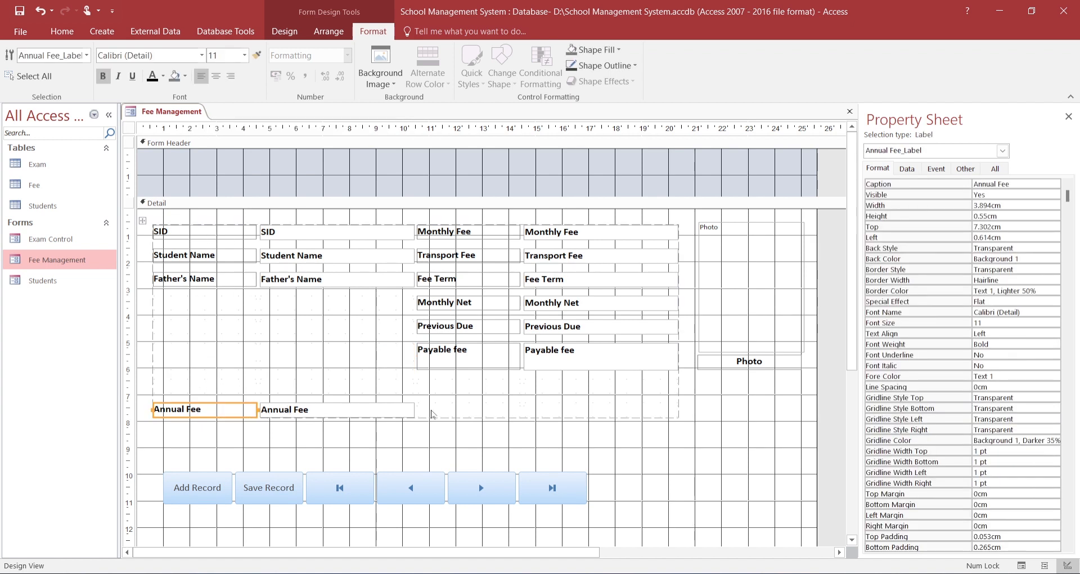
{"action": "left_click_drag", "start_coordinate": [431, 413], "coordinate": [484, 417]}
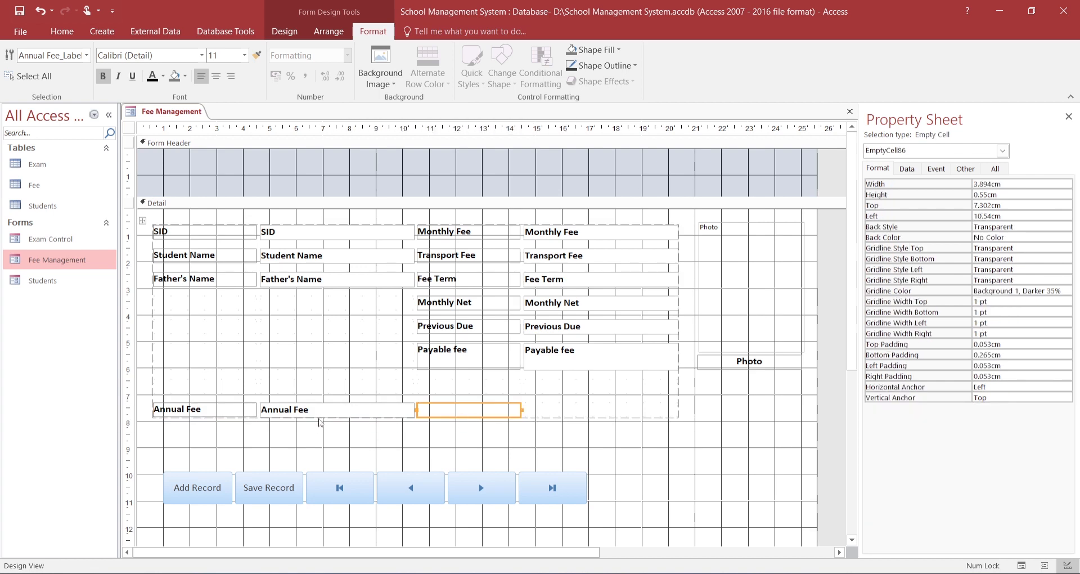
{"action": "left_click_drag", "start_coordinate": [304, 411], "coordinate": [320, 317]}
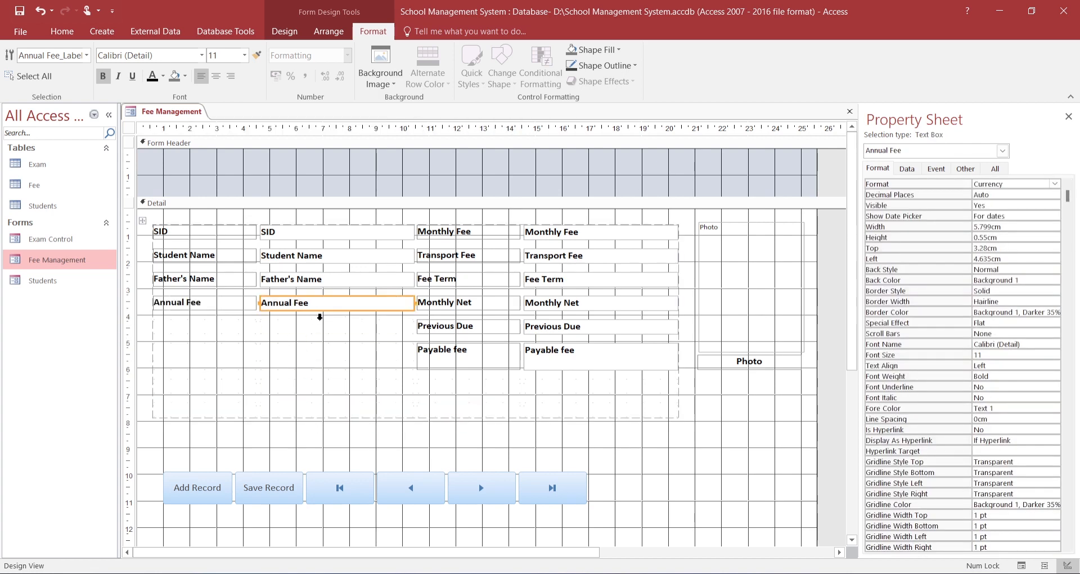
{"action": "left_click_drag", "start_coordinate": [467, 235], "coordinate": [199, 319]}
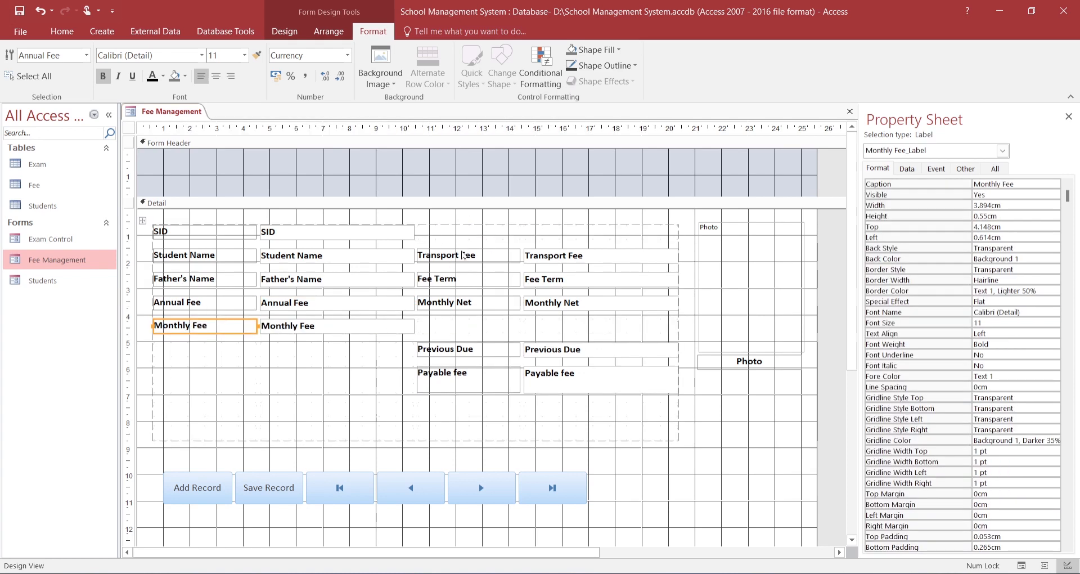
{"action": "left_click_drag", "start_coordinate": [464, 255], "coordinate": [192, 352]}
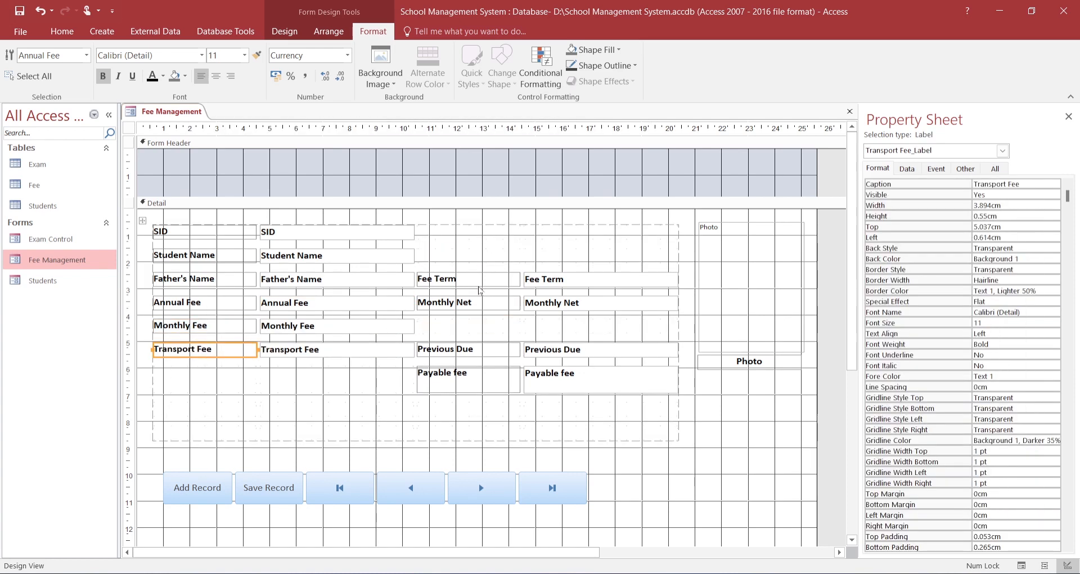
{"action": "left_click_drag", "start_coordinate": [480, 281], "coordinate": [195, 372]}
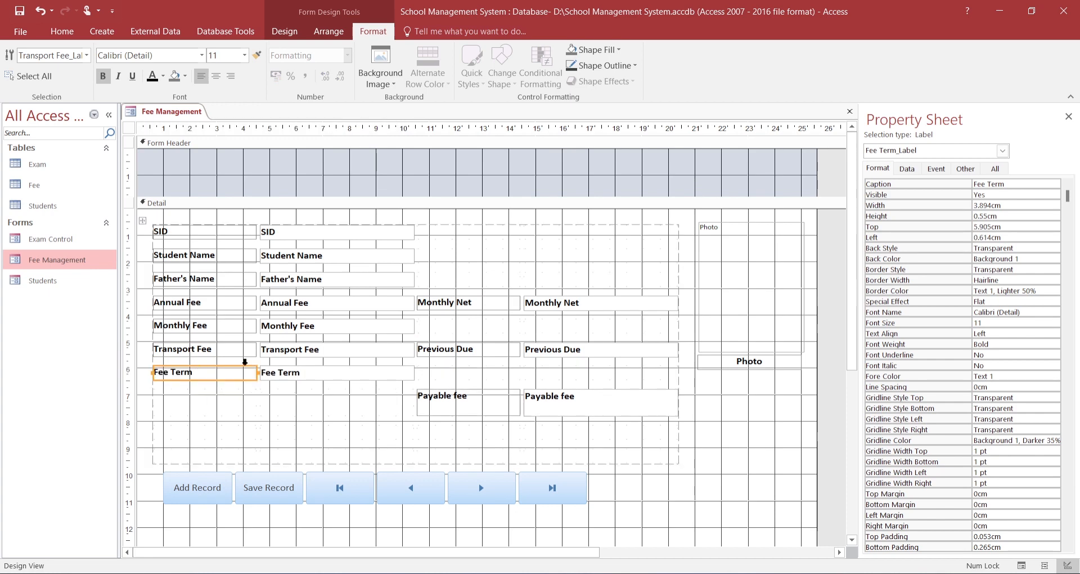
{"action": "left_click_drag", "start_coordinate": [482, 306], "coordinate": [216, 394]}
{"action": "left_click_drag", "start_coordinate": [453, 350], "coordinate": [191, 433]}
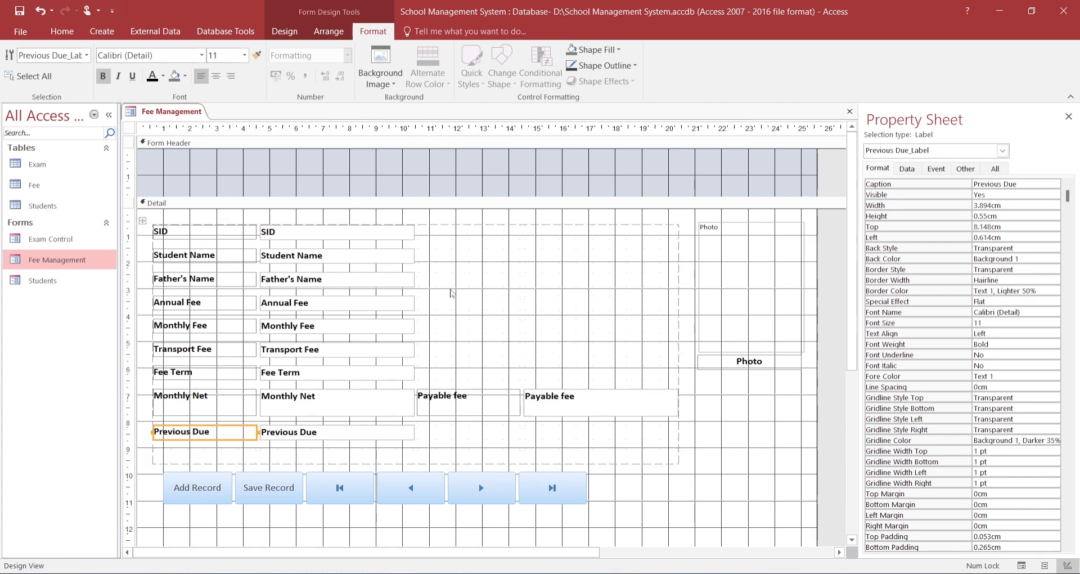
Move the command button row lower in the Detail section and place the Payable fee field below Previous Due.
{"action": "left_click", "coordinate": [177, 494]}
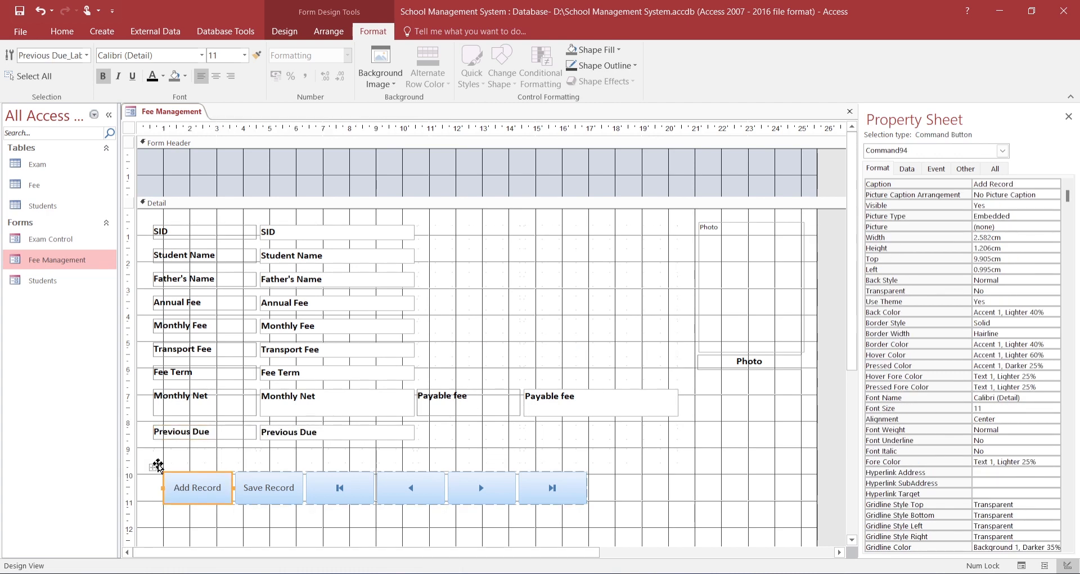
{"action": "left_click_drag", "start_coordinate": [152, 468], "coordinate": [139, 541]}
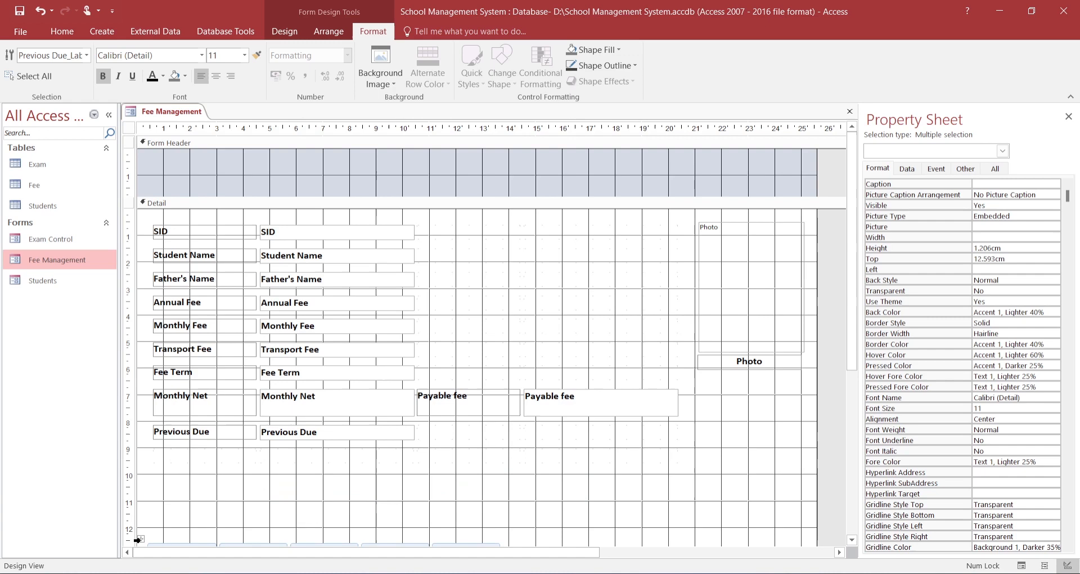
{"action": "left_click", "coordinate": [471, 401]}
{"action": "left_click", "coordinate": [430, 395]}
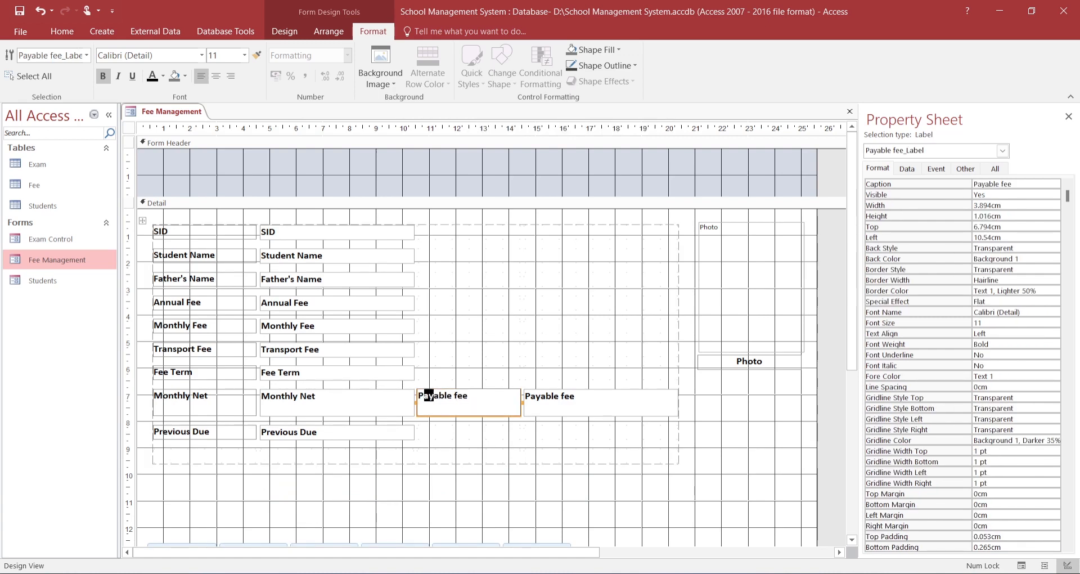
{"action": "left_click_drag", "start_coordinate": [434, 395], "coordinate": [469, 396]}
{"action": "left_click", "coordinate": [585, 403]}
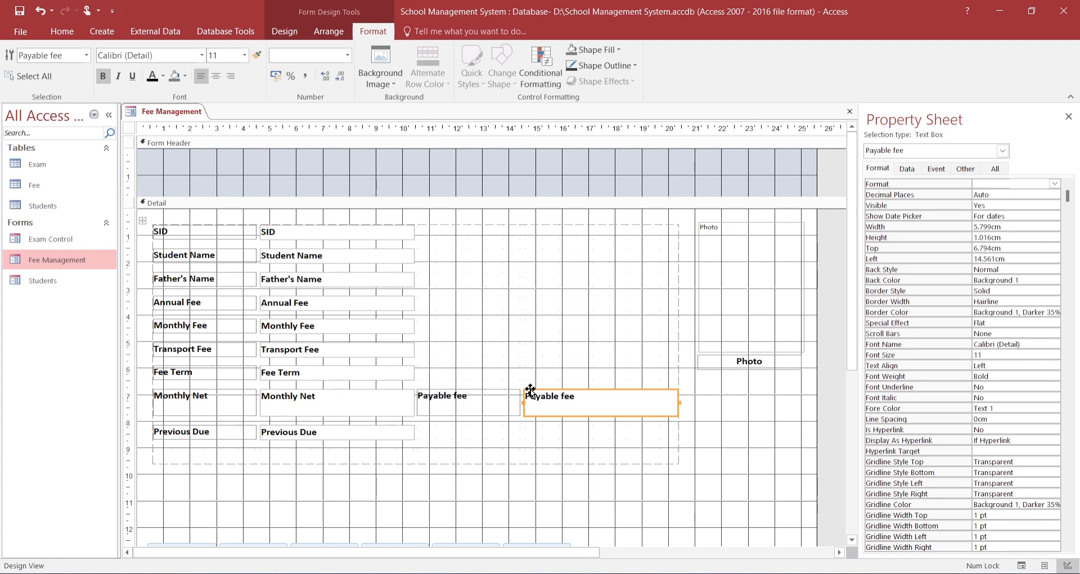
{"action": "left_click_drag", "start_coordinate": [529, 394], "coordinate": [278, 448]}
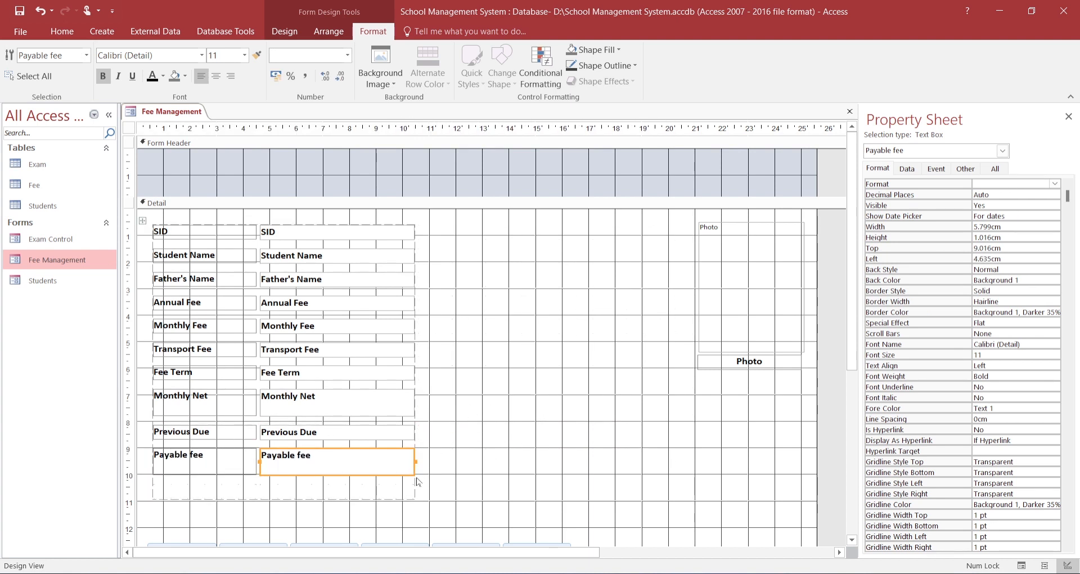
Shrink the Payable fee box to about 0.57 cm high and Monthly Net to about 0.72 cm, and delete the empty layout row below.
{"action": "left_click_drag", "start_coordinate": [415, 475], "coordinate": [418, 465]}
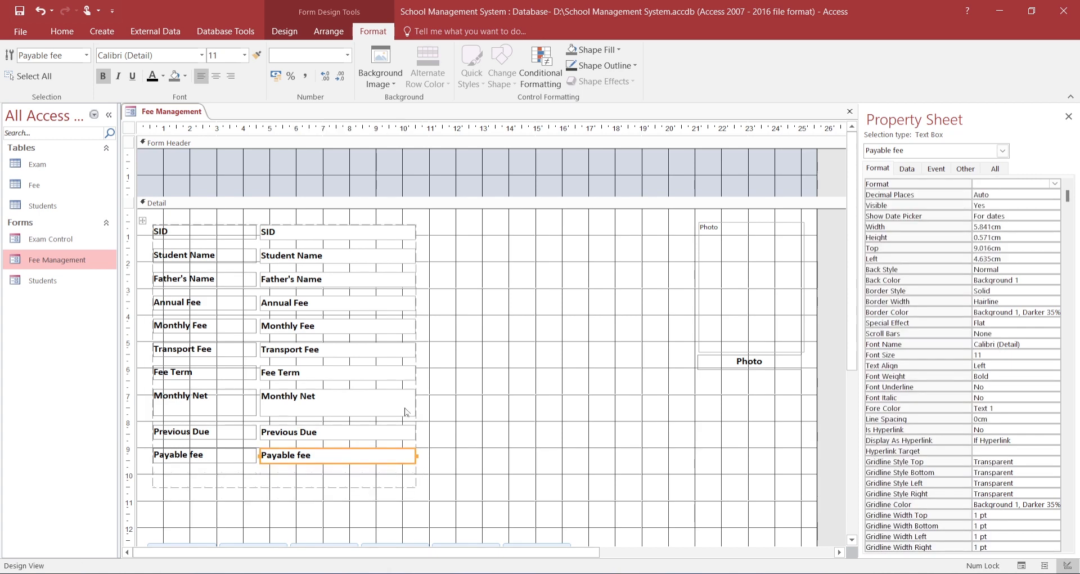
{"action": "left_click", "coordinate": [407, 412]}
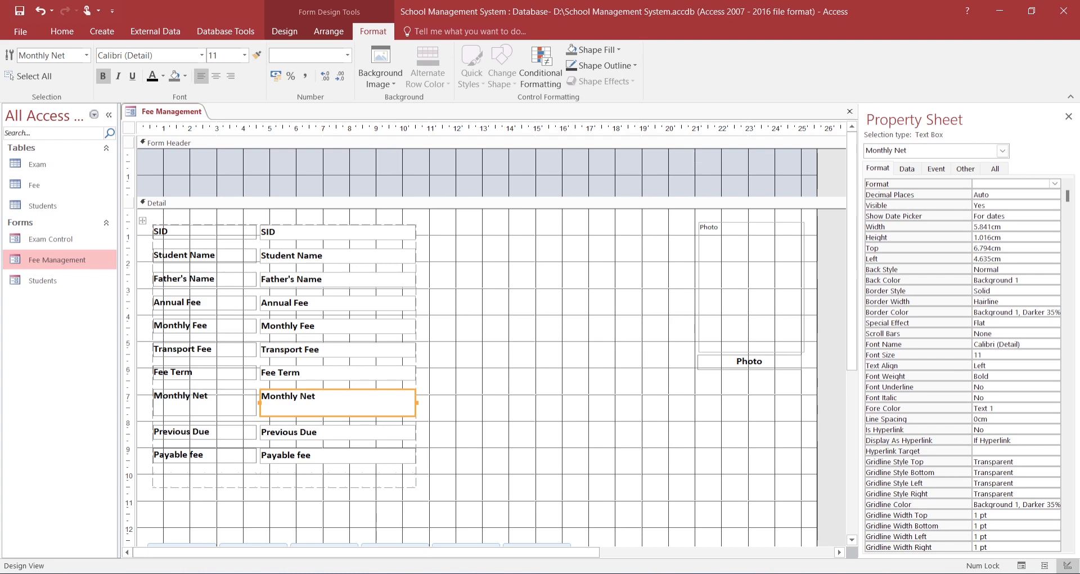
{"action": "mouse_move", "coordinate": [414, 416]}
{"action": "left_mouse_down"}
{"action": "mouse_move", "coordinate": [413, 397]}
{"action": "mouse_move", "coordinate": [413, 407]}
{"action": "left_mouse_up"}
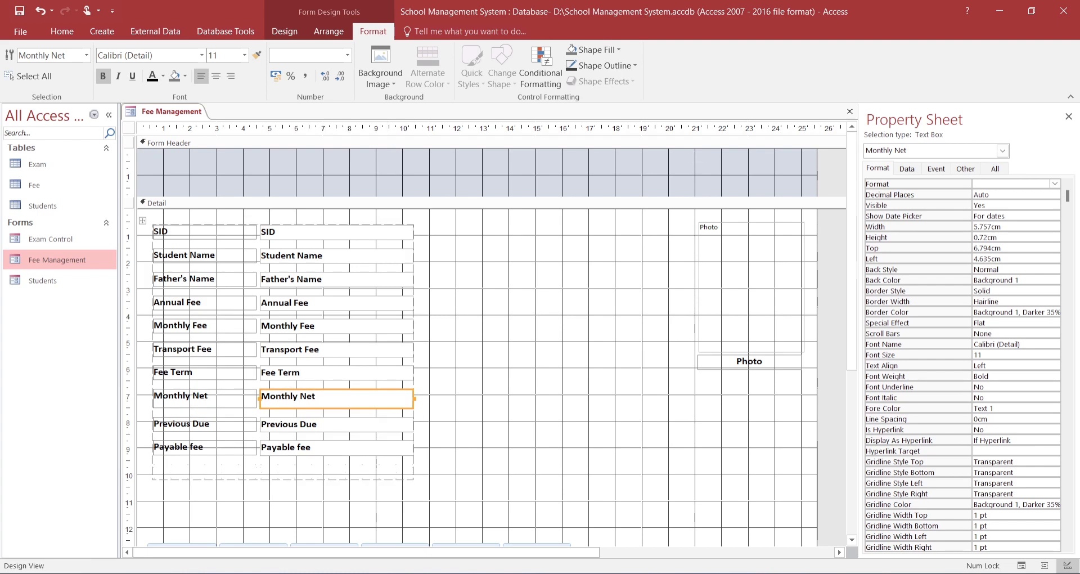
{"action": "left_click", "coordinate": [382, 472]}
{"action": "left_click_drag", "start_coordinate": [454, 465], "coordinate": [145, 509]}
{"action": "key", "text": "Delete"}
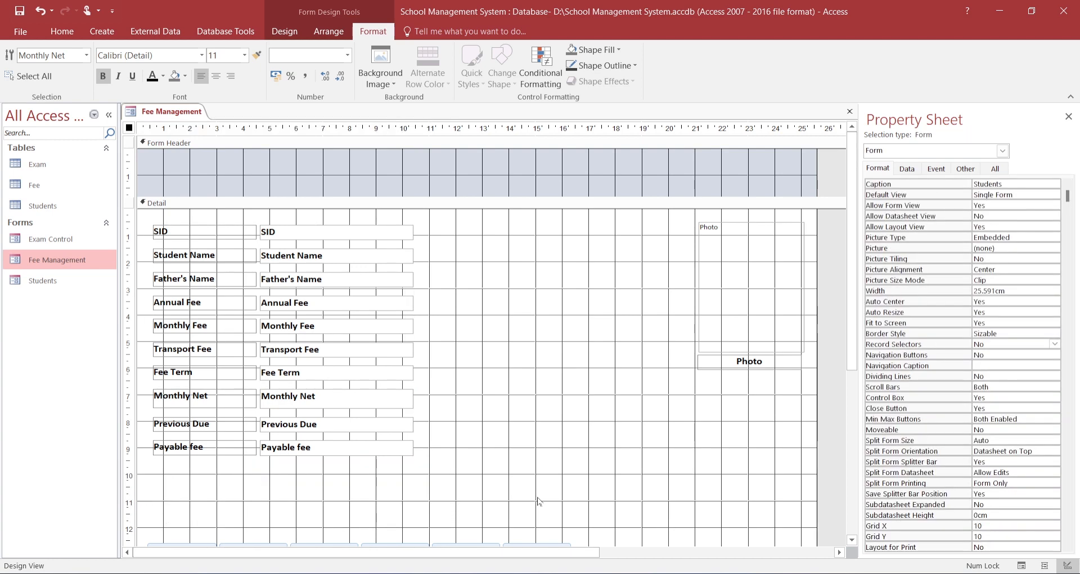
Delete the Photo attachment control together with its label from the Fee Management form.
{"action": "left_click", "coordinate": [535, 461]}
{"action": "left_click", "coordinate": [734, 237]}
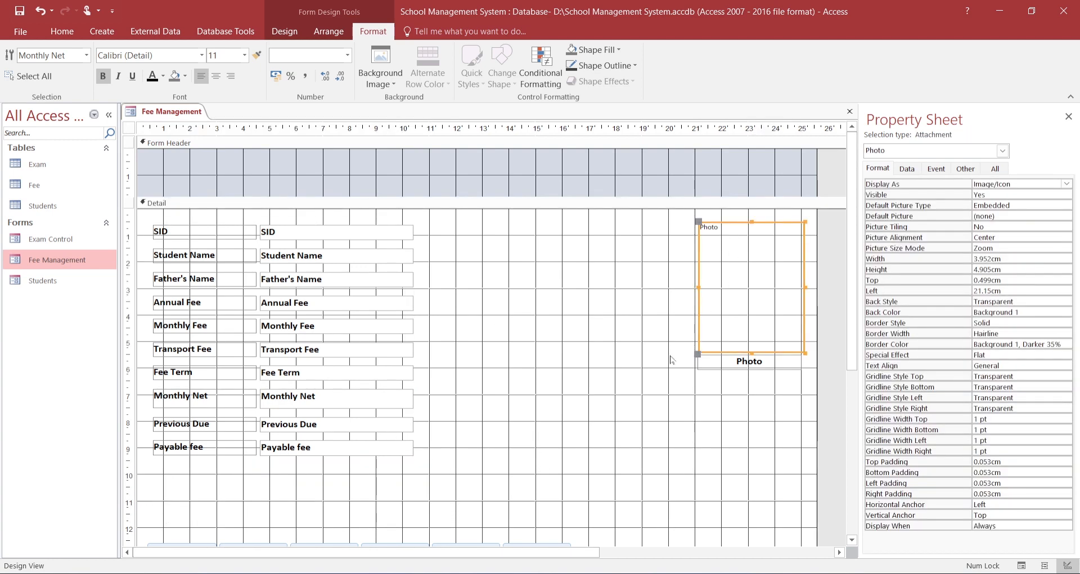
{"action": "key", "text": "Delete"}
{"action": "left_click", "coordinate": [642, 378]}
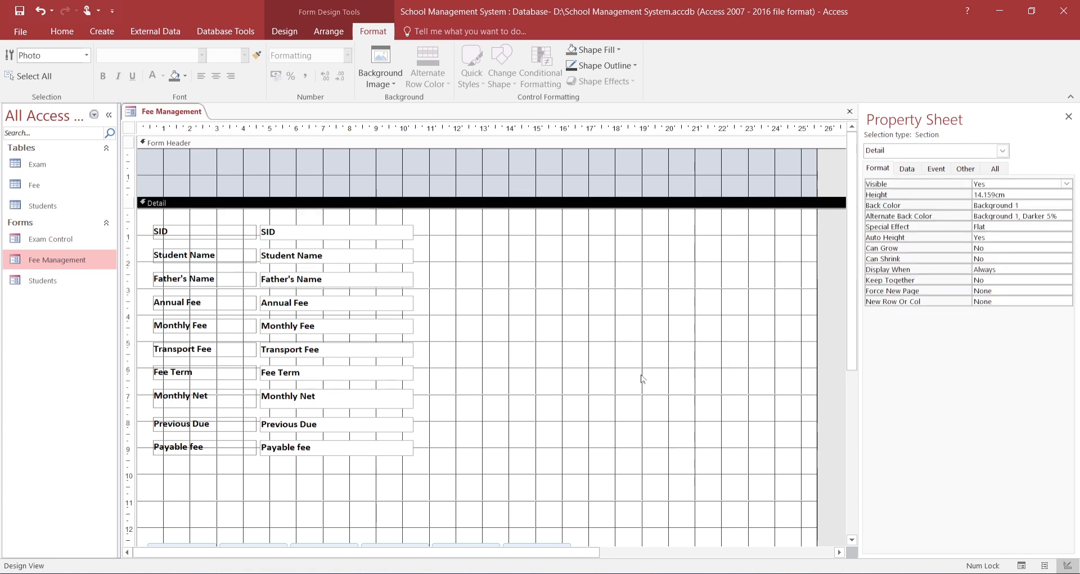
Move the row of record command buttons up to just below the Payable fee field.
{"action": "scroll", "coordinate": [642, 378], "scroll_direction": "down", "scroll_amount": 4}
{"action": "scroll", "coordinate": [642, 378], "scroll_direction": "up", "scroll_amount": 2}
{"action": "left_click_drag", "start_coordinate": [185, 437], "coordinate": [523, 549]}
{"action": "left_click_drag", "start_coordinate": [385, 421], "coordinate": [406, 421]}
{"action": "left_click", "coordinate": [678, 315]}
{"action": "scroll", "coordinate": [678, 315], "scroll_direction": "up", "scroll_amount": 2}
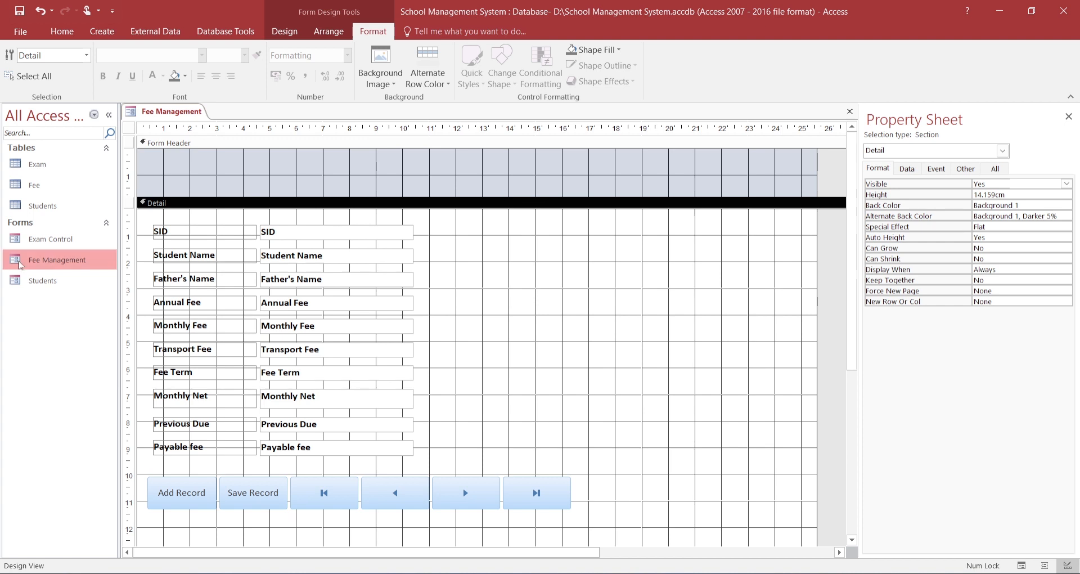
Start a new form with the Form Wizard and add all fields of the Fee table to it.
{"action": "left_click", "coordinate": [102, 31]}
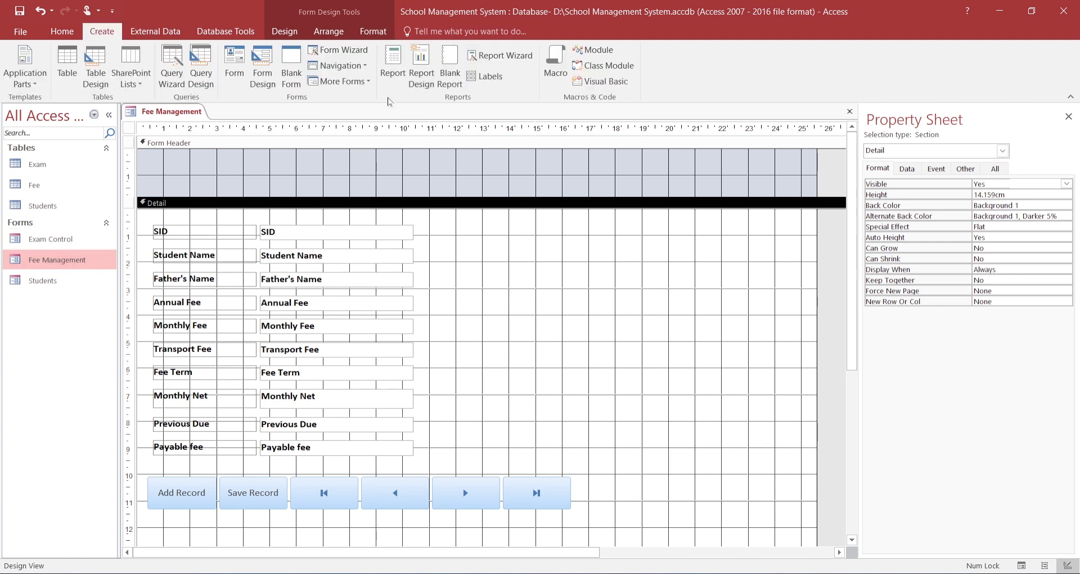
{"action": "left_click", "coordinate": [337, 49]}
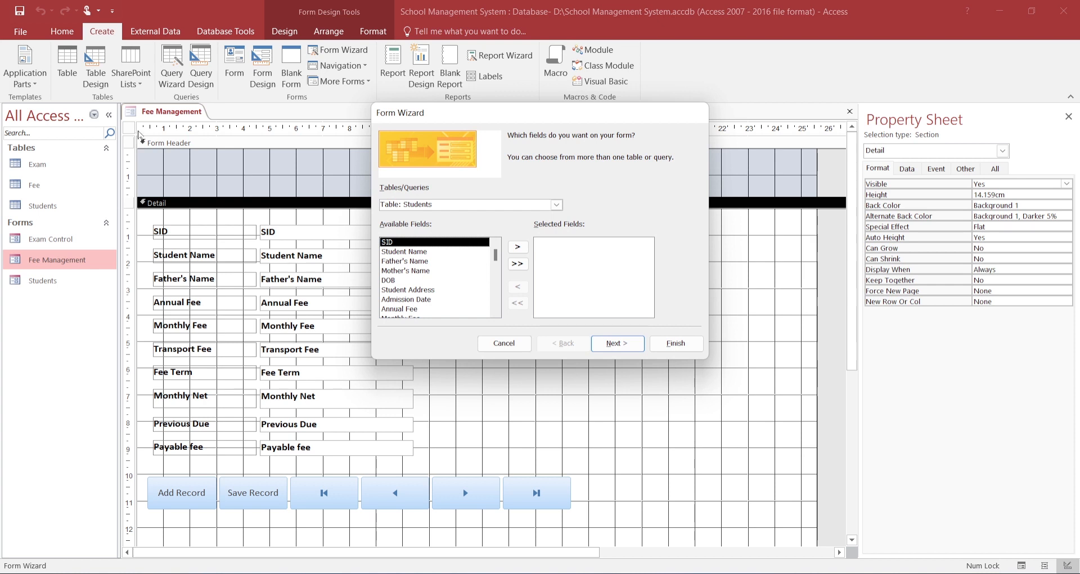
{"action": "left_click", "coordinate": [556, 205]}
{"action": "left_click", "coordinate": [428, 226]}
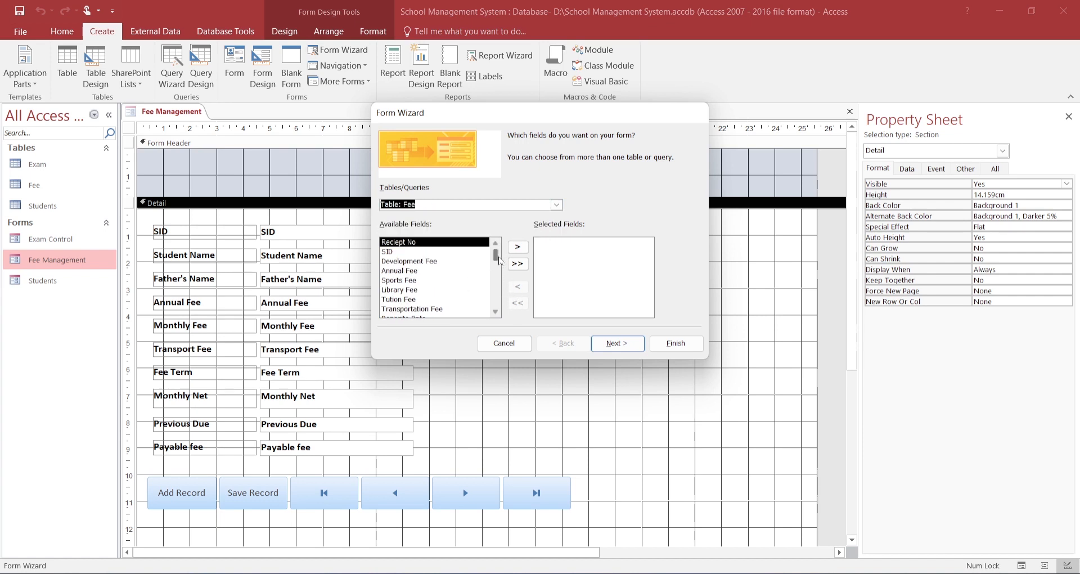
{"action": "left_click_drag", "start_coordinate": [496, 255], "coordinate": [500, 319]}
{"action": "left_click", "coordinate": [518, 263]}
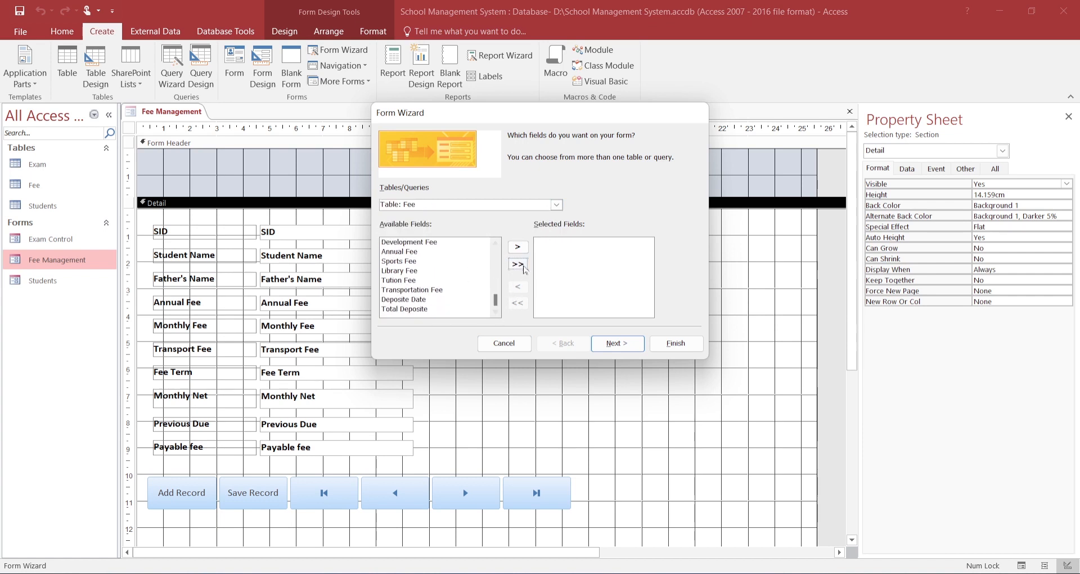
Finish the wizard with the Columnar layout and the title Fee, choosing to modify the form's design.
{"action": "left_click", "coordinate": [626, 353]}
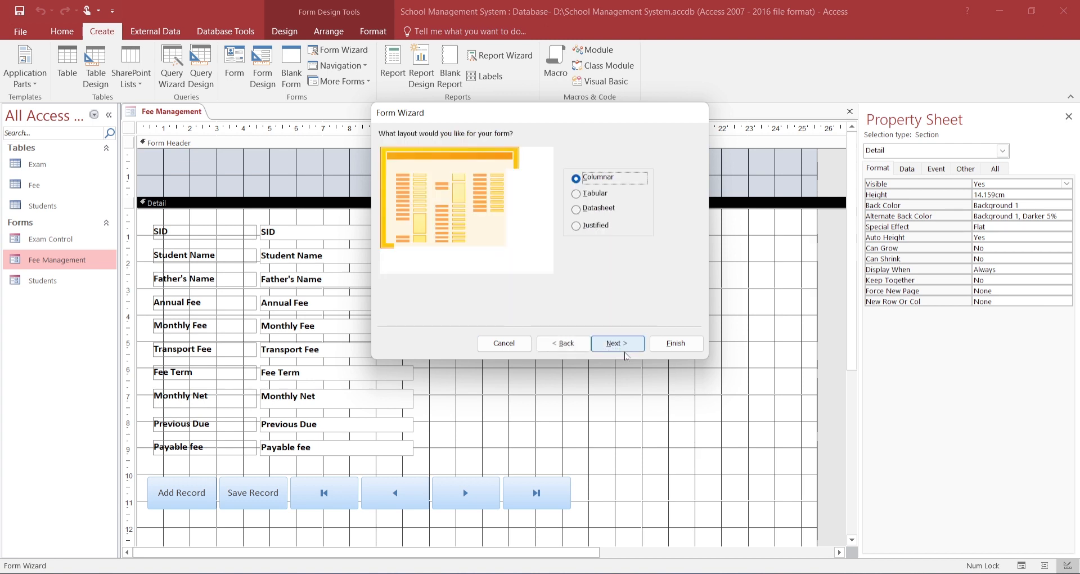
{"action": "left_click", "coordinate": [629, 348]}
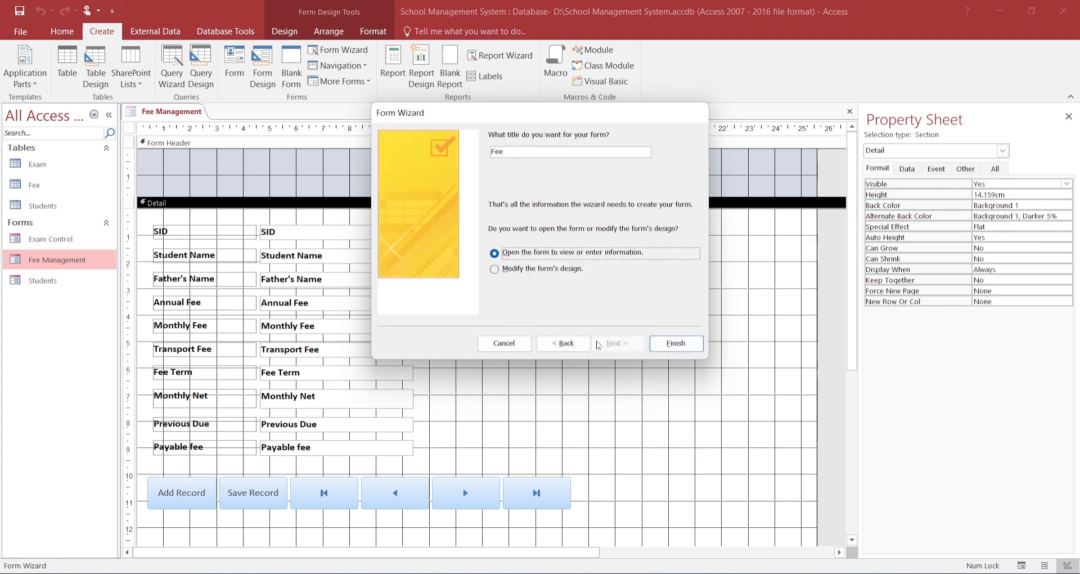
{"action": "left_click", "coordinate": [564, 344]}
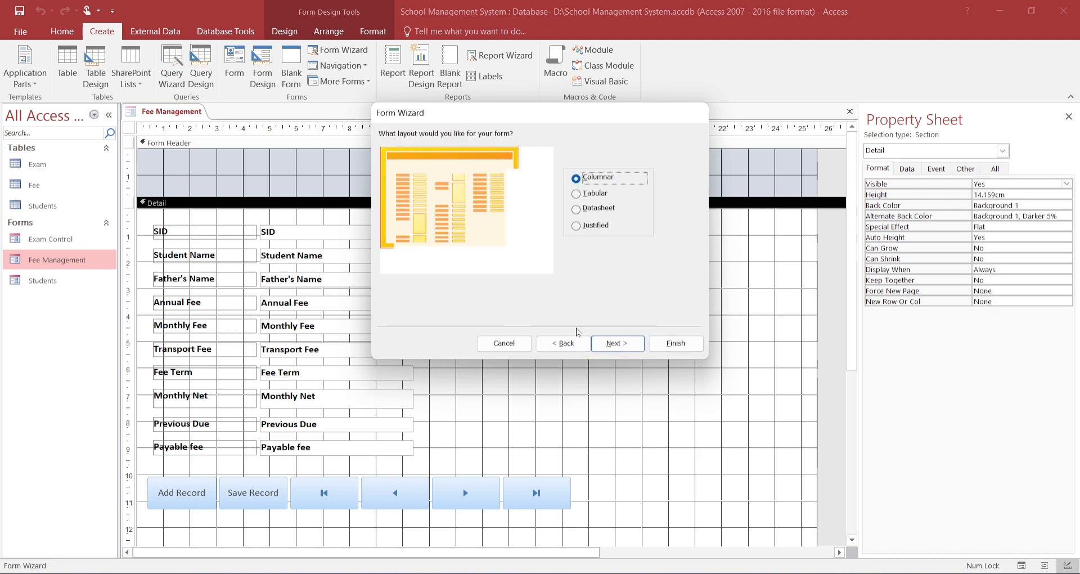
{"action": "left_click", "coordinate": [618, 345]}
{"action": "left_click", "coordinate": [531, 270]}
{"action": "left_click", "coordinate": [663, 347]}
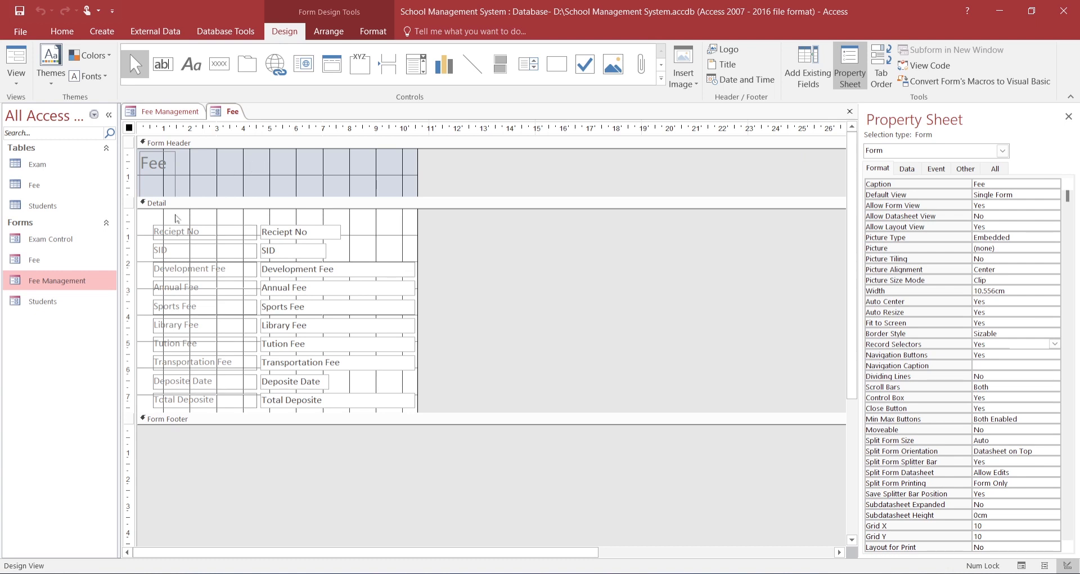
Shrink the Fee title label in the form header to fit its text, about 1.1 × 0.9 cm, and close the Fee form.
{"action": "right_click", "coordinate": [144, 221]}
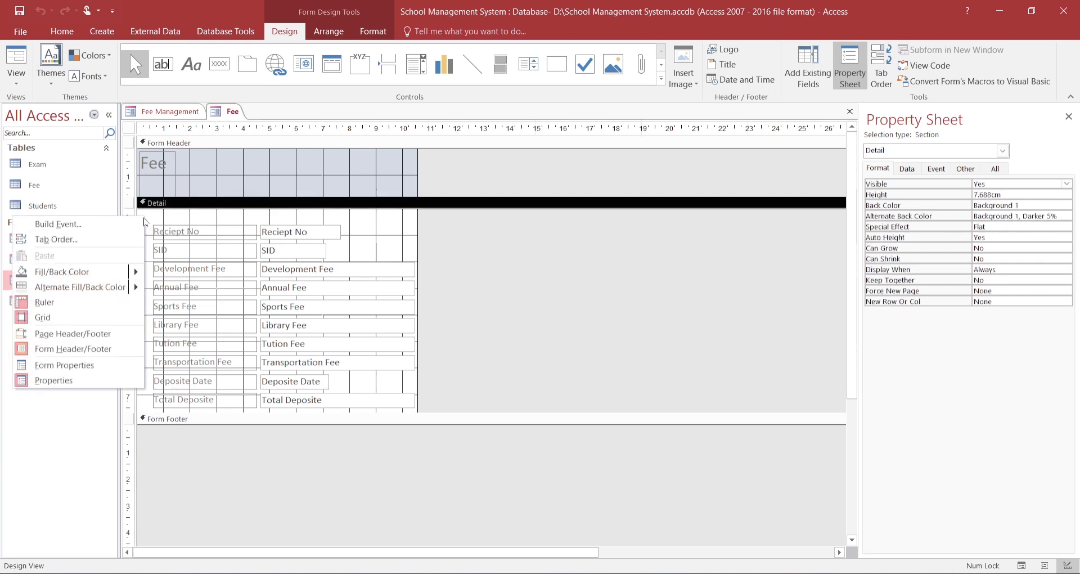
{"action": "left_click", "coordinate": [166, 185]}
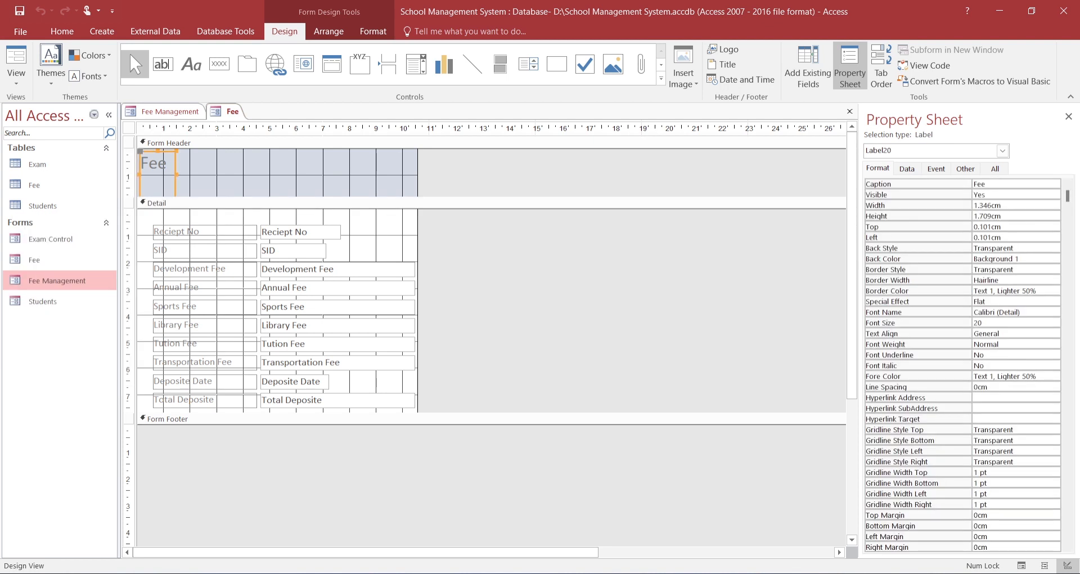
{"action": "left_click_drag", "start_coordinate": [176, 174], "coordinate": [182, 176]}
{"action": "double_click", "coordinate": [177, 173]}
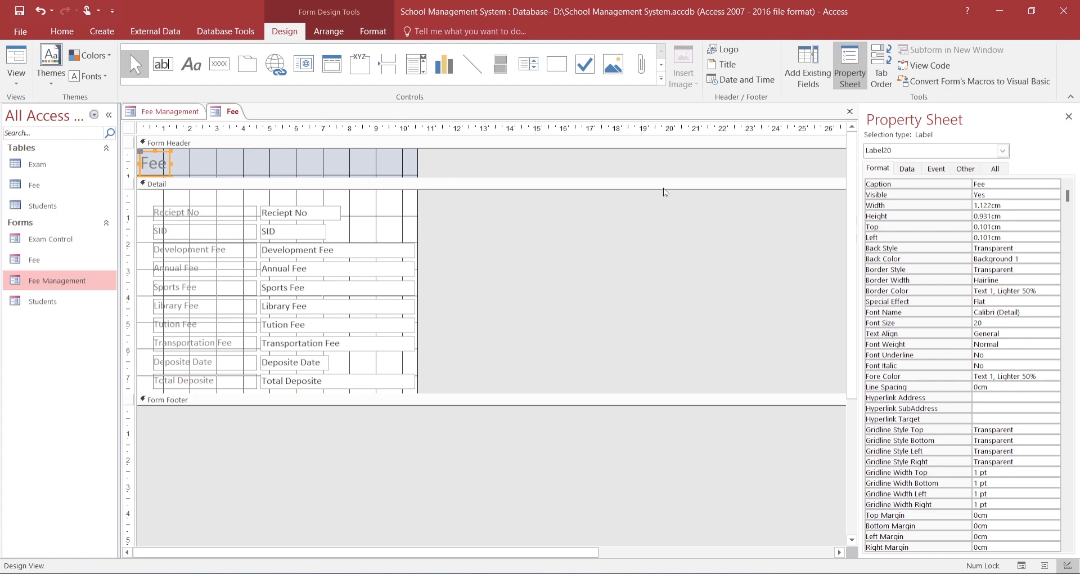
{"action": "left_click", "coordinate": [850, 111]}
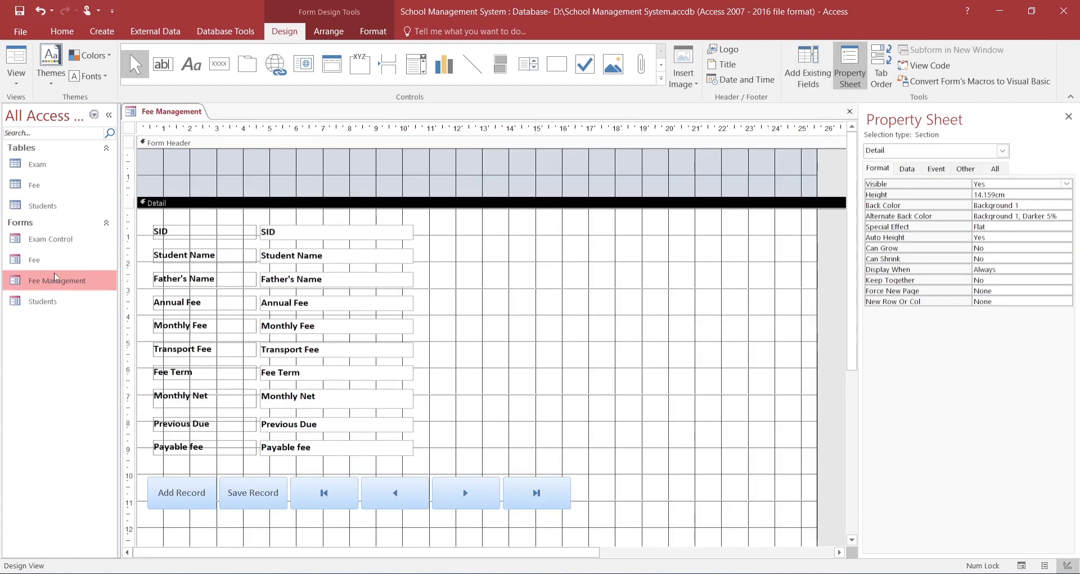
Embed the Fee form as a subform beside the fields of Fee Management and delete its attached label.
{"action": "left_click_drag", "start_coordinate": [33, 260], "coordinate": [583, 265]}
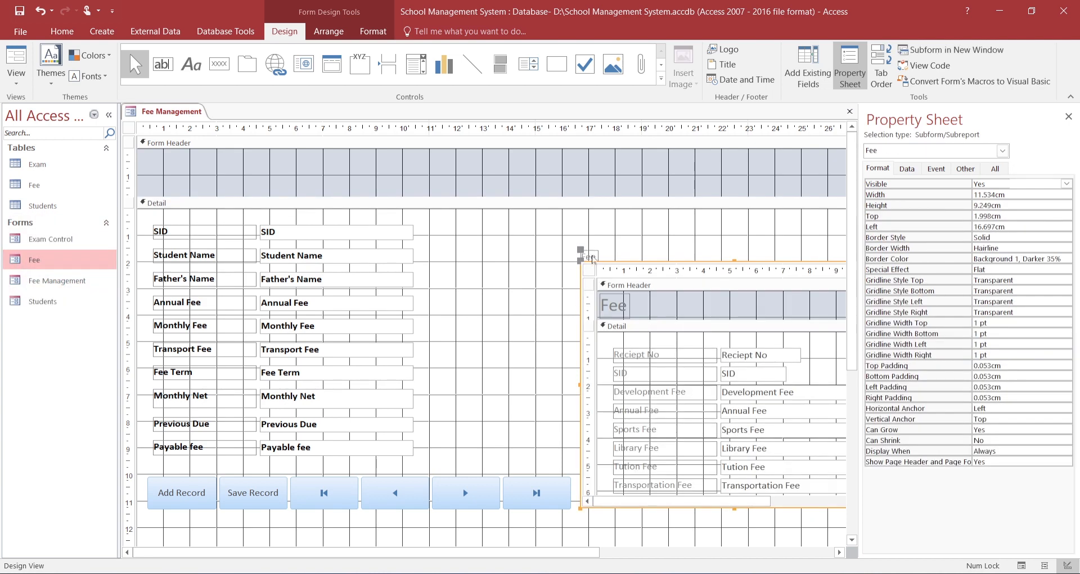
{"action": "left_click", "coordinate": [591, 258]}
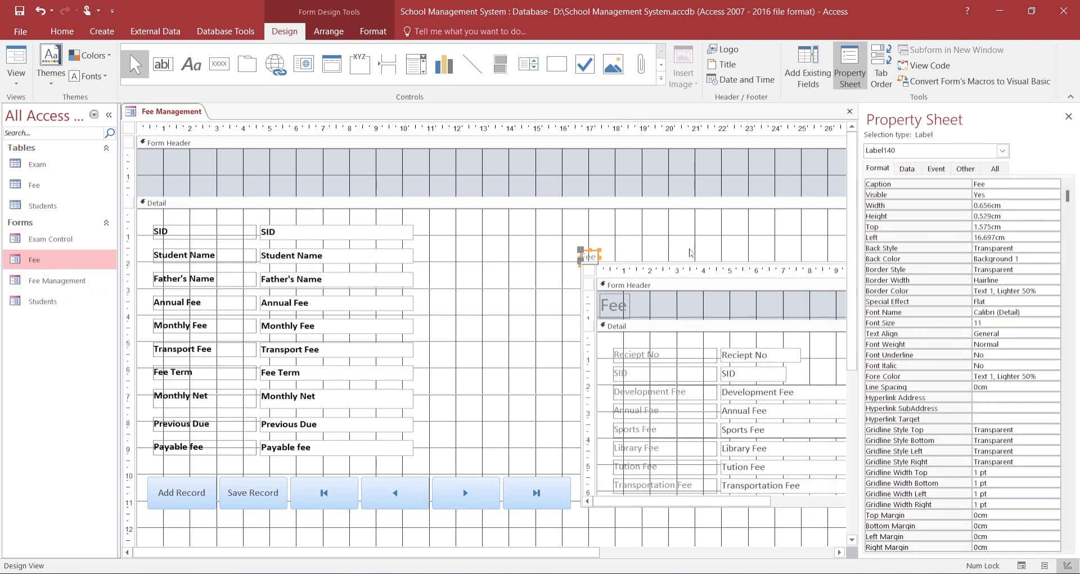
{"action": "key", "text": "Delete"}
Move the Fee subform up to the top edge of the Detail section and preview the layout in Form View.
{"action": "left_click", "coordinate": [657, 310]}
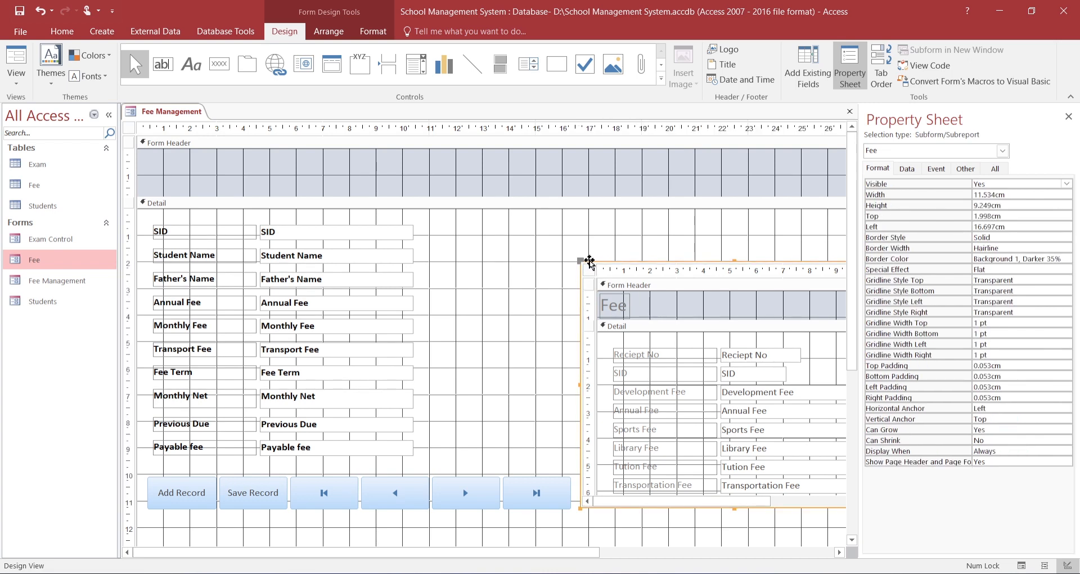
{"action": "left_click_drag", "start_coordinate": [580, 259], "coordinate": [553, 202]}
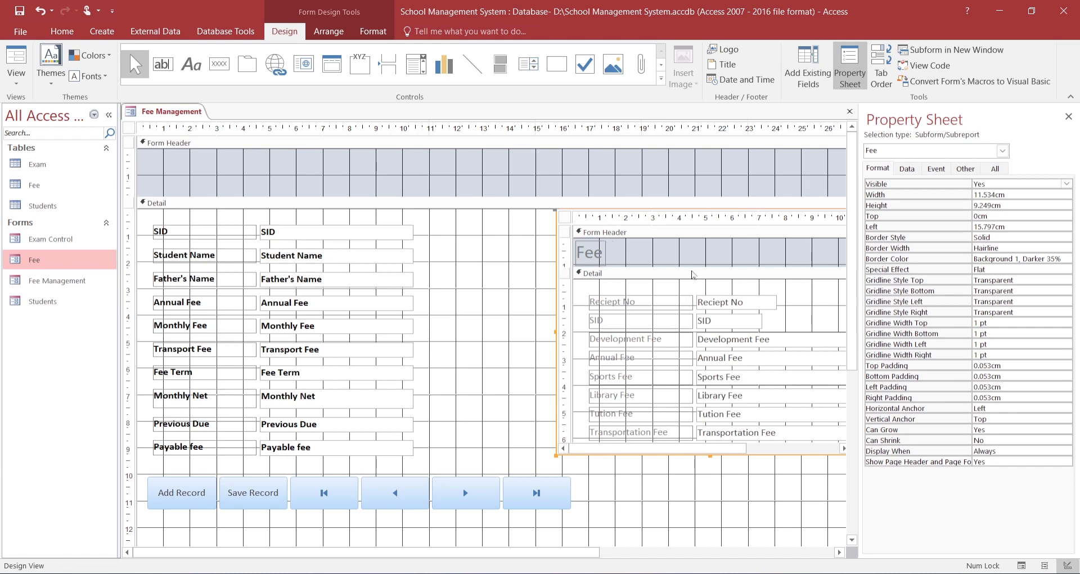
{"action": "left_click", "coordinate": [1021, 568]}
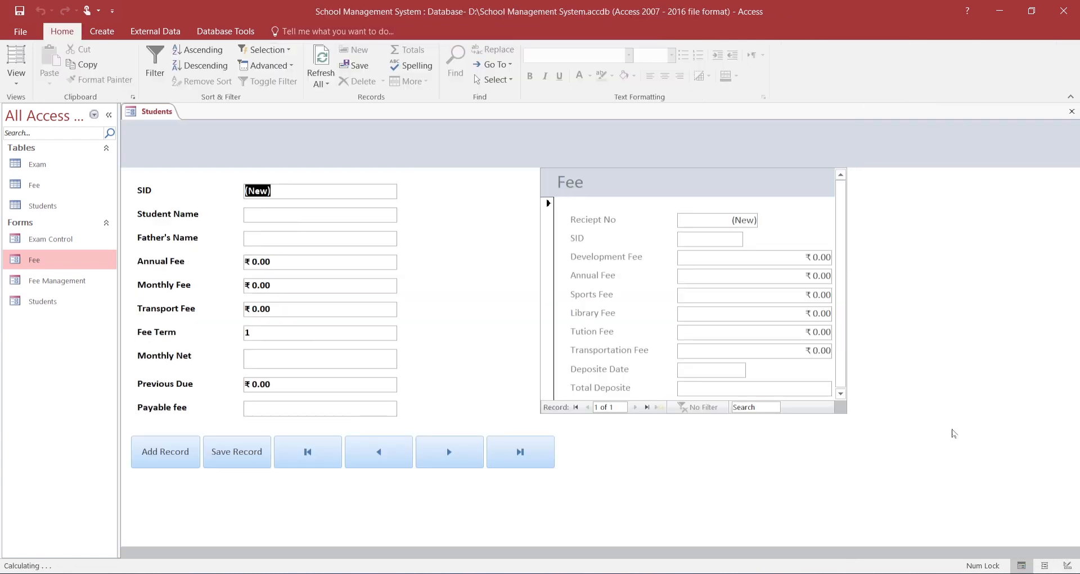
{"action": "left_click_drag", "start_coordinate": [843, 369], "coordinate": [846, 380]}
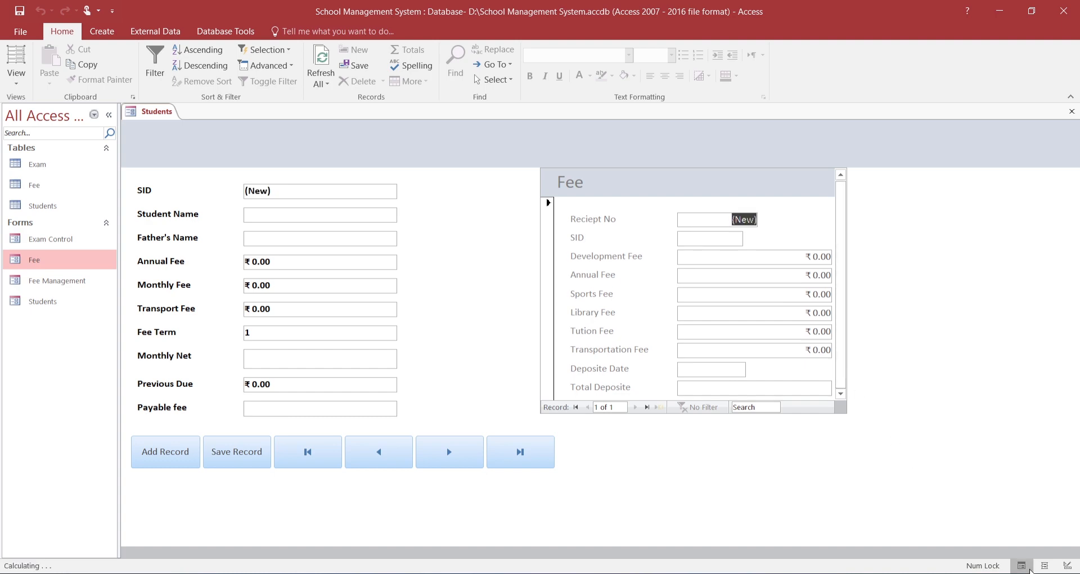
Return to Design View, enlarge the Fee subform to about 12.2 × 9.9 cm and check it in Form View.
{"action": "left_click", "coordinate": [1068, 566]}
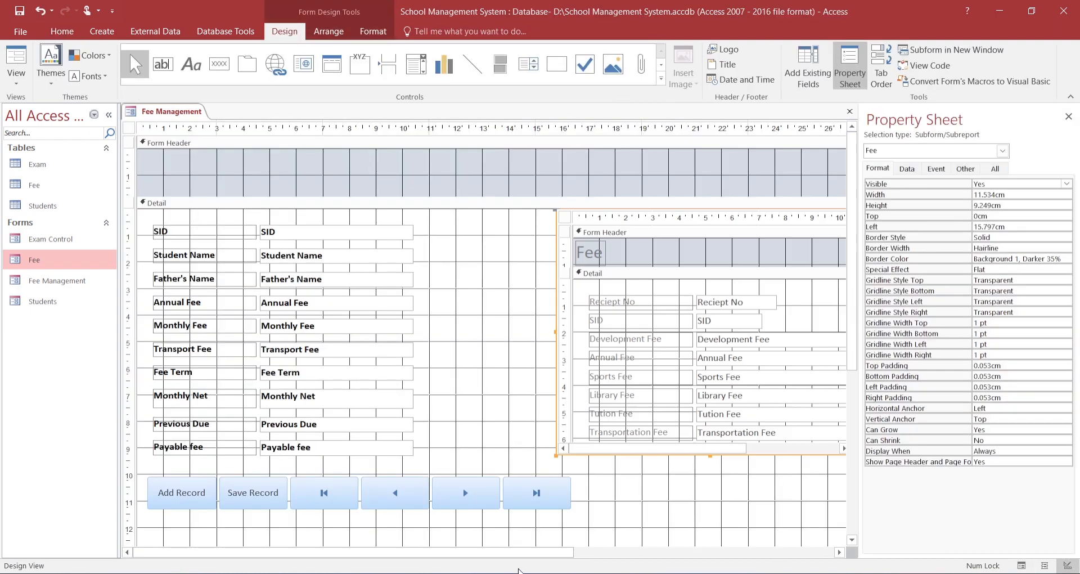
{"action": "left_click_drag", "start_coordinate": [528, 554], "coordinate": [679, 554]}
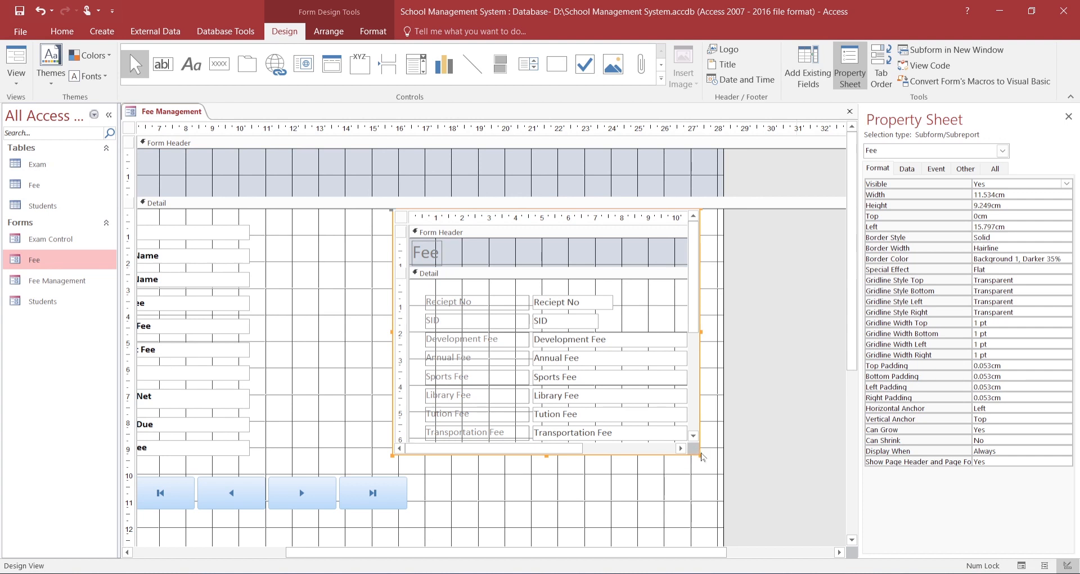
{"action": "left_click_drag", "start_coordinate": [700, 457], "coordinate": [716, 487]}
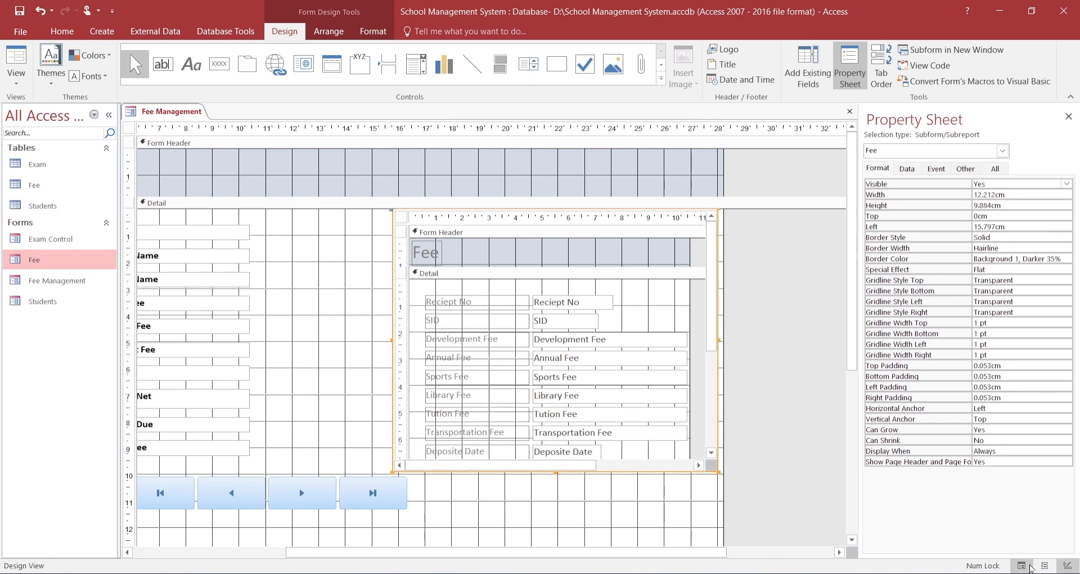
{"action": "left_click", "coordinate": [1022, 565]}
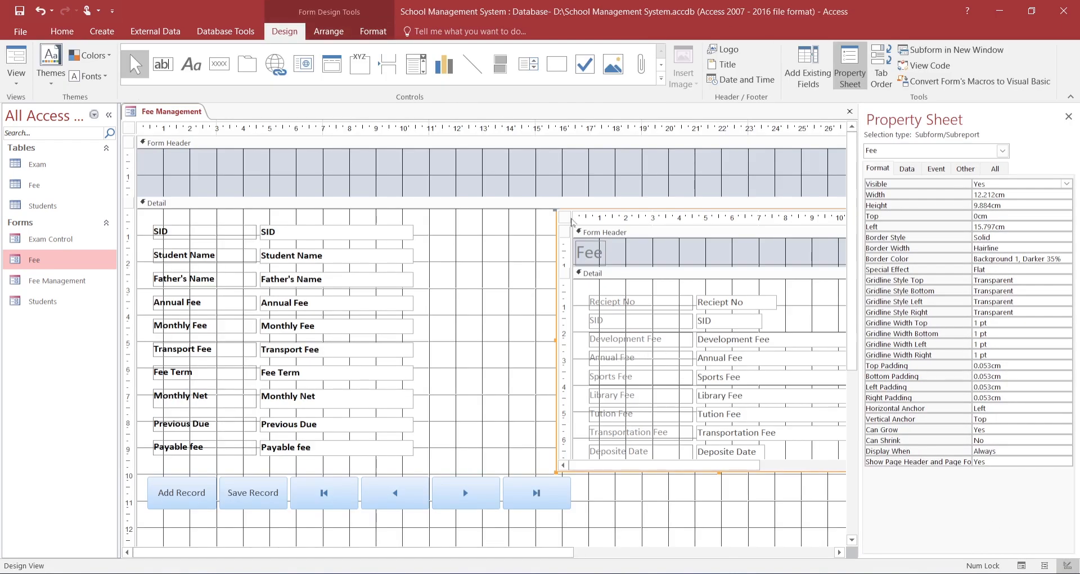
Set Record Selectors to No for the Fee subform and check the result in Form View.
{"action": "left_click", "coordinate": [566, 217]}
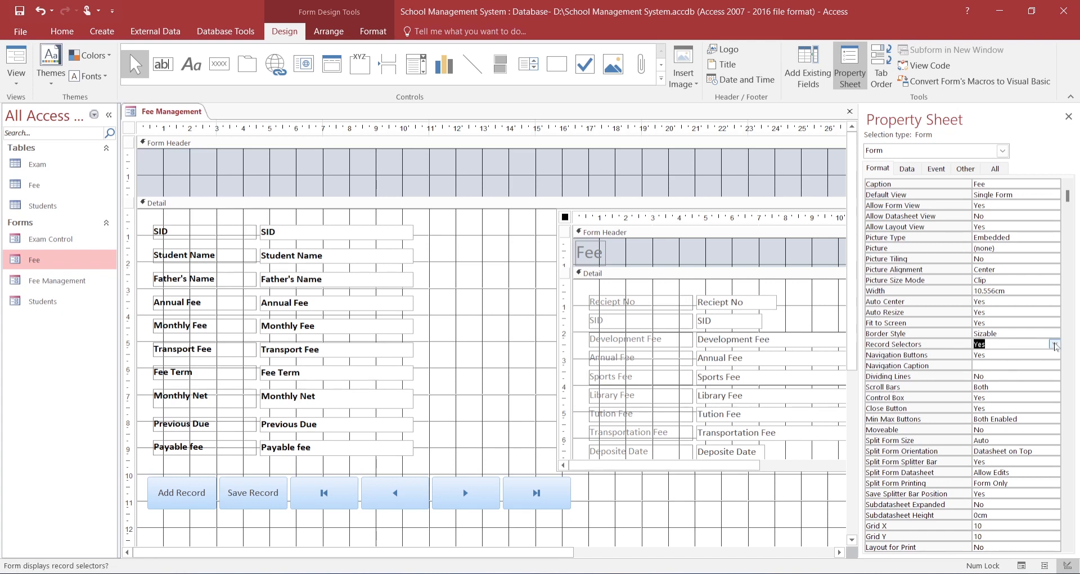
{"action": "left_click", "coordinate": [1056, 344]}
{"action": "key", "text": "Down"}
{"action": "key", "text": "Return"}
{"action": "left_click", "coordinate": [1021, 565]}
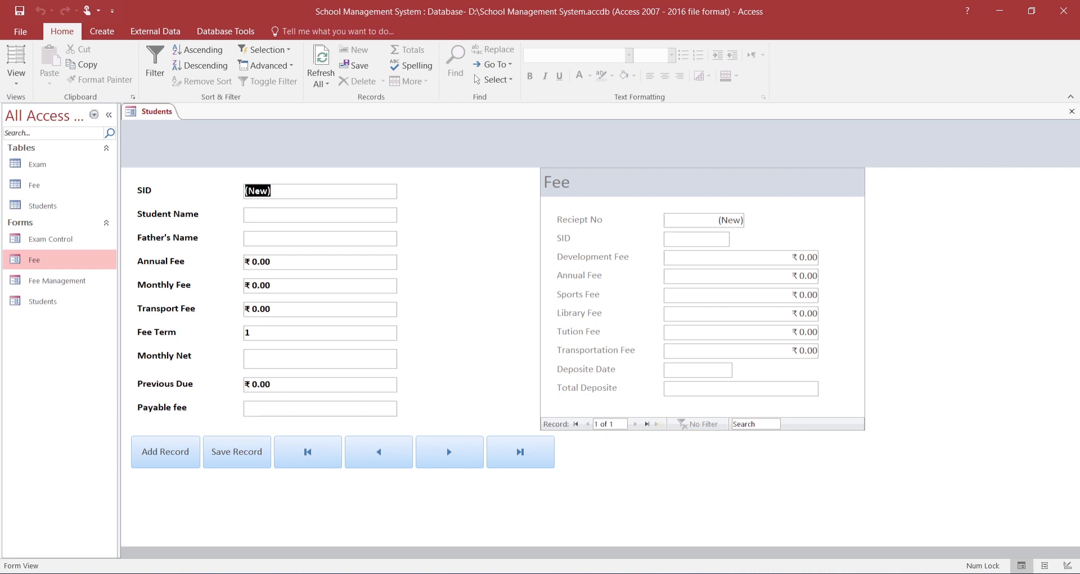
{"action": "left_click", "coordinate": [726, 239]}
In Design View, select all text boxes from SID to Payable fee and set their Locked property to Yes.
{"action": "left_click", "coordinate": [1066, 565]}
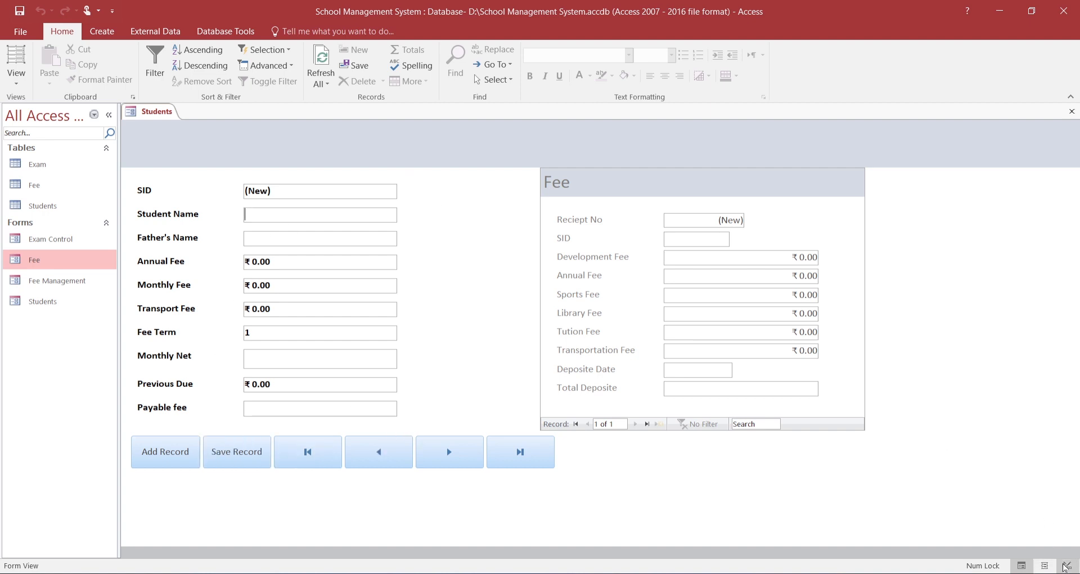
{"action": "left_click_drag", "start_coordinate": [464, 360], "coordinate": [304, 470]}
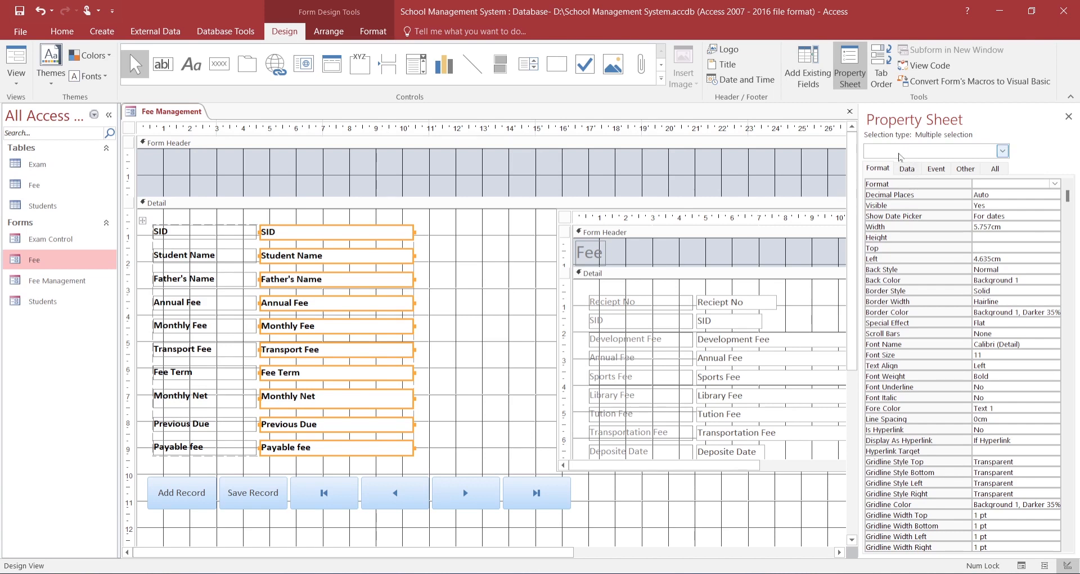
{"action": "left_click", "coordinate": [908, 169]}
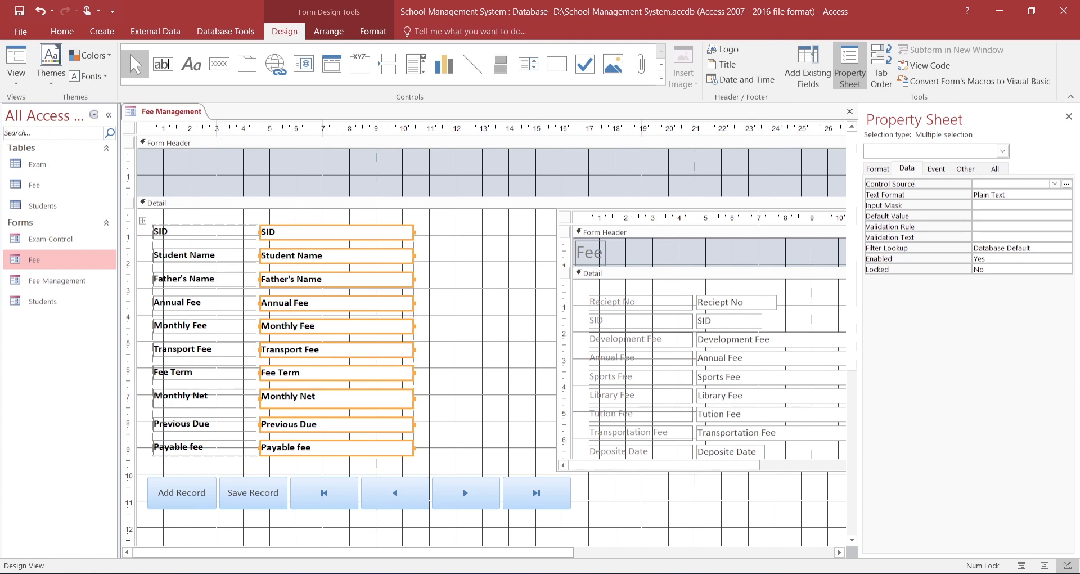
{"action": "left_click", "coordinate": [1018, 269]}
{"action": "left_click", "coordinate": [1067, 269]}
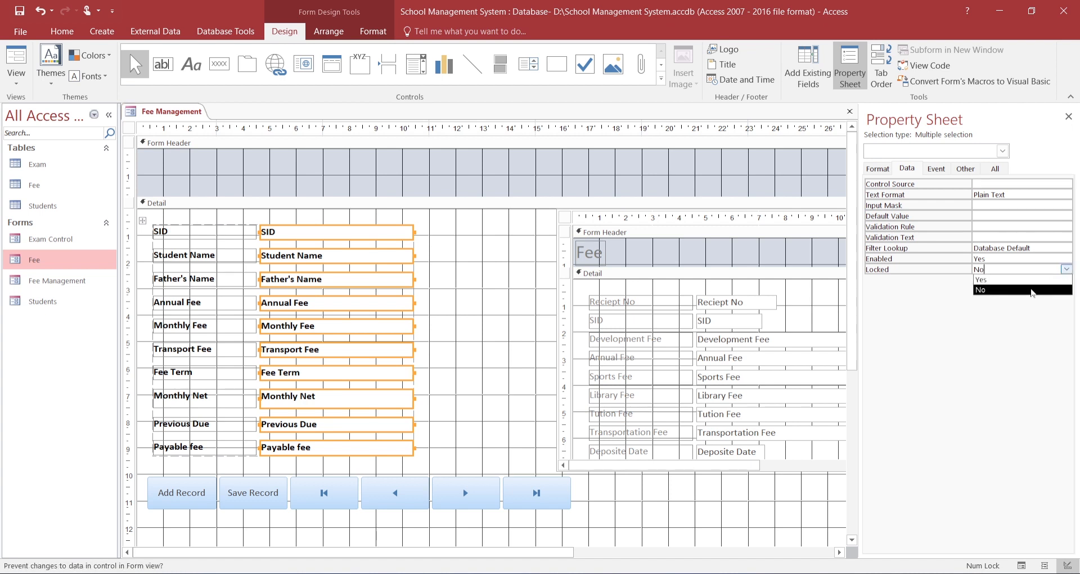
{"action": "left_click", "coordinate": [1021, 280]}
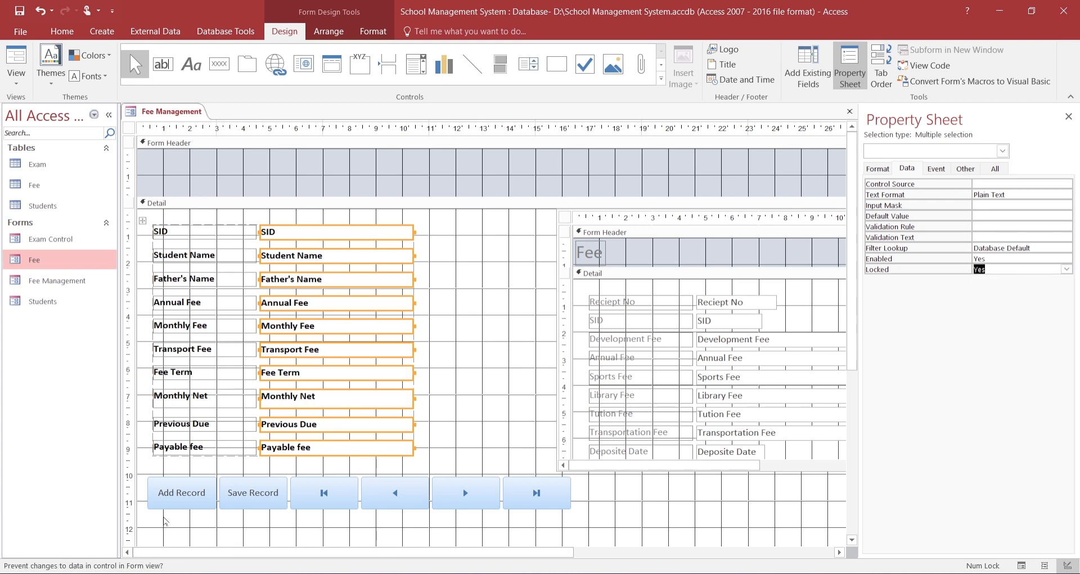
Delete the Add Record button from the command button row of Fee Management.
{"action": "left_click_drag", "start_coordinate": [163, 518], "coordinate": [280, 476]}
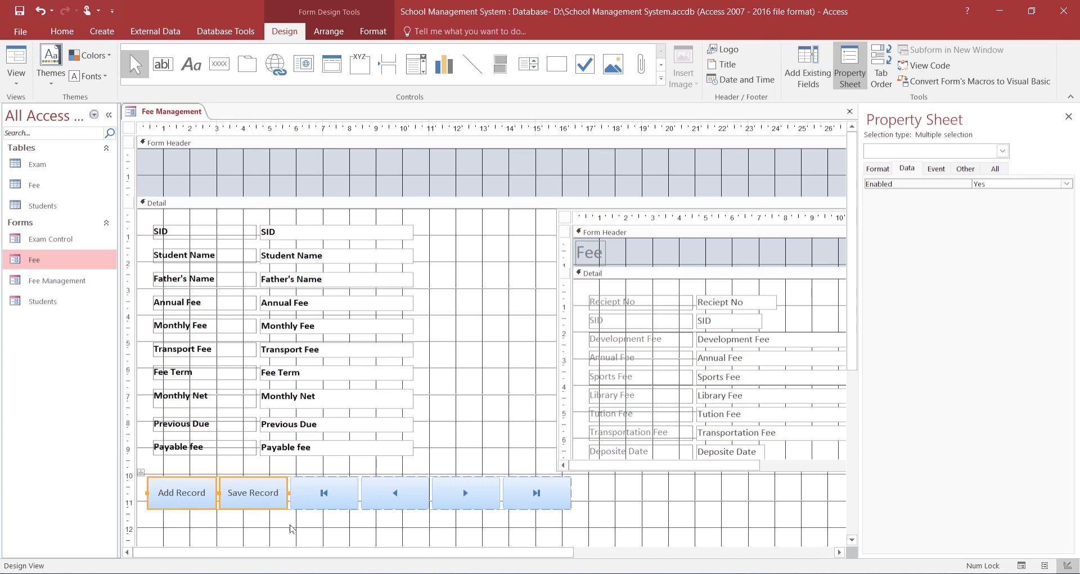
{"action": "left_click", "coordinate": [176, 515]}
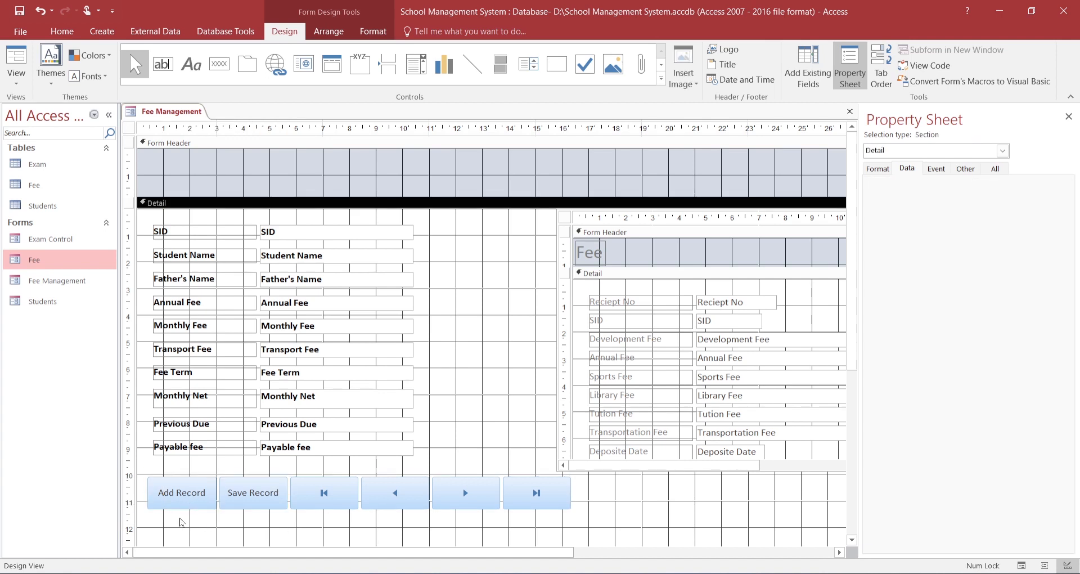
{"action": "left_click_drag", "start_coordinate": [167, 527], "coordinate": [288, 481]}
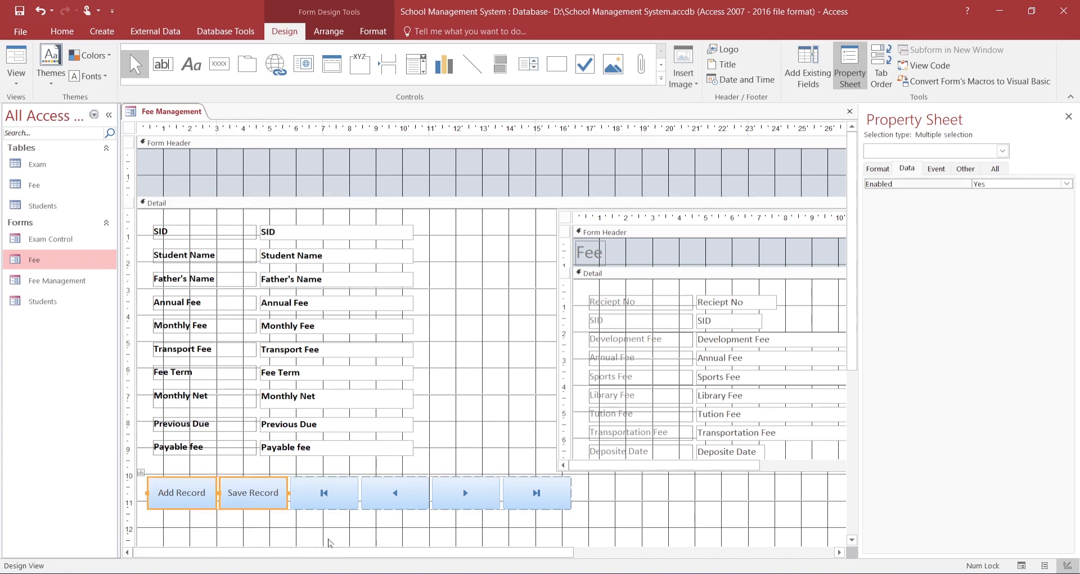
{"action": "left_click", "coordinate": [228, 532]}
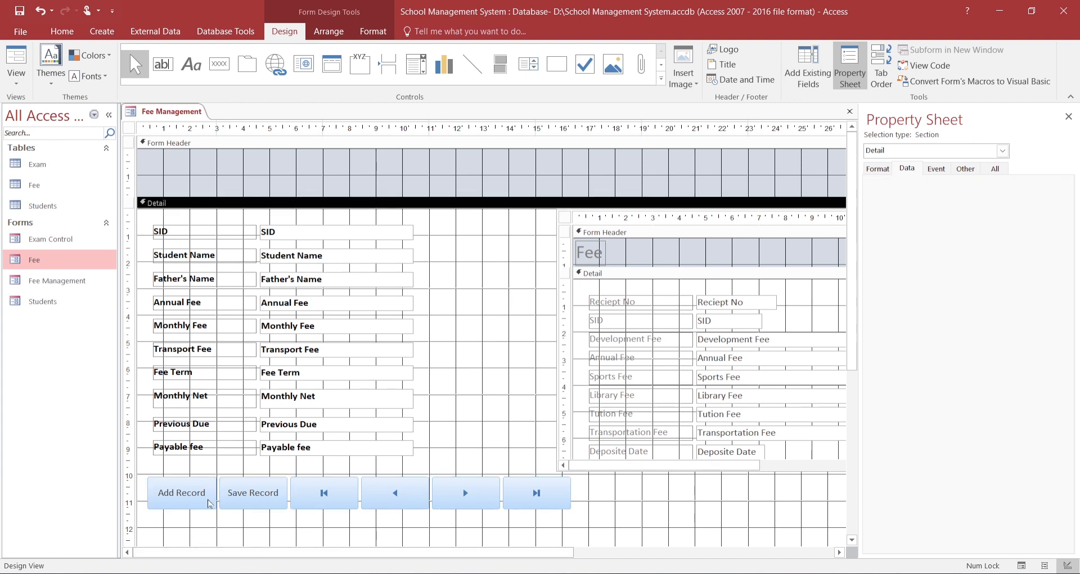
{"action": "left_click", "coordinate": [207, 496]}
{"action": "key", "text": "Delete"}
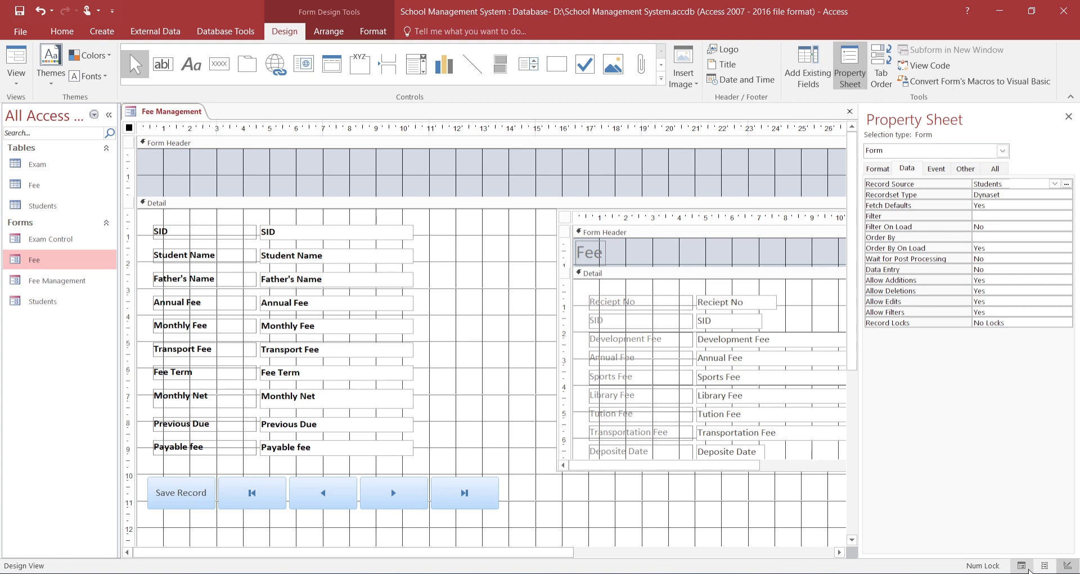
Open Fee Management in Form View and test the next-record button.
{"action": "left_click", "coordinate": [1022, 565]}
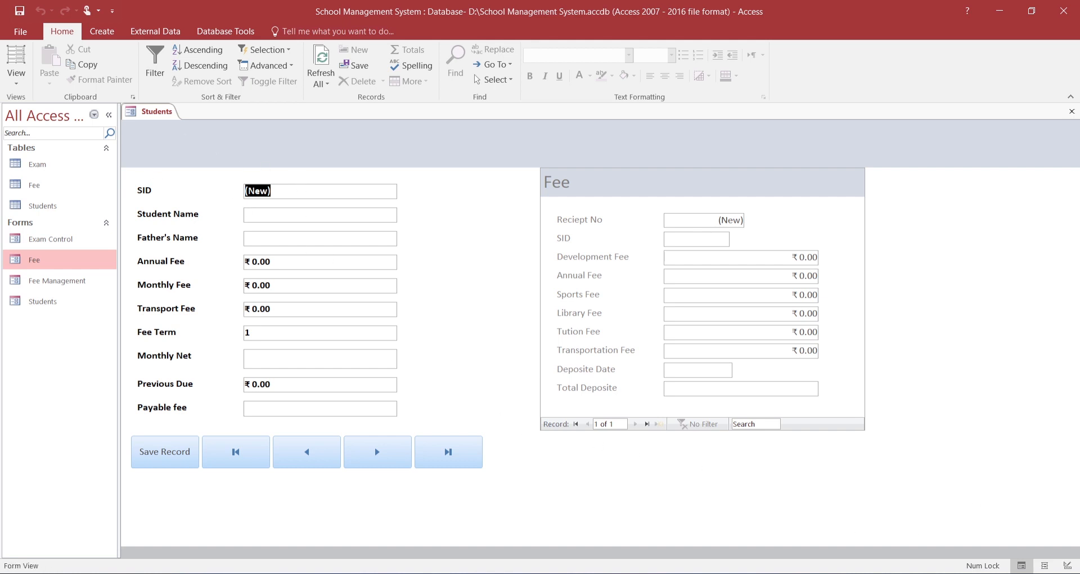
{"action": "left_click", "coordinate": [378, 452]}
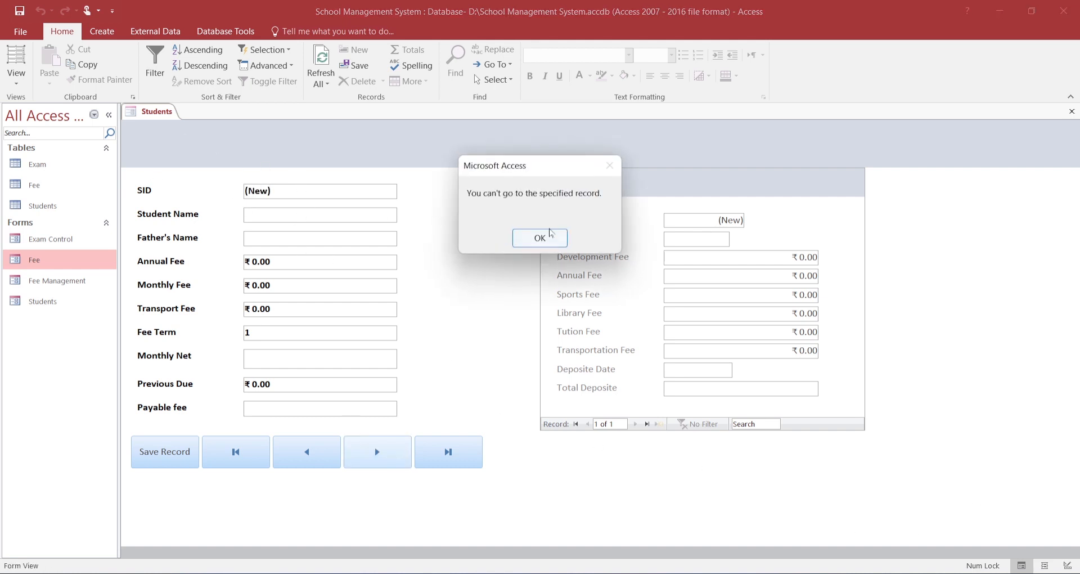
{"action": "left_click", "coordinate": [551, 233]}
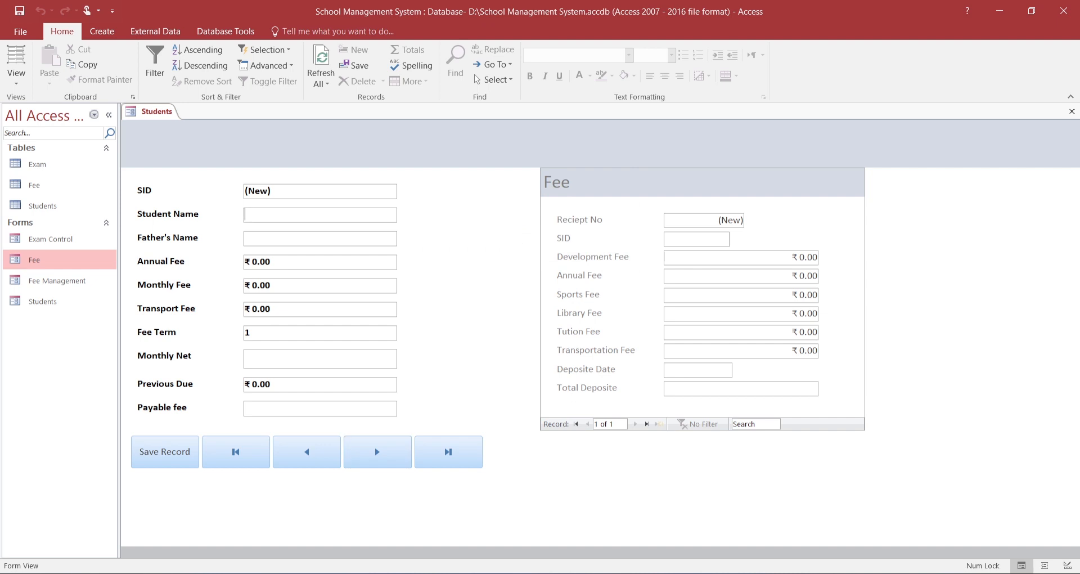
Test the locked fields by copying the Annual Fee value and checking whether it can be pasted into Student Name.
{"action": "right_click", "coordinate": [289, 225]}
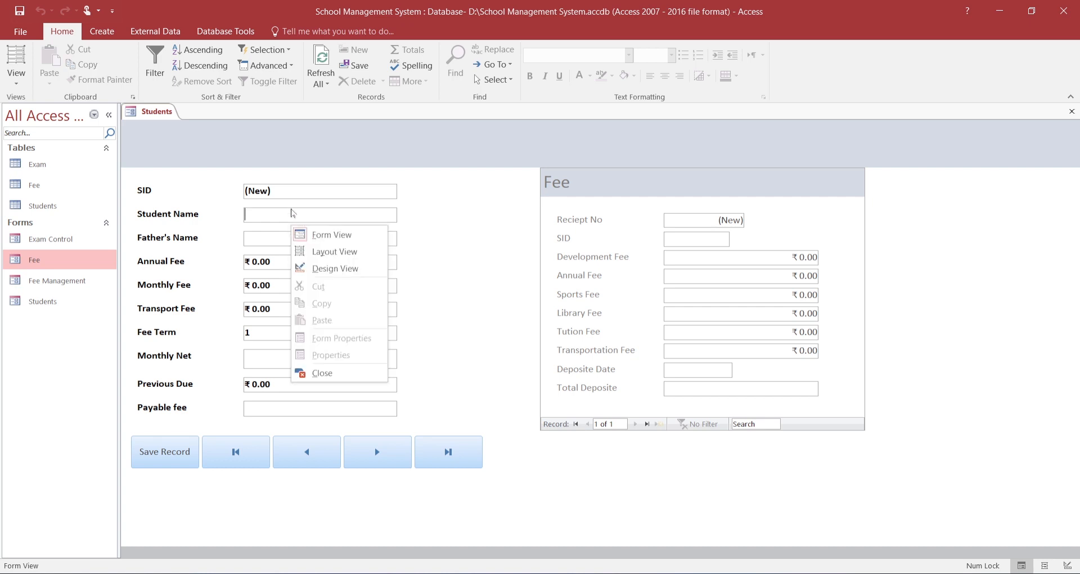
{"action": "right_click", "coordinate": [287, 215]}
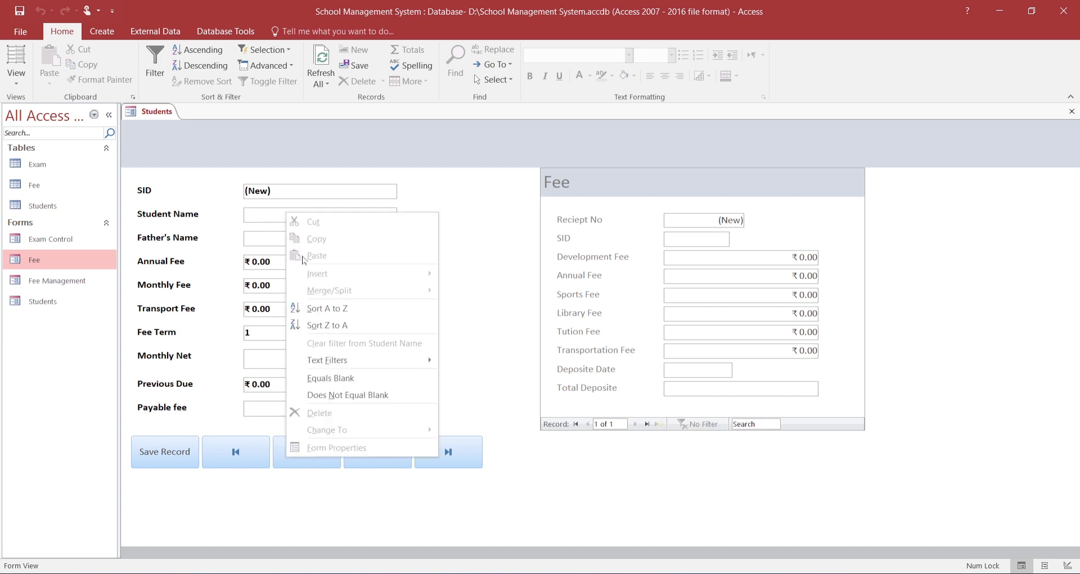
{"action": "left_click", "coordinate": [511, 329]}
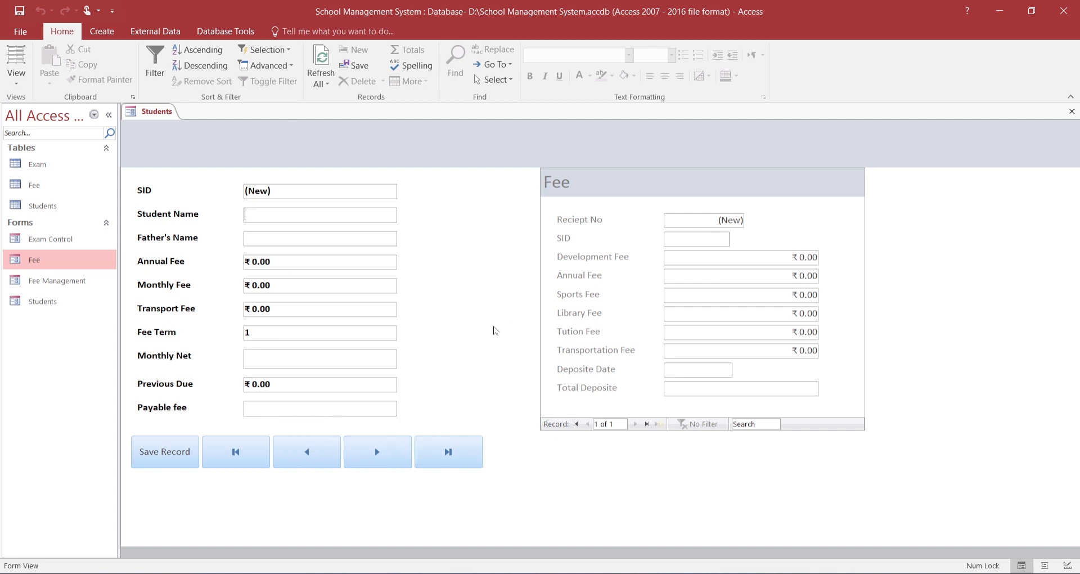
{"action": "left_click", "coordinate": [175, 264]}
{"action": "right_click", "coordinate": [257, 260]}
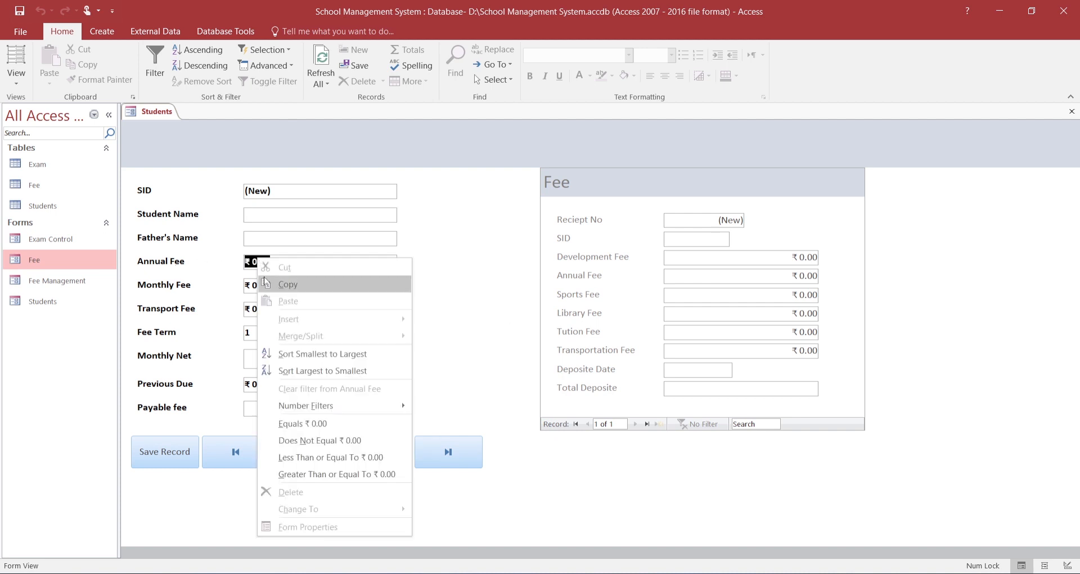
{"action": "left_click", "coordinate": [269, 287]}
{"action": "left_click", "coordinate": [267, 216]}
{"action": "right_click", "coordinate": [266, 216]}
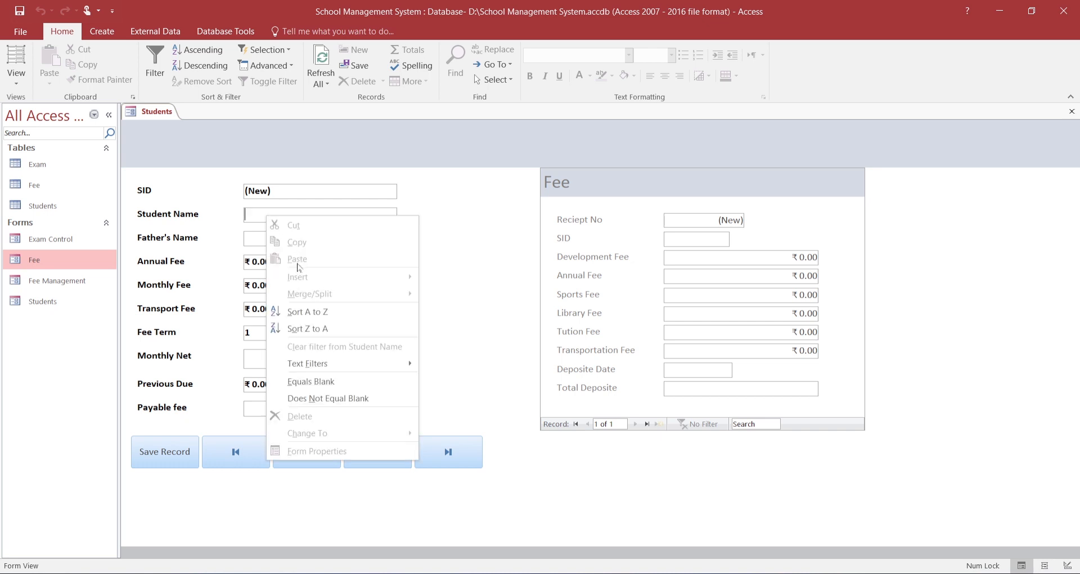
{"action": "left_click", "coordinate": [500, 282]}
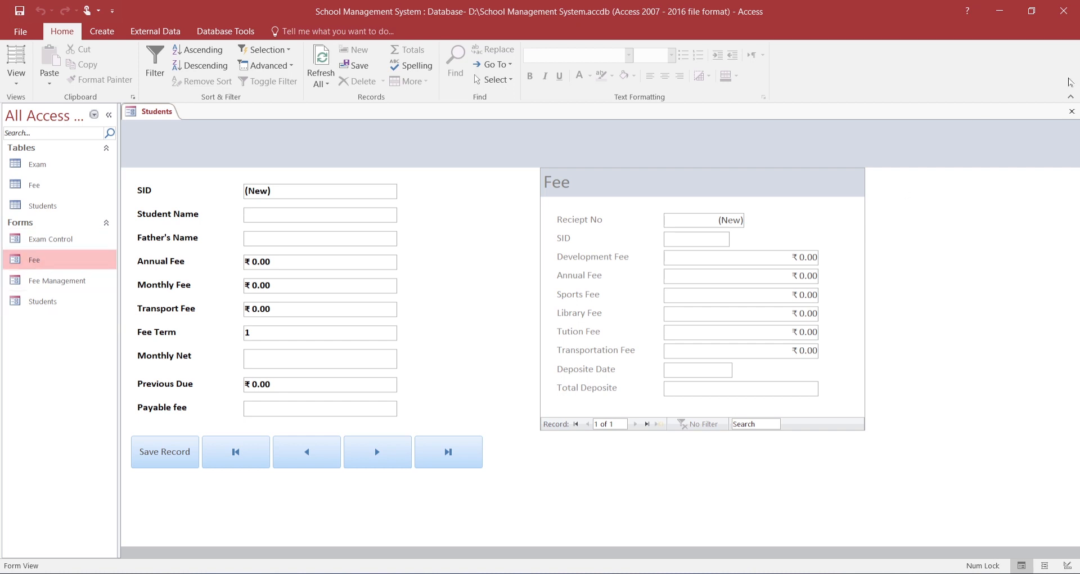
Close the Fee Management form and save its design changes.
{"action": "left_click", "coordinate": [1072, 115]}
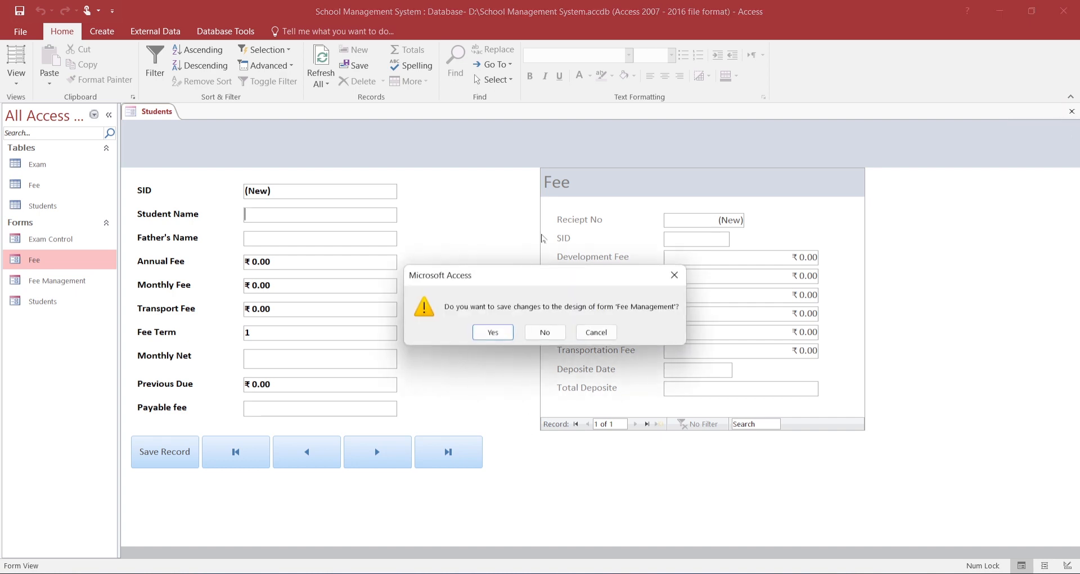
{"action": "left_click", "coordinate": [500, 329]}
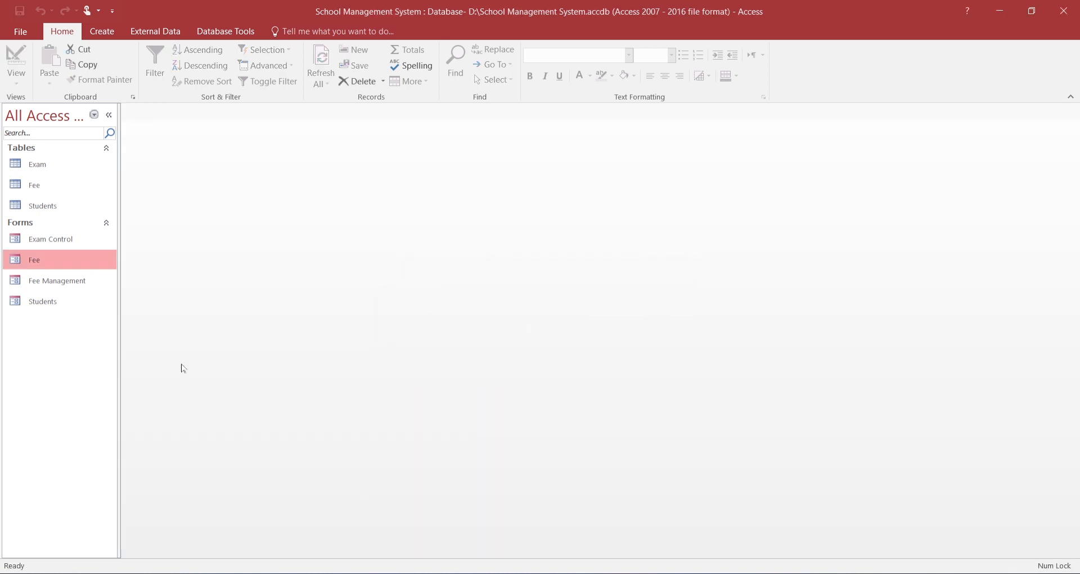
Start a new form with the Form Wizard and include all fields of the Exam table.
{"action": "left_click", "coordinate": [101, 31]}
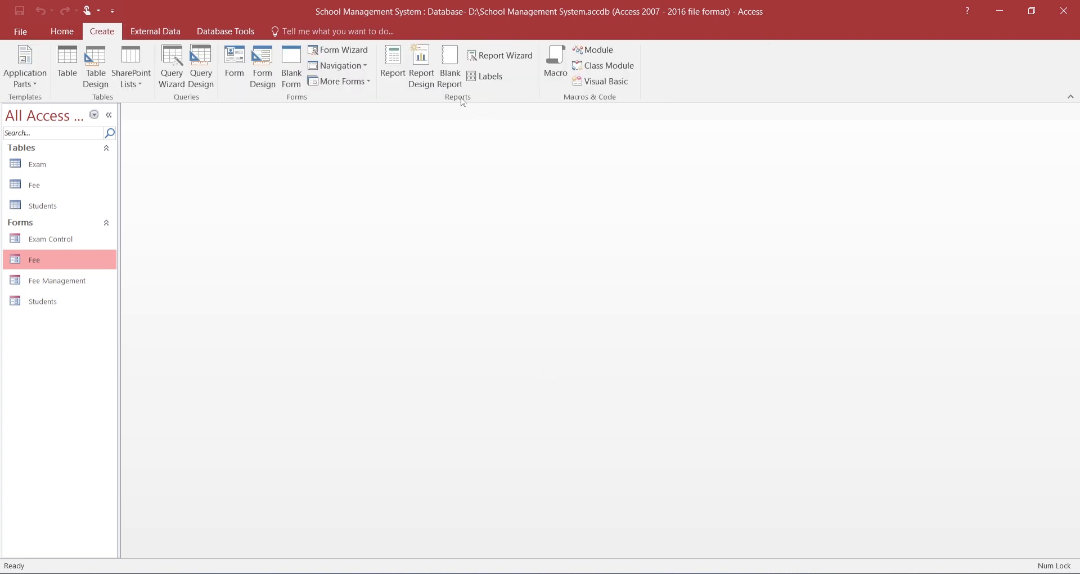
{"action": "left_click", "coordinate": [338, 50]}
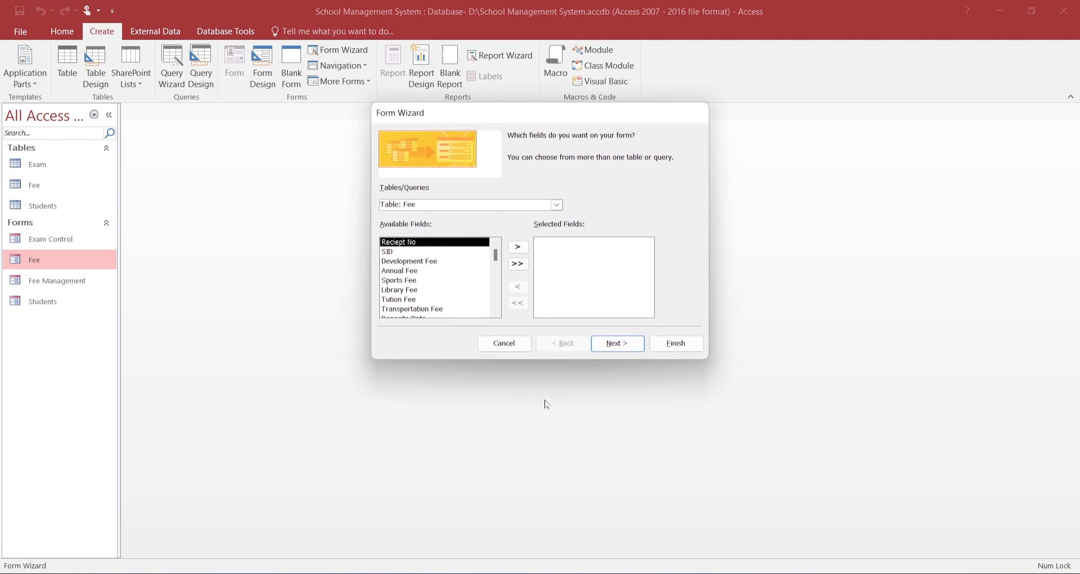
{"action": "left_click", "coordinate": [557, 205]}
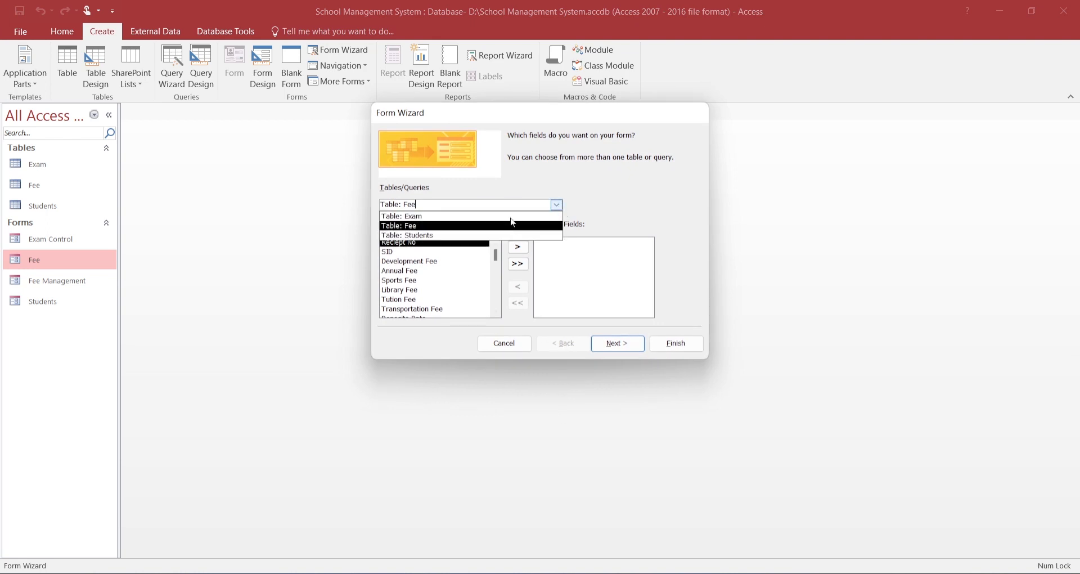
{"action": "left_click", "coordinate": [529, 216]}
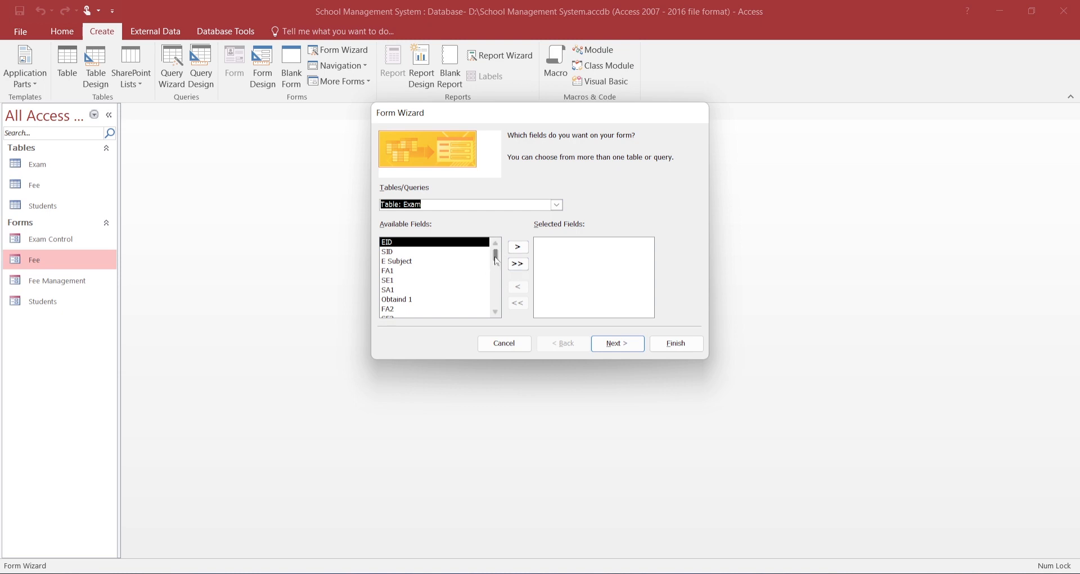
{"action": "left_click_drag", "start_coordinate": [495, 256], "coordinate": [494, 319]}
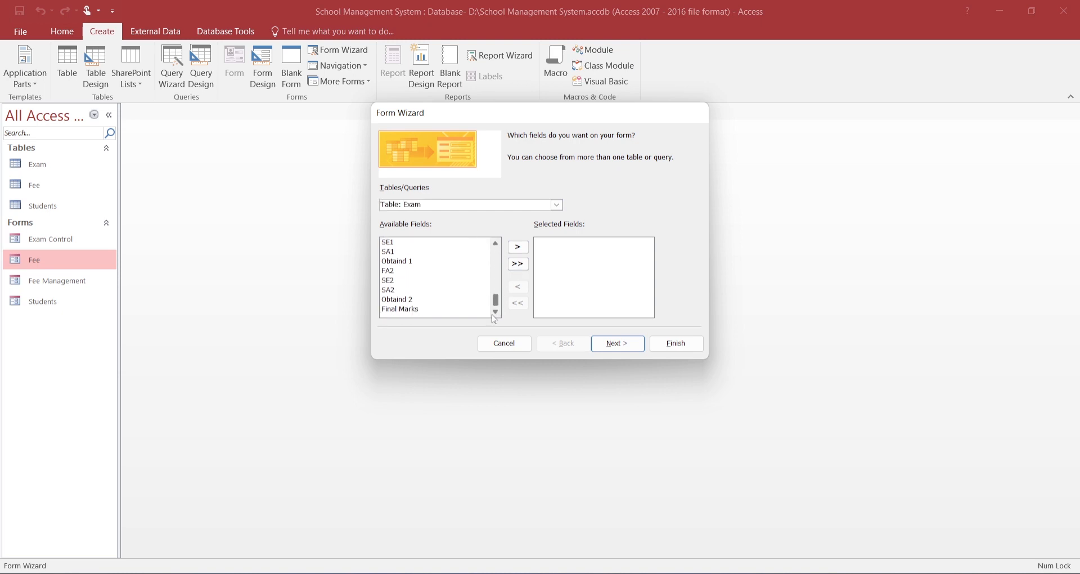
{"action": "left_click", "coordinate": [518, 263]}
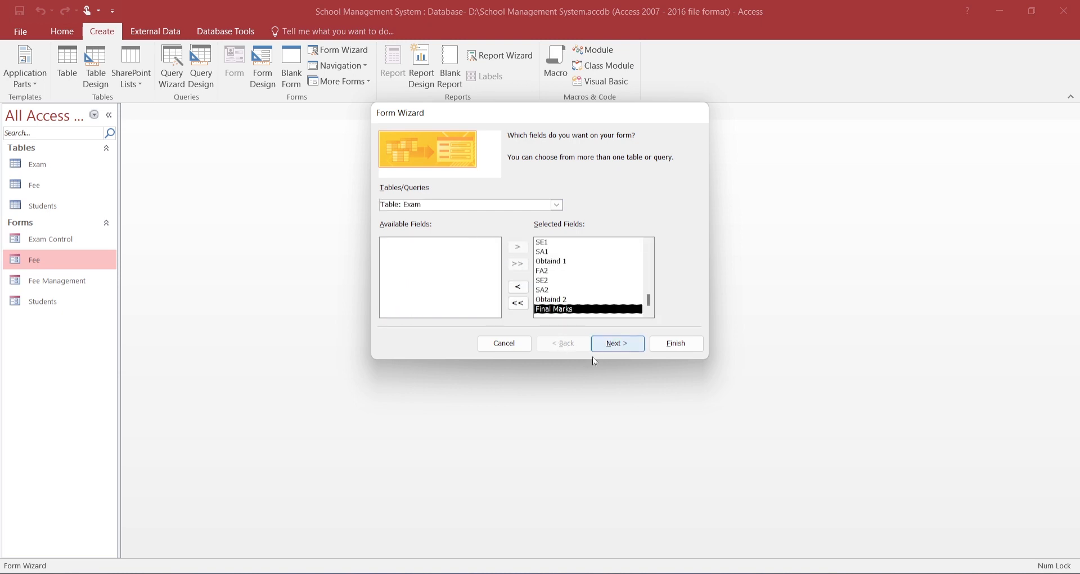
Choose the Datasheet layout, keep the title Exam, and finish the wizard with the form opened for viewing.
{"action": "left_click", "coordinate": [621, 345]}
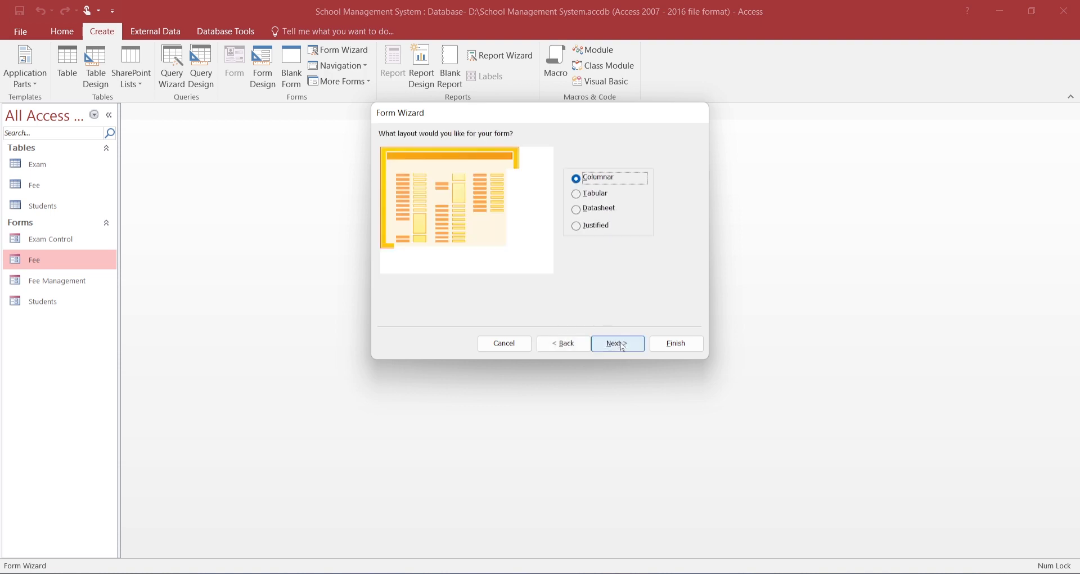
{"action": "left_click", "coordinate": [578, 194]}
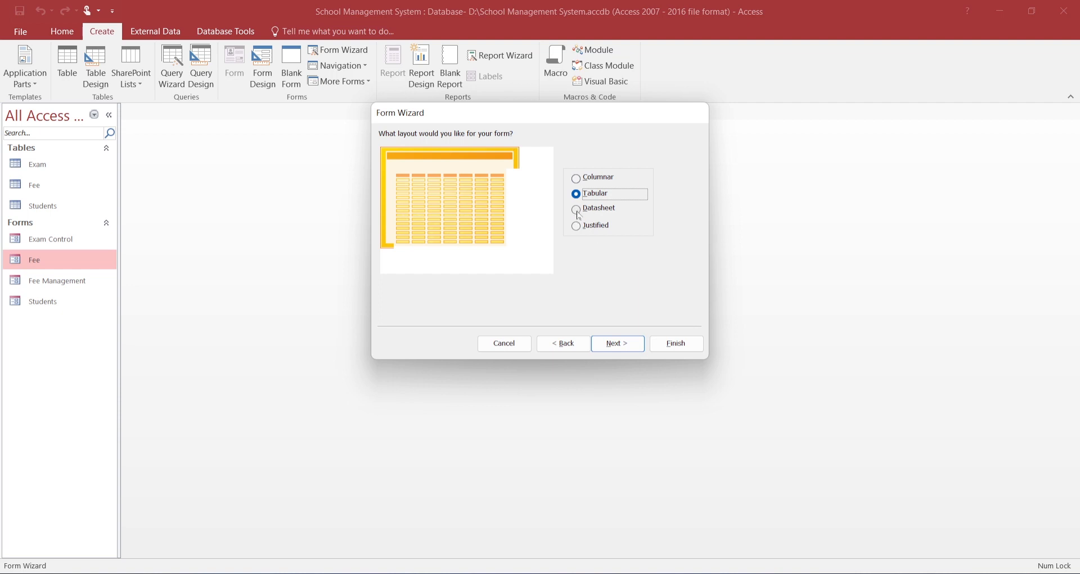
{"action": "left_click", "coordinate": [577, 209]}
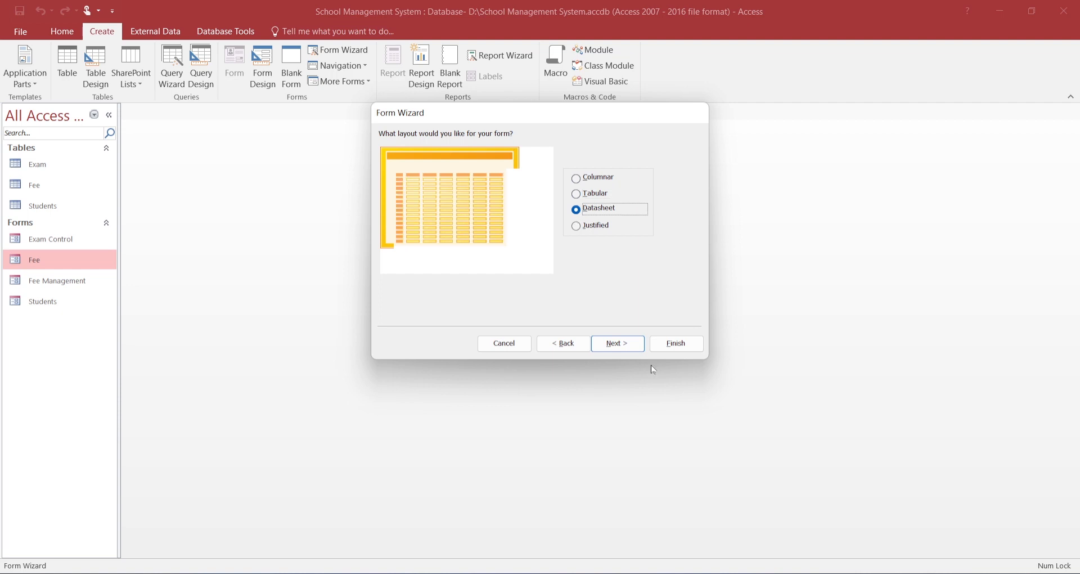
{"action": "left_click", "coordinate": [617, 345]}
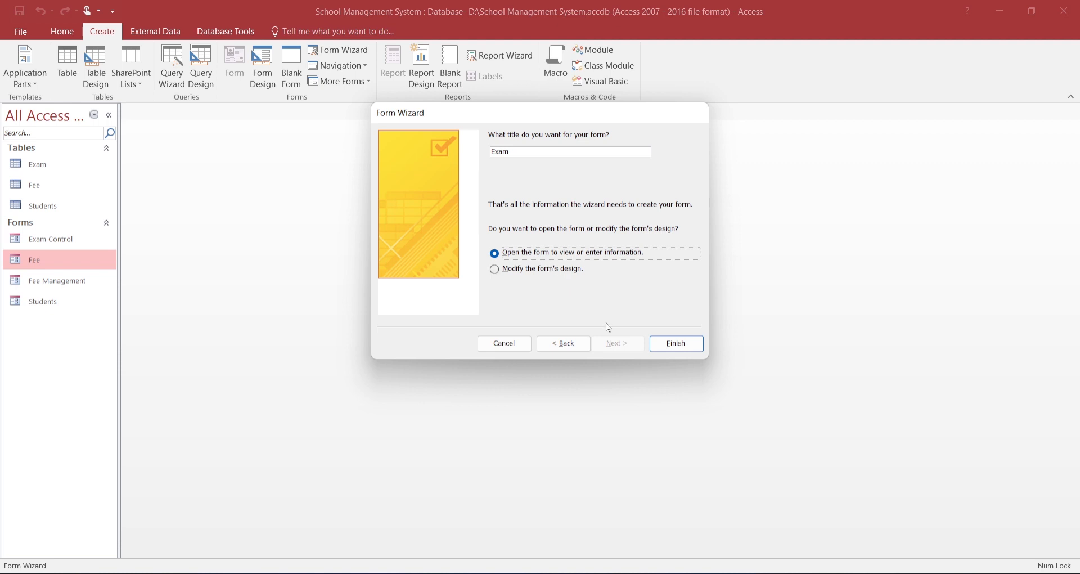
{"action": "left_click", "coordinate": [677, 344]}
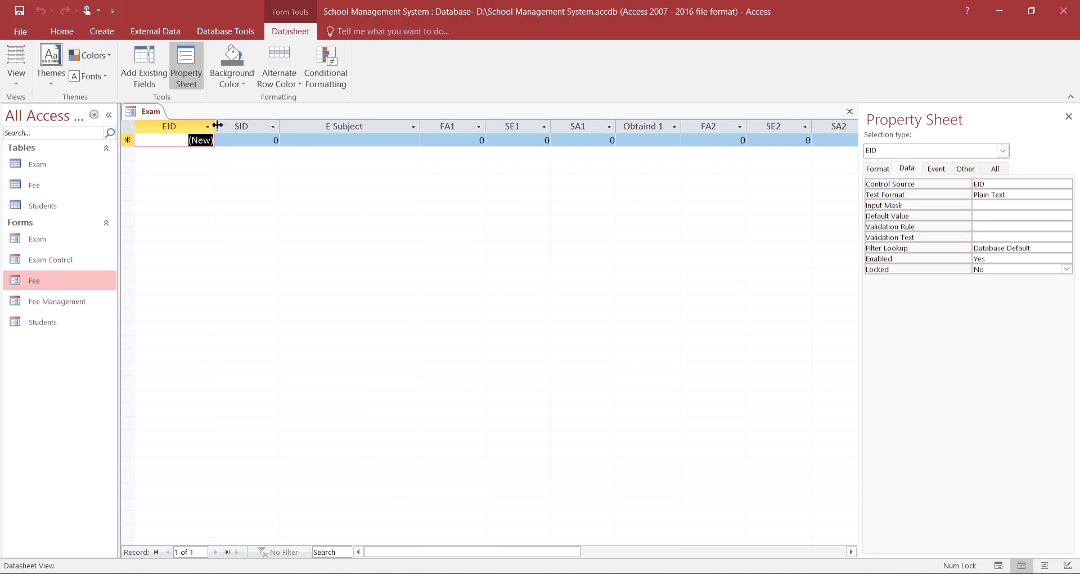
Narrow the EID, SID and E Subject columns of the Exam datasheet and check the subject list.
{"action": "left_click_drag", "start_coordinate": [217, 125], "coordinate": [175, 125]}
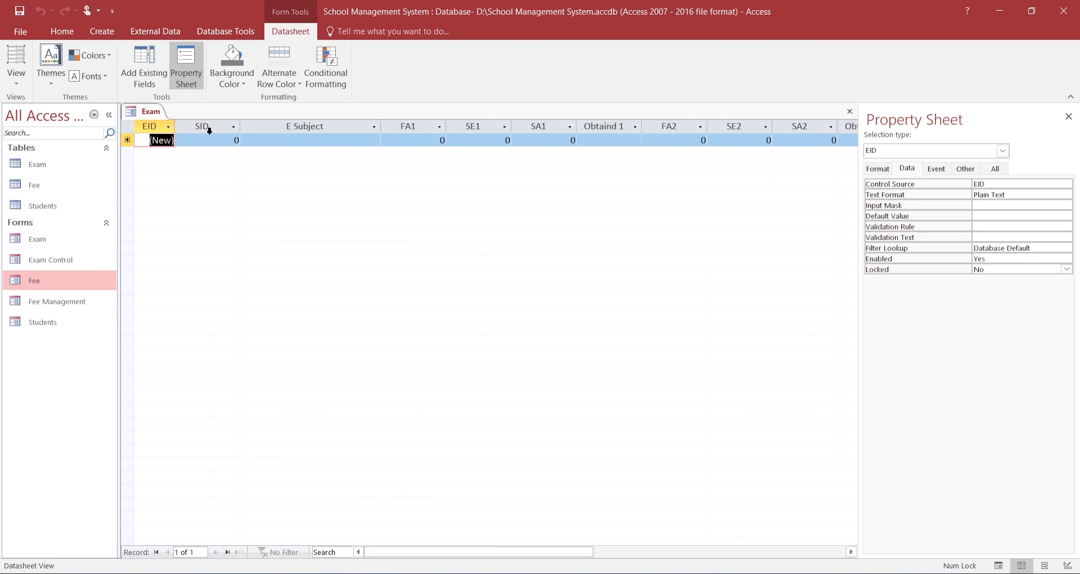
{"action": "double_click", "coordinate": [240, 126]}
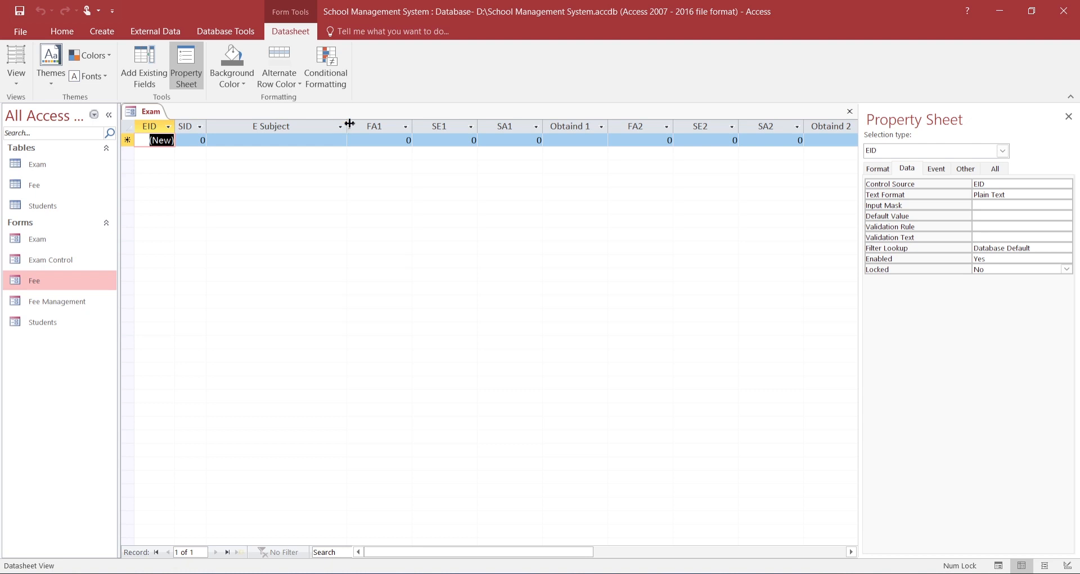
{"action": "left_click_drag", "start_coordinate": [346, 126], "coordinate": [349, 126]}
{"action": "left_click", "coordinate": [338, 140]}
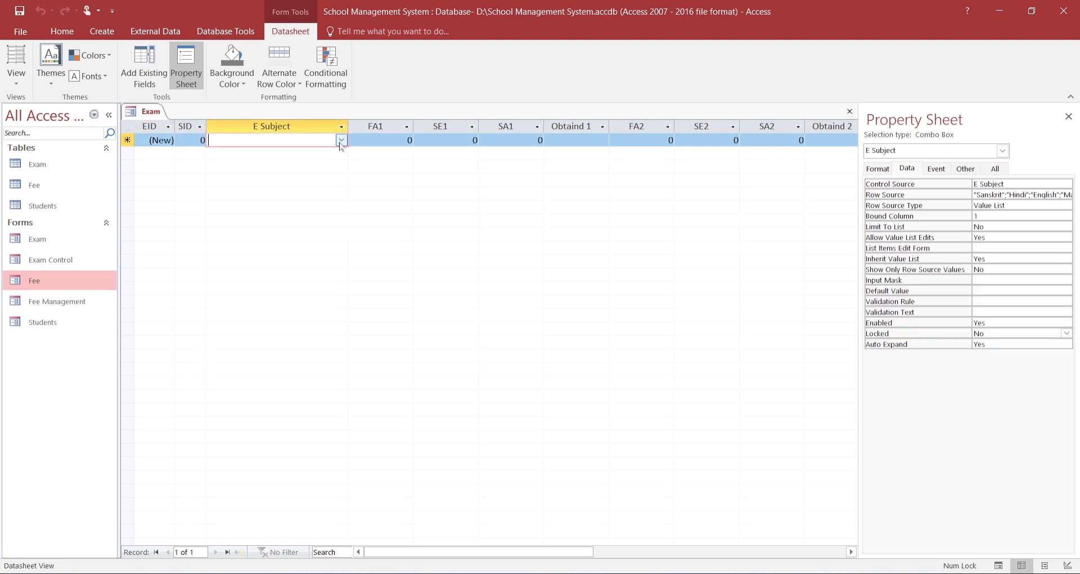
{"action": "left_click", "coordinate": [341, 140]}
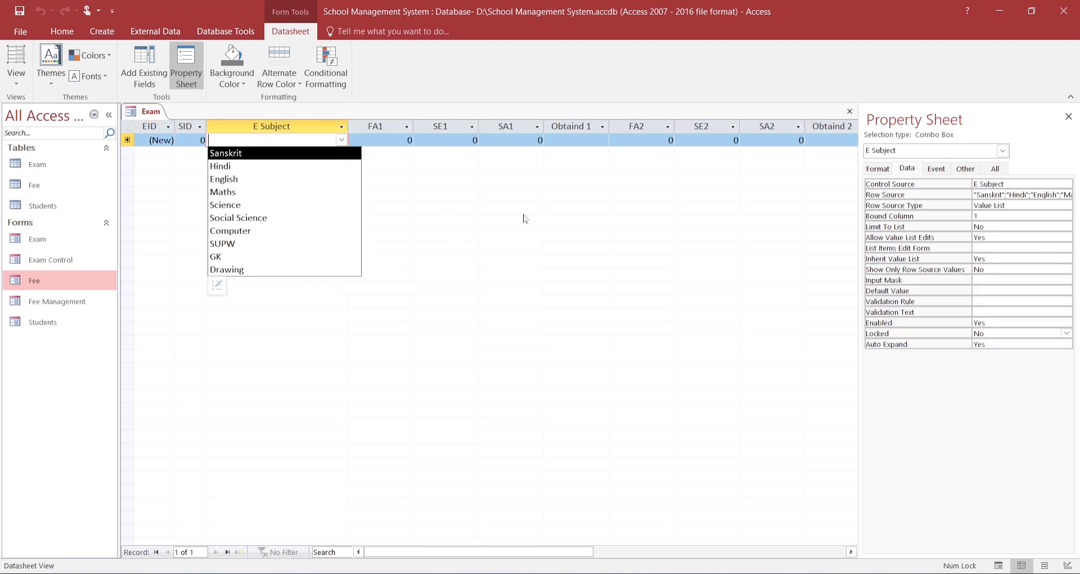
{"action": "left_click", "coordinate": [348, 125]}
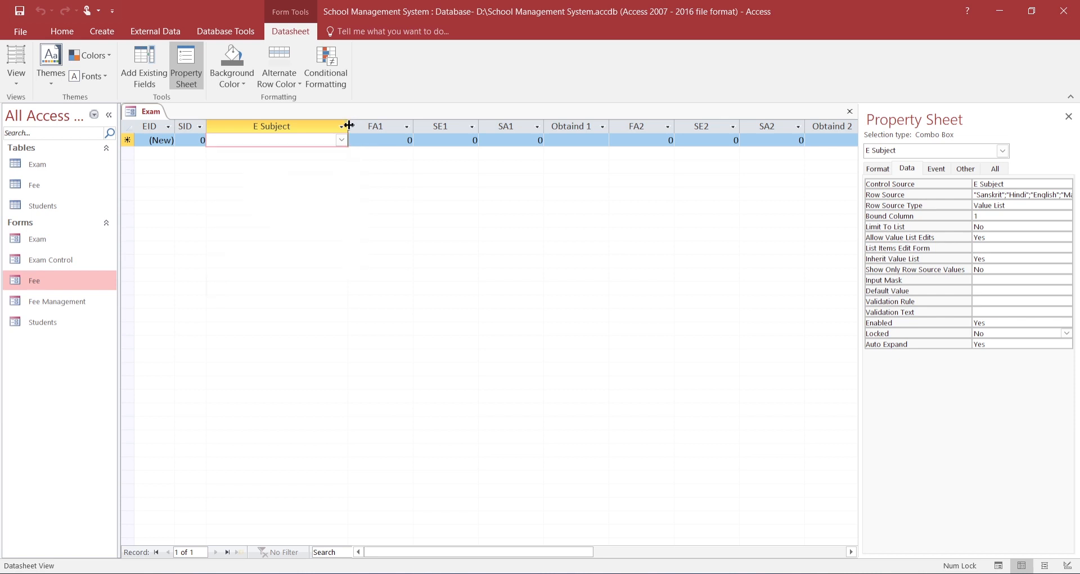
{"action": "double_click", "coordinate": [349, 125]}
{"action": "left_click_drag", "start_coordinate": [263, 125], "coordinate": [281, 125]}
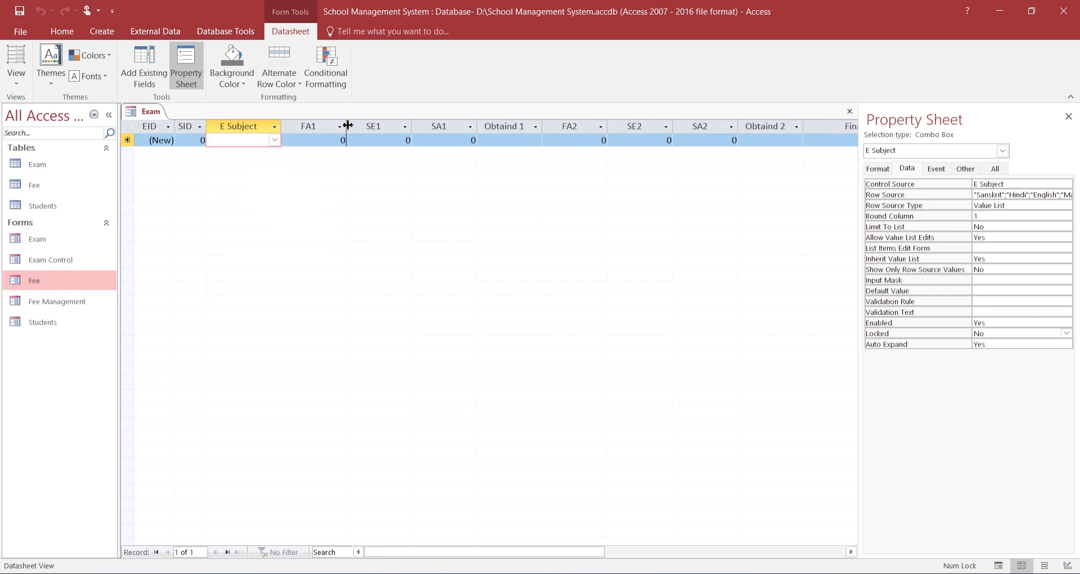
Fit the columns from FA1 to Final Marks to their headings and close the Exam form.
{"action": "double_click", "coordinate": [347, 125]}
{"action": "double_click", "coordinate": [379, 125]}
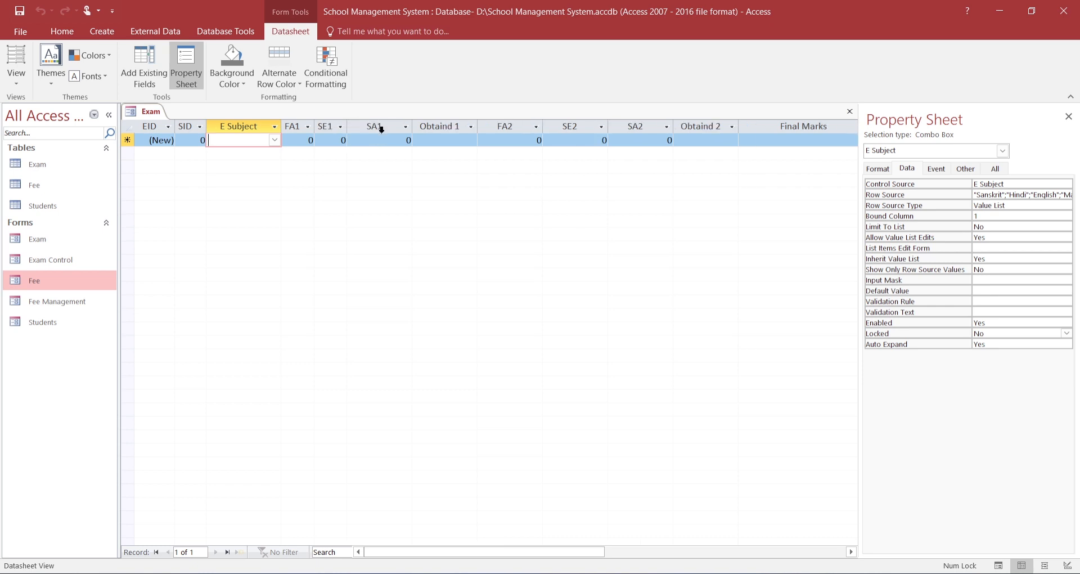
{"action": "double_click", "coordinate": [413, 126]}
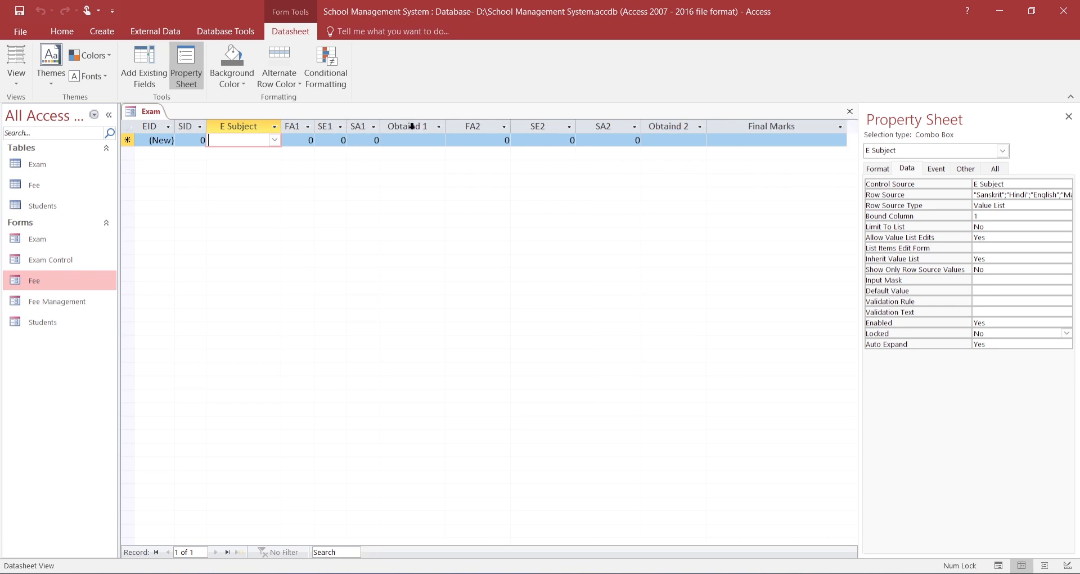
{"action": "left_click", "coordinate": [451, 127]}
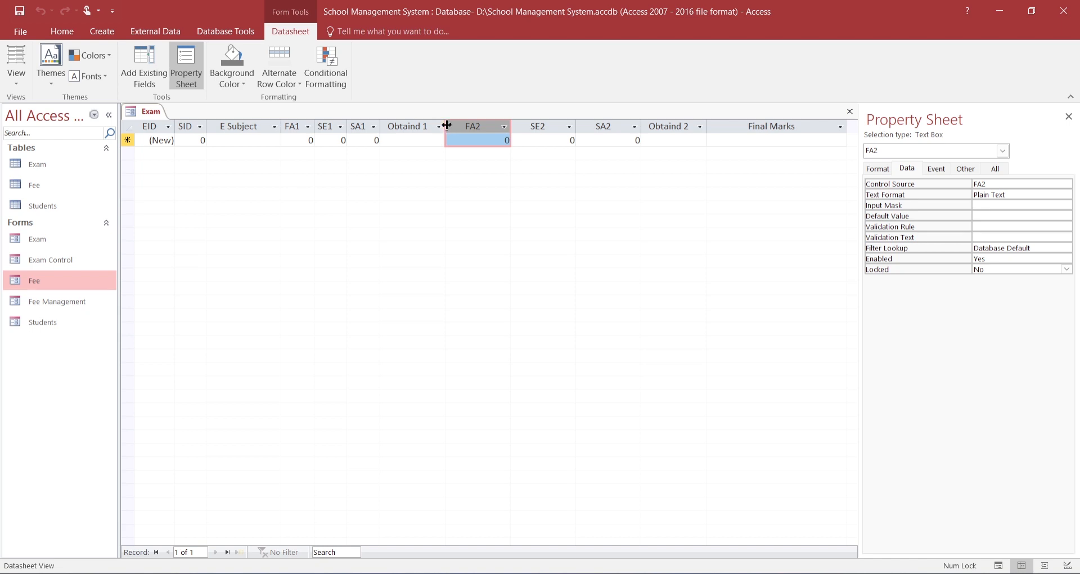
{"action": "double_click", "coordinate": [445, 126]}
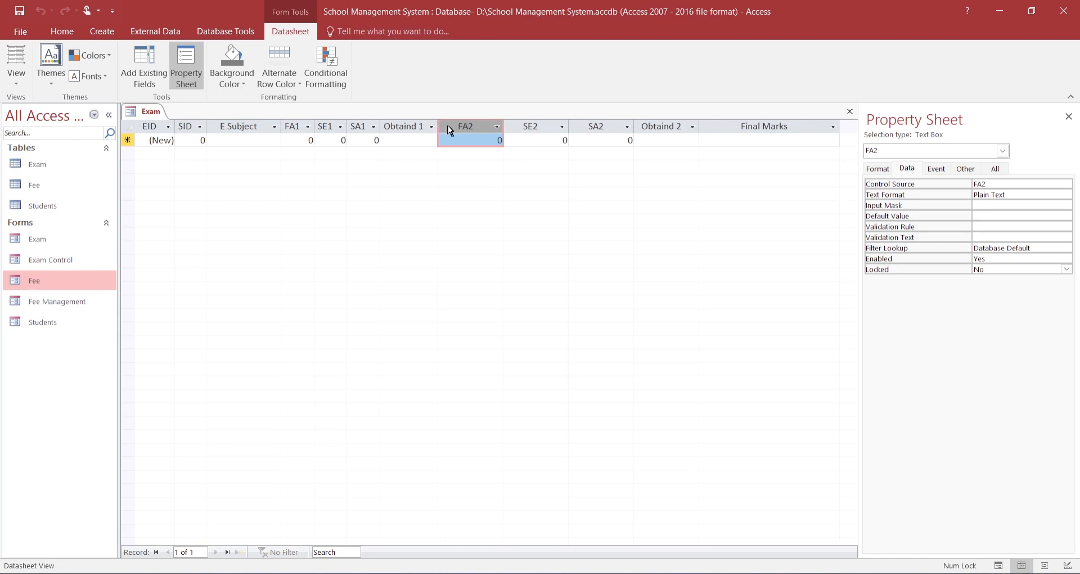
{"action": "double_click", "coordinate": [509, 126]}
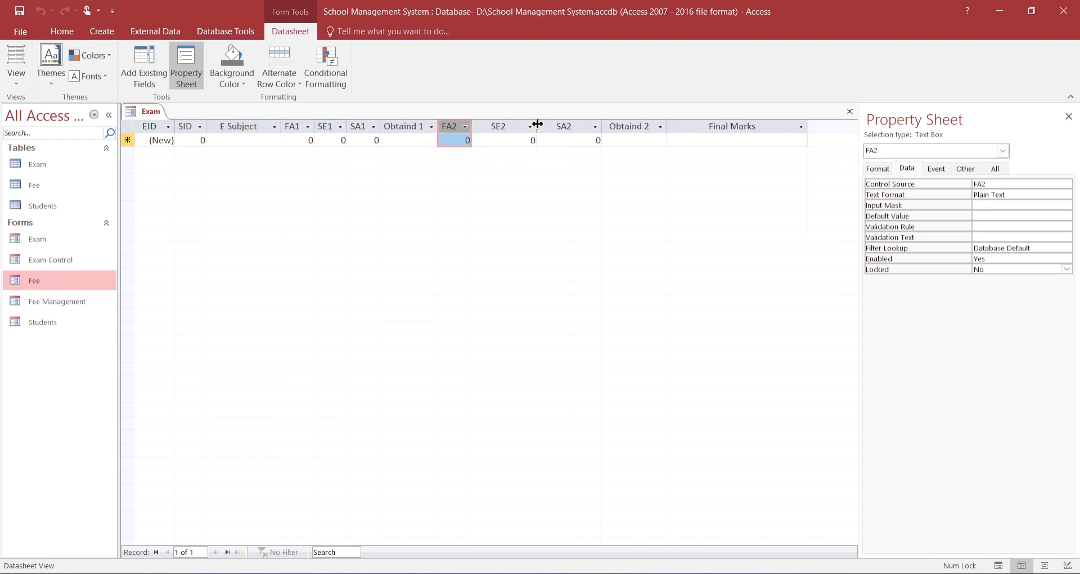
{"action": "left_click", "coordinate": [532, 127]}
{"action": "left_click", "coordinate": [537, 128]}
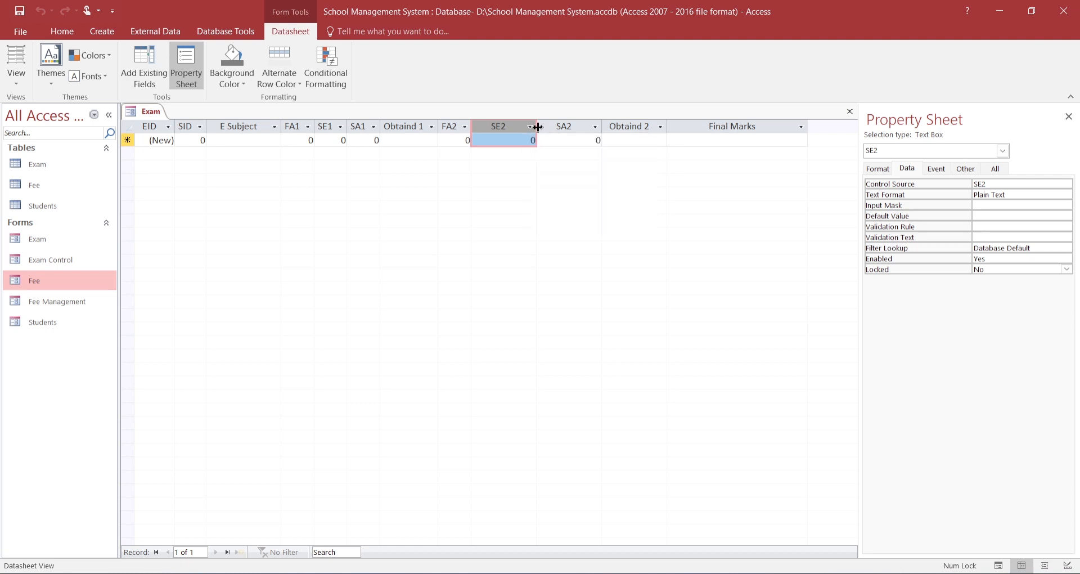
{"action": "double_click", "coordinate": [538, 127]}
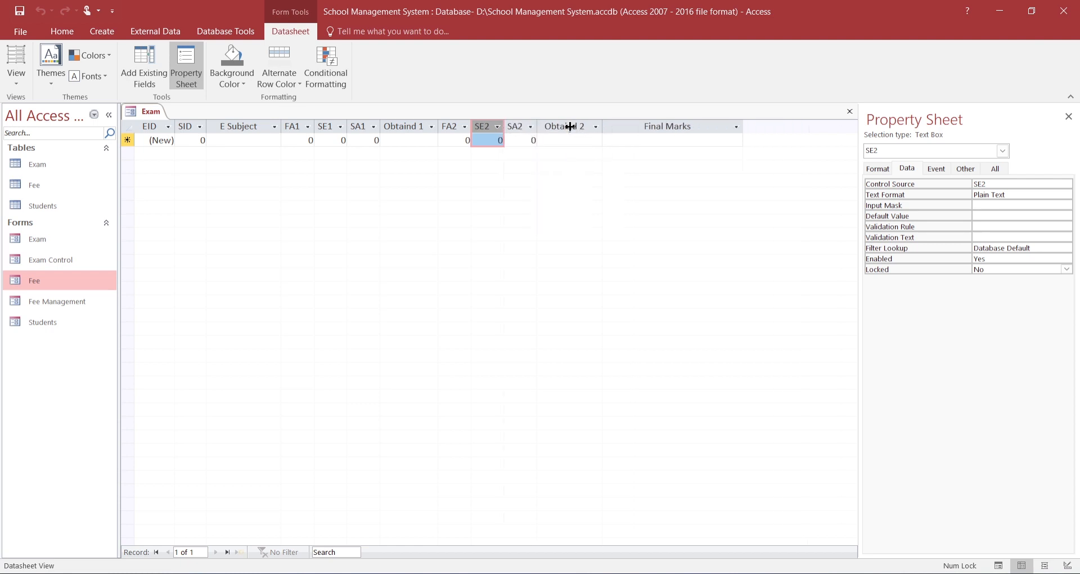
{"action": "double_click", "coordinate": [603, 130]}
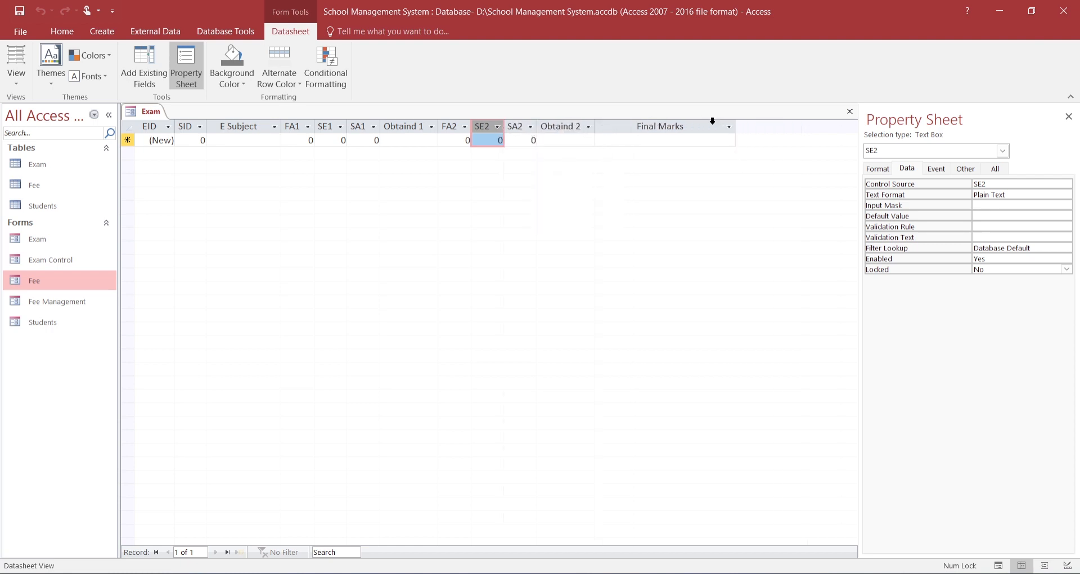
{"action": "double_click", "coordinate": [737, 121]}
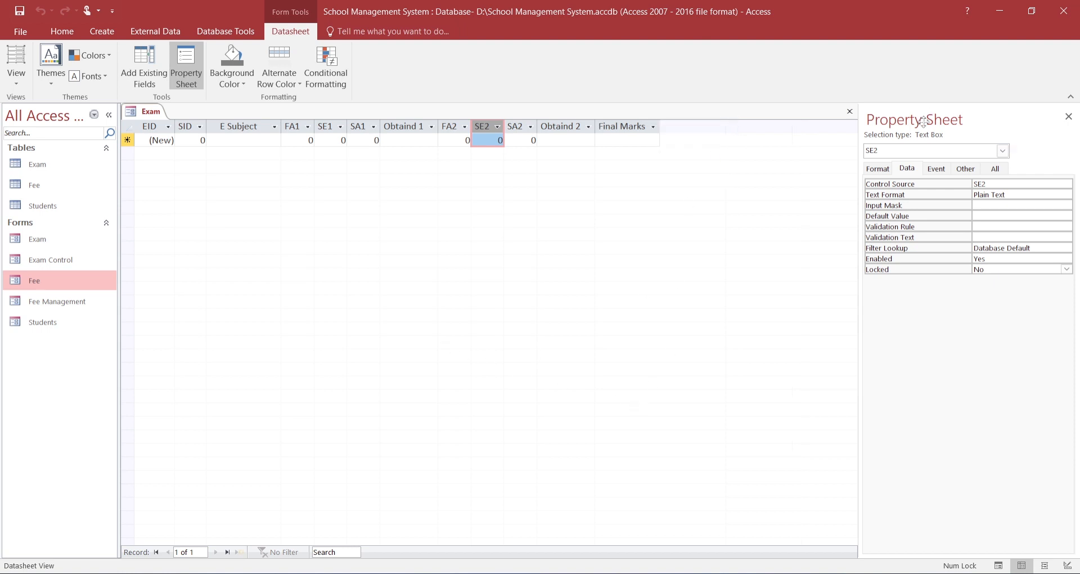
{"action": "left_click", "coordinate": [849, 111]}
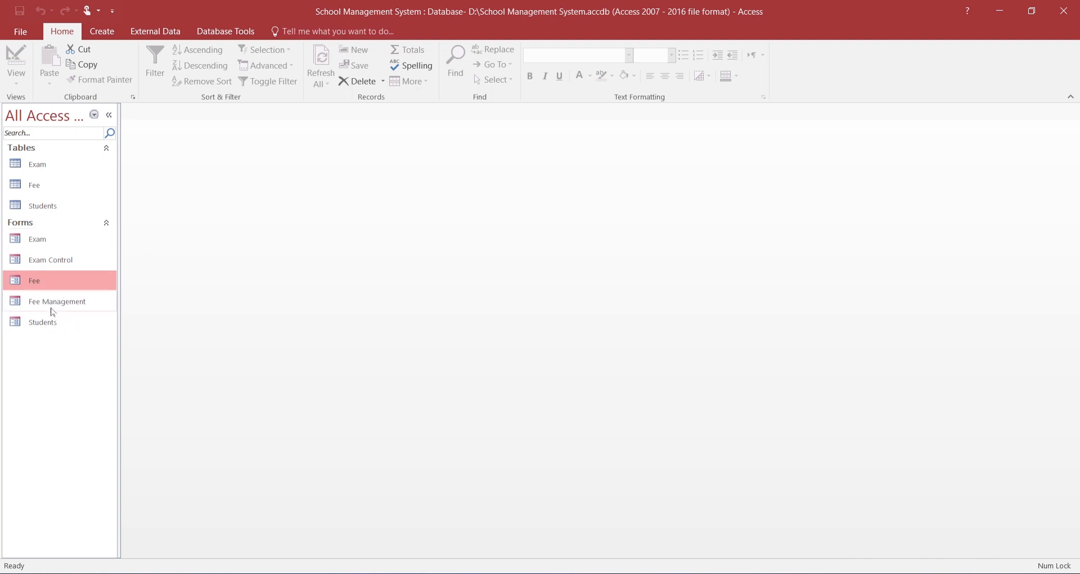
Open Exam Control in Design View and delete the Photo attachment control and the Add Record button.
{"action": "left_click", "coordinate": [54, 262]}
{"action": "right_click", "coordinate": [54, 264]}
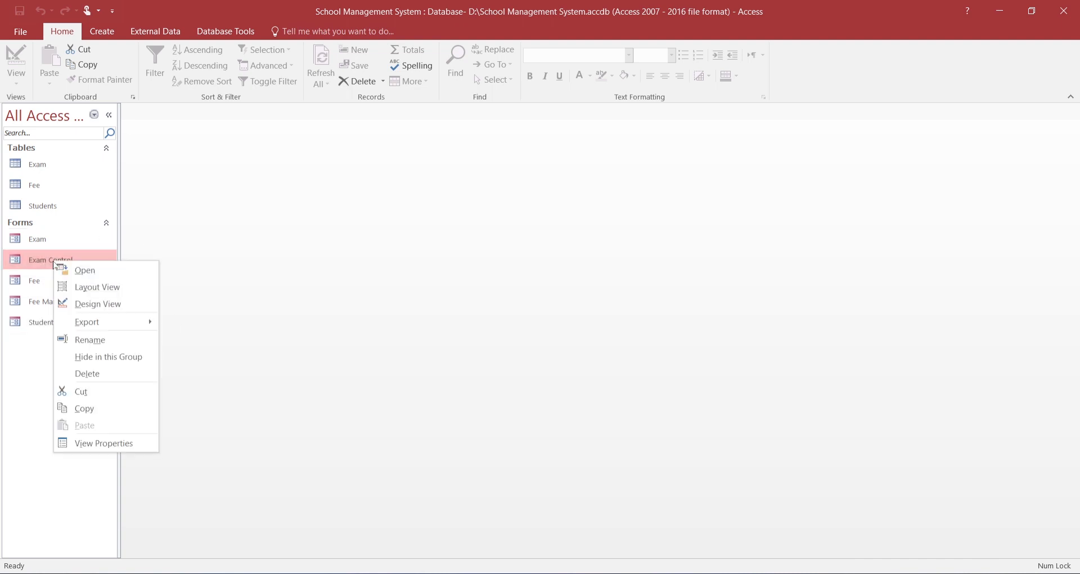
{"action": "left_click", "coordinate": [92, 305]}
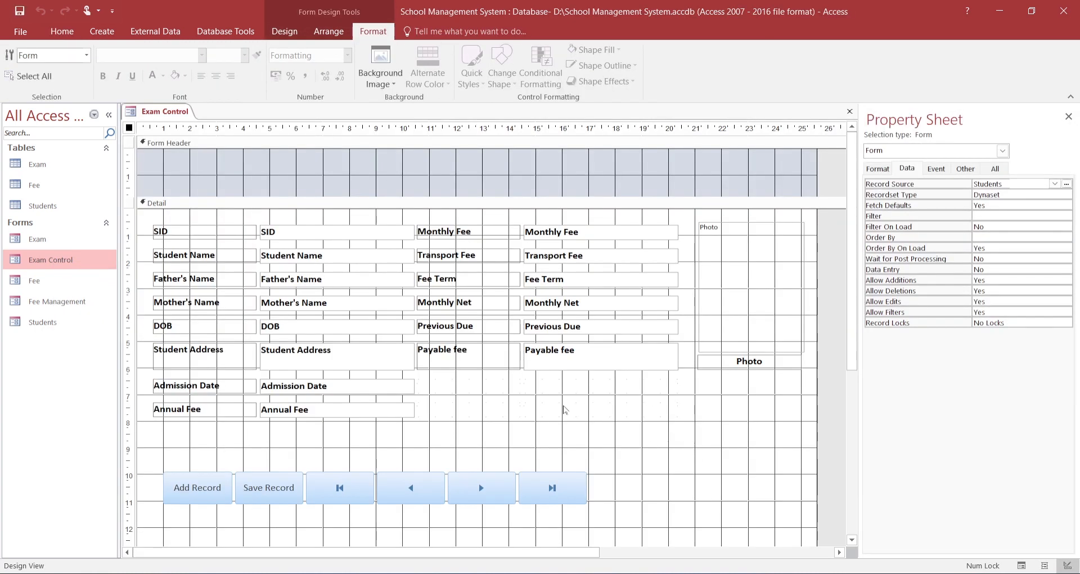
{"action": "left_click", "coordinate": [779, 293]}
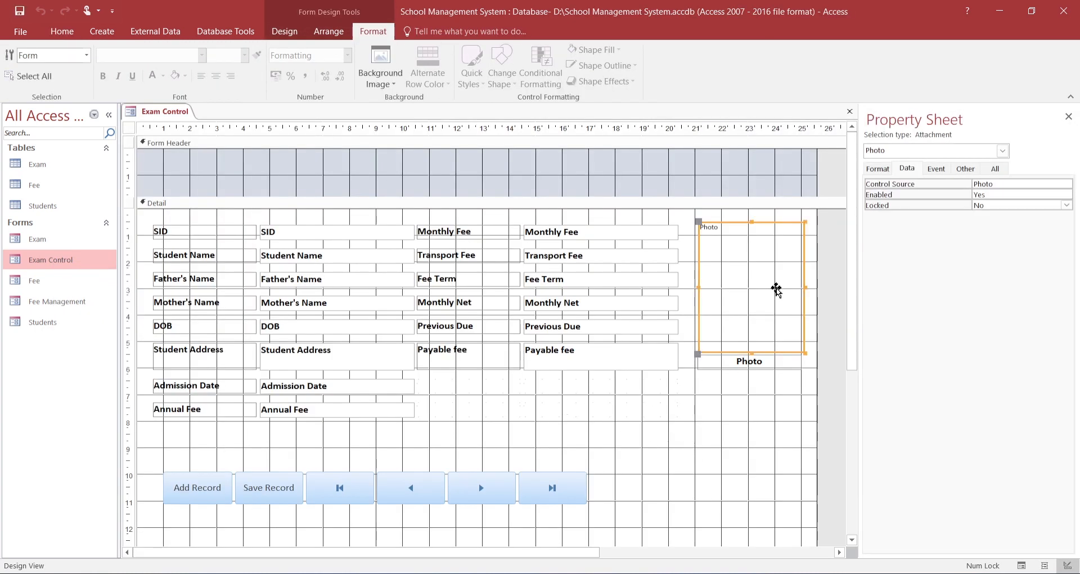
{"action": "key", "text": "Delete"}
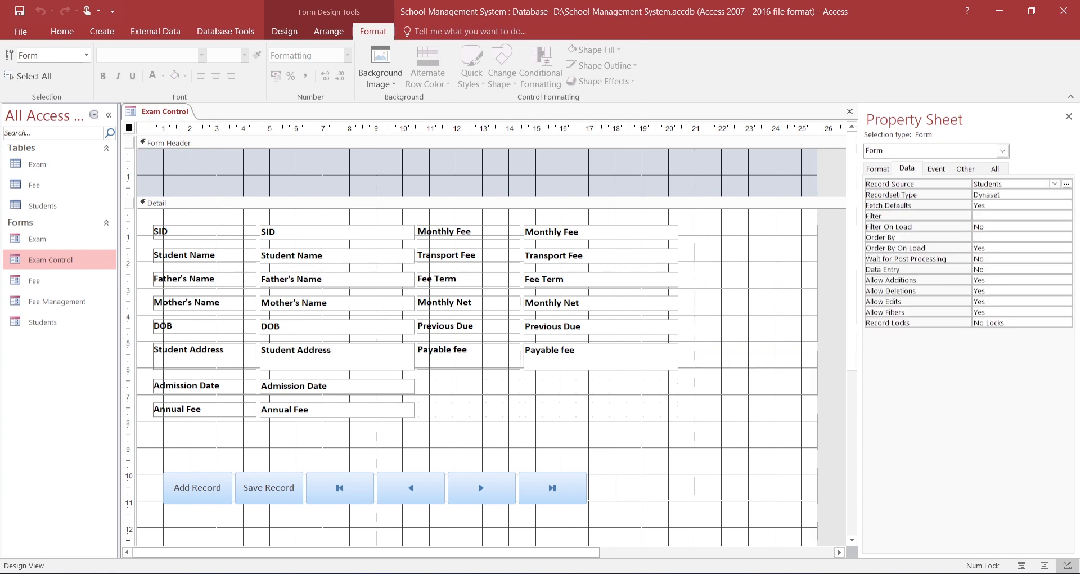
{"action": "left_click", "coordinate": [180, 497]}
{"action": "key", "text": "Delete"}
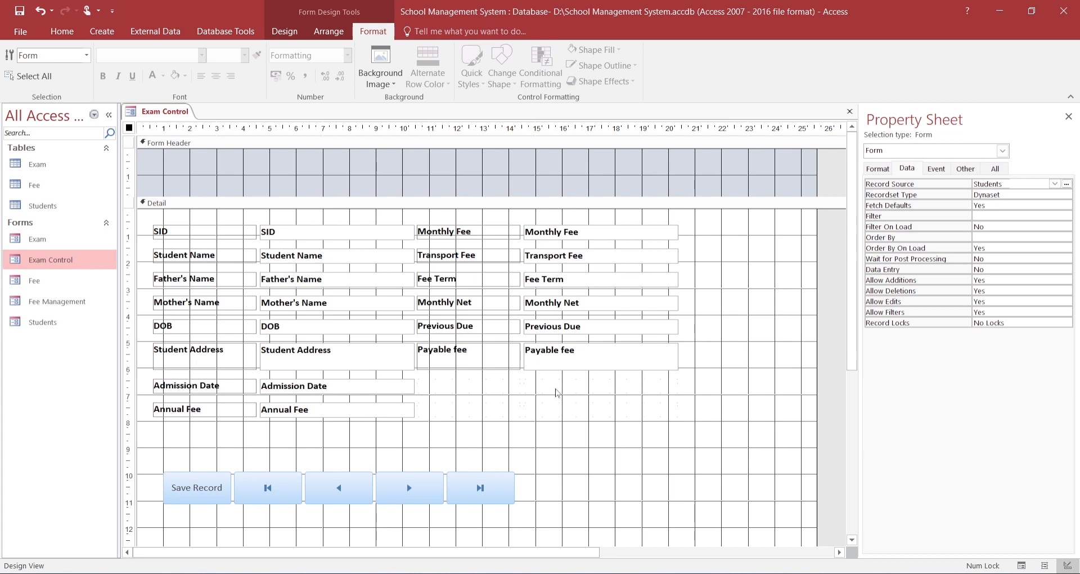
Try to delete the Monthly Fee to Payable fee controls and the Annual Fee field from the Detail section.
{"action": "left_click_drag", "start_coordinate": [463, 398], "coordinate": [481, 367]}
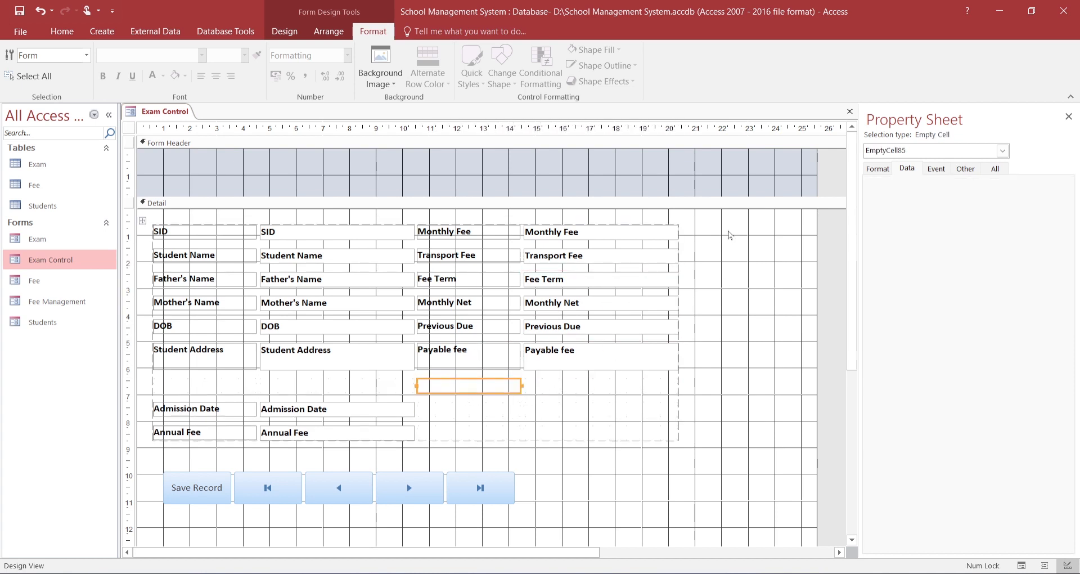
{"action": "left_click_drag", "start_coordinate": [729, 229], "coordinate": [462, 400]}
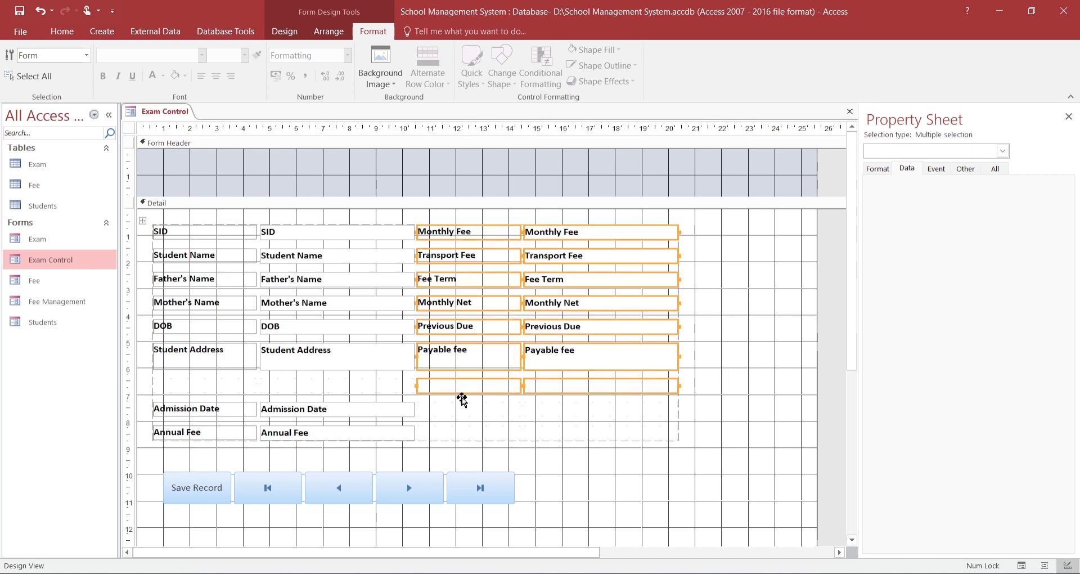
{"action": "key", "text": "Delete"}
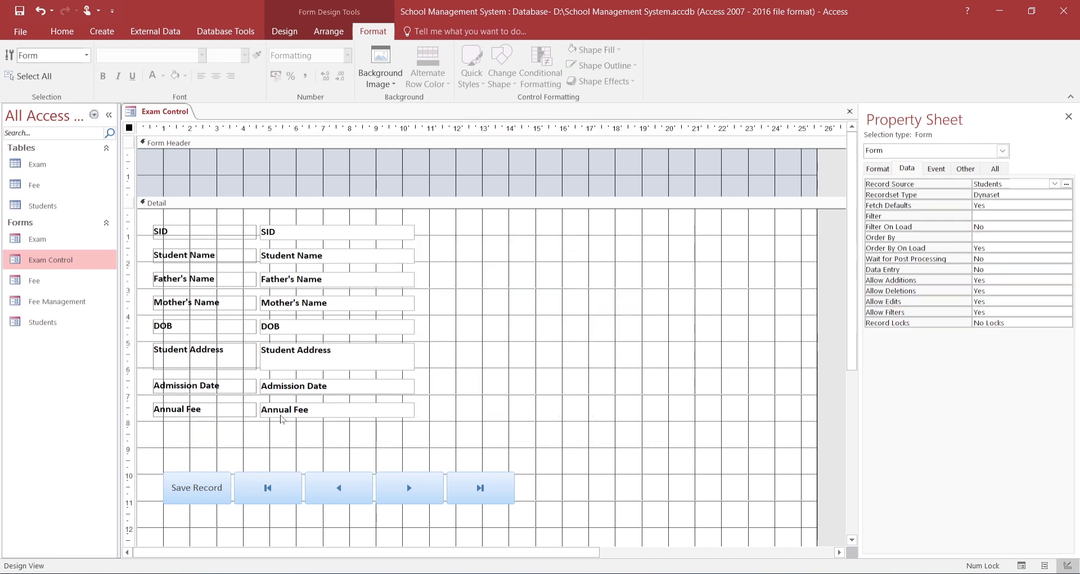
{"action": "left_click", "coordinate": [192, 411]}
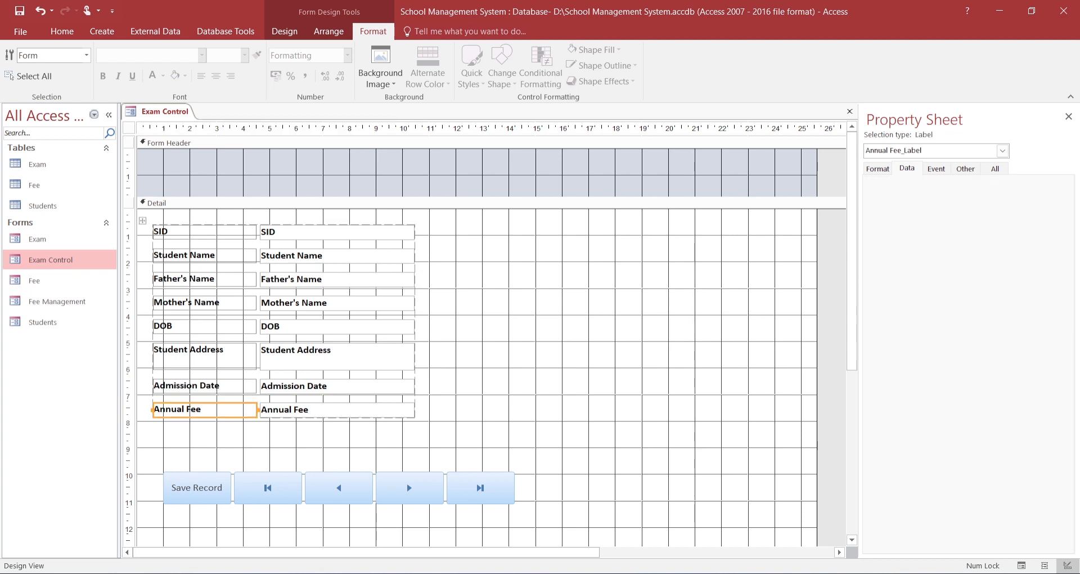
{"action": "left_click", "coordinate": [319, 416]}
{"action": "key", "text": "Delete"}
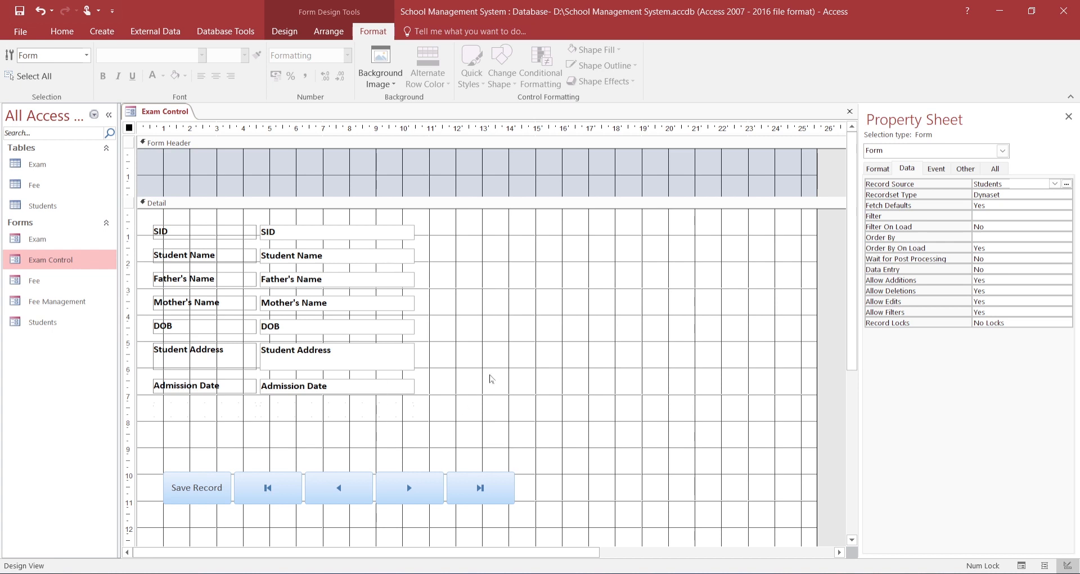
Undo the recent deletions back through the fee fields, the Add Record button and the Photo attachment control.
{"action": "key", "text": "ctrl+z"}
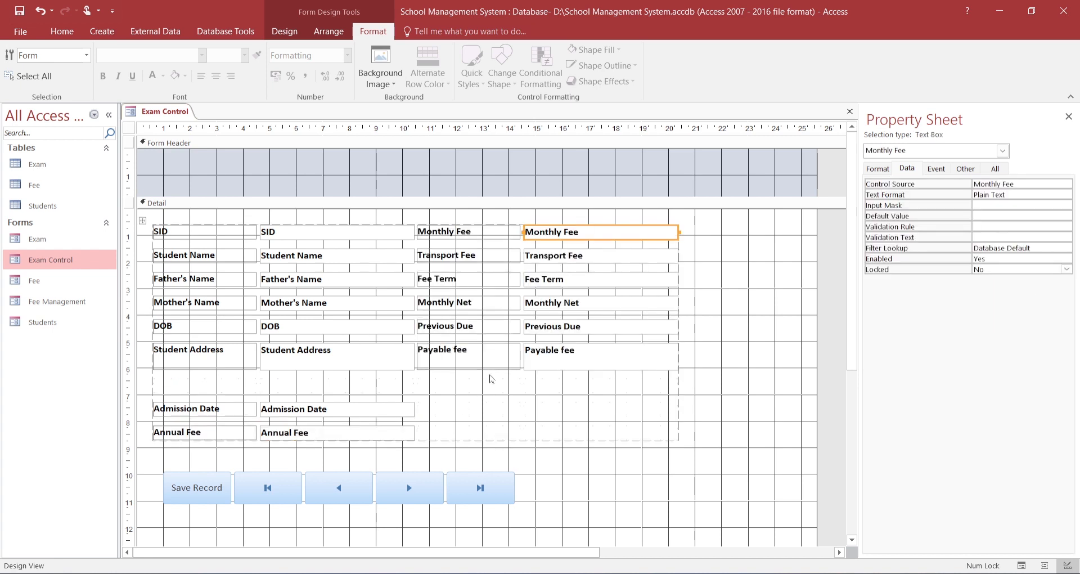
{"action": "key", "text": "ctrl+z"}
{"action": "key", "text": "ctrl+z"}
{"action": "key", "text": "ctrl+z"}
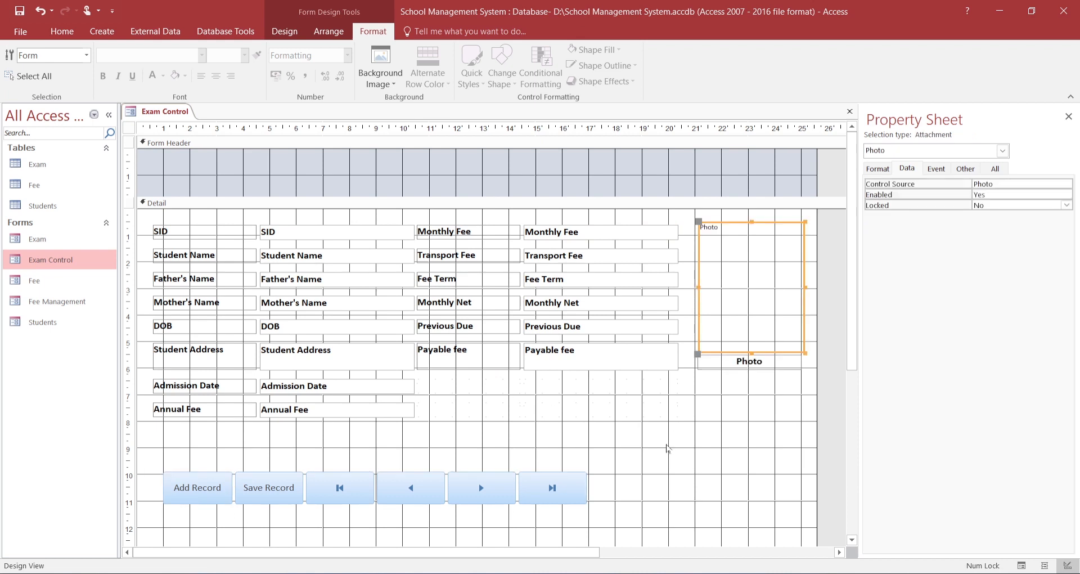
Delete the Add Record button from the button row.
{"action": "left_click", "coordinate": [668, 449]}
{"action": "left_click", "coordinate": [201, 500]}
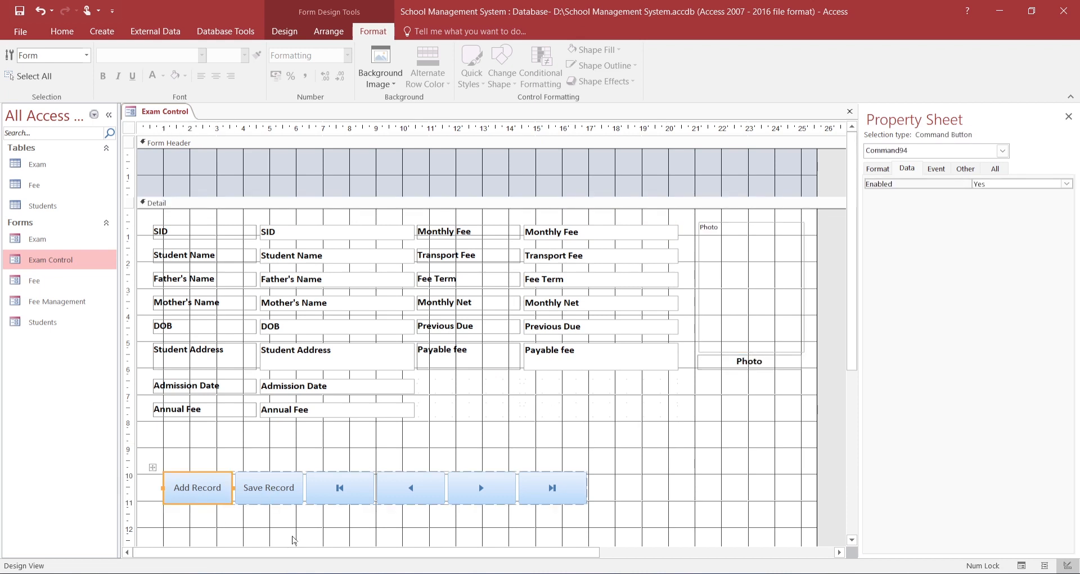
{"action": "key", "text": "Delete"}
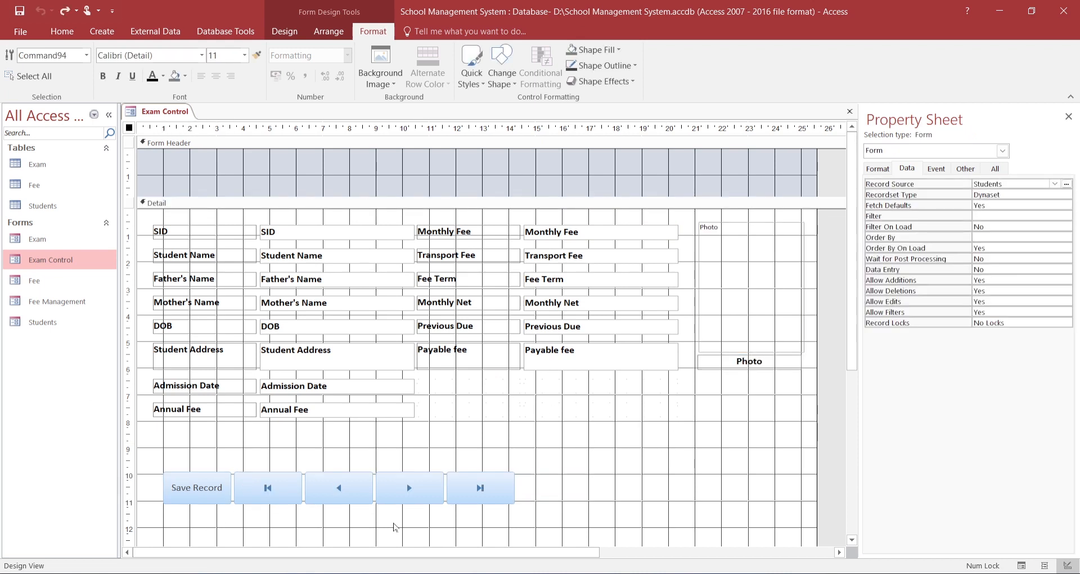
Delete the Monthly Fee to Payable fee controls, along with the Admission Date and Annual Fee fields.
{"action": "left_click_drag", "start_coordinate": [456, 440], "coordinate": [605, 218]}
{"action": "key", "text": "Delete"}
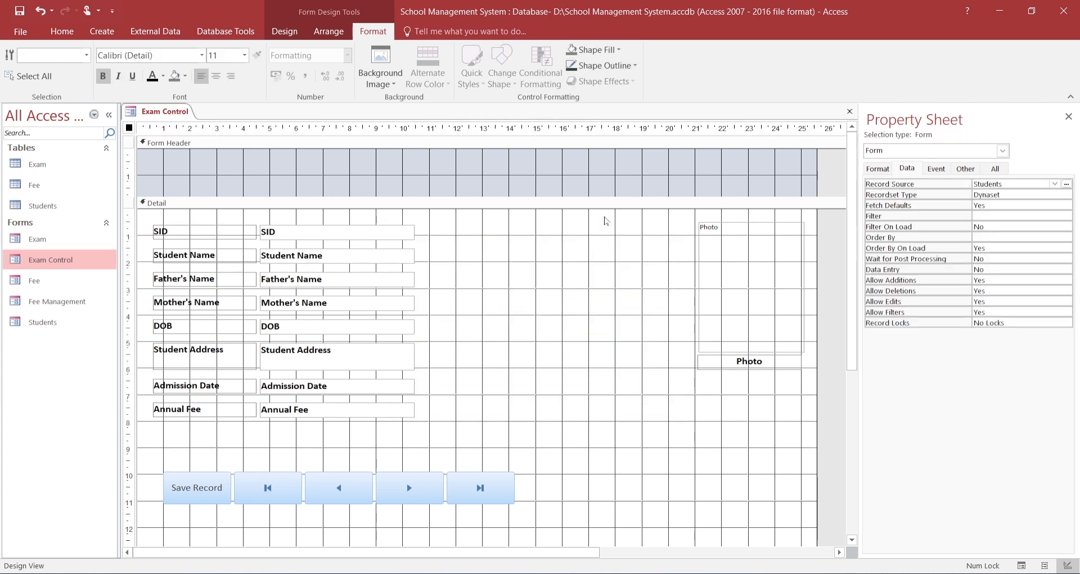
{"action": "left_click_drag", "start_coordinate": [170, 436], "coordinate": [429, 386]}
{"action": "key", "text": "Delete"}
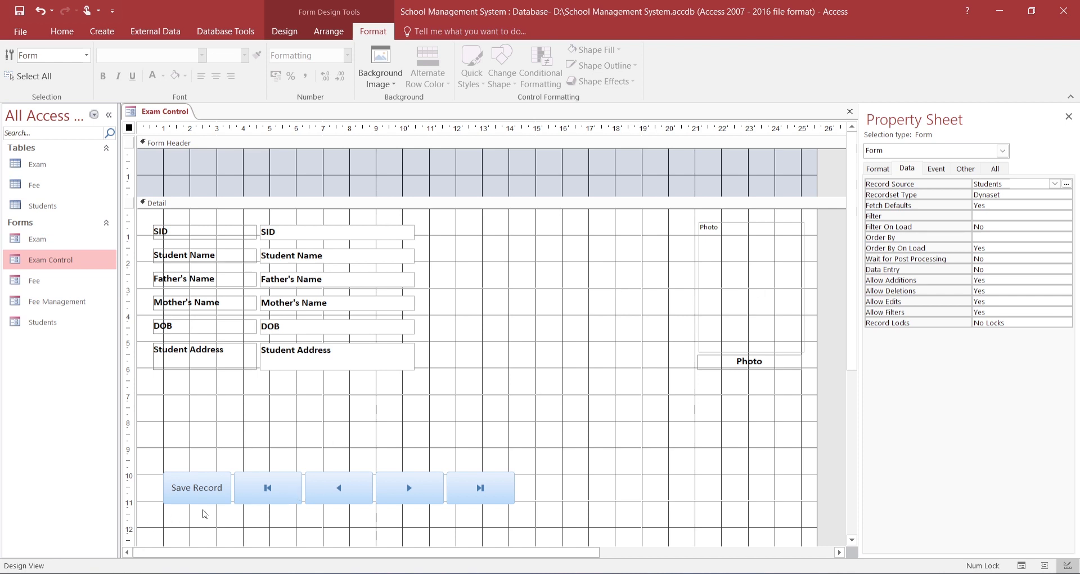
Move the Photo control beside the student fields and the button row up to just below Student Address.
{"action": "left_click", "coordinate": [731, 267]}
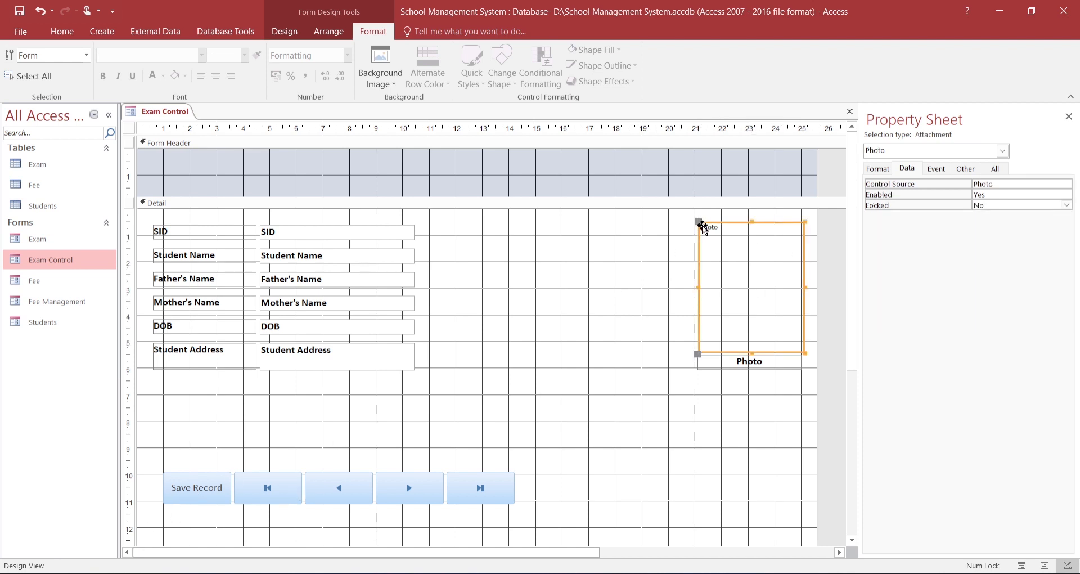
{"action": "left_click_drag", "start_coordinate": [701, 224], "coordinate": [432, 231]}
{"action": "left_click", "coordinate": [217, 491]}
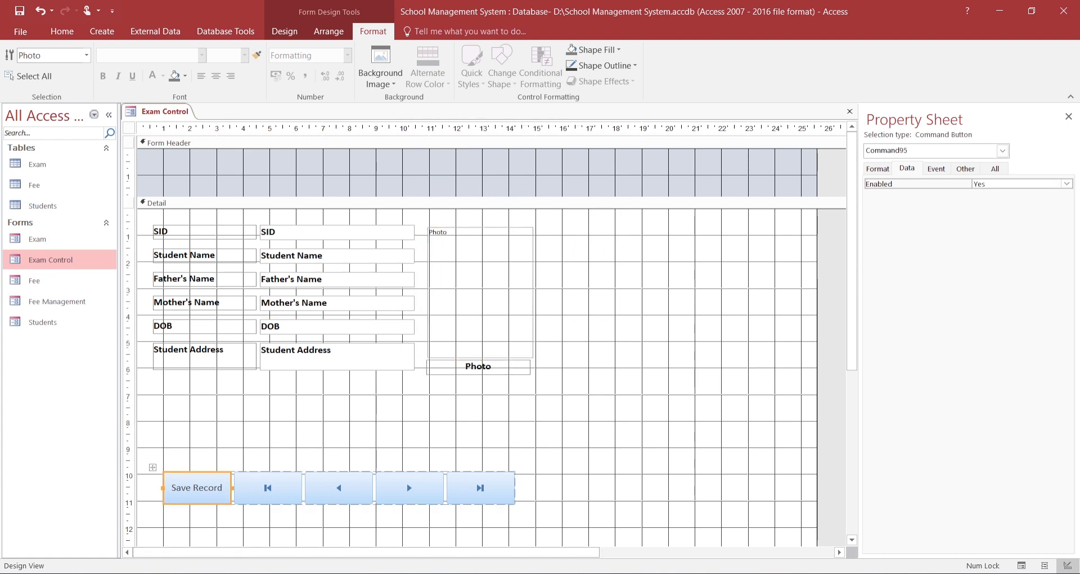
{"action": "left_click_drag", "start_coordinate": [150, 464], "coordinate": [143, 400]}
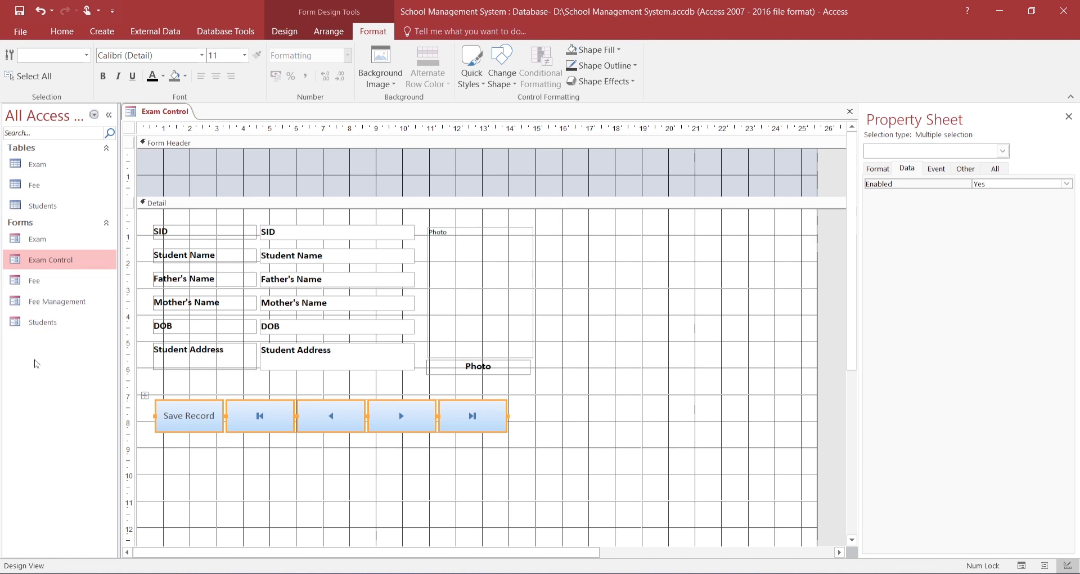
Insert the Exam form as a subform beside the Photo, with the main form slightly wider, and delete the subform's label.
{"action": "left_click", "coordinate": [18, 246]}
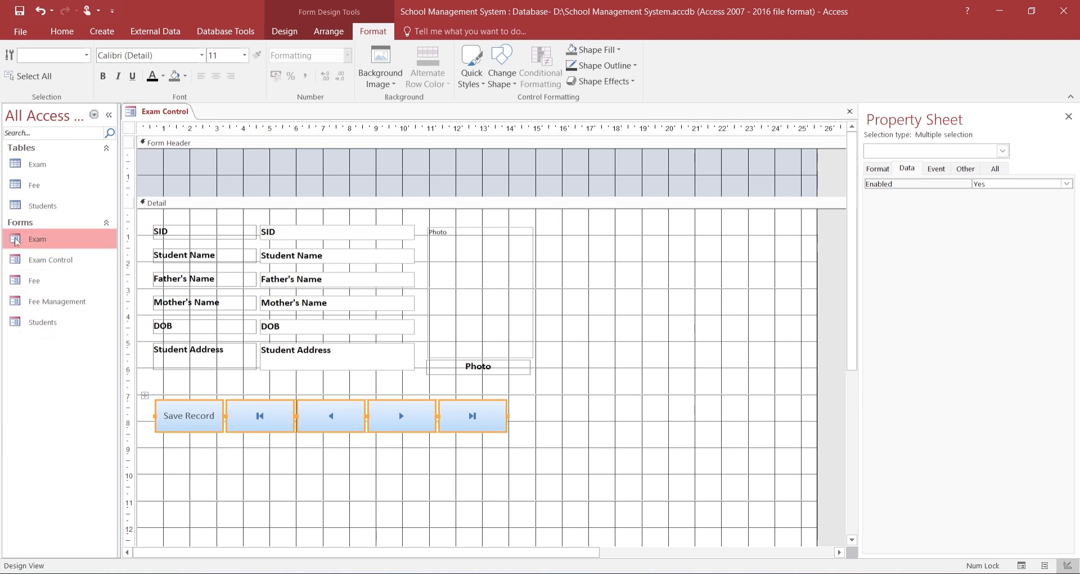
{"action": "left_click_drag", "start_coordinate": [605, 236], "coordinate": [601, 234]}
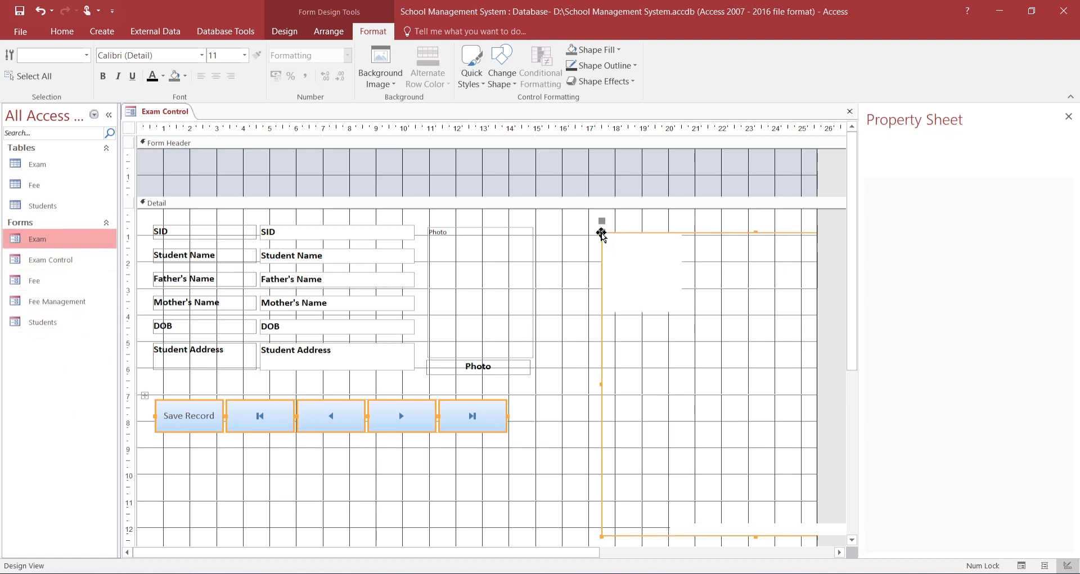
{"action": "left_click_drag", "start_coordinate": [543, 558], "coordinate": [805, 531]}
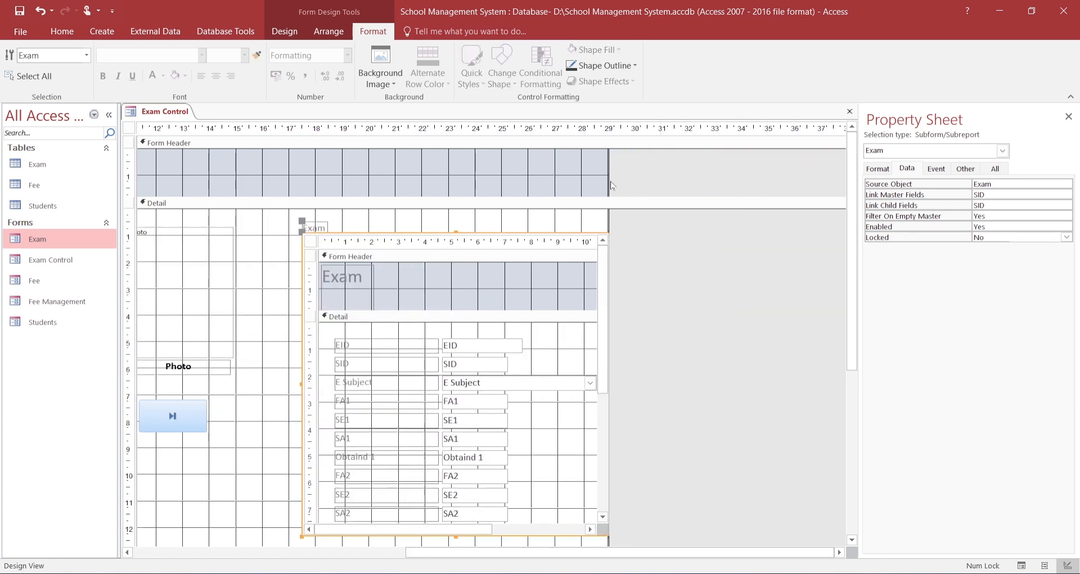
{"action": "left_click_drag", "start_coordinate": [608, 181], "coordinate": [629, 189]}
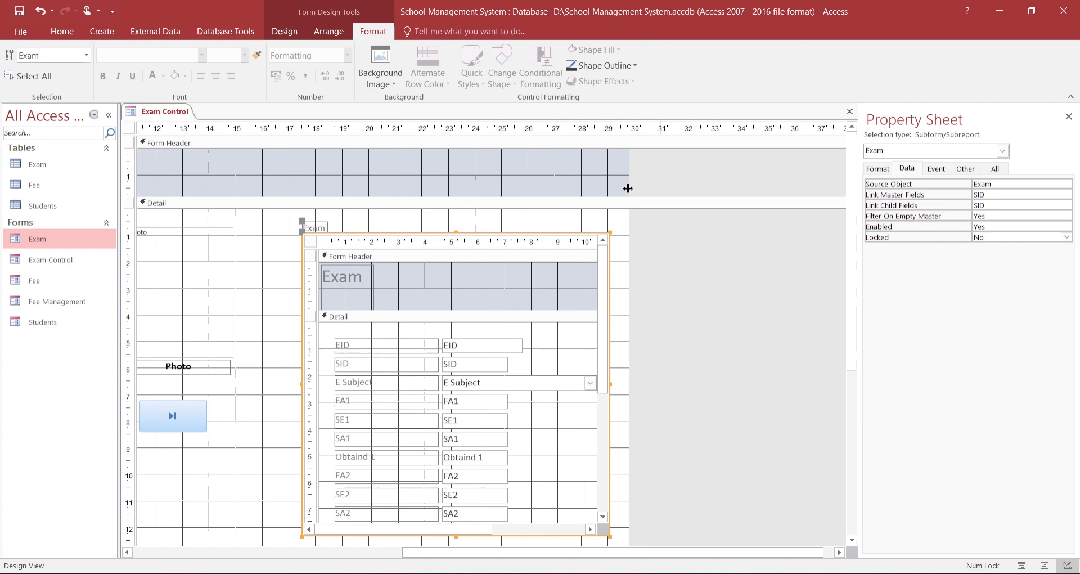
{"action": "left_click", "coordinate": [322, 229]}
{"action": "key", "text": "Delete"}
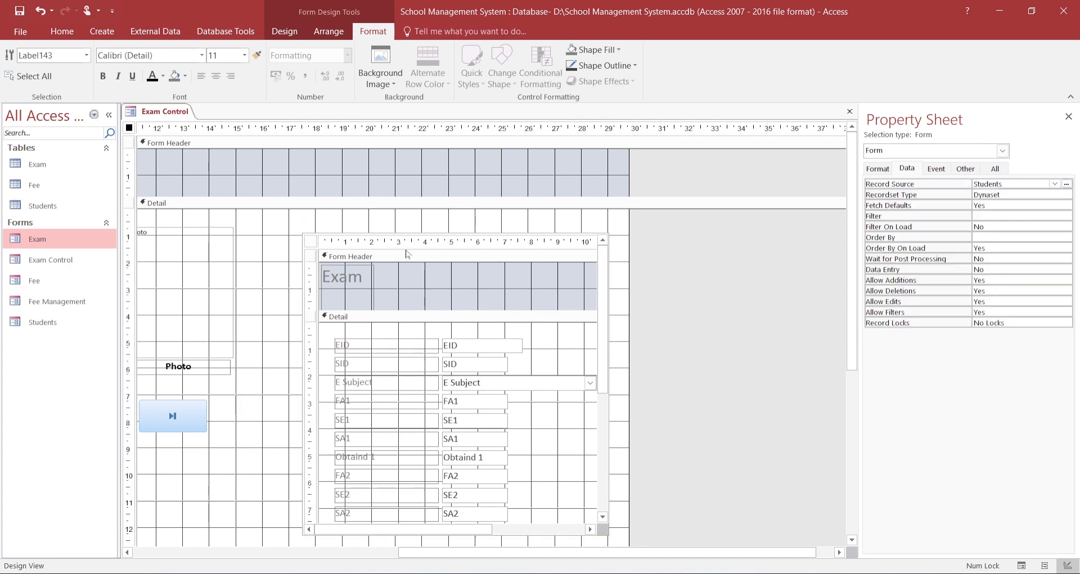
Move the Exam subform up and closer to the Photo, and widen it to about the 36 mark on the ruler.
{"action": "left_click", "coordinate": [302, 234]}
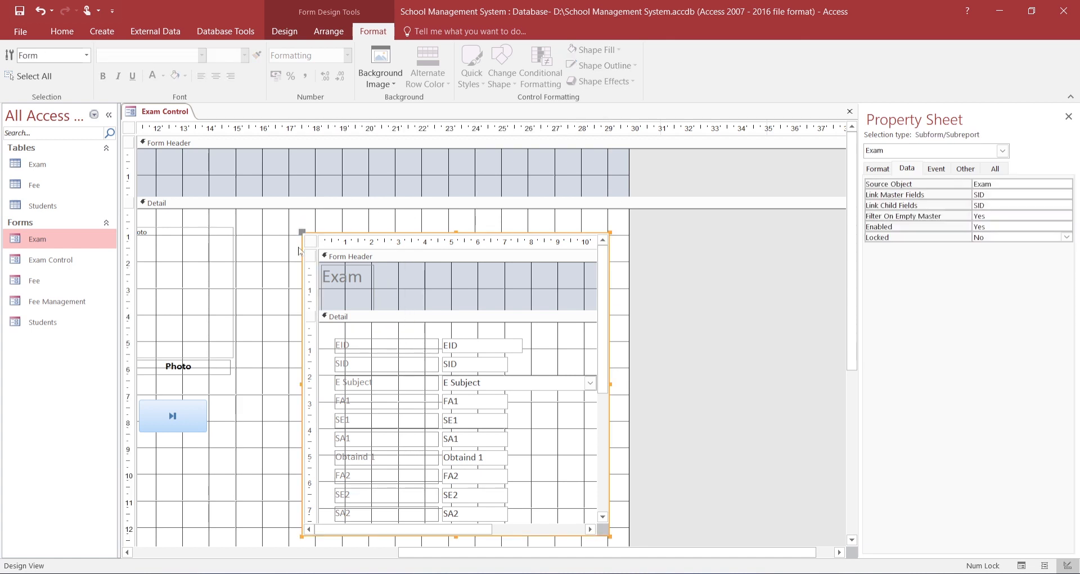
{"action": "left_click_drag", "start_coordinate": [302, 234], "coordinate": [265, 220]}
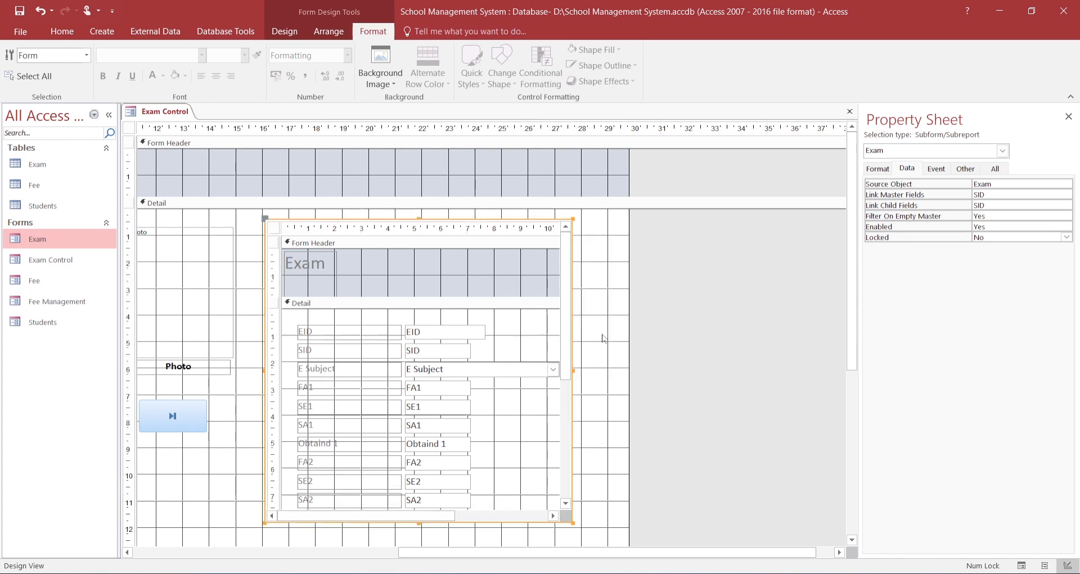
{"action": "left_click_drag", "start_coordinate": [572, 366], "coordinate": [805, 380]}
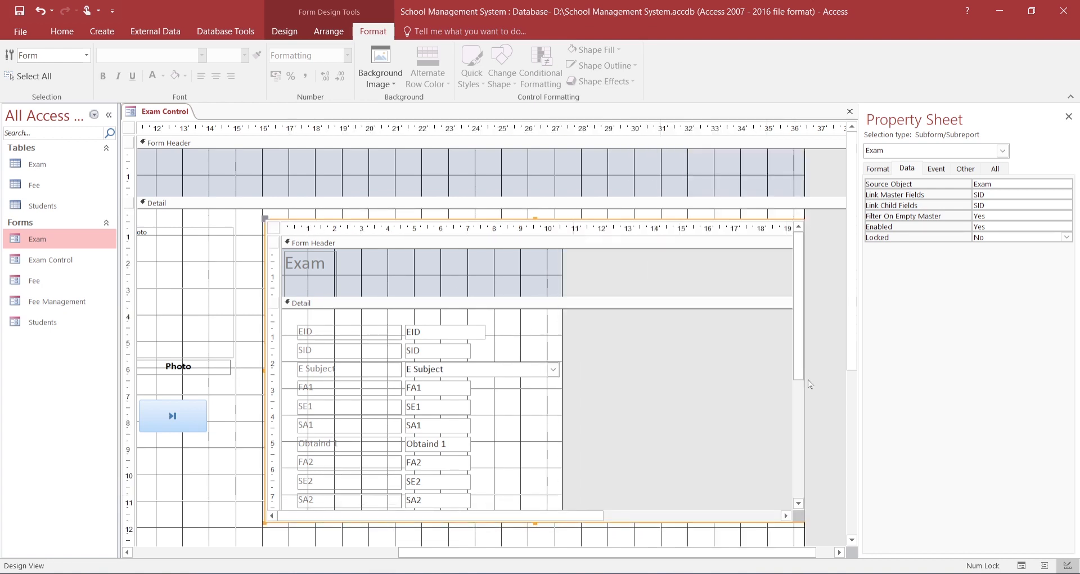
Show the form in Form View and fit the subform's SID and E Subject columns to their headings.
{"action": "left_click", "coordinate": [1023, 567]}
{"action": "left_click_drag", "start_coordinate": [684, 552], "coordinate": [762, 553]}
{"action": "left_click_drag", "start_coordinate": [817, 475], "coordinate": [793, 485]}
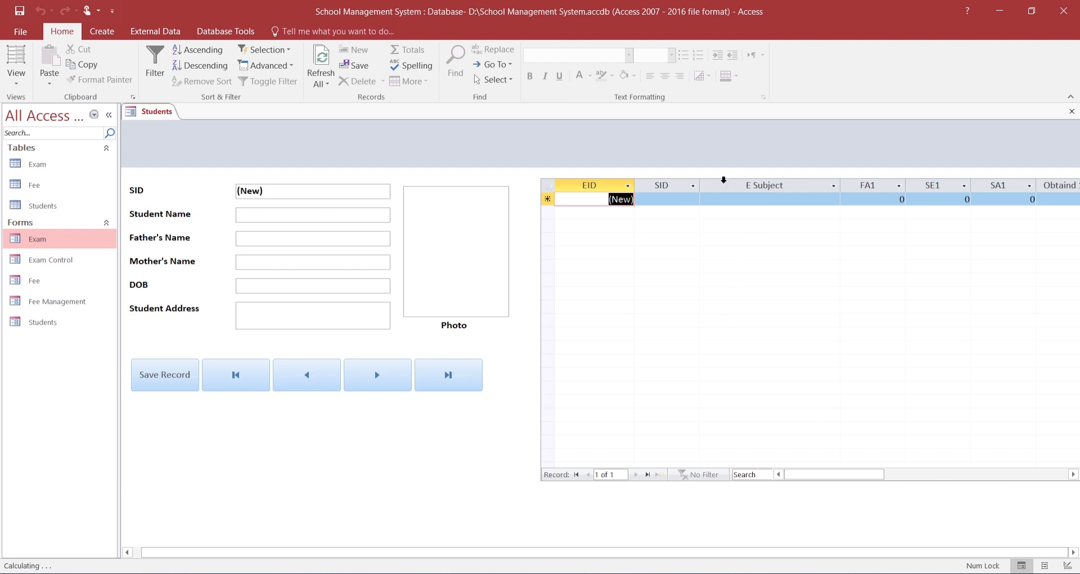
{"action": "double_click", "coordinate": [702, 186]}
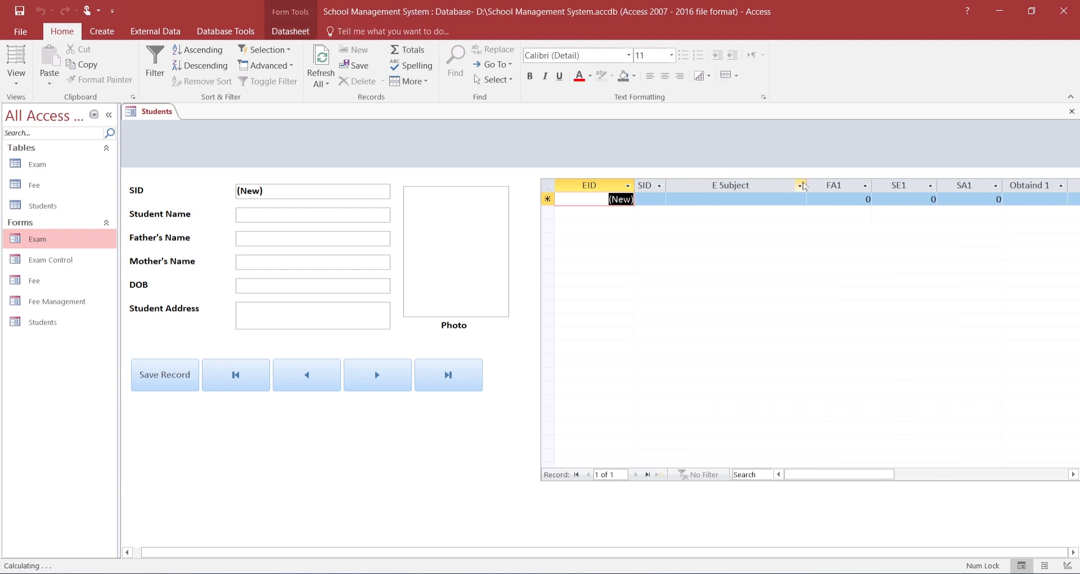
{"action": "double_click", "coordinate": [809, 185]}
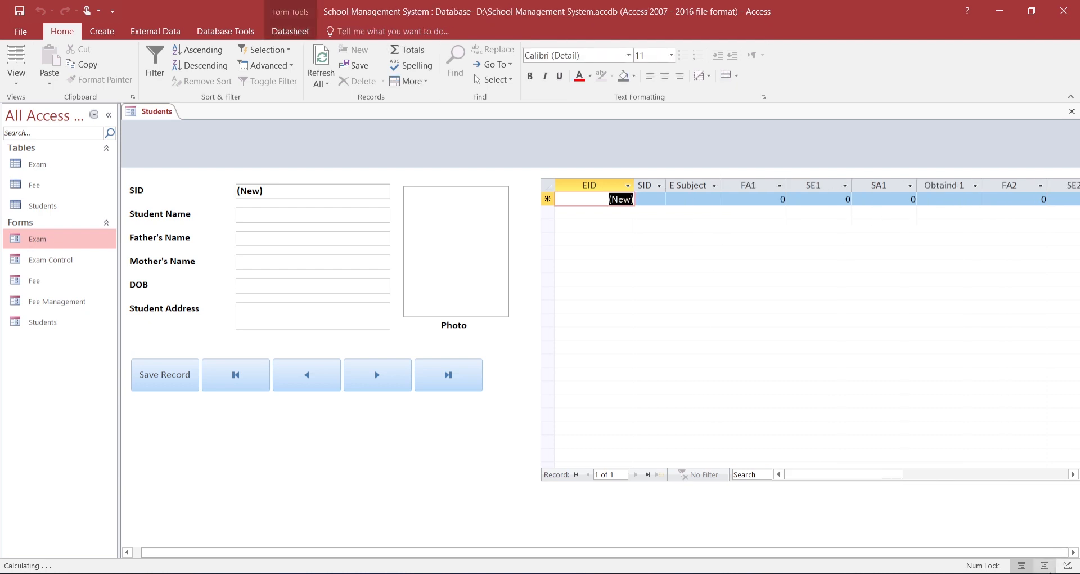
Switch to Layout View and narrow the subform's FA1, SE1 and SA1 columns to fit their headings.
{"action": "left_click", "coordinate": [1045, 565]}
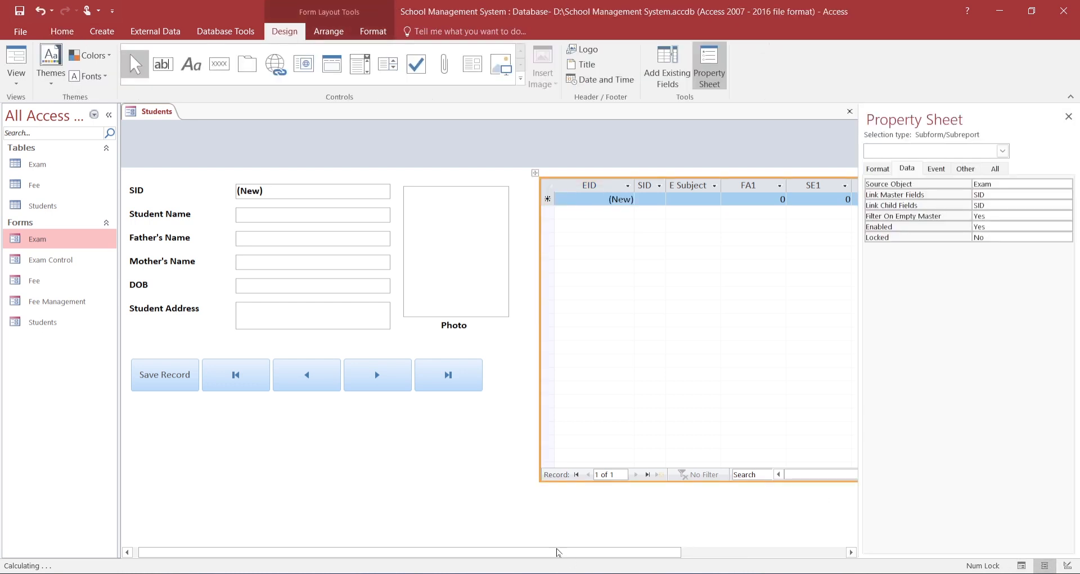
{"action": "left_click_drag", "start_coordinate": [557, 552], "coordinate": [812, 545]}
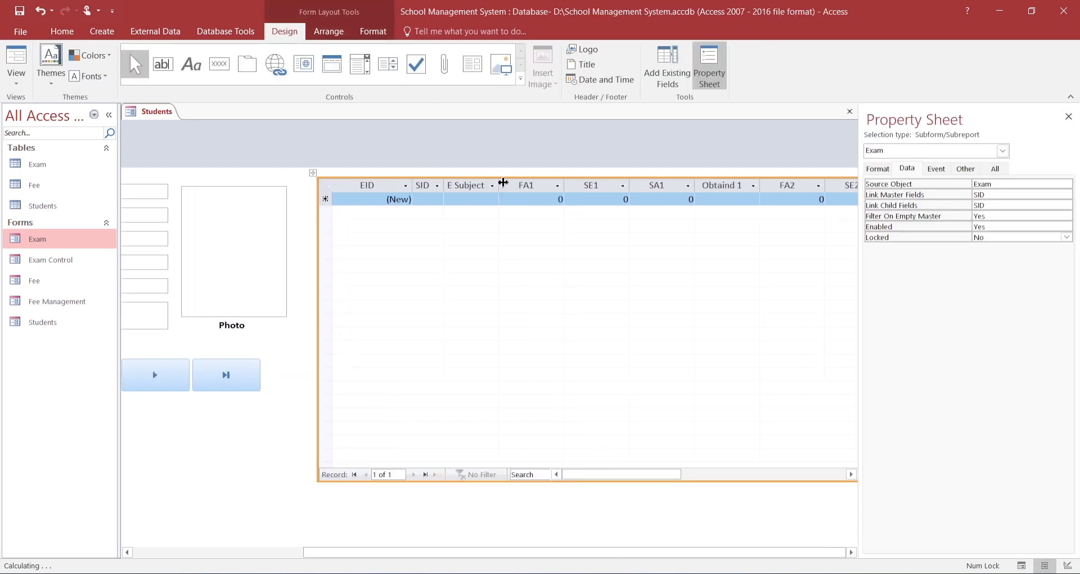
{"action": "double_click", "coordinate": [563, 185]}
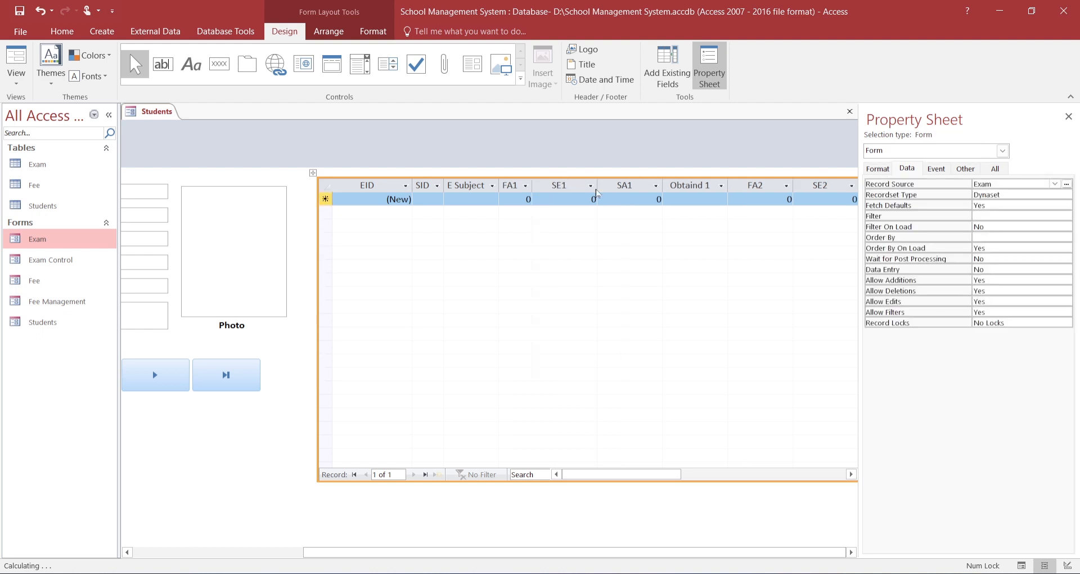
{"action": "double_click", "coordinate": [597, 183]}
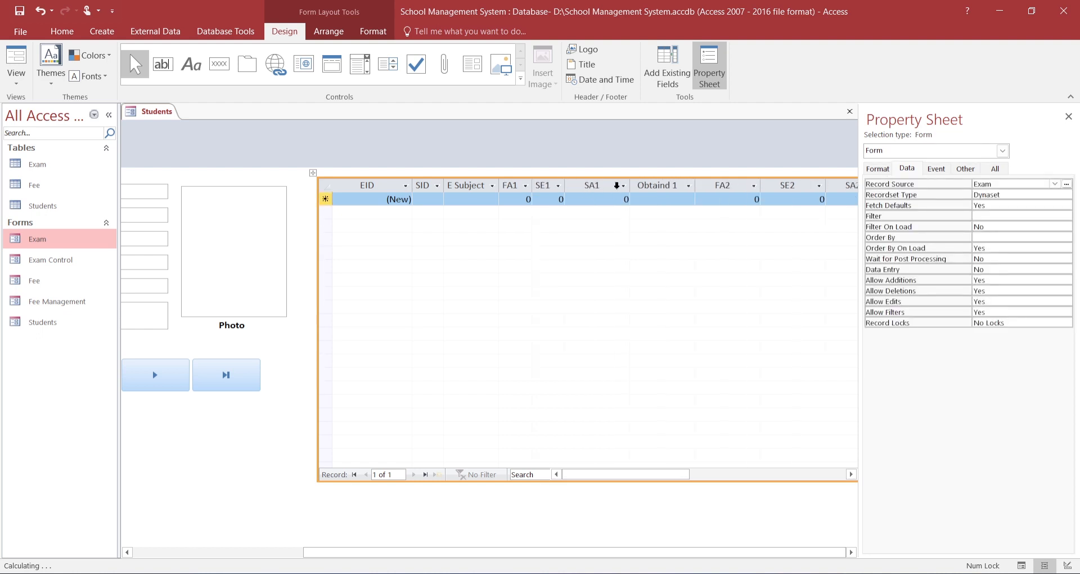
{"action": "left_click_drag", "start_coordinate": [631, 185], "coordinate": [627, 187]}
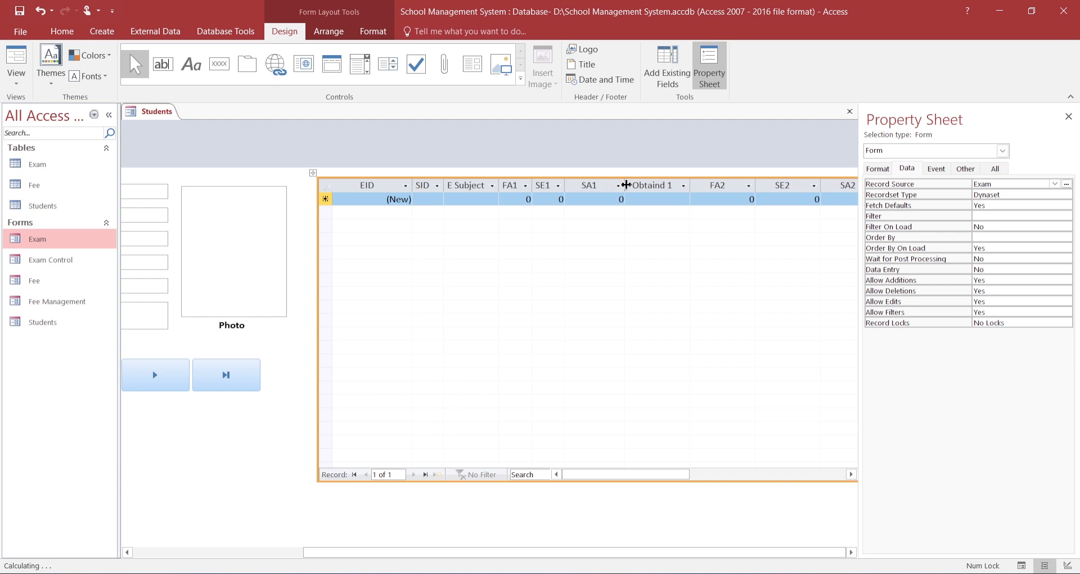
{"action": "left_click_drag", "start_coordinate": [624, 186], "coordinate": [598, 186]}
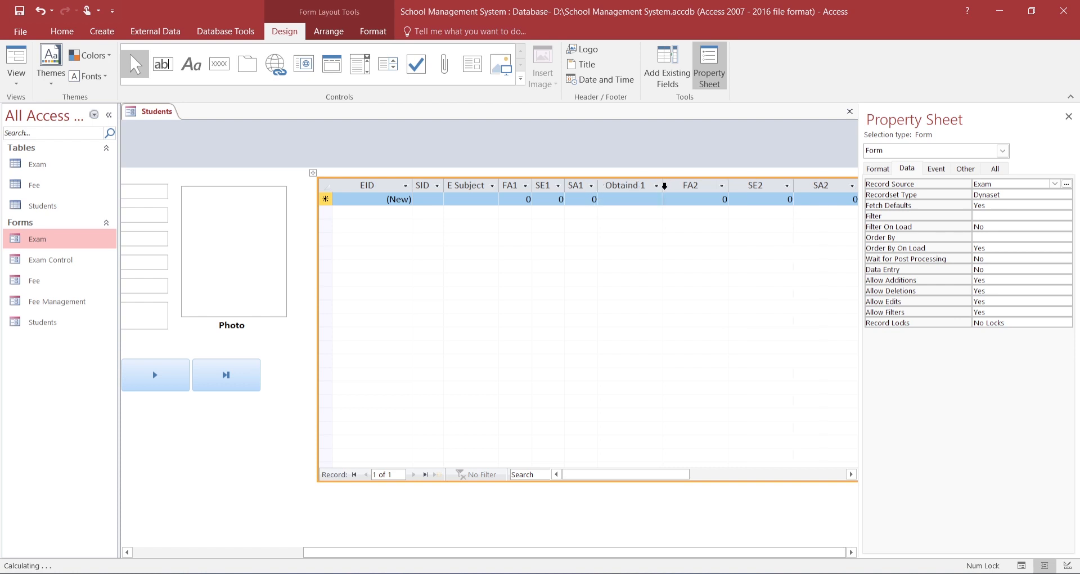
Fit the subform's remaining columns from Obtaind 1 to Final Marks to their headings.
{"action": "double_click", "coordinate": [664, 186]}
{"action": "double_click", "coordinate": [722, 186]}
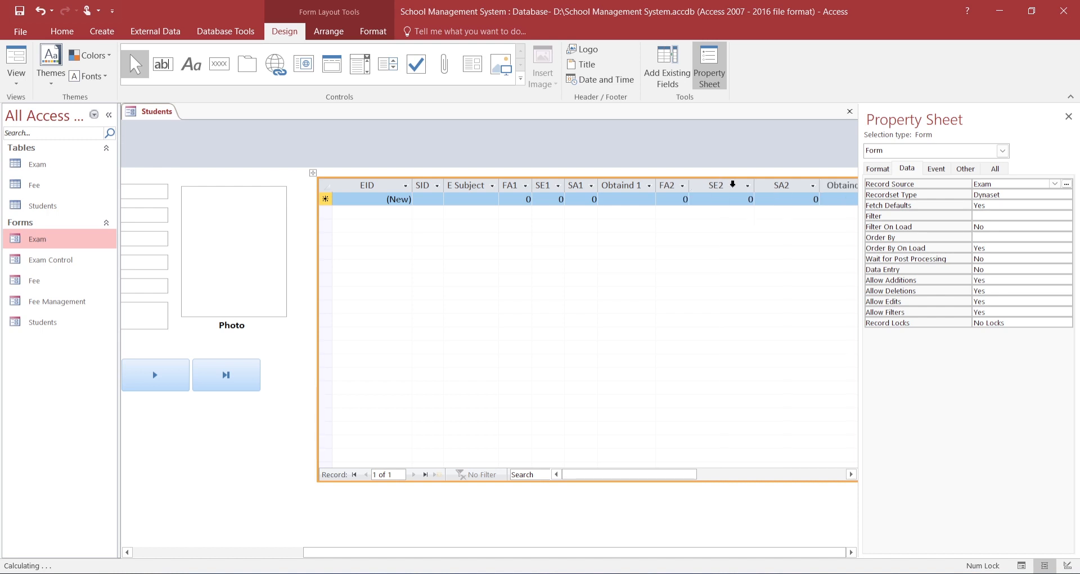
{"action": "left_click_drag", "start_coordinate": [754, 184], "coordinate": [753, 184]}
{"action": "double_click", "coordinate": [753, 186]}
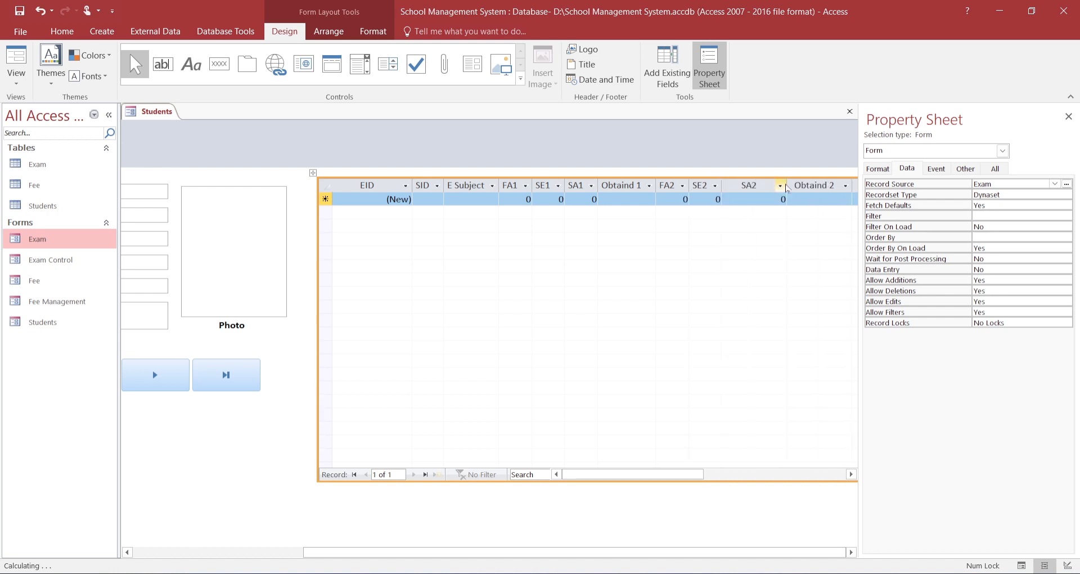
{"action": "double_click", "coordinate": [788, 186]}
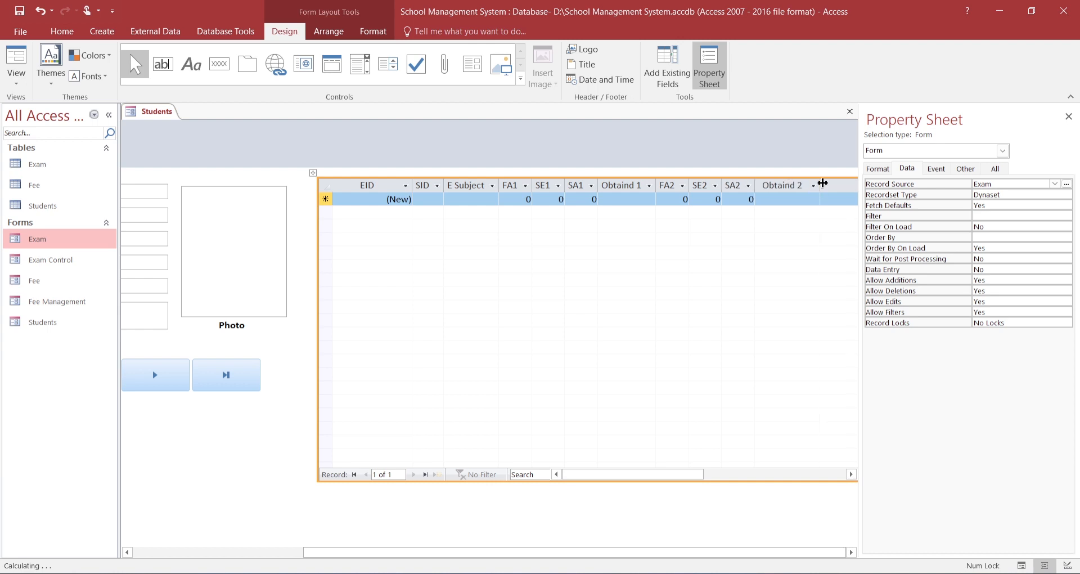
{"action": "left_click_drag", "start_coordinate": [672, 474], "coordinate": [737, 474]}
{"action": "double_click", "coordinate": [721, 185]}
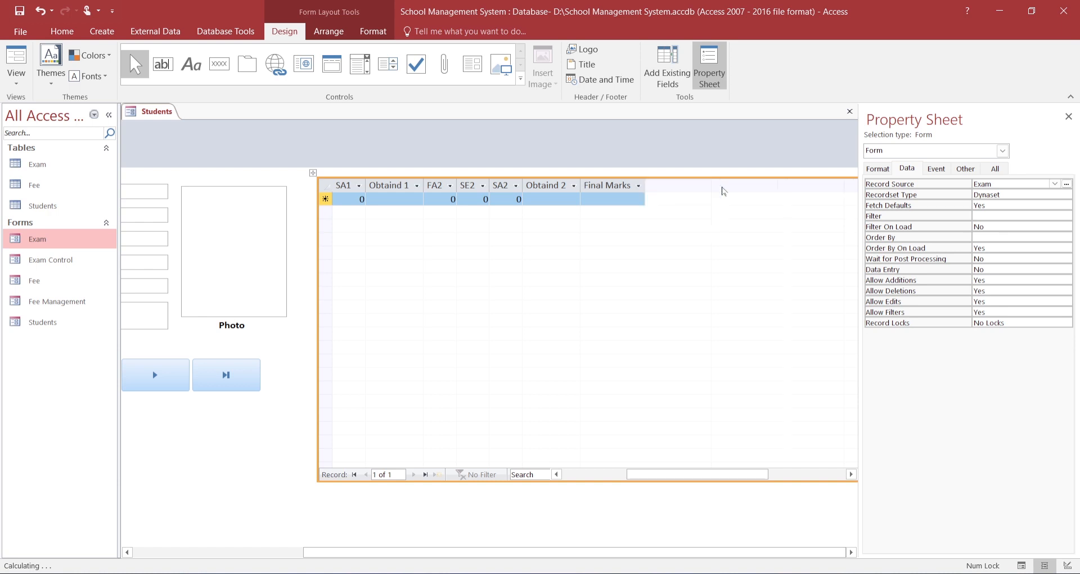
In Design View, widen the form and the Exam subform to about the 39 mark on the ruler.
{"action": "left_click_drag", "start_coordinate": [720, 475], "coordinate": [615, 492]}
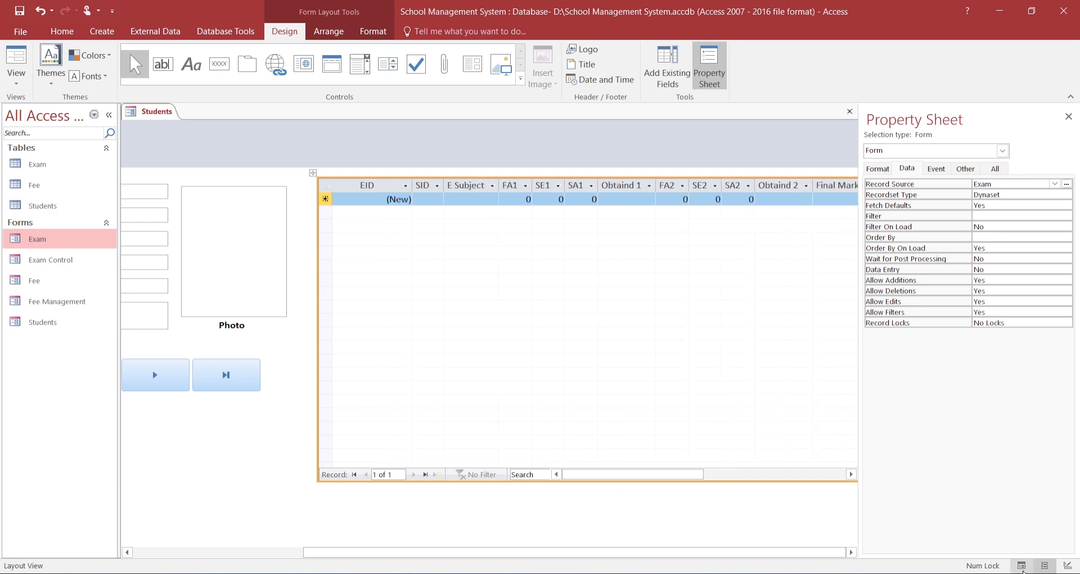
{"action": "left_click_drag", "start_coordinate": [772, 552], "coordinate": [808, 552]}
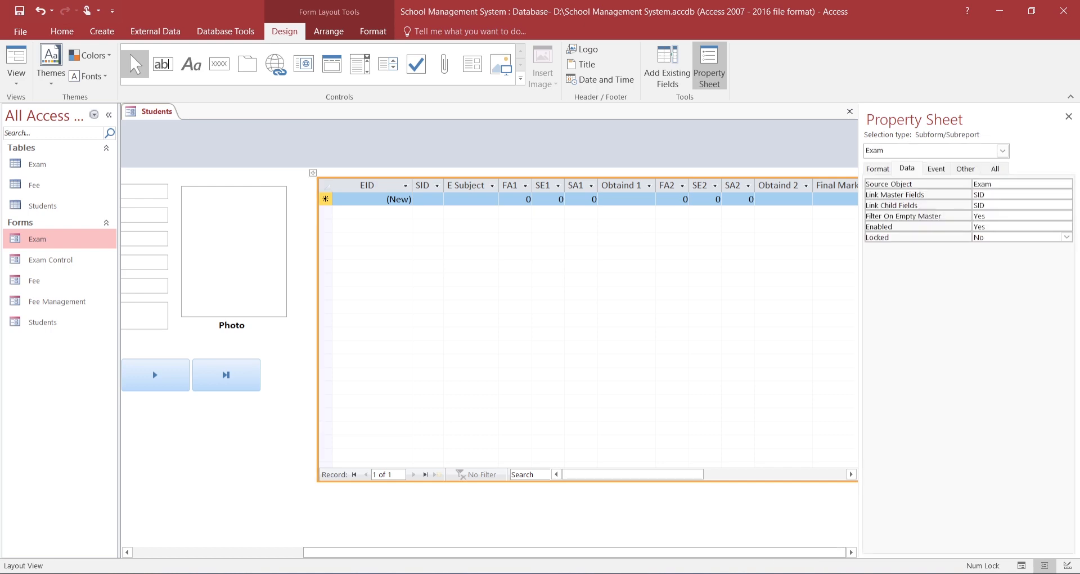
{"action": "left_click", "coordinate": [1068, 565]}
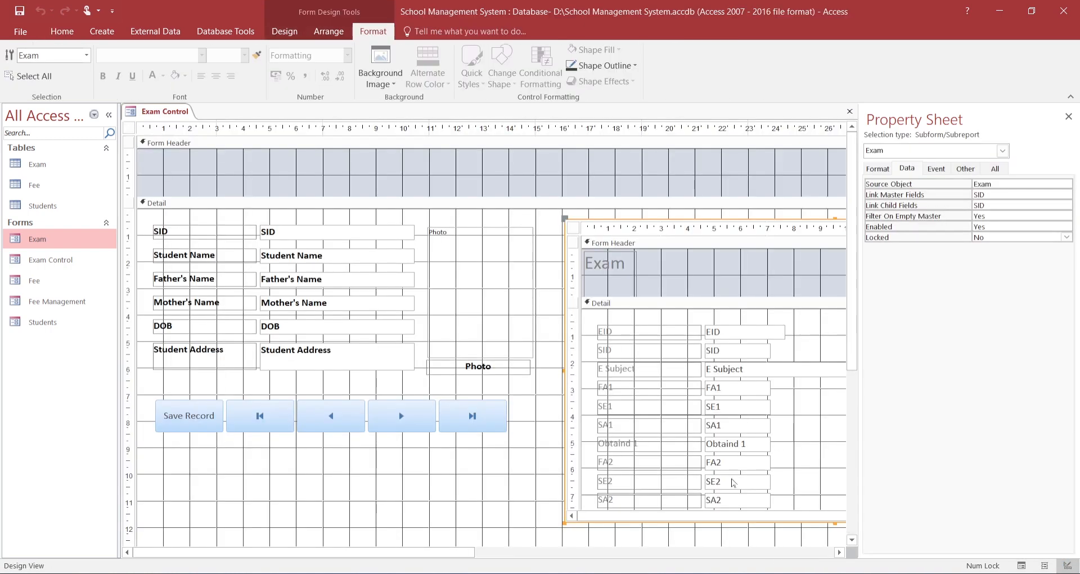
{"action": "left_click", "coordinate": [503, 554]}
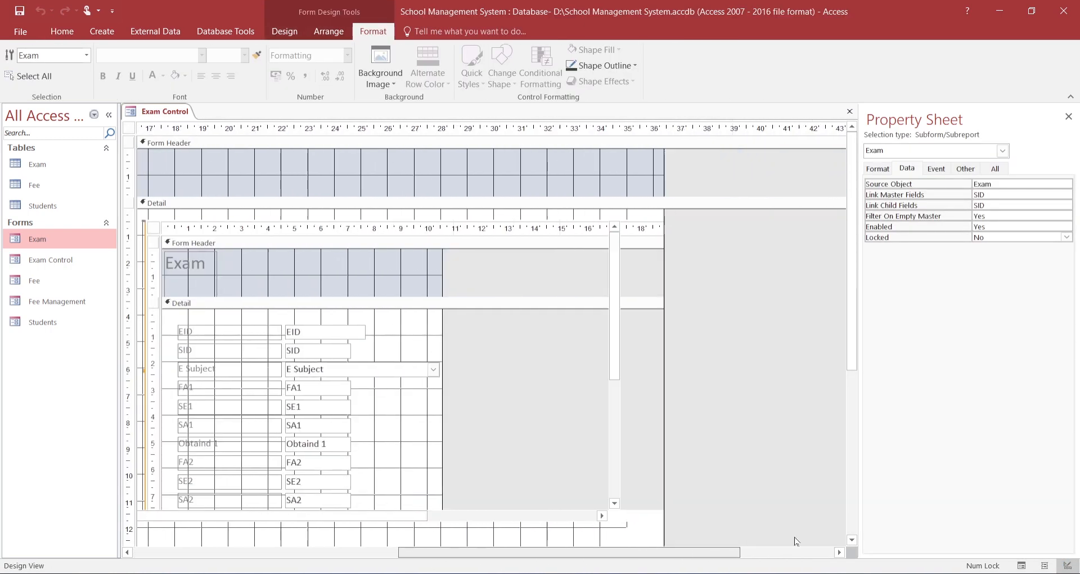
{"action": "left_click_drag", "start_coordinate": [607, 163], "coordinate": [673, 162]}
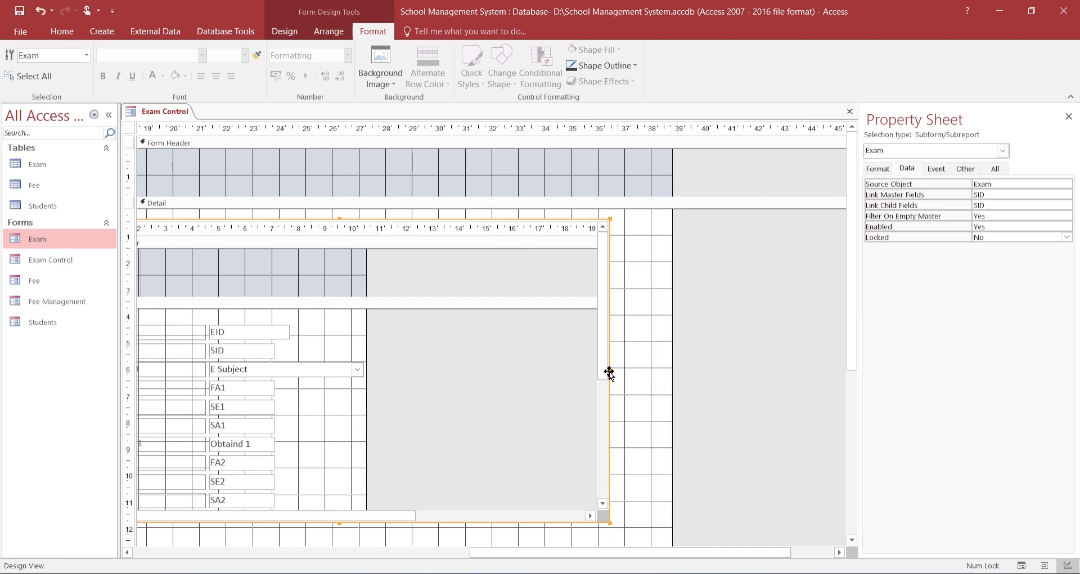
{"action": "left_click_drag", "start_coordinate": [611, 371], "coordinate": [672, 360]}
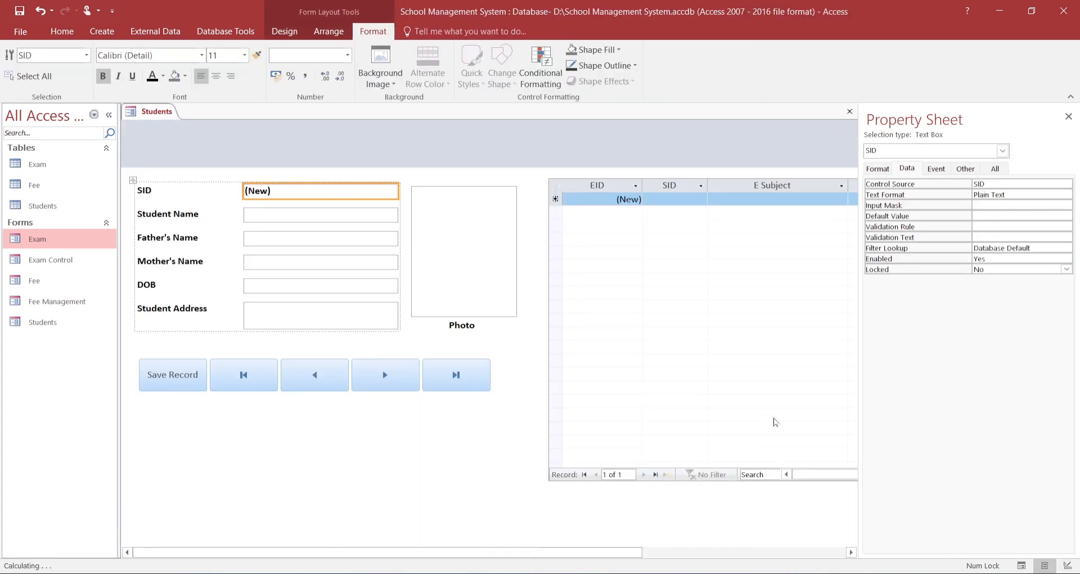
Switch to Layout View and fit the subform's SID, E Subject, FA1, SE1 and SA1 columns to their headings.
{"action": "left_click_drag", "start_coordinate": [514, 553], "coordinate": [837, 550]}
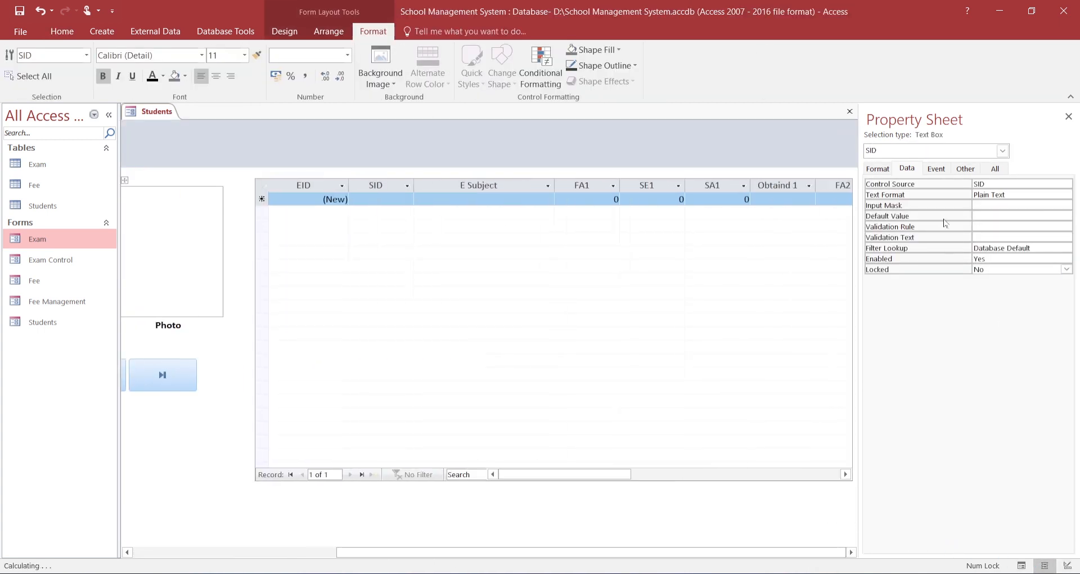
{"action": "double_click", "coordinate": [413, 185]}
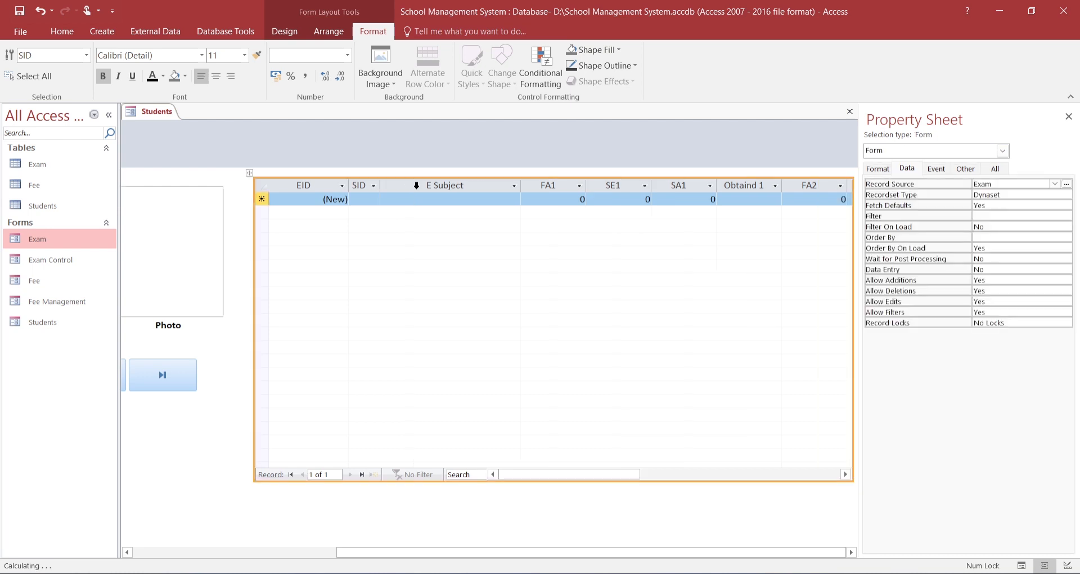
{"action": "double_click", "coordinate": [522, 183]}
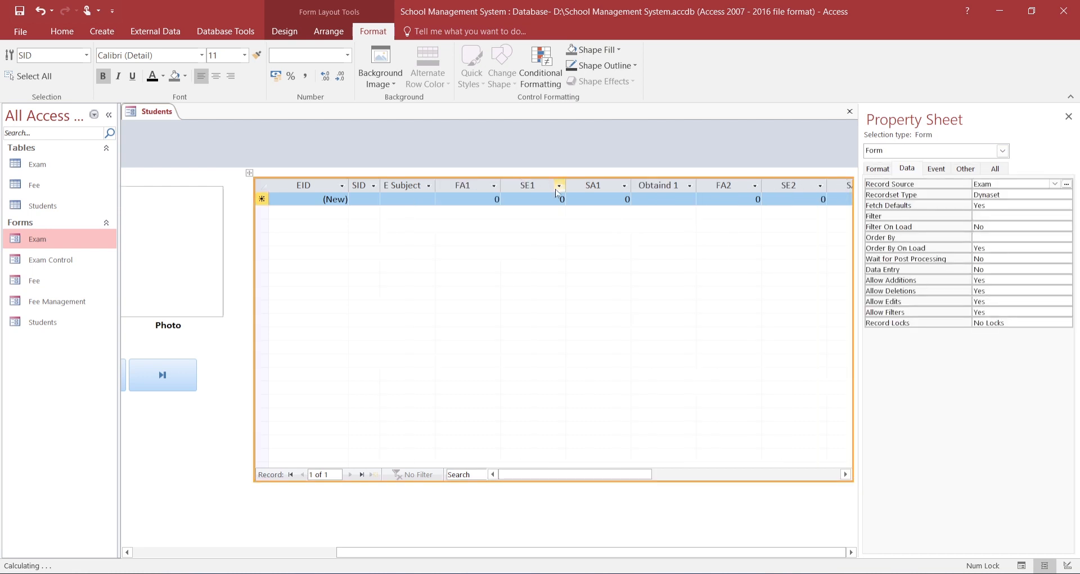
{"action": "left_click", "coordinate": [500, 185]}
{"action": "left_click", "coordinate": [501, 185]}
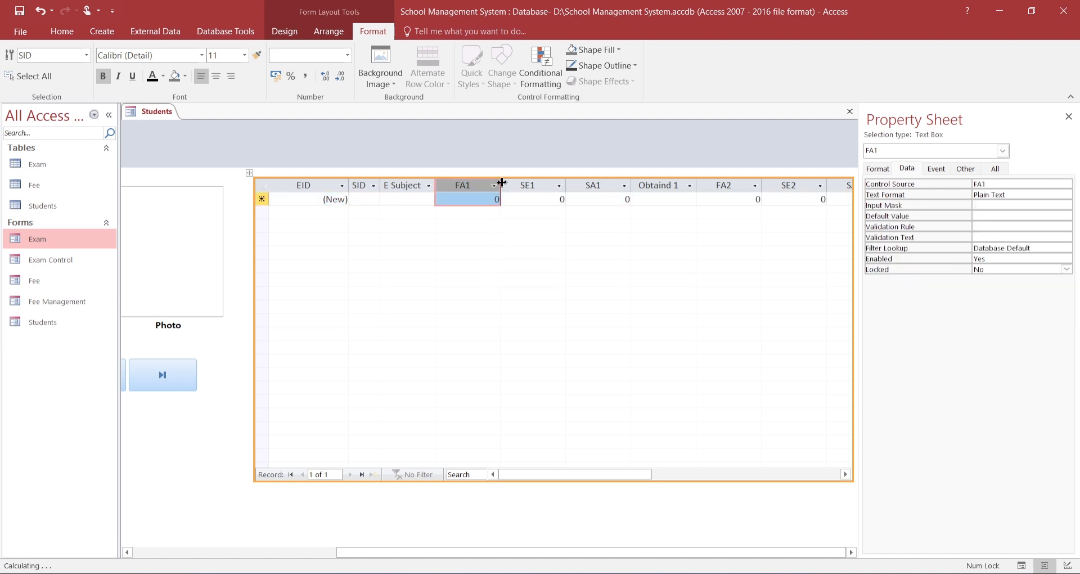
{"action": "double_click", "coordinate": [501, 183]}
{"action": "double_click", "coordinate": [537, 183]}
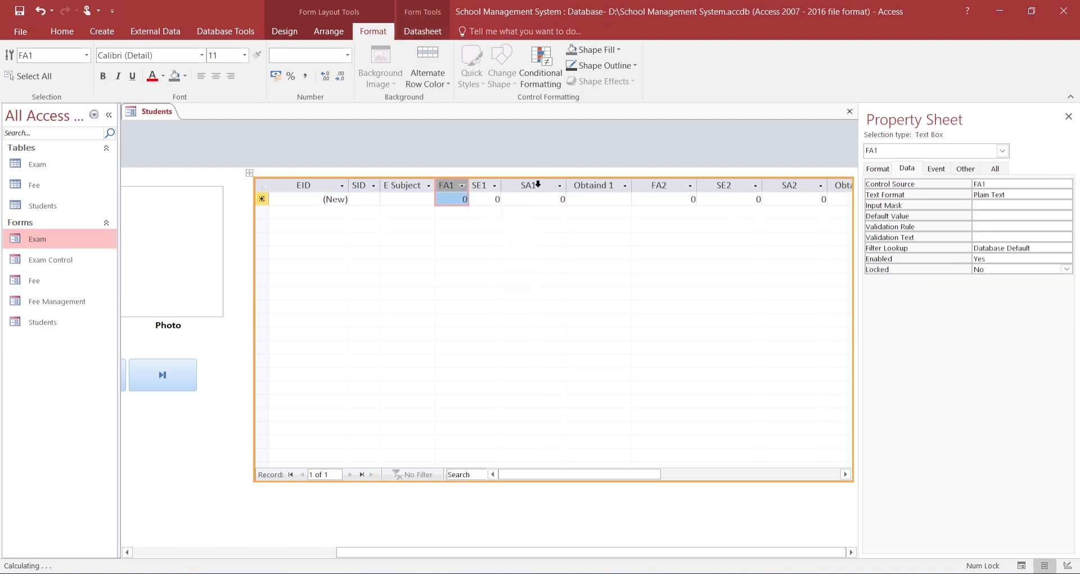
{"action": "double_click", "coordinate": [570, 185]}
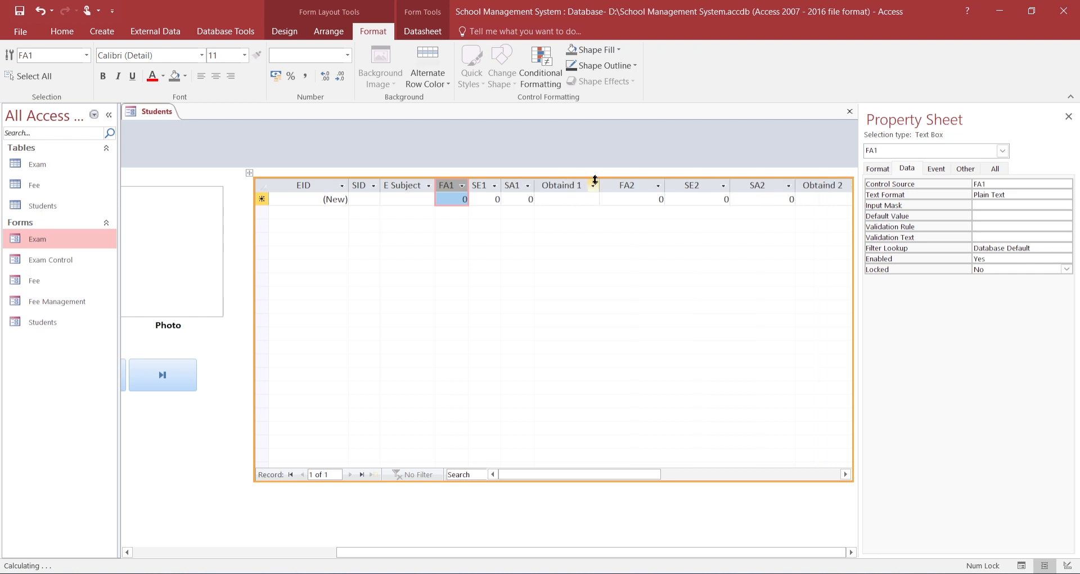
Fit the subform's FA2, SE2, SA2, Obtaind 2 and Final Marks columns to their headings.
{"action": "double_click", "coordinate": [667, 186]}
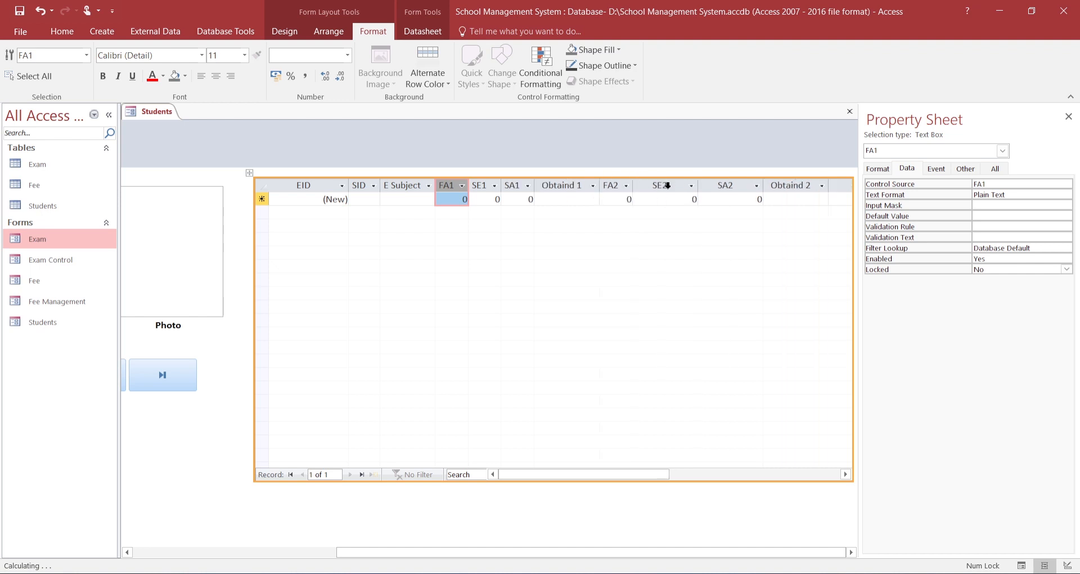
{"action": "double_click", "coordinate": [699, 189]}
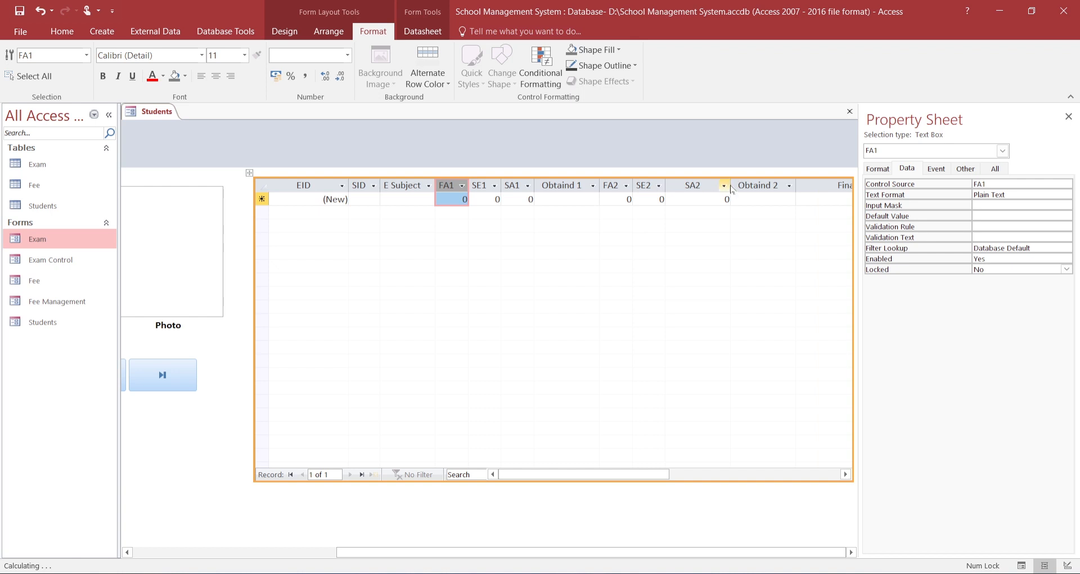
{"action": "double_click", "coordinate": [733, 185]}
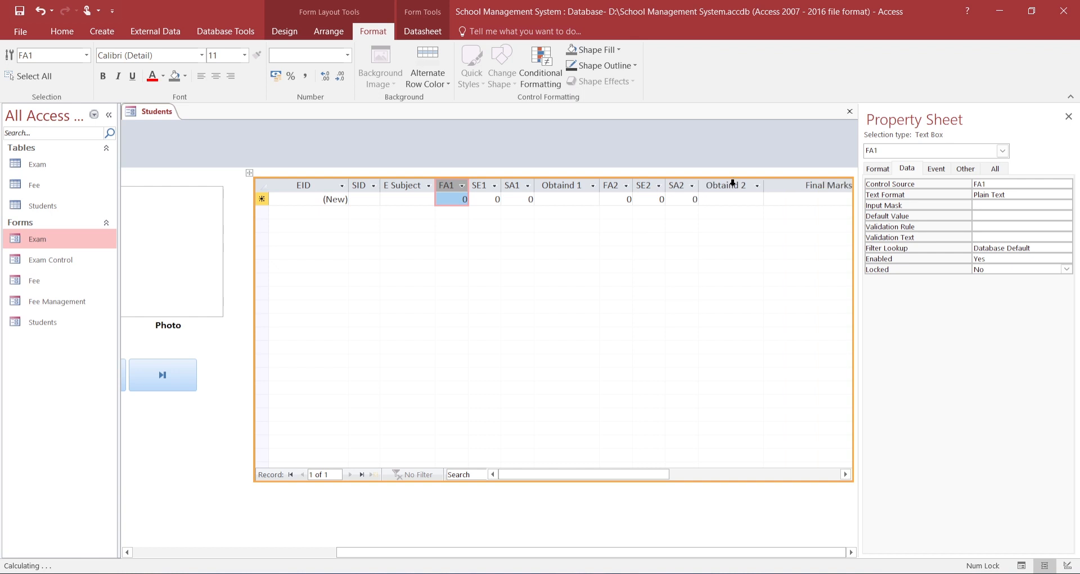
{"action": "double_click", "coordinate": [765, 186]}
{"action": "left_click_drag", "start_coordinate": [648, 476], "coordinate": [680, 476]}
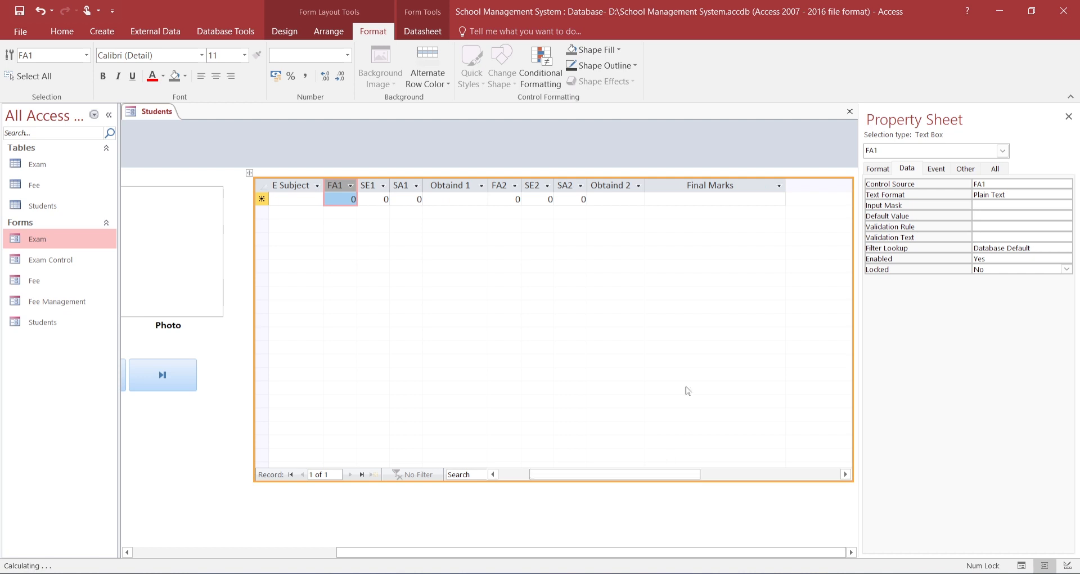
{"action": "double_click", "coordinate": [786, 186]}
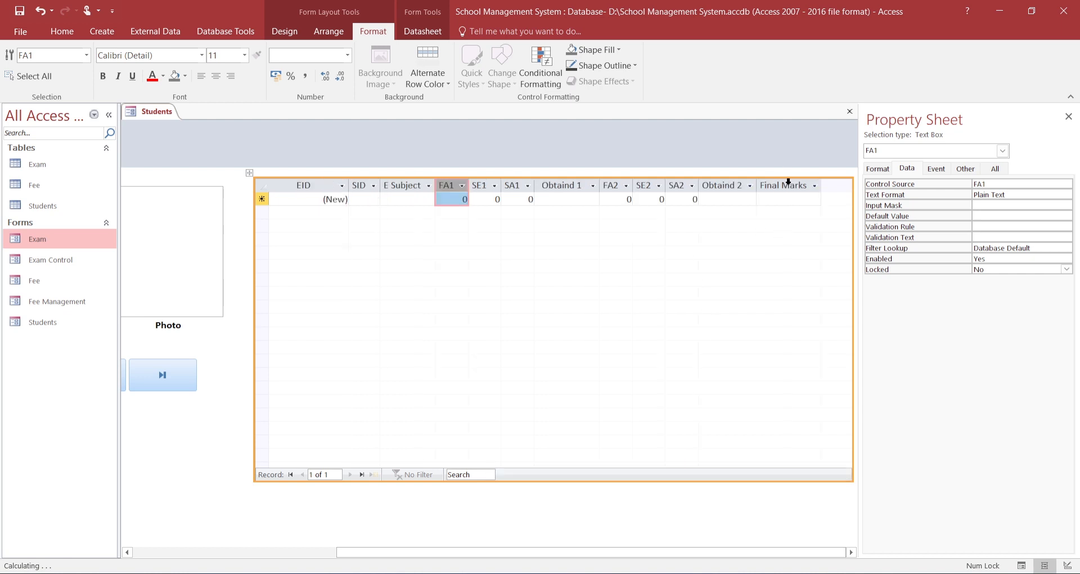
Save the form and check the student fields and the subform's width in Form View.
{"action": "left_click", "coordinate": [19, 12]}
{"action": "left_click", "coordinate": [1022, 565]}
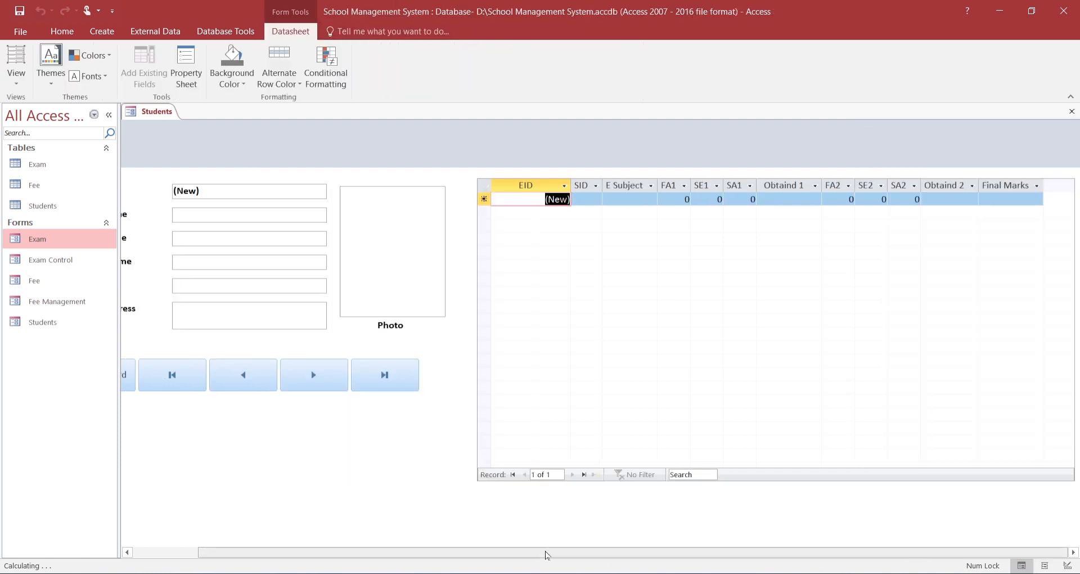
{"action": "left_click_drag", "start_coordinate": [547, 556], "coordinate": [340, 545]}
{"action": "left_click_drag", "start_coordinate": [461, 554], "coordinate": [306, 530]}
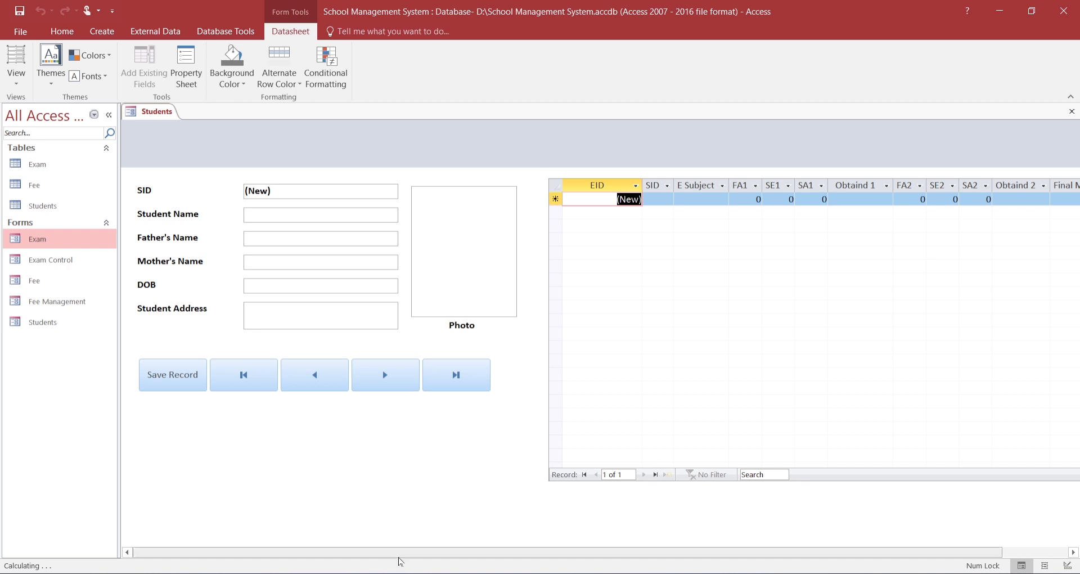
In Design View, set Locked to Yes for the Student Name, Father's Name, Mother's Name, DOB and Student Address text boxes.
{"action": "left_click", "coordinate": [1067, 565]}
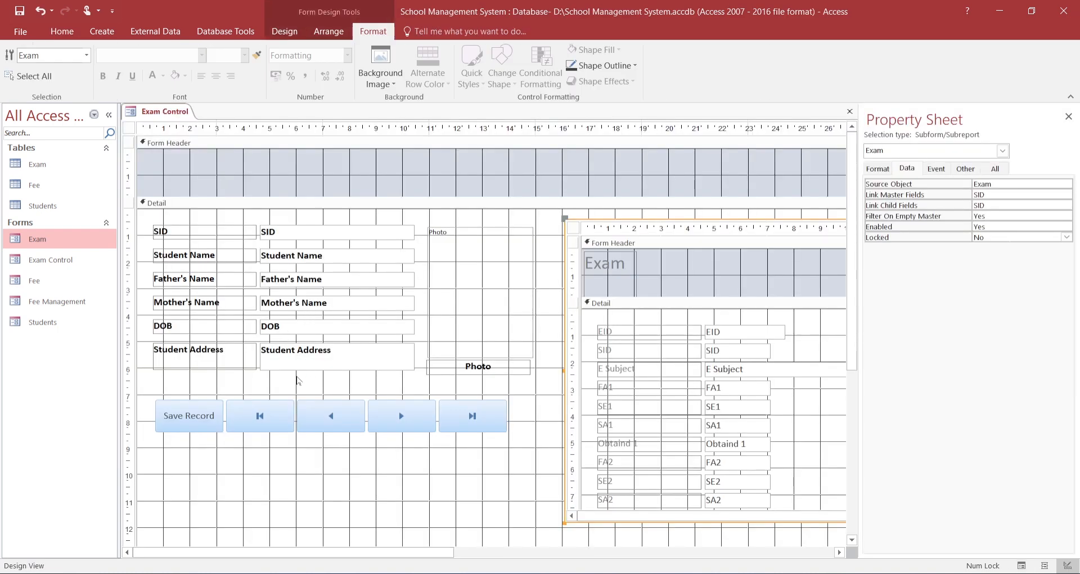
{"action": "left_click", "coordinate": [318, 360]}
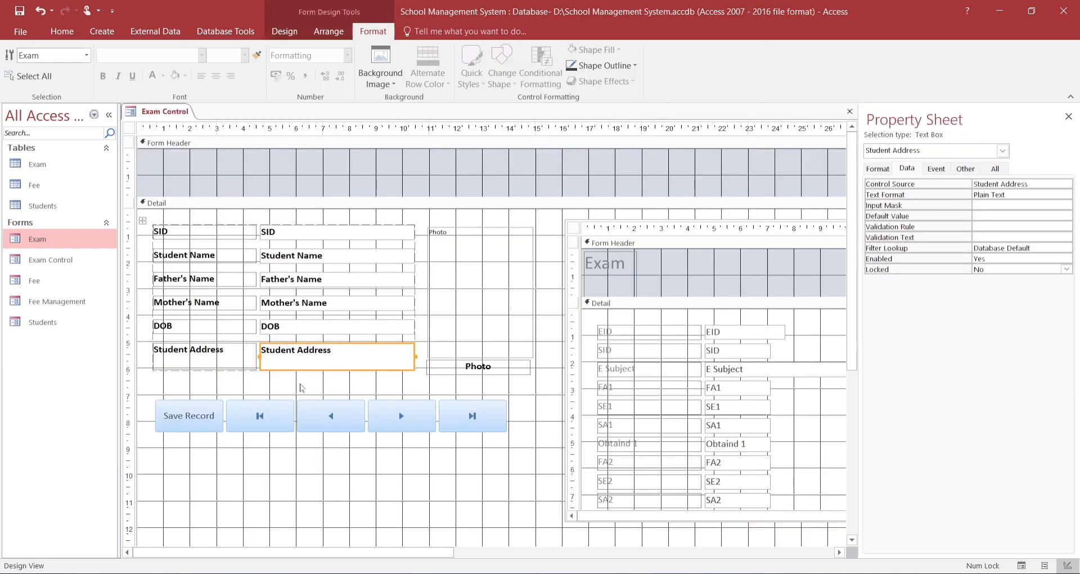
{"action": "left_click_drag", "start_coordinate": [298, 383], "coordinate": [357, 247]}
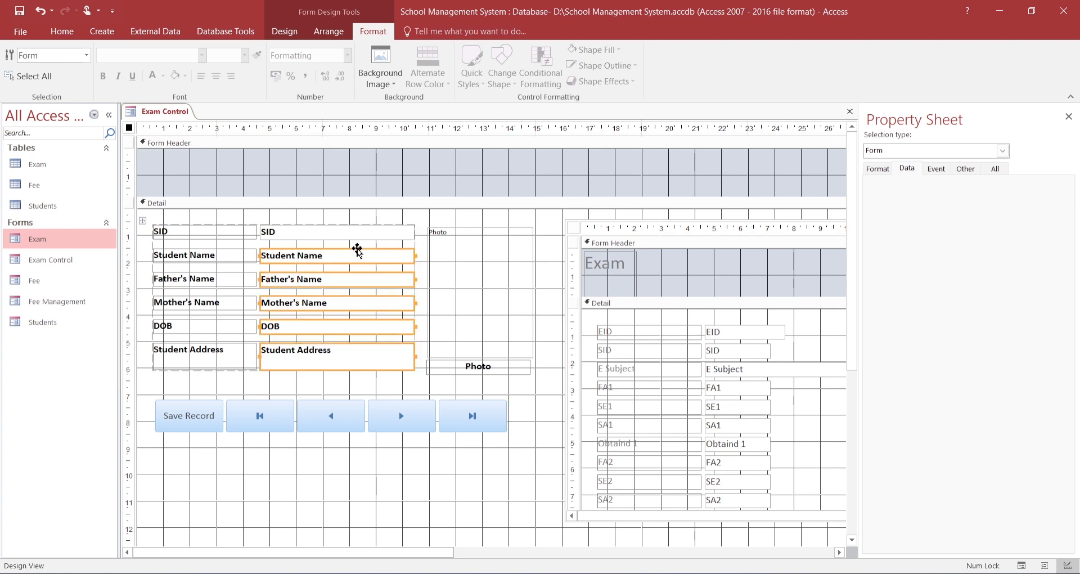
{"action": "left_click", "coordinate": [1013, 269]}
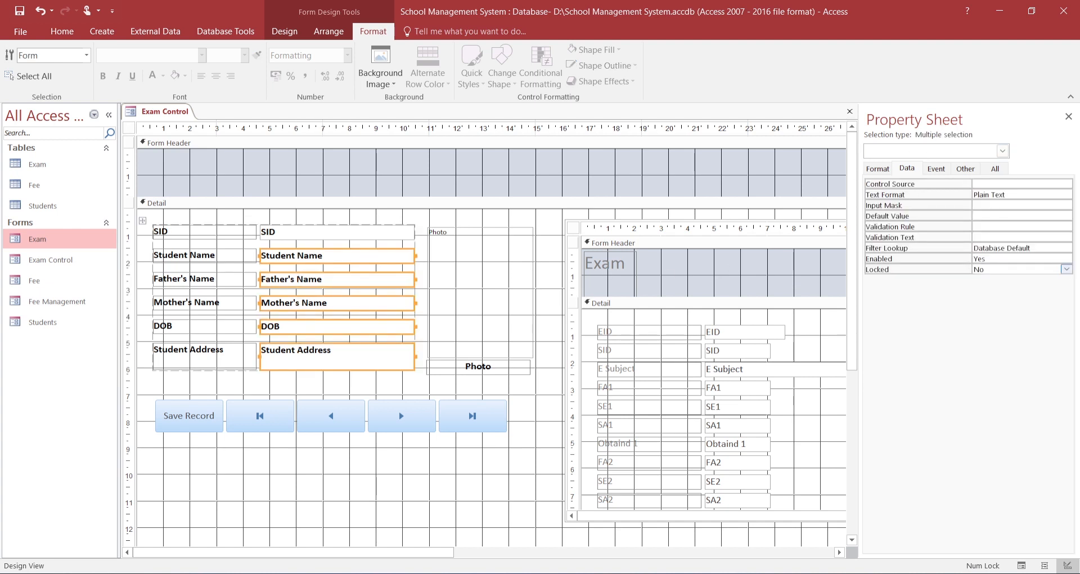
{"action": "left_click", "coordinate": [1066, 269]}
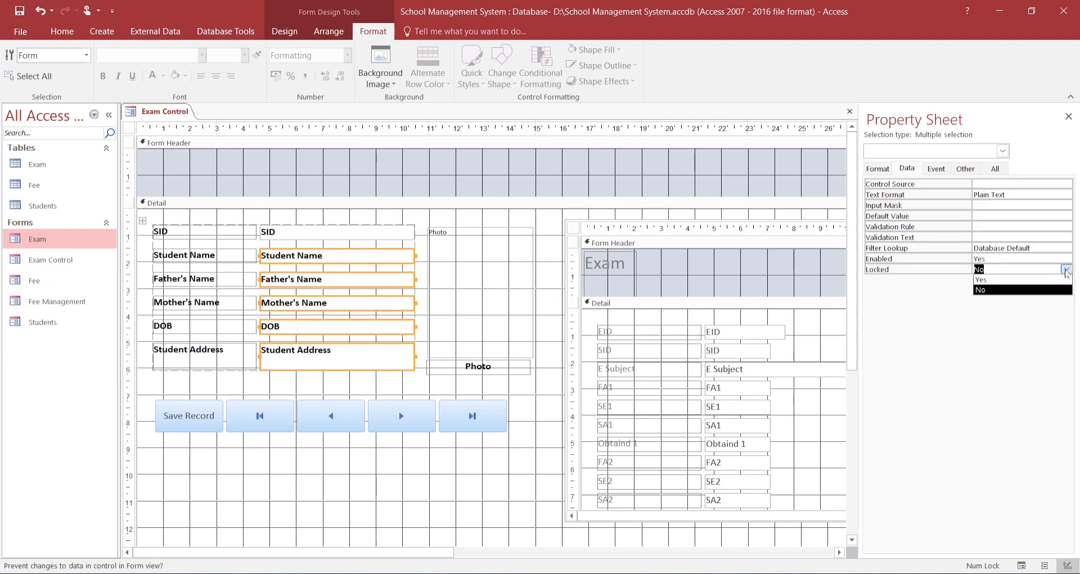
{"action": "left_click", "coordinate": [1025, 280]}
Show the form in Form View, and close it with the design changes to Exam Control saved.
{"action": "left_click", "coordinate": [1039, 573]}
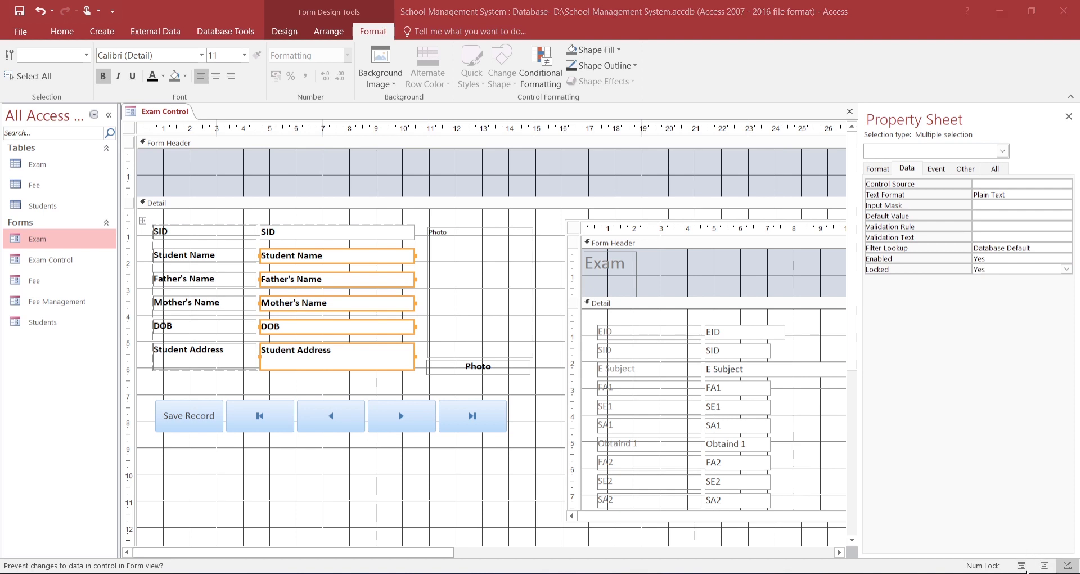
{"action": "left_click", "coordinate": [460, 573]}
{"action": "left_click", "coordinate": [1023, 567]}
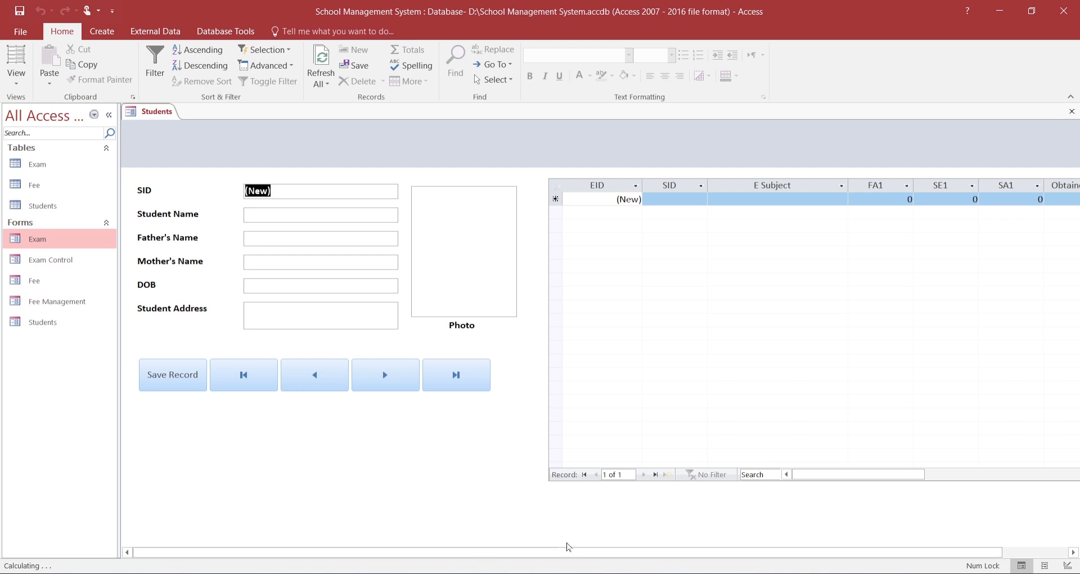
{"action": "left_click_drag", "start_coordinate": [586, 553], "coordinate": [307, 536]}
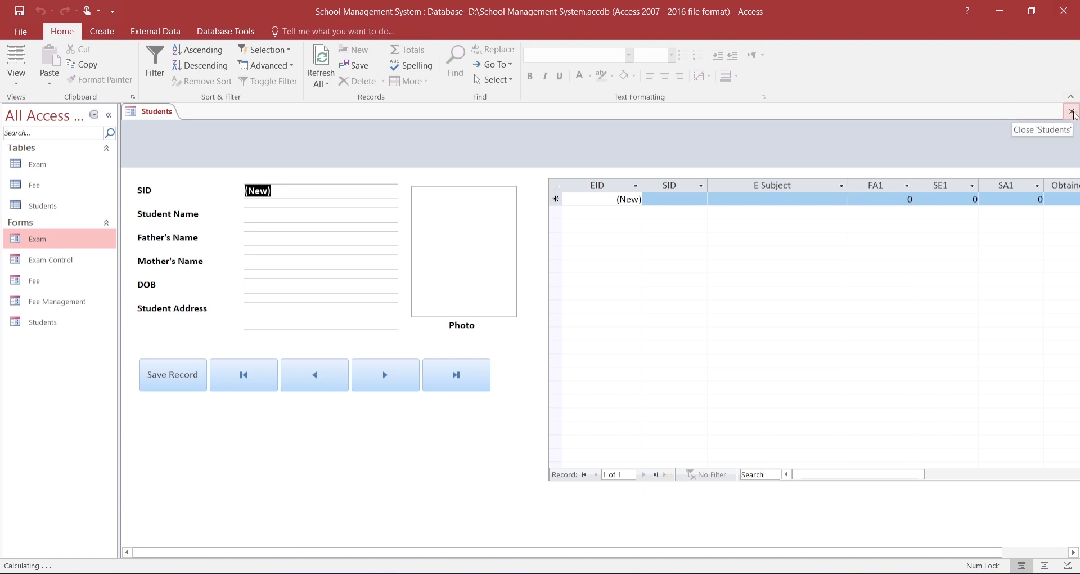
{"action": "left_click", "coordinate": [1075, 115]}
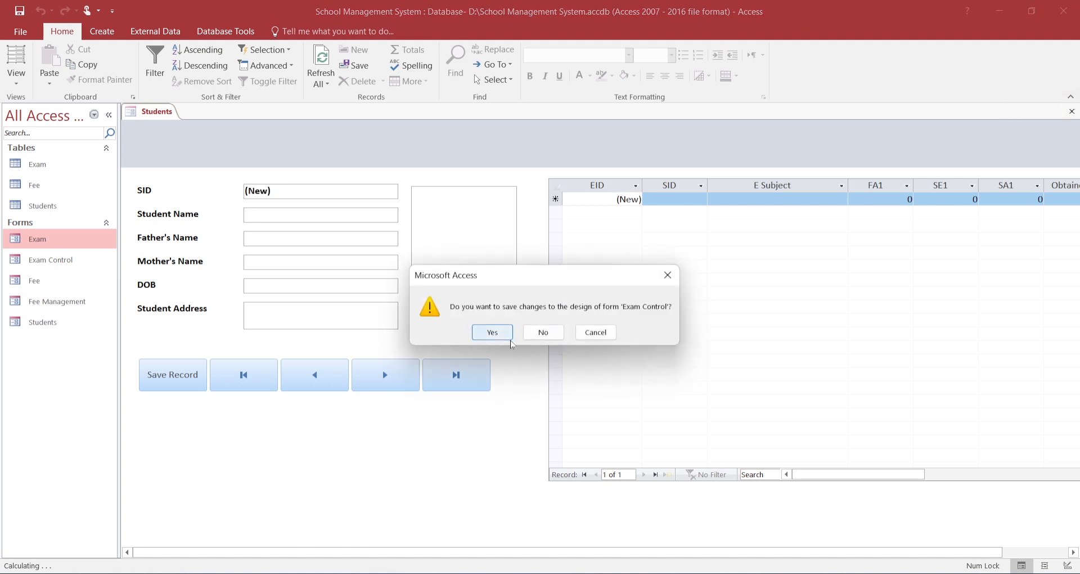
{"action": "left_click", "coordinate": [493, 333]}
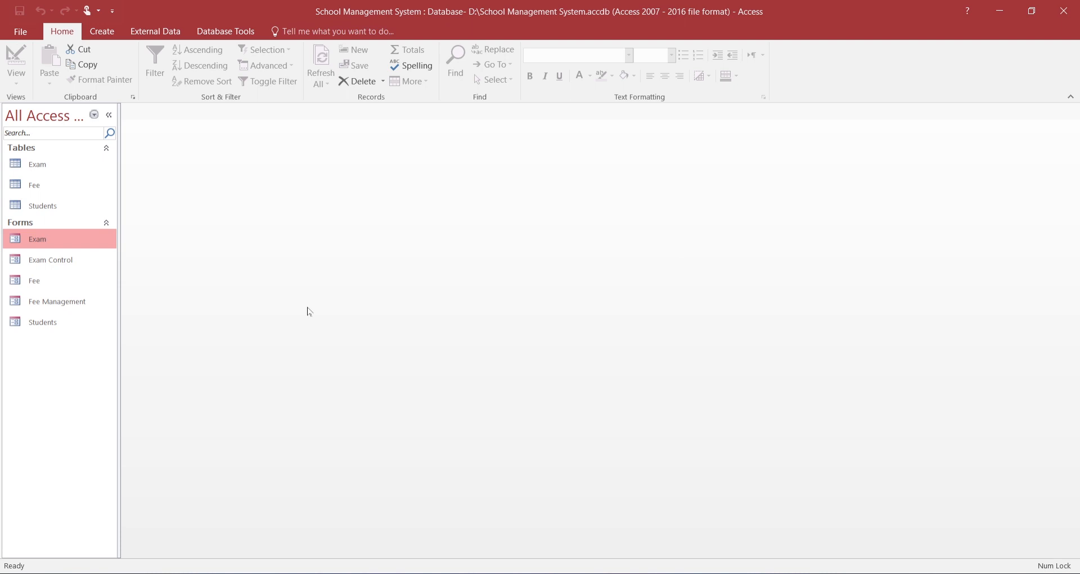